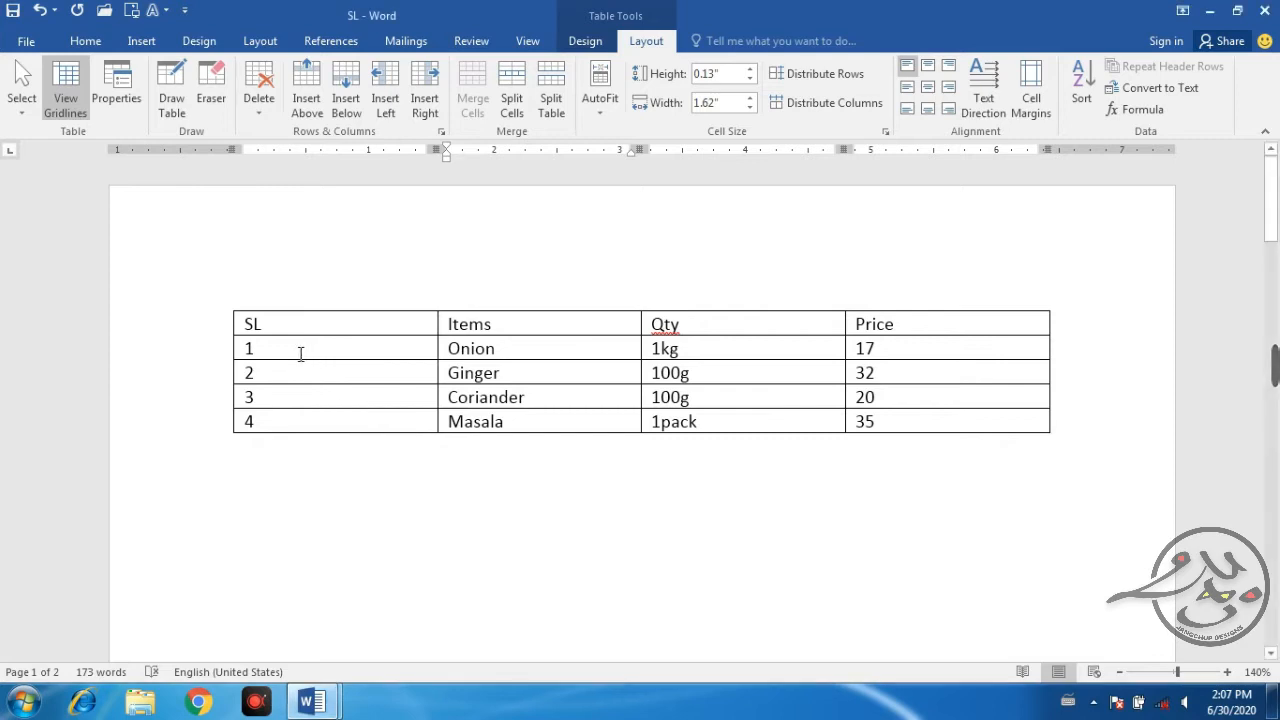
# Select the cell numbered 1 in the SL column, and after it the 1kg cell in the Qty column.
pyautogui.click(290, 329)
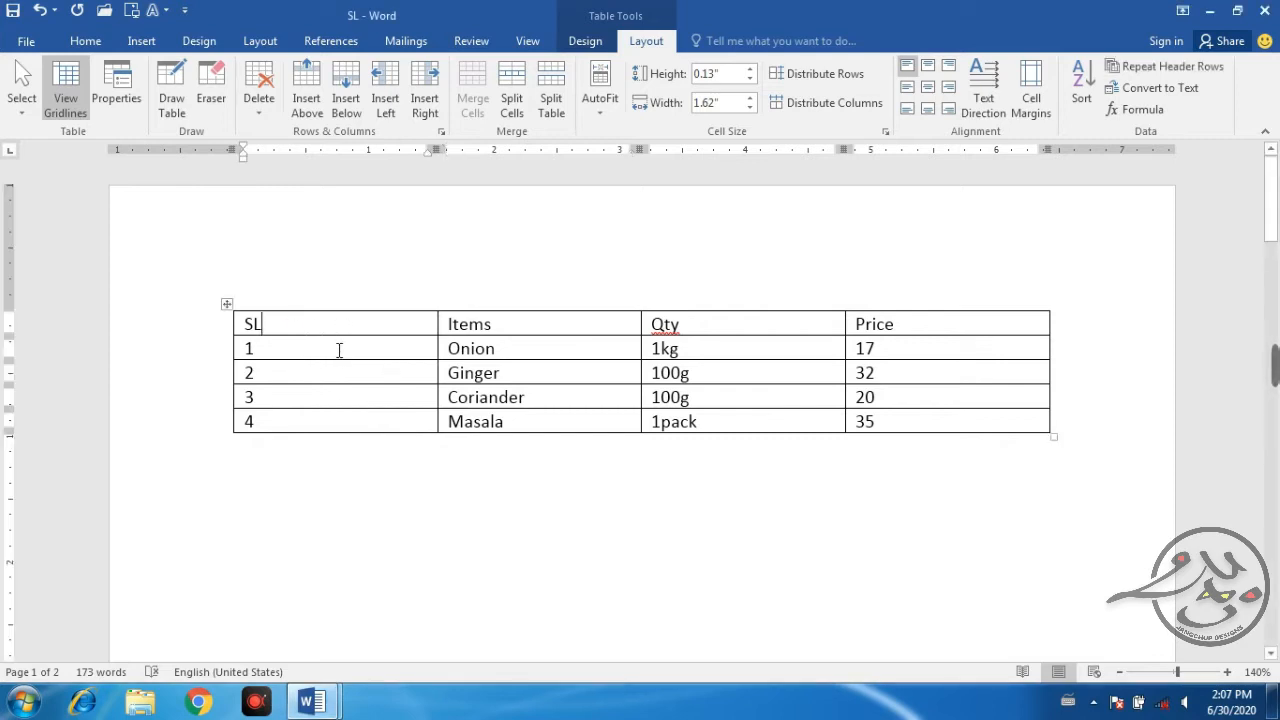
pyautogui.click(339, 350)
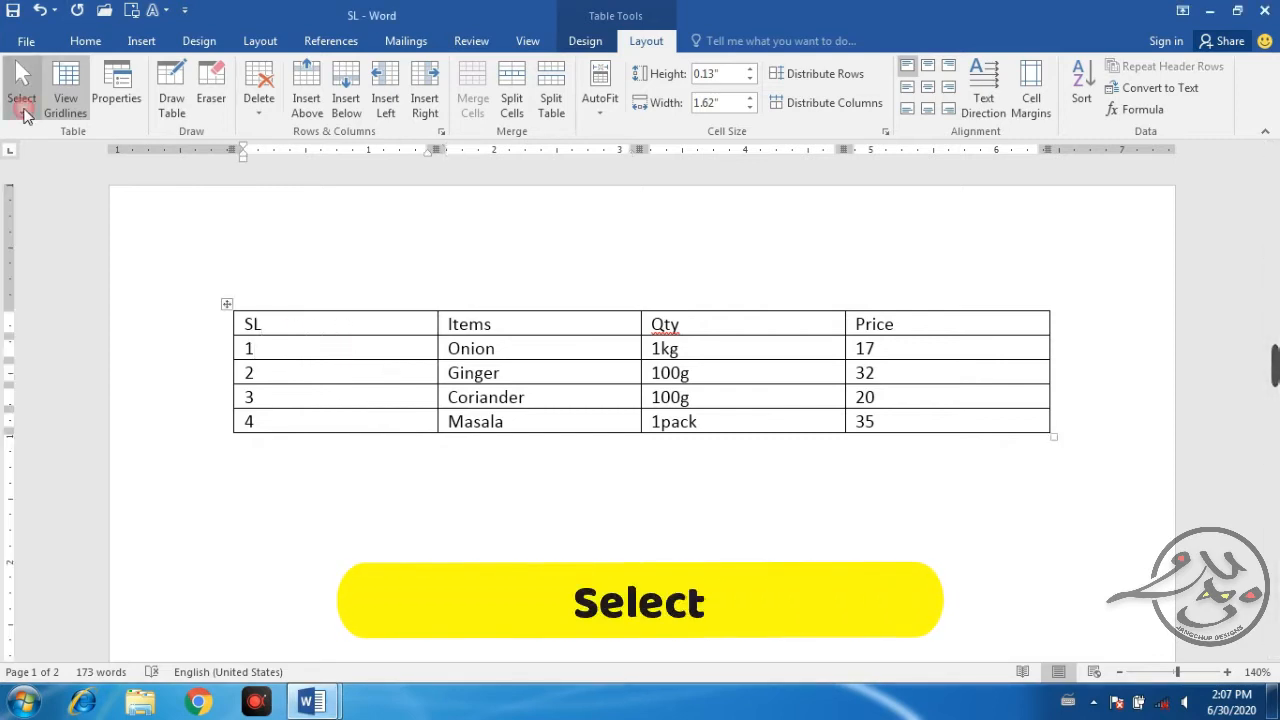
pyautogui.click(22, 108)
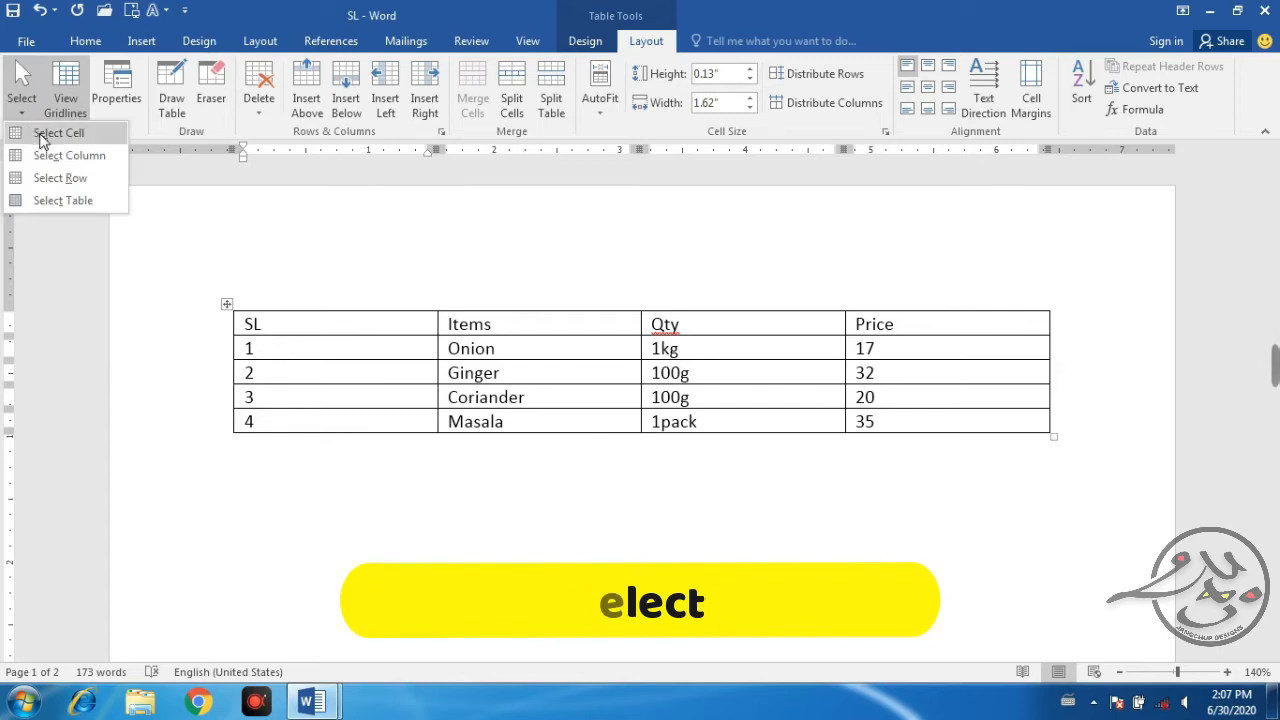
pyautogui.click(40, 136)
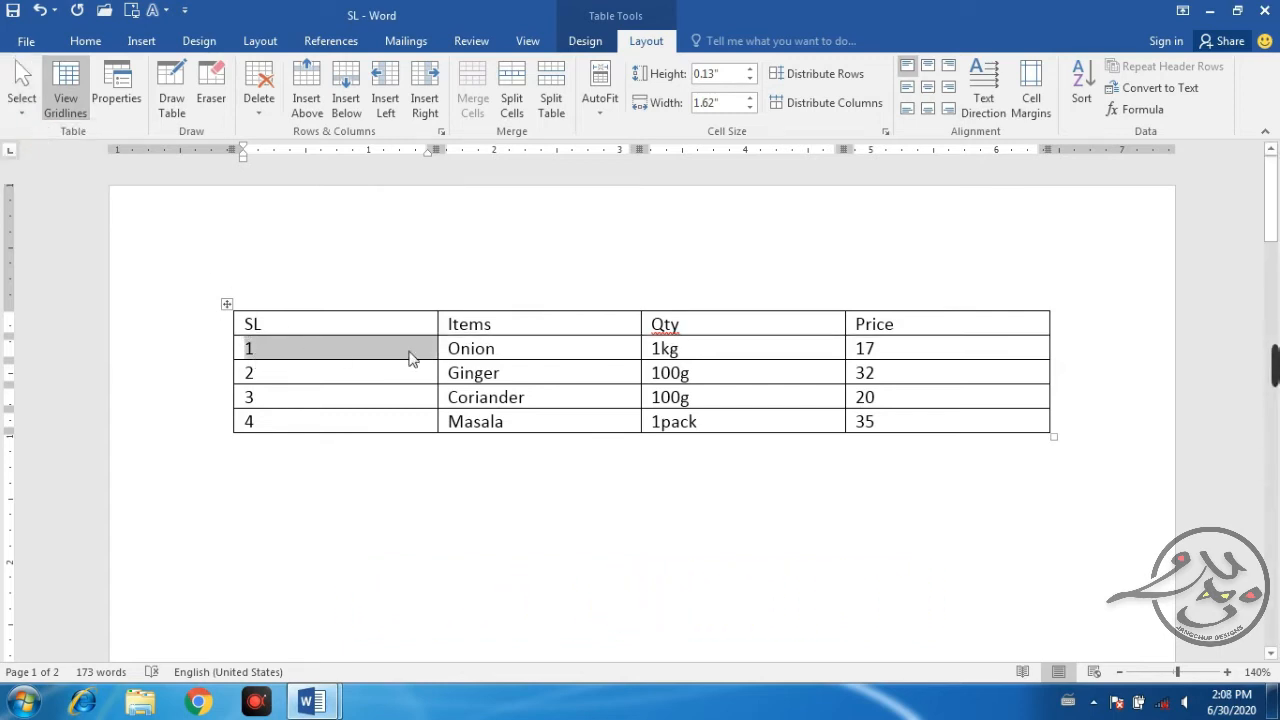
pyautogui.click(703, 351)
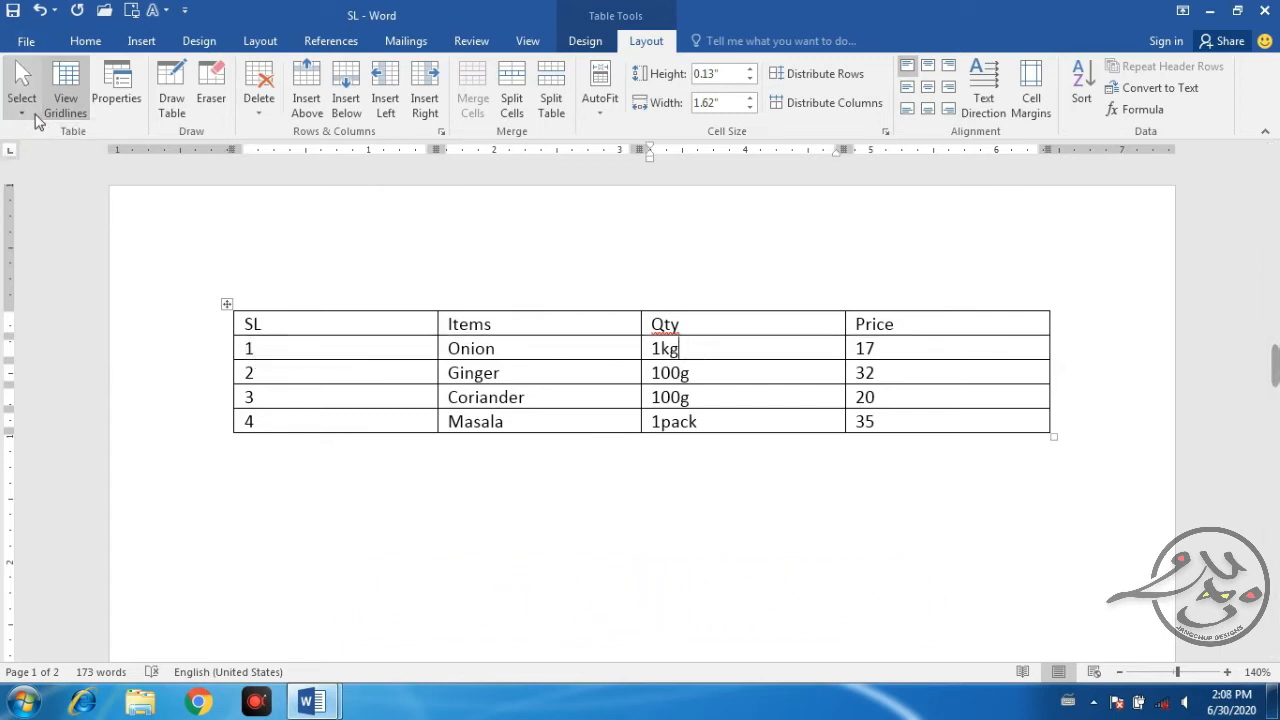
pyautogui.click(21, 100)
pyautogui.click(45, 138)
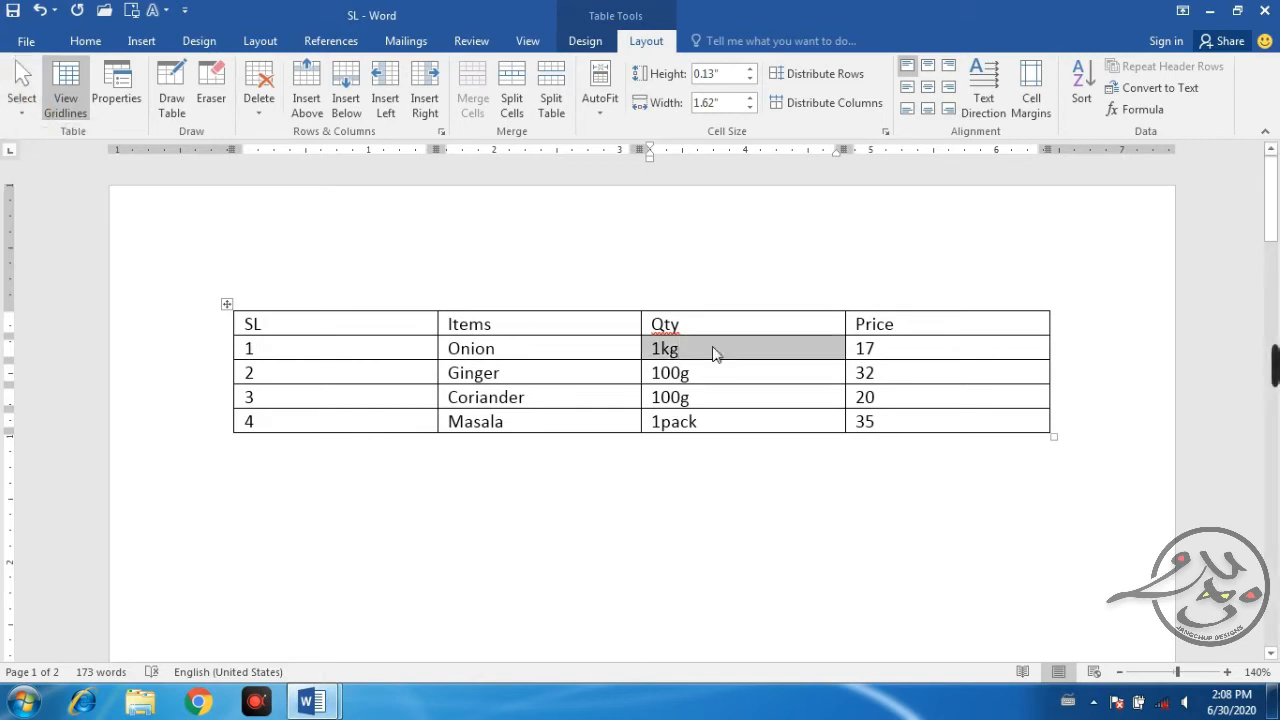
# Select the entire Qty column, and extend that selection to all the rows it spans.
pyautogui.click(21, 100)
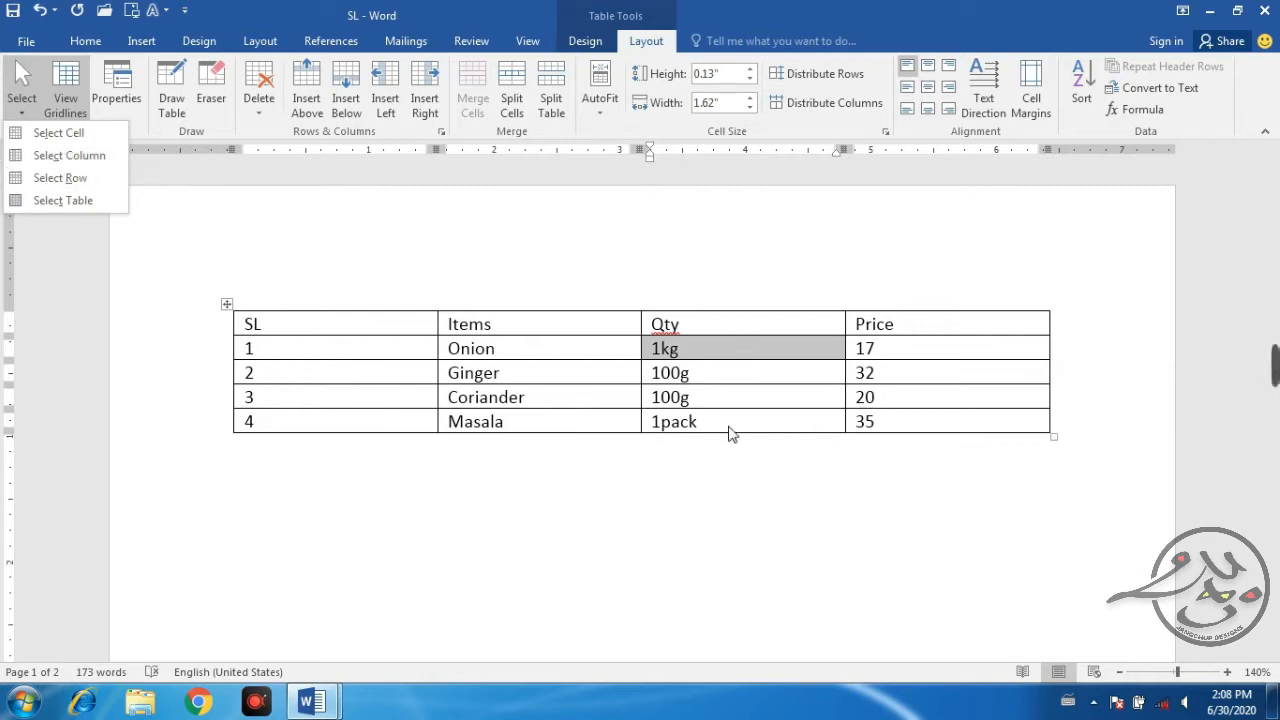
pyautogui.click(62, 157)
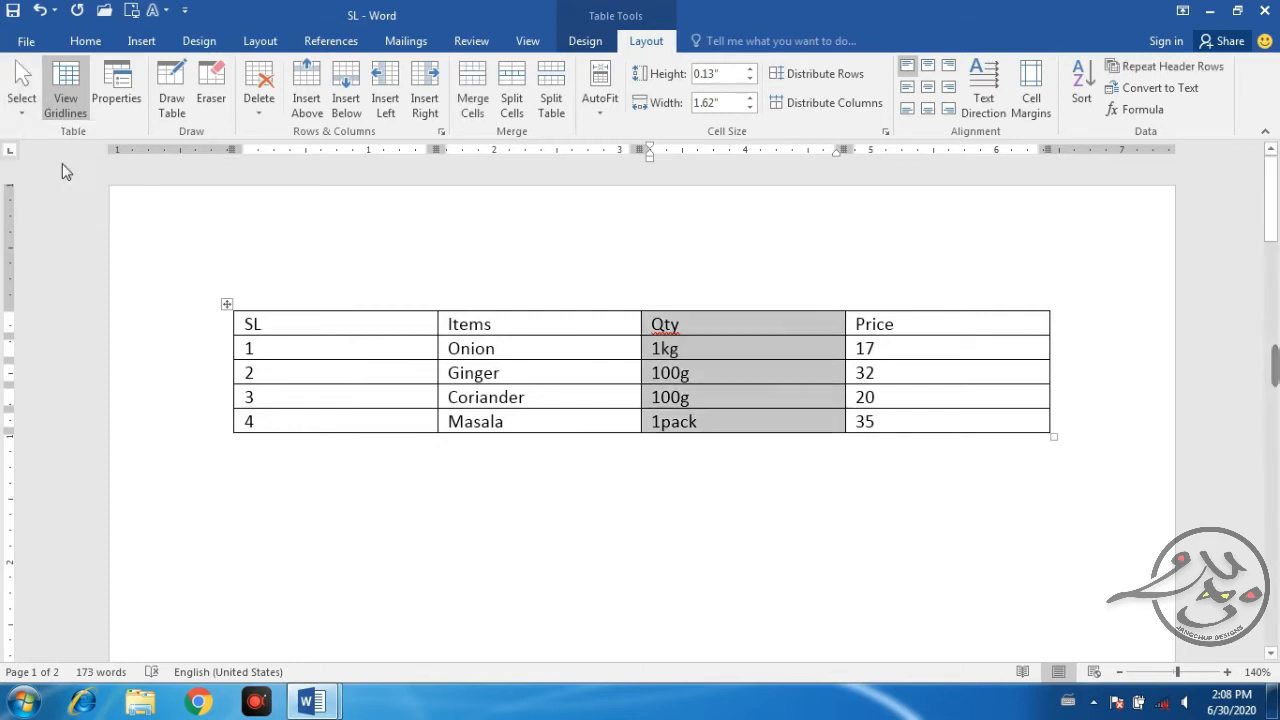
pyautogui.click(24, 114)
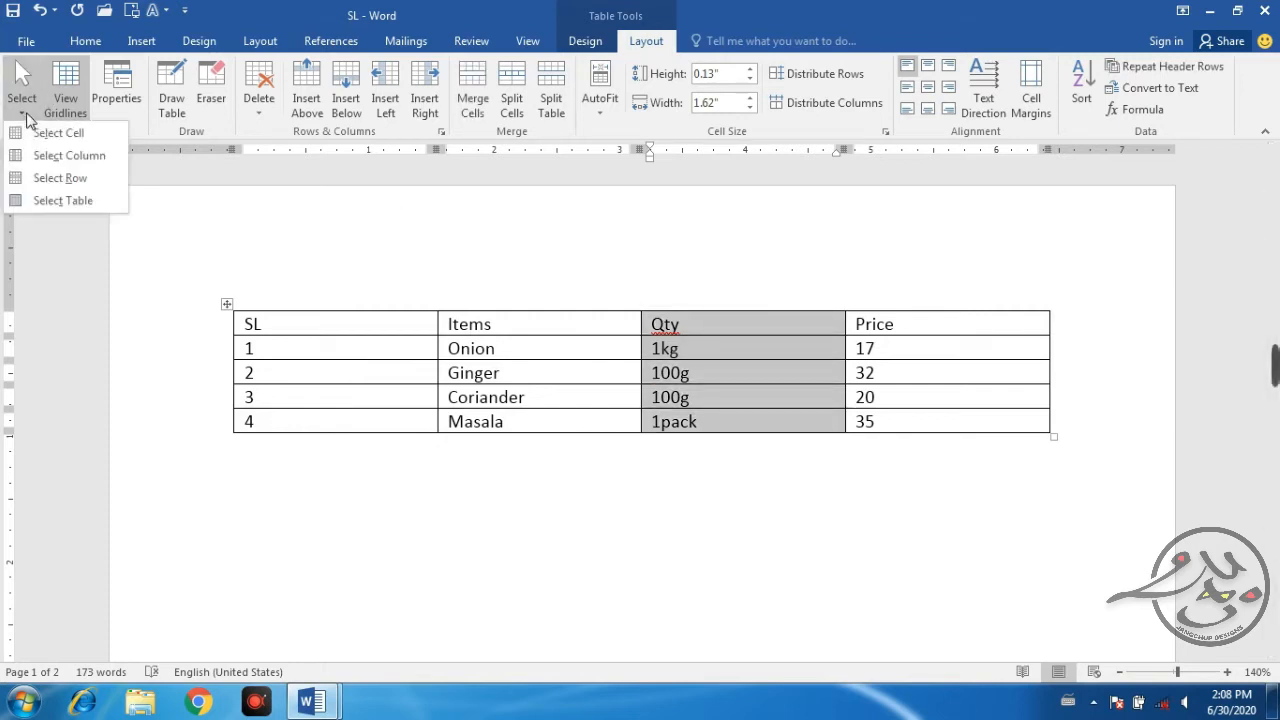
pyautogui.click(40, 180)
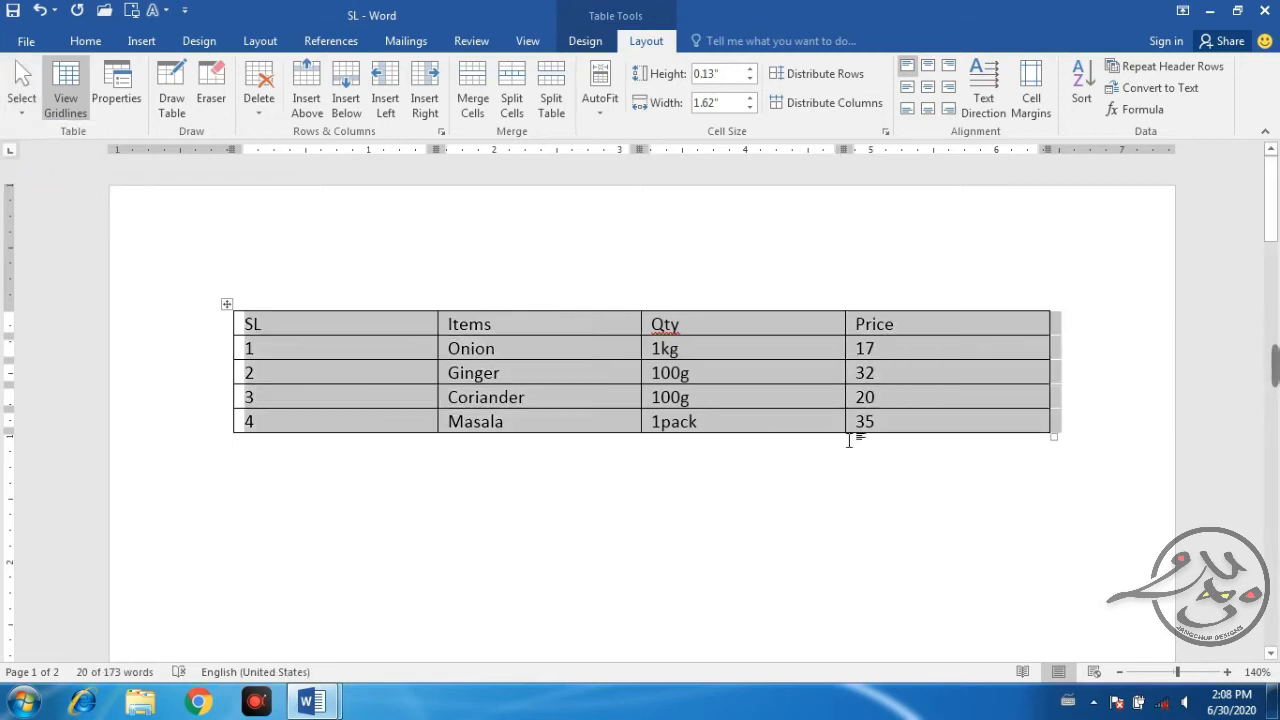
# Select only the Ginger row of the table.
pyautogui.click(337, 371)
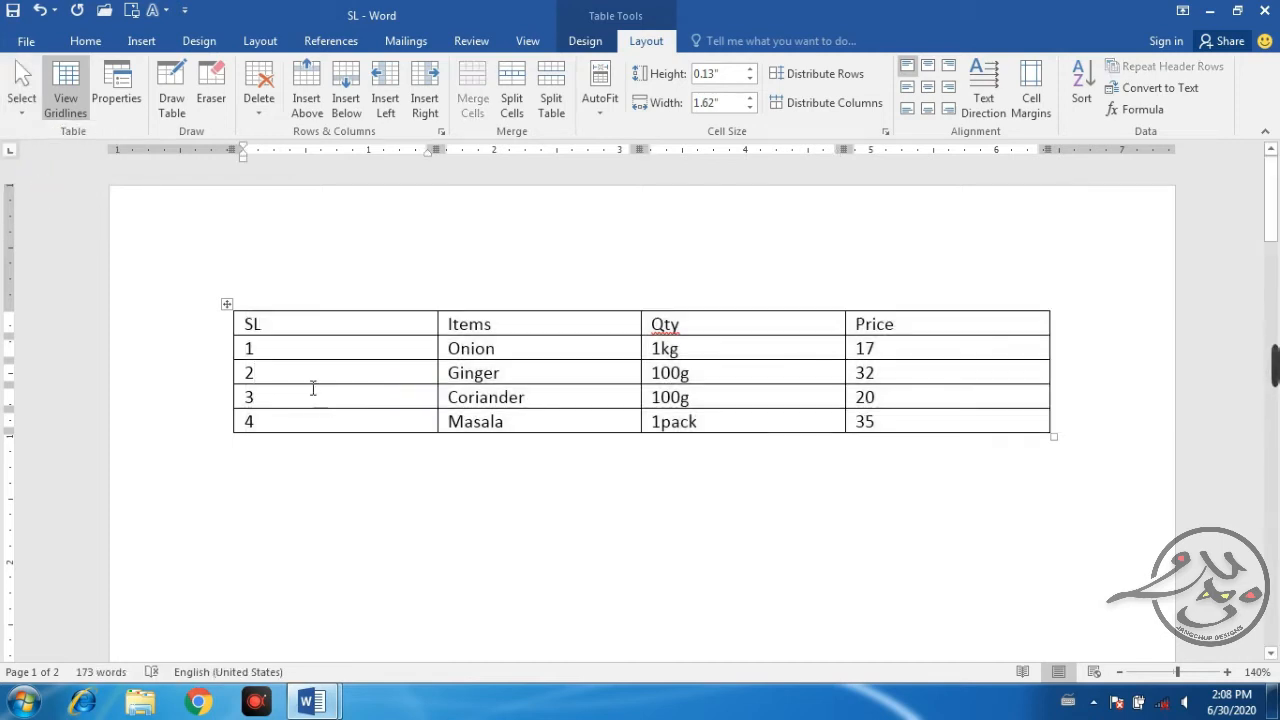
pyautogui.click(24, 112)
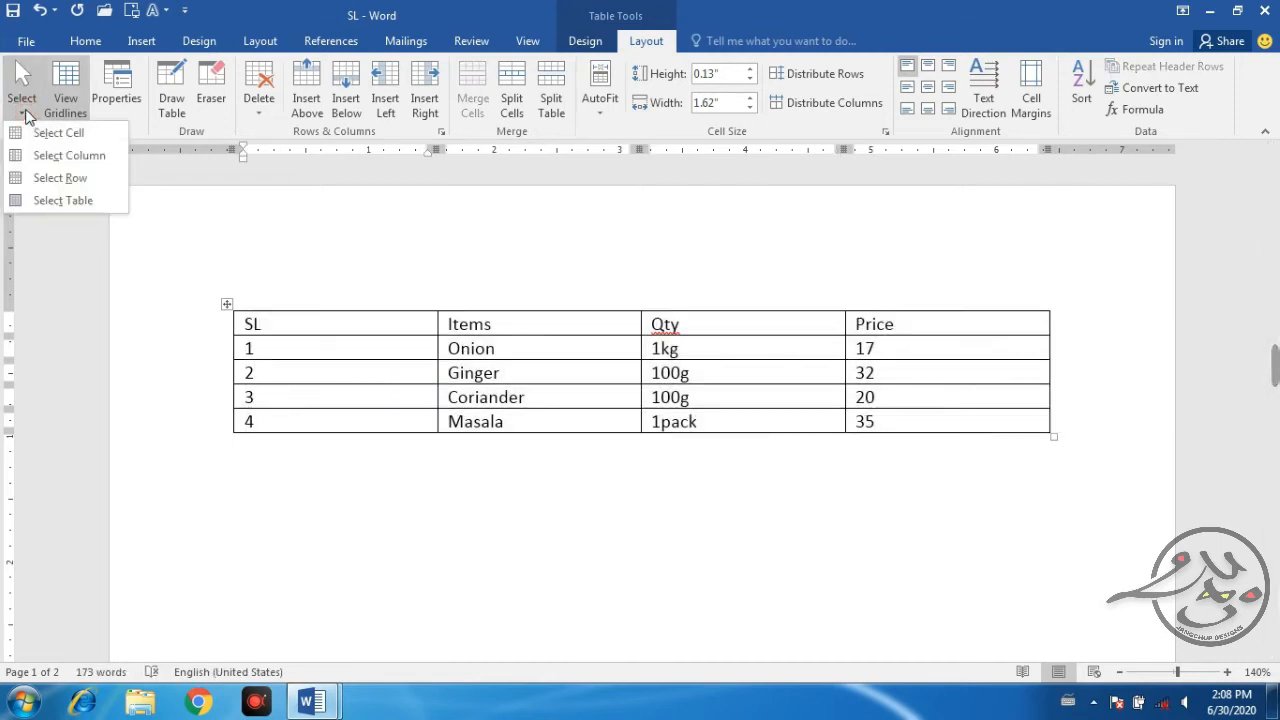
pyautogui.click(71, 177)
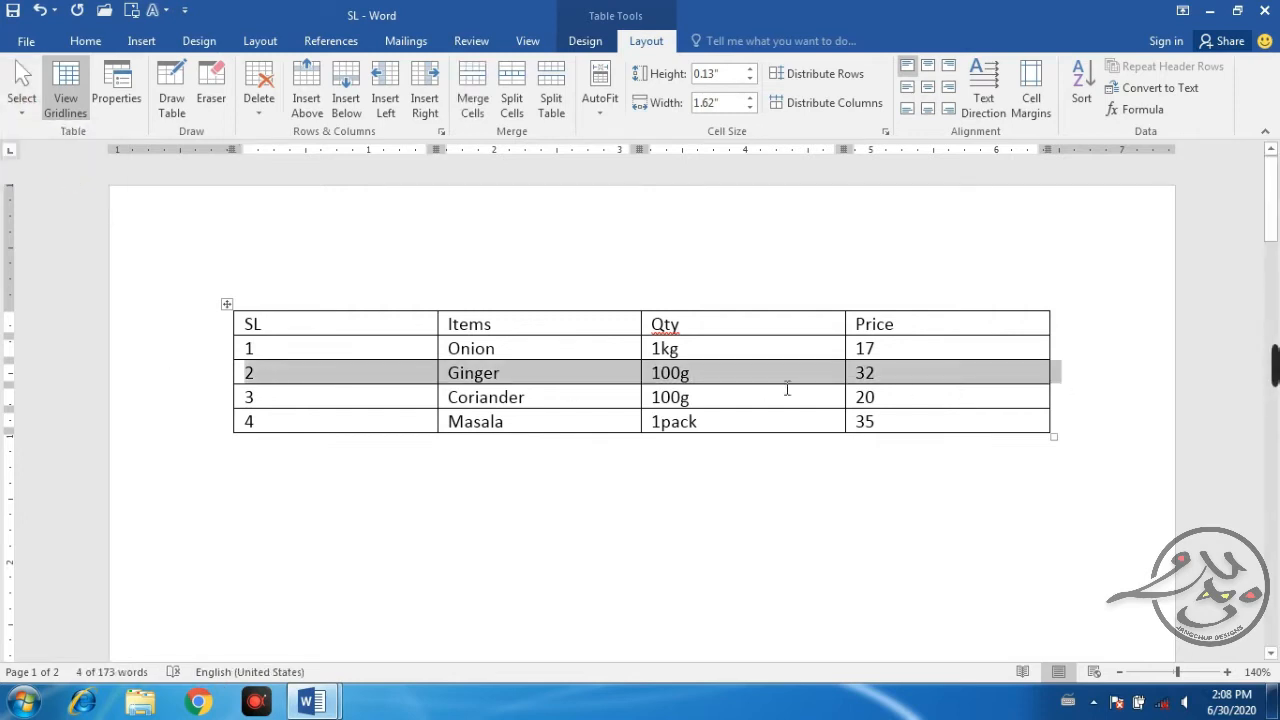
# Select the entire table starting from the cell numbered 2, and clear the selection by placing the cursor in the Masala cell.
pyautogui.click(262, 376)
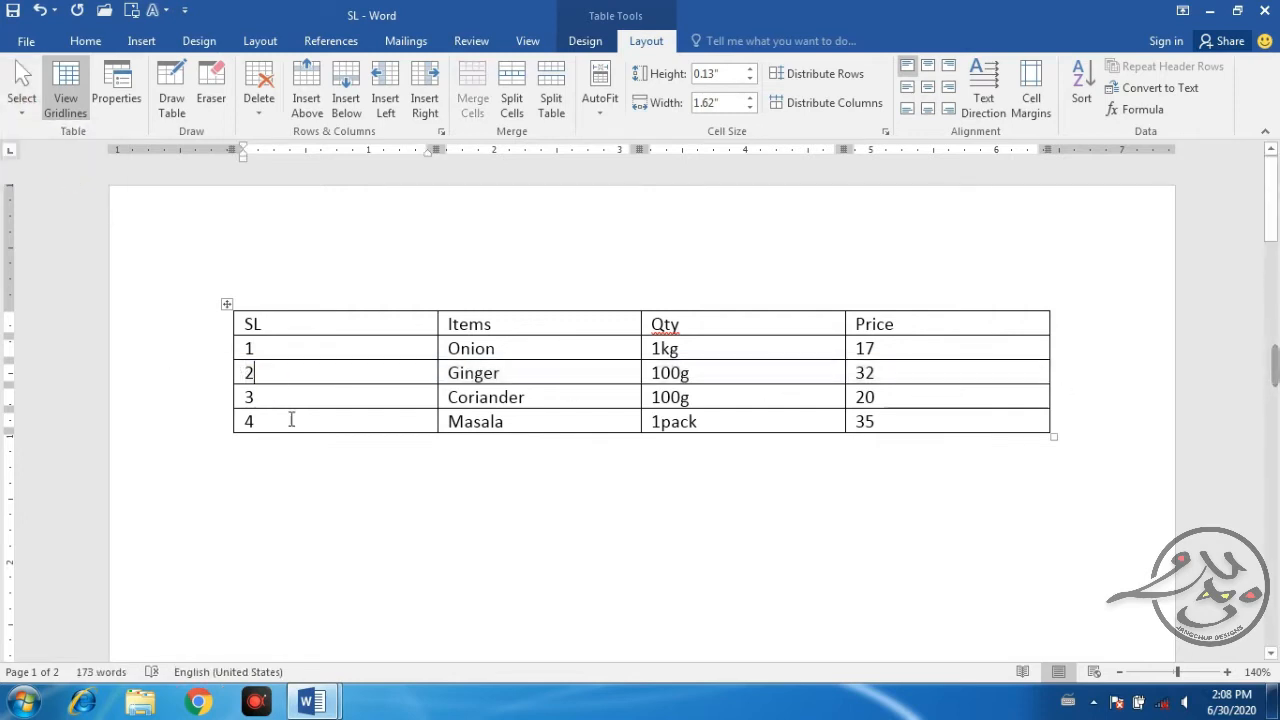
pyautogui.click(22, 108)
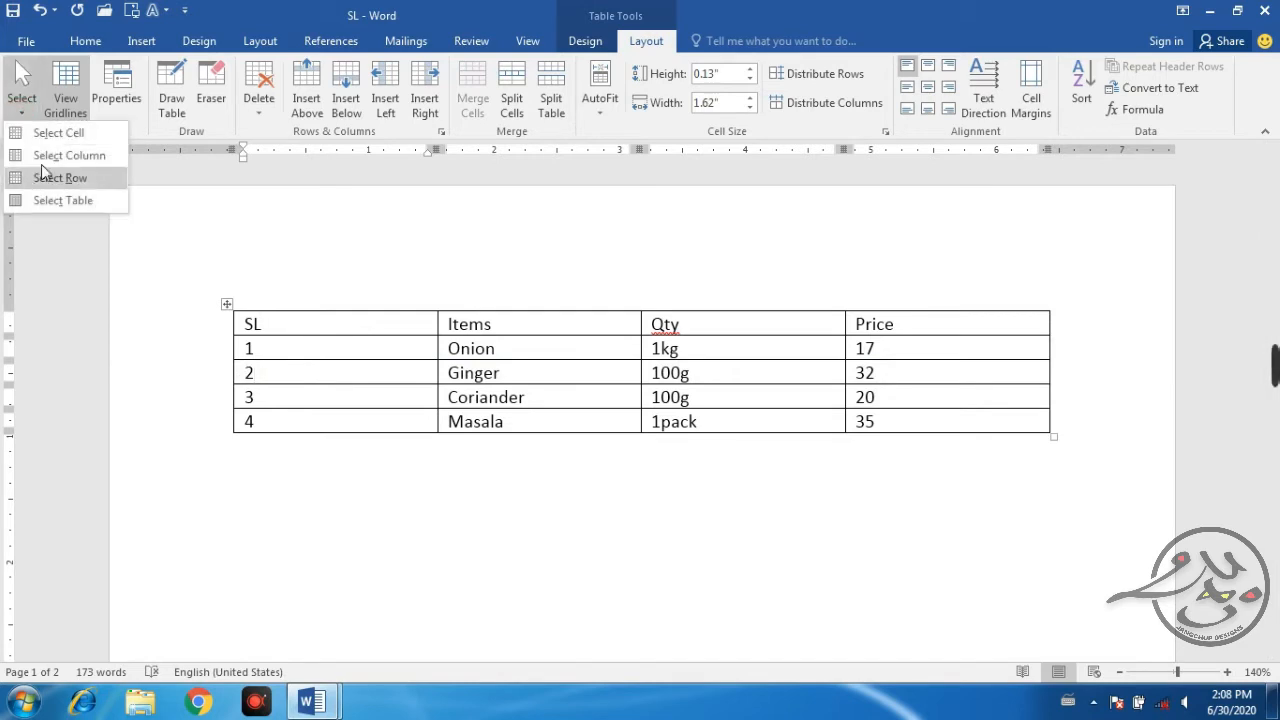
pyautogui.click(48, 201)
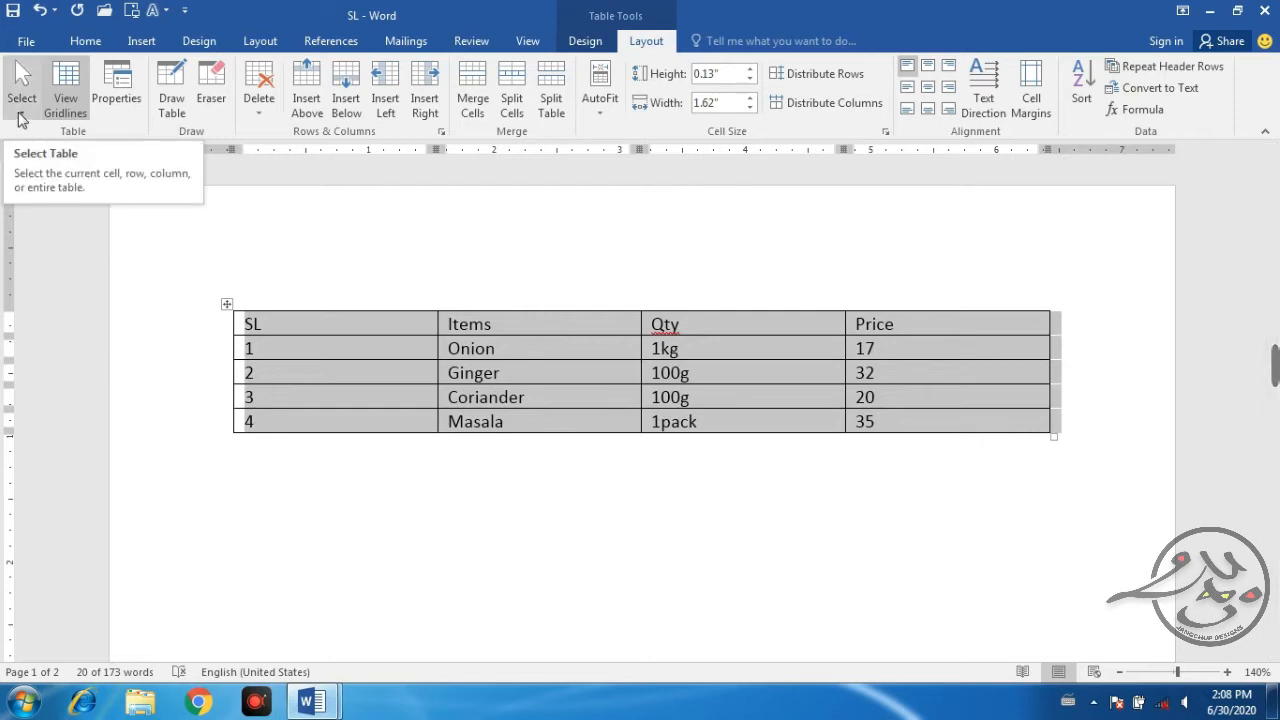
pyautogui.click(463, 422)
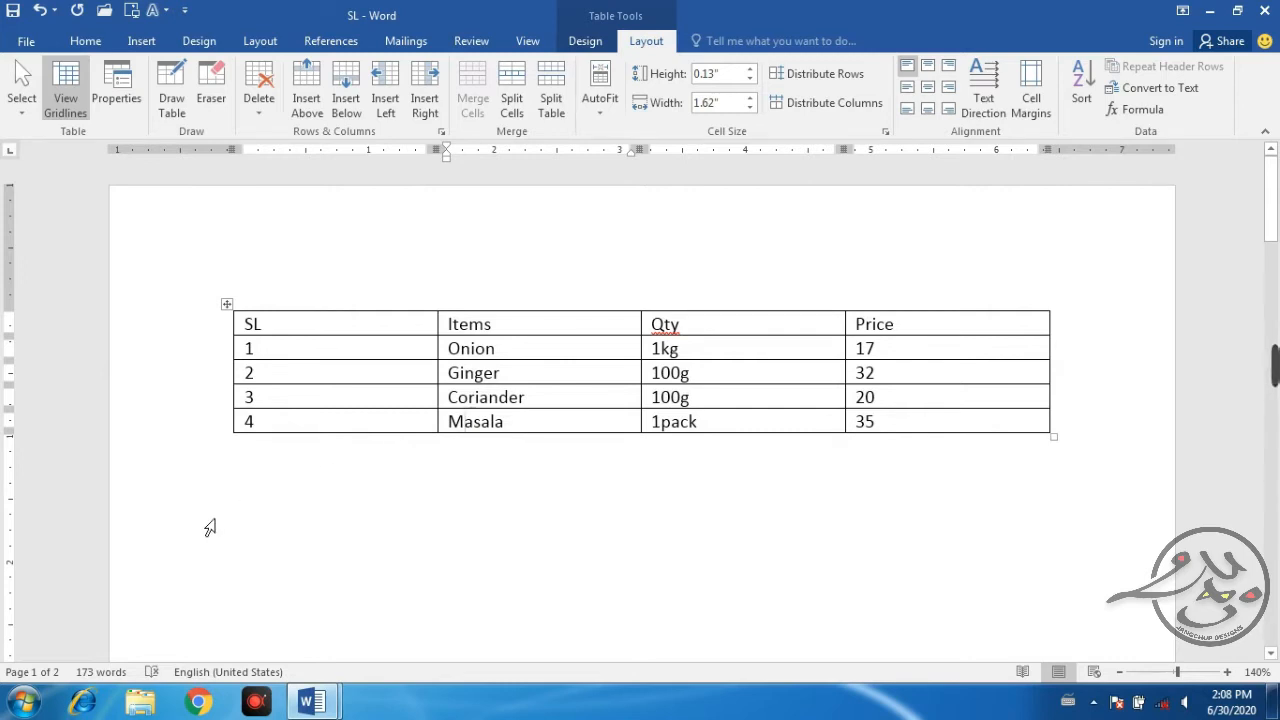
# Select the table rows one at a time from the page margin, including the header row and ending with the Masala row.
pyautogui.click(179, 350)
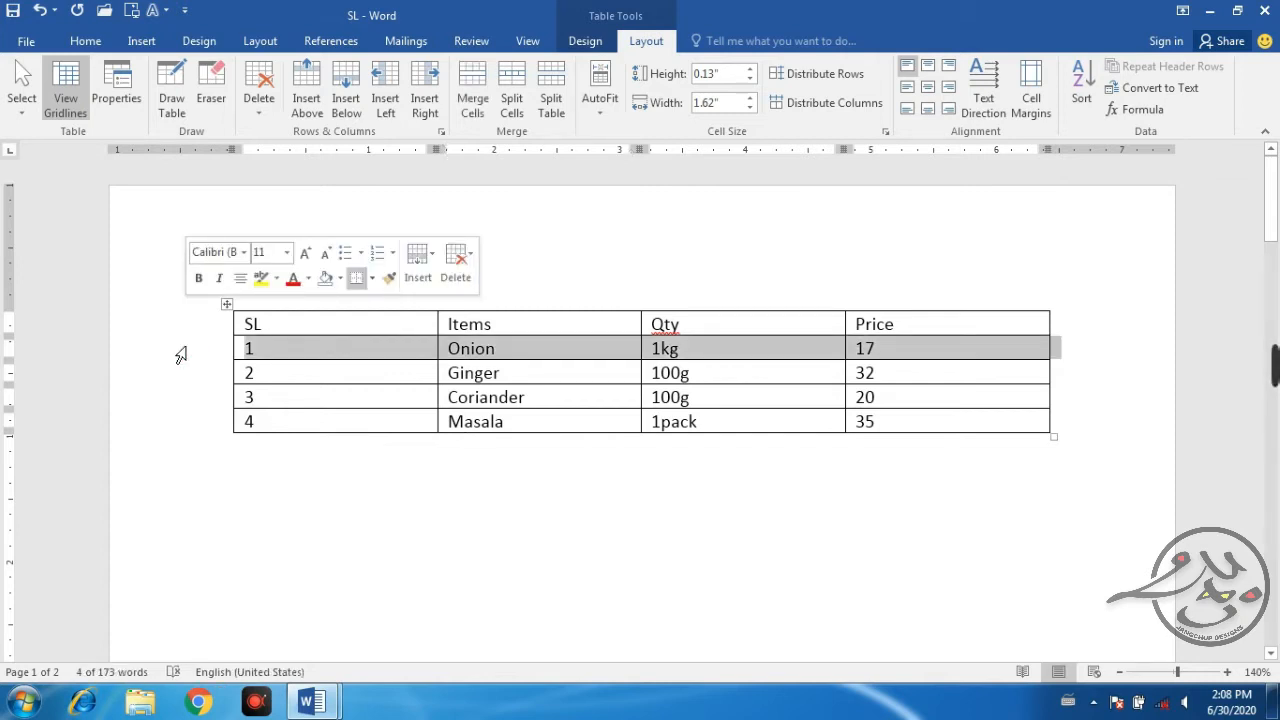
pyautogui.click(181, 375)
pyautogui.click(184, 400)
pyautogui.click(190, 425)
pyautogui.click(194, 324)
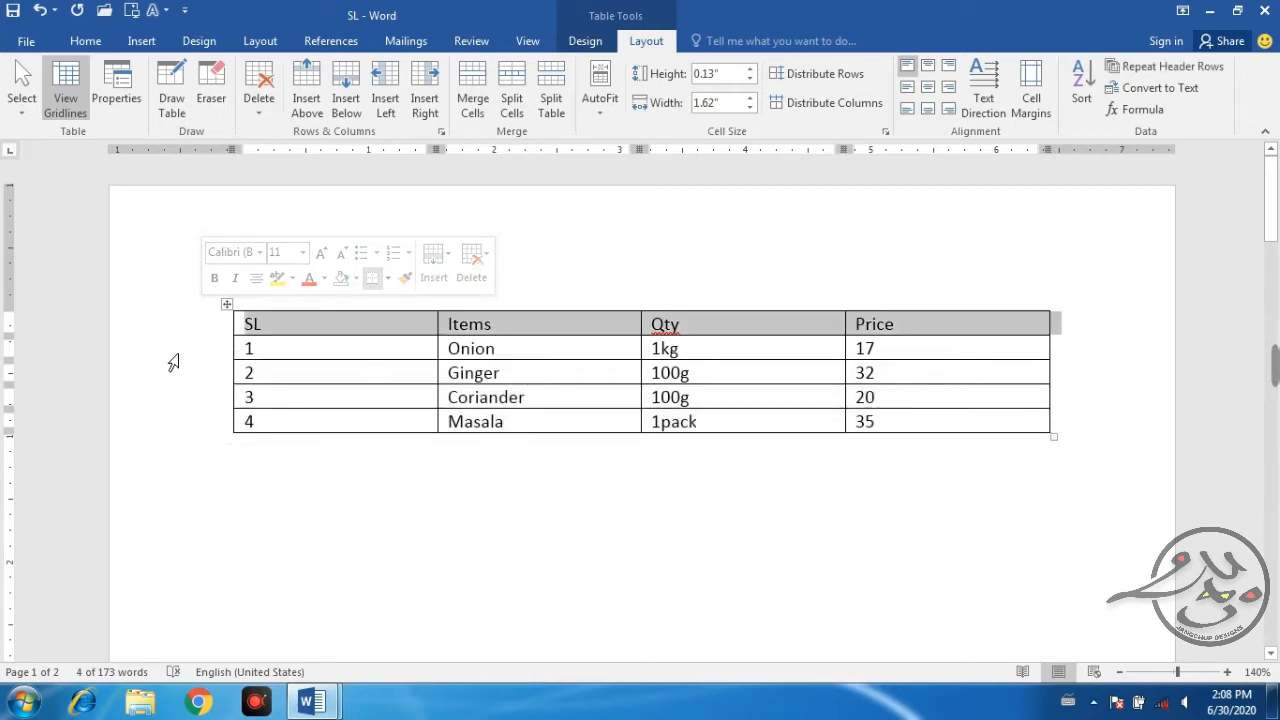
pyautogui.click(189, 368)
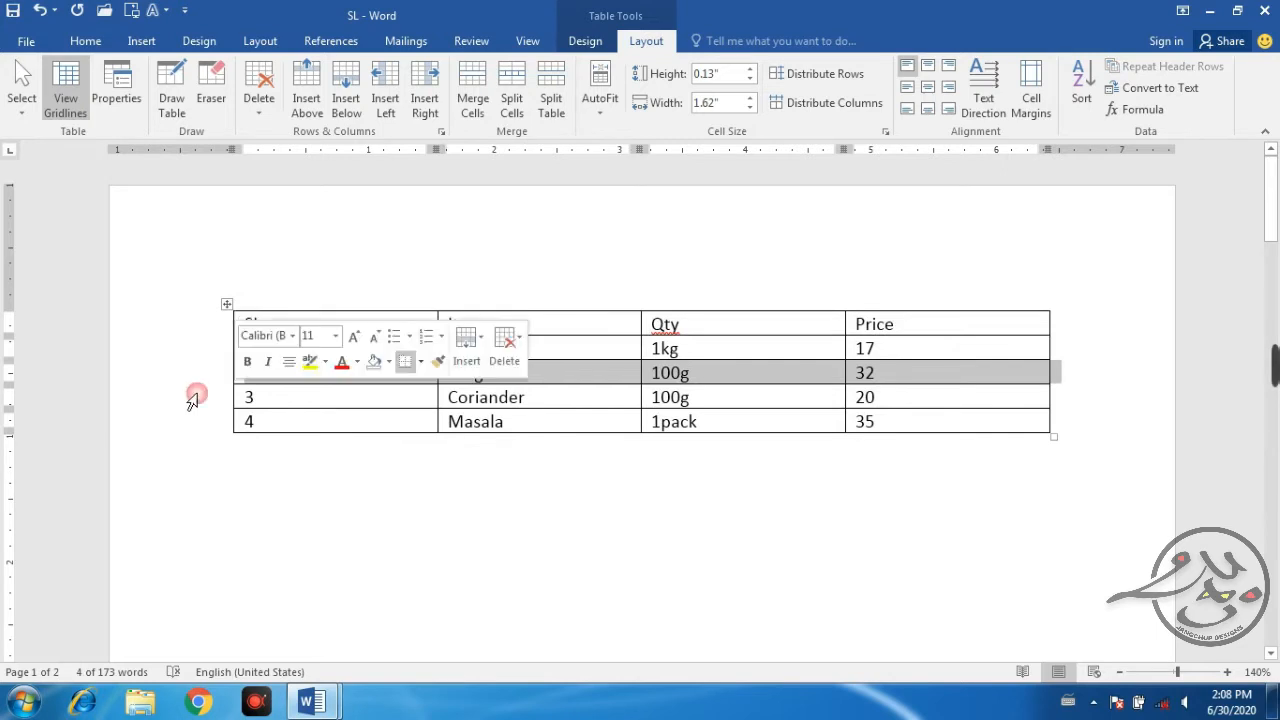
pyautogui.click(194, 396)
pyautogui.click(197, 424)
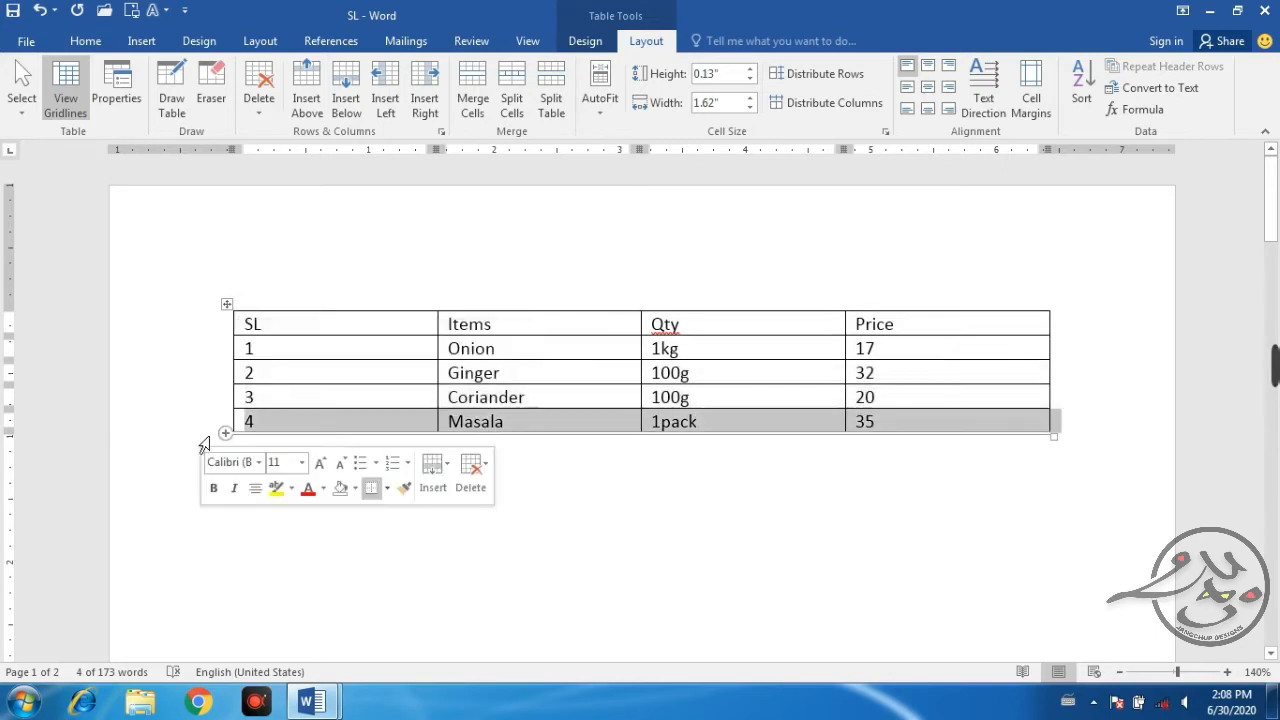
# Select the SL, Items, Qty and Price columns one after another from above the table.
pyautogui.click(337, 291)
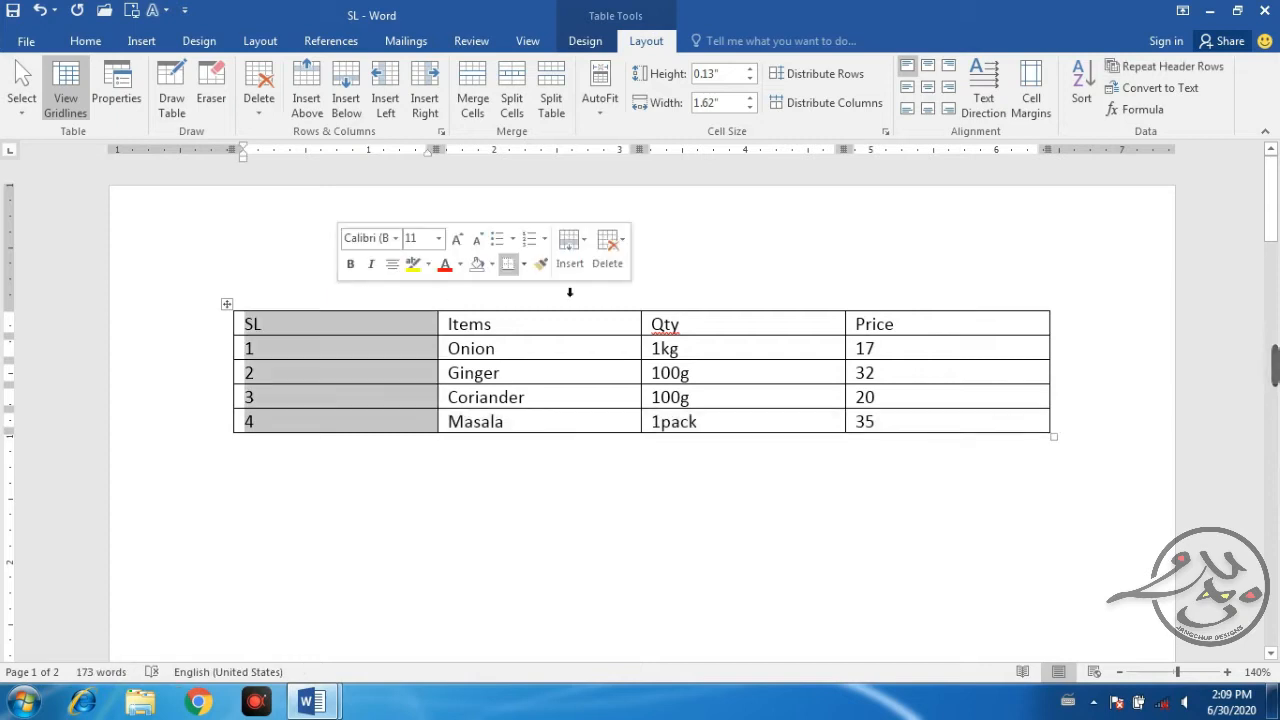
pyautogui.click(571, 288)
pyautogui.click(773, 296)
pyautogui.click(930, 293)
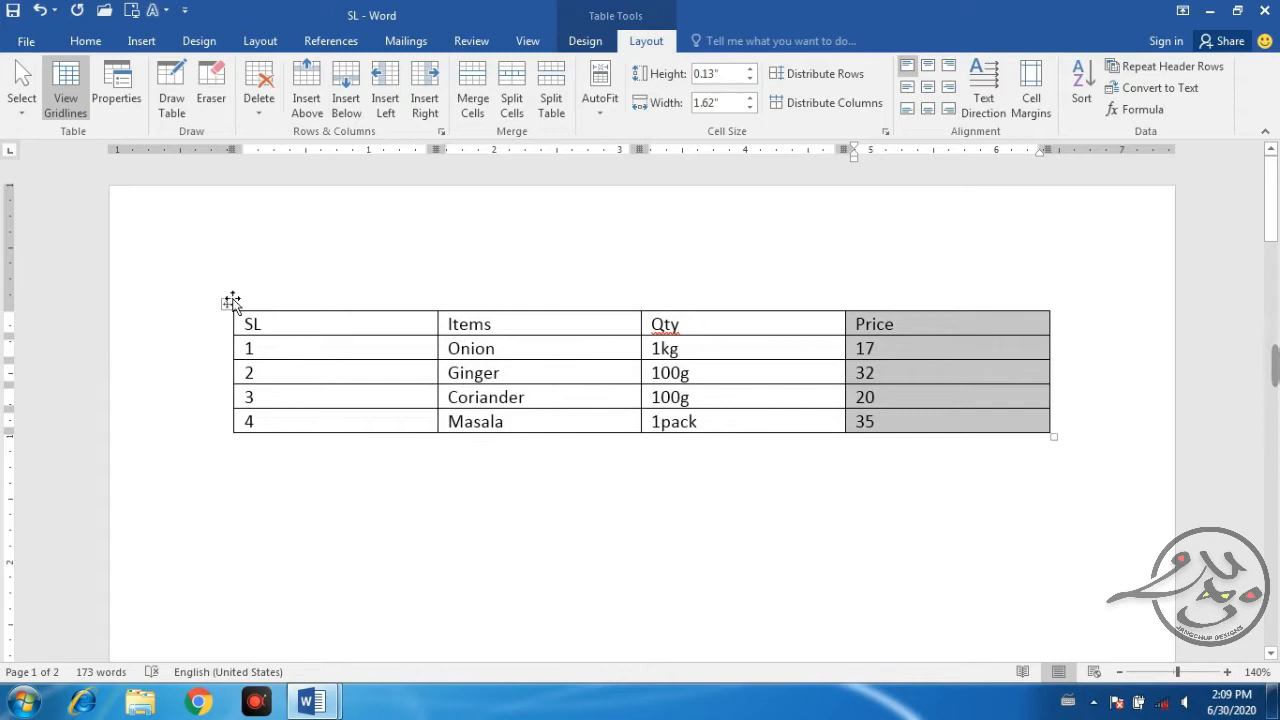
# Select the entire document content, and clear the selection by placing the cursor below the table.
pyautogui.click(153, 360)
pyautogui.hotkey('ctrl', 'a')
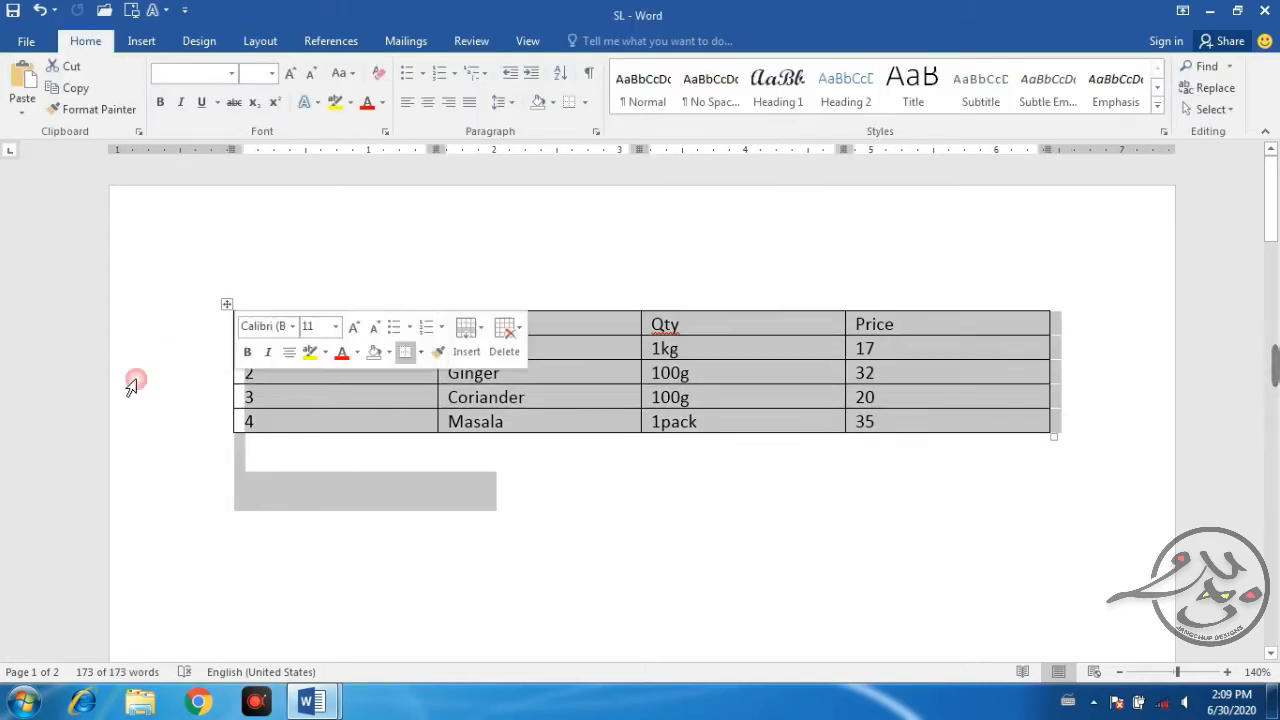
pyautogui.click(133, 378)
pyautogui.click(509, 494)
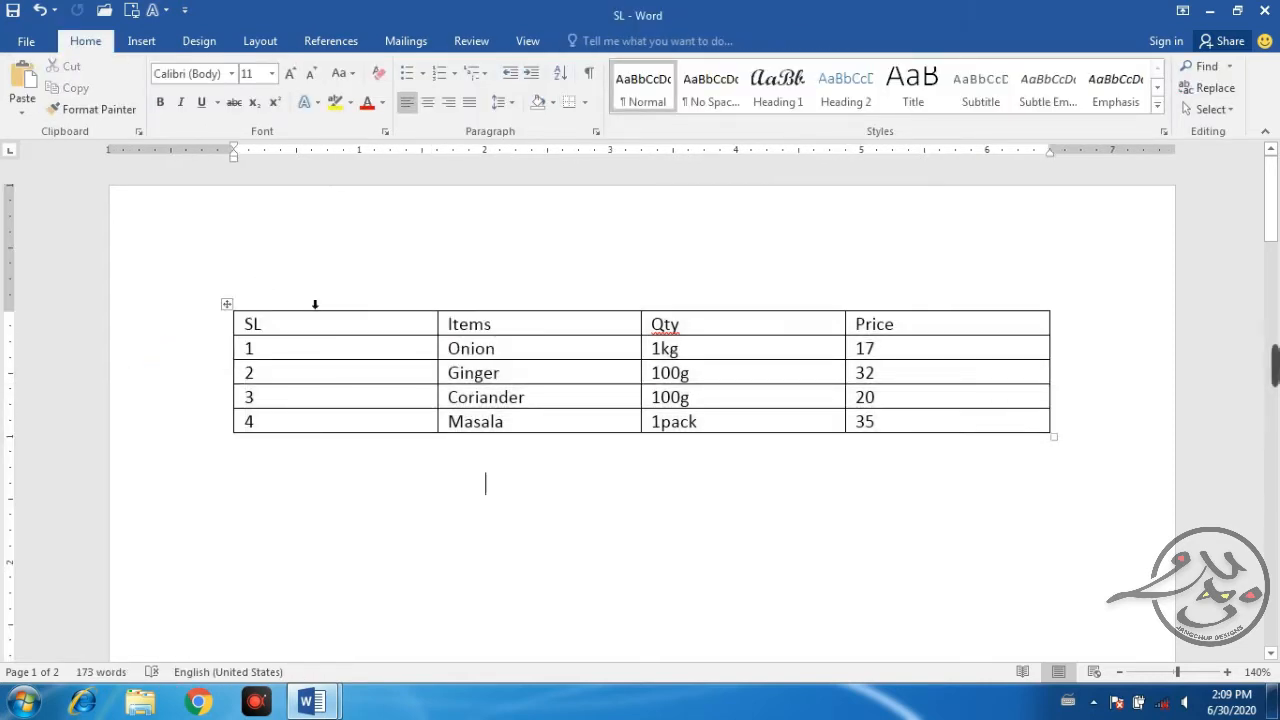
pyautogui.click(265, 290)
pyautogui.click(294, 350)
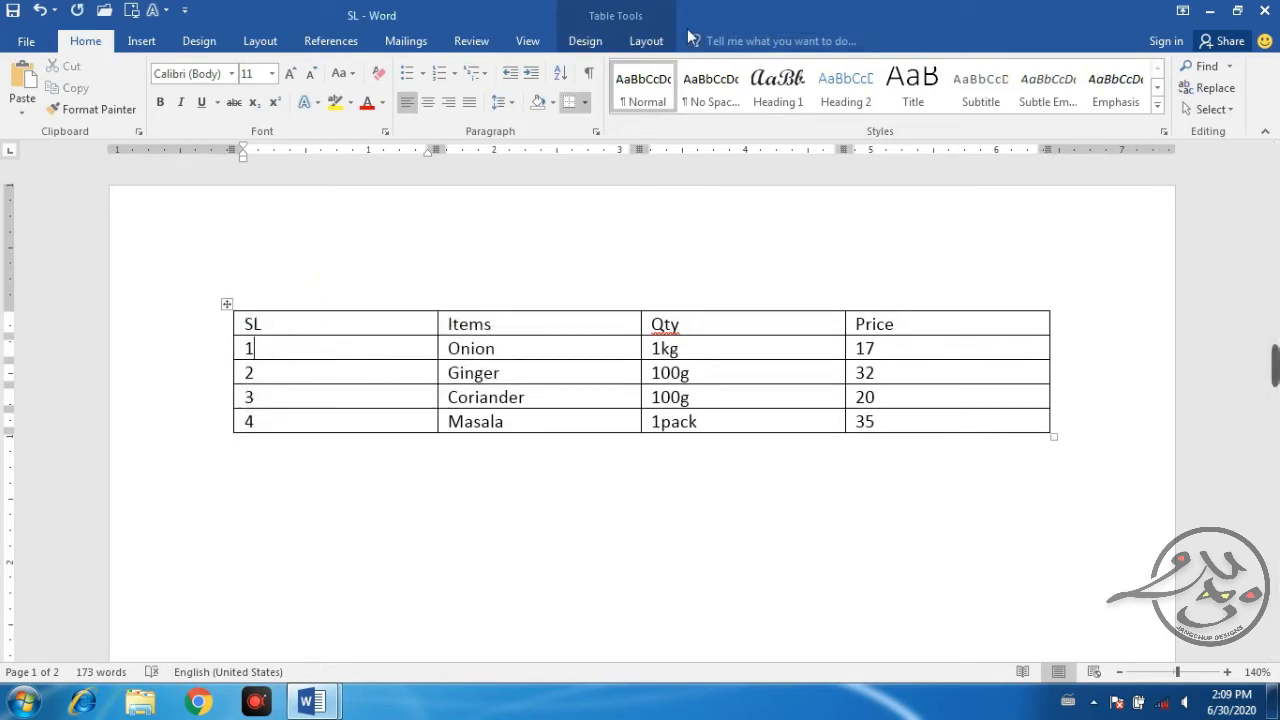
pyautogui.click(645, 40)
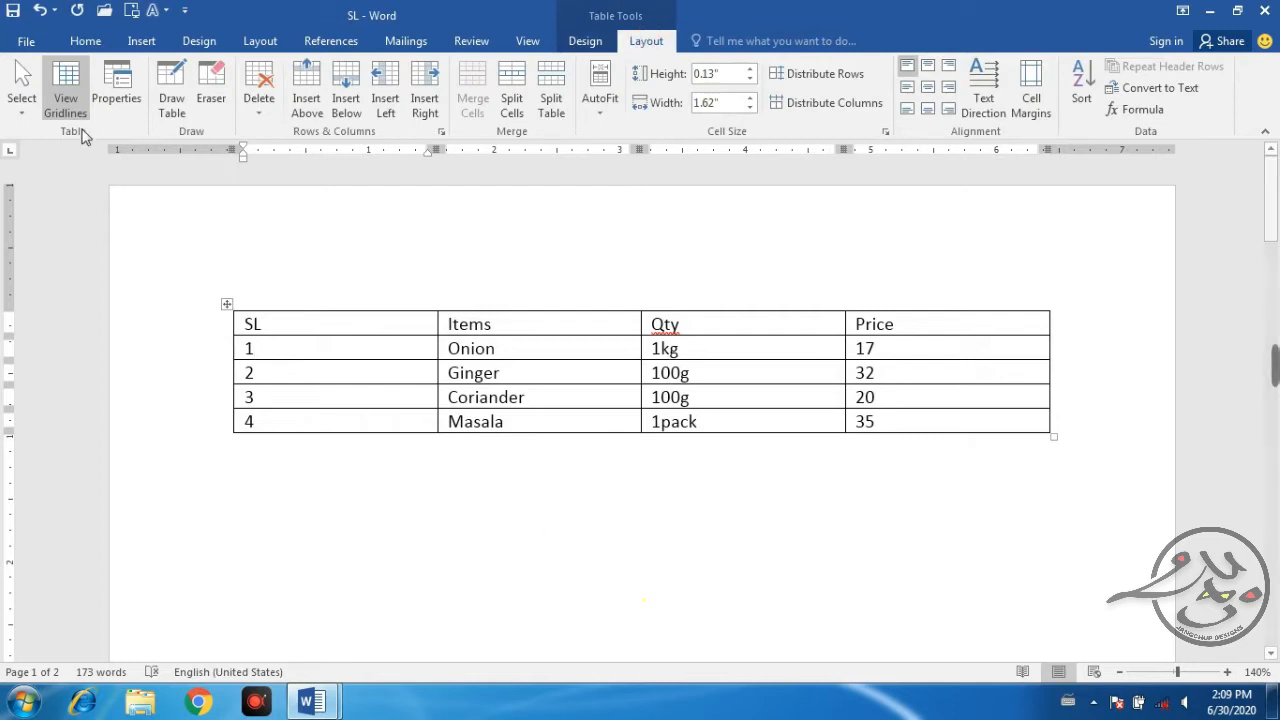
pyautogui.click(75, 122)
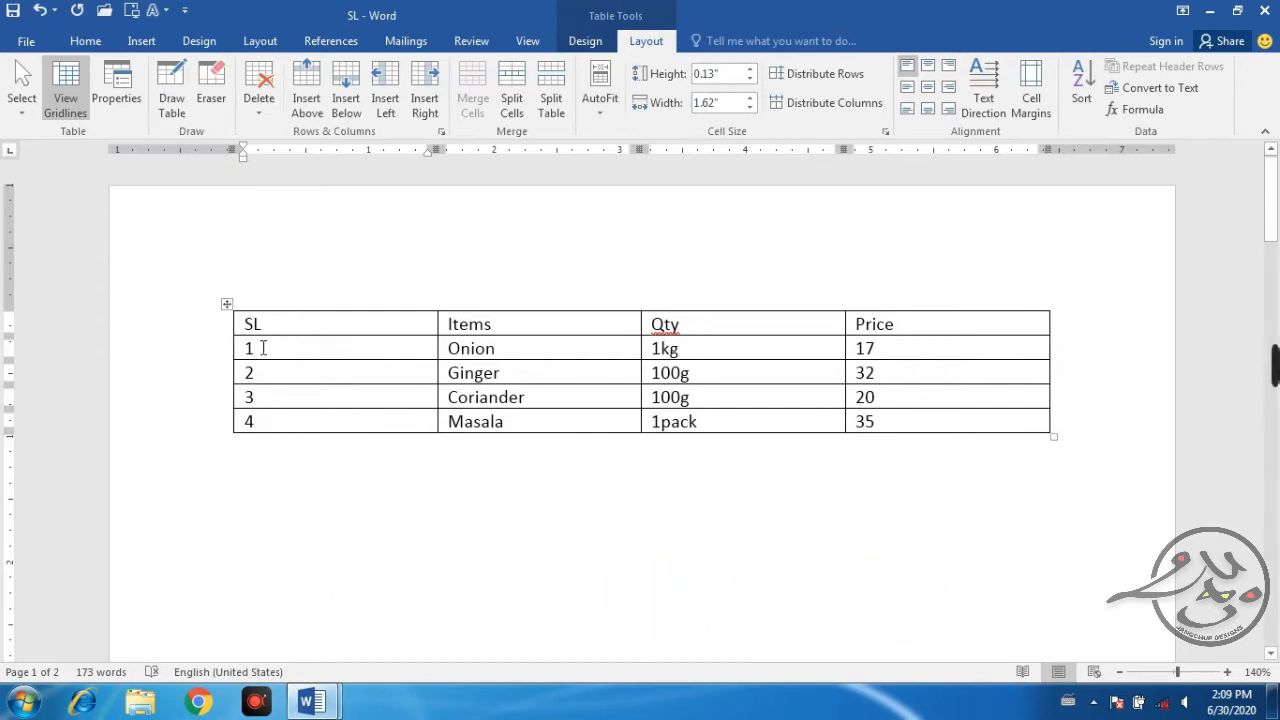
# Apply the borderless plain table style with a bold header row, bold first column and banded rows to the whole table.
pyautogui.click(226, 303)
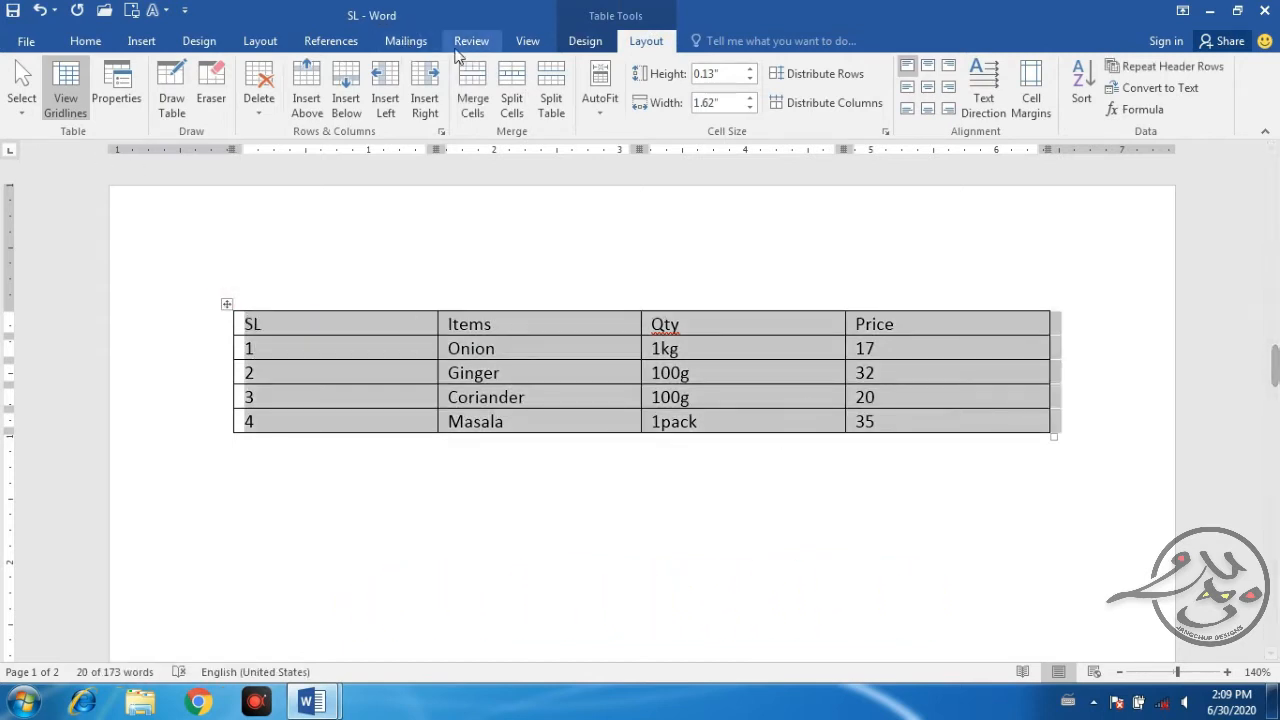
pyautogui.click(583, 42)
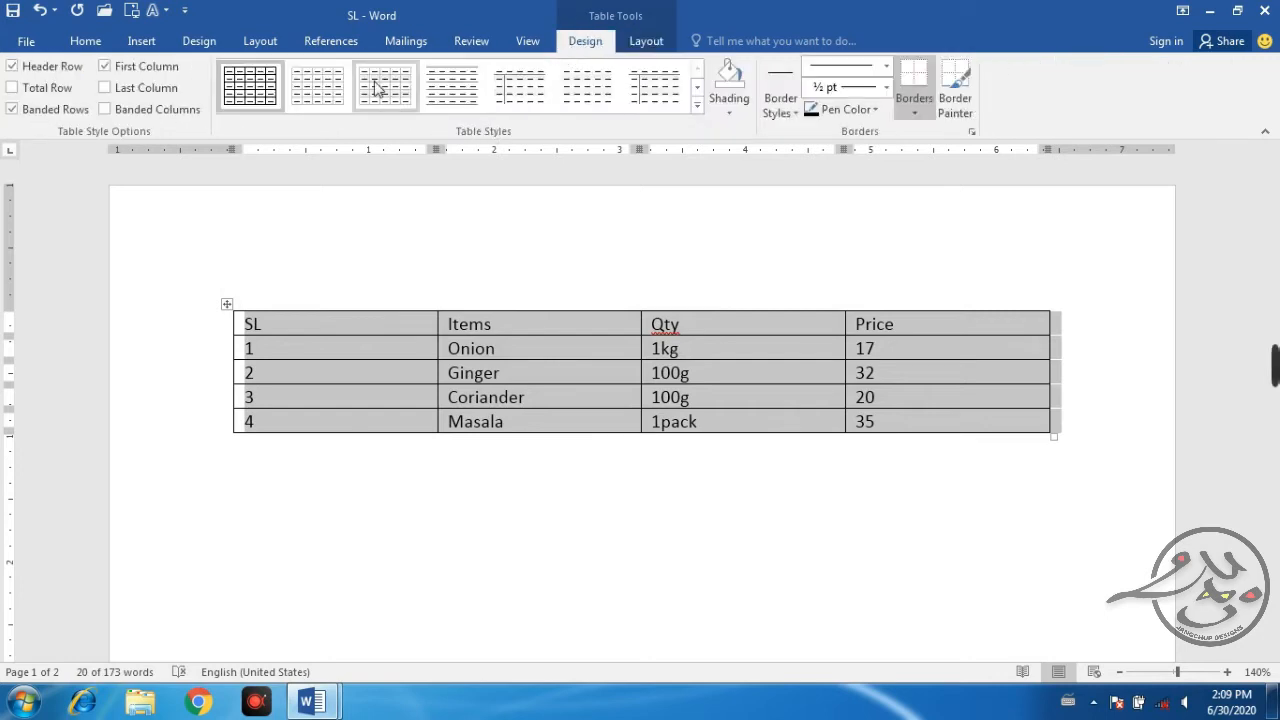
pyautogui.click(592, 104)
pyautogui.click(586, 517)
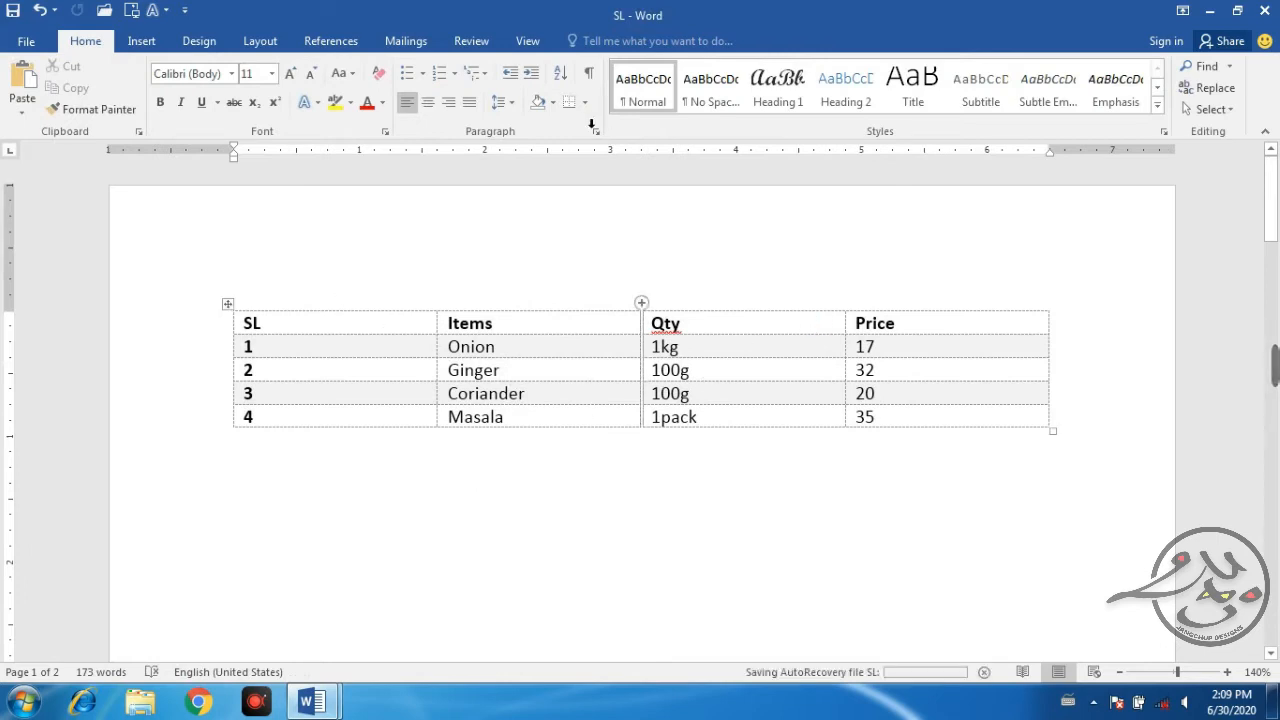
# Hide the gridlines of the borderless table, and show them again.
pyautogui.click(330, 346)
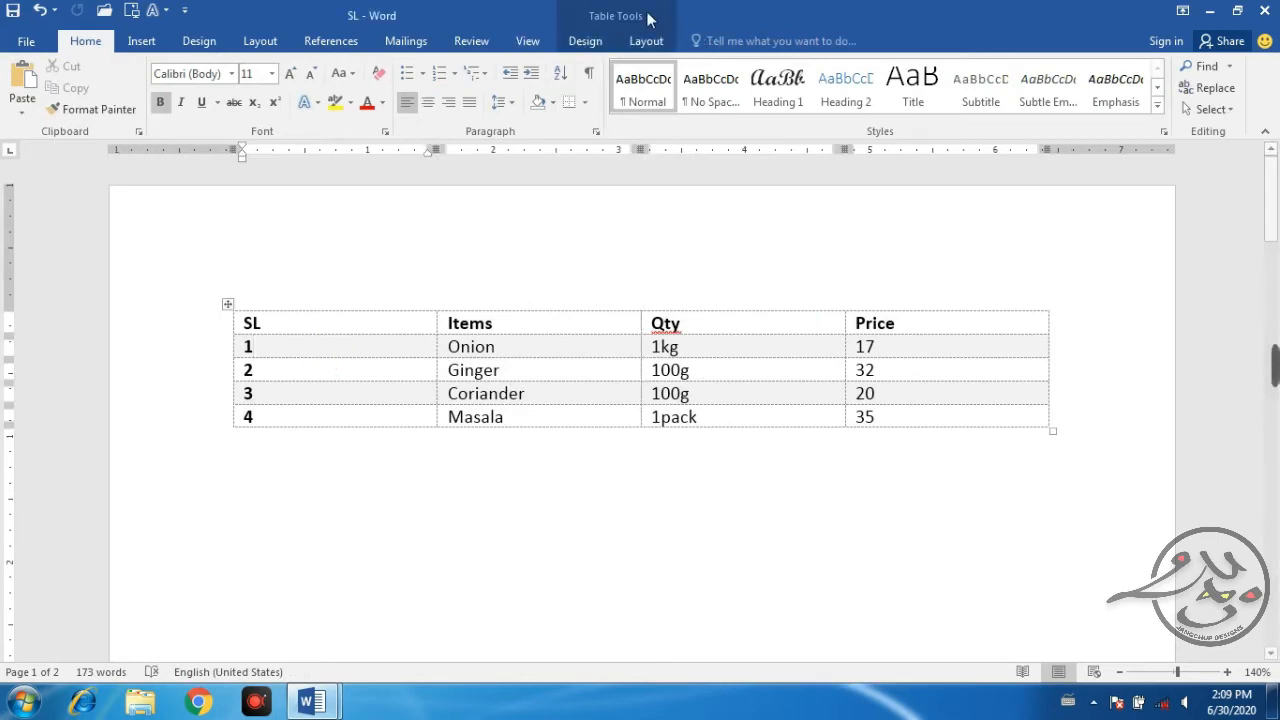
pyautogui.click(648, 41)
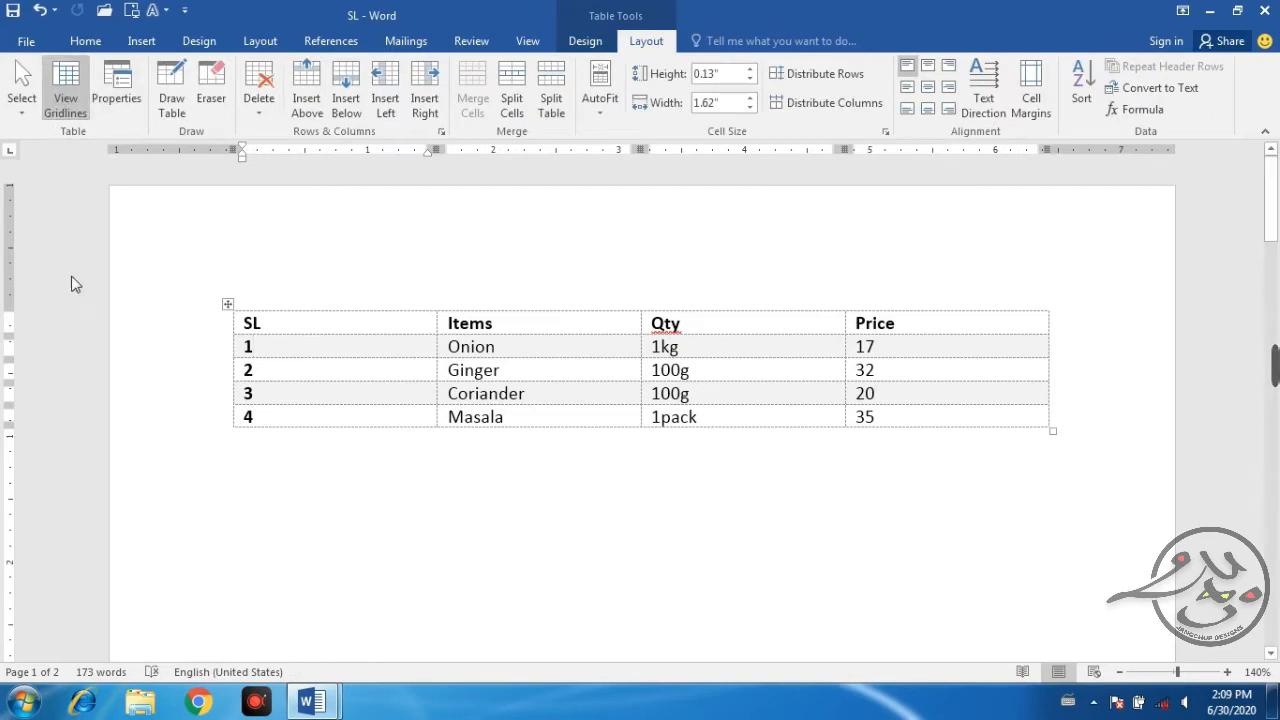
pyautogui.click(65, 85)
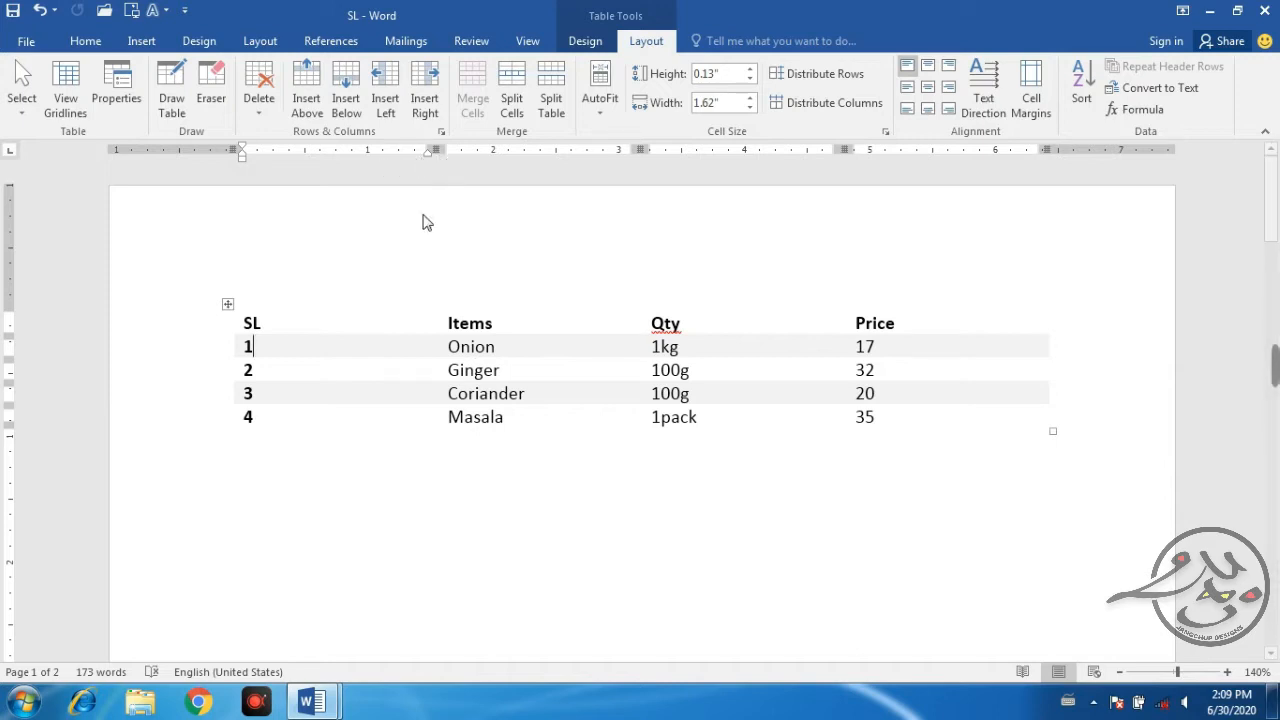
pyautogui.click(65, 88)
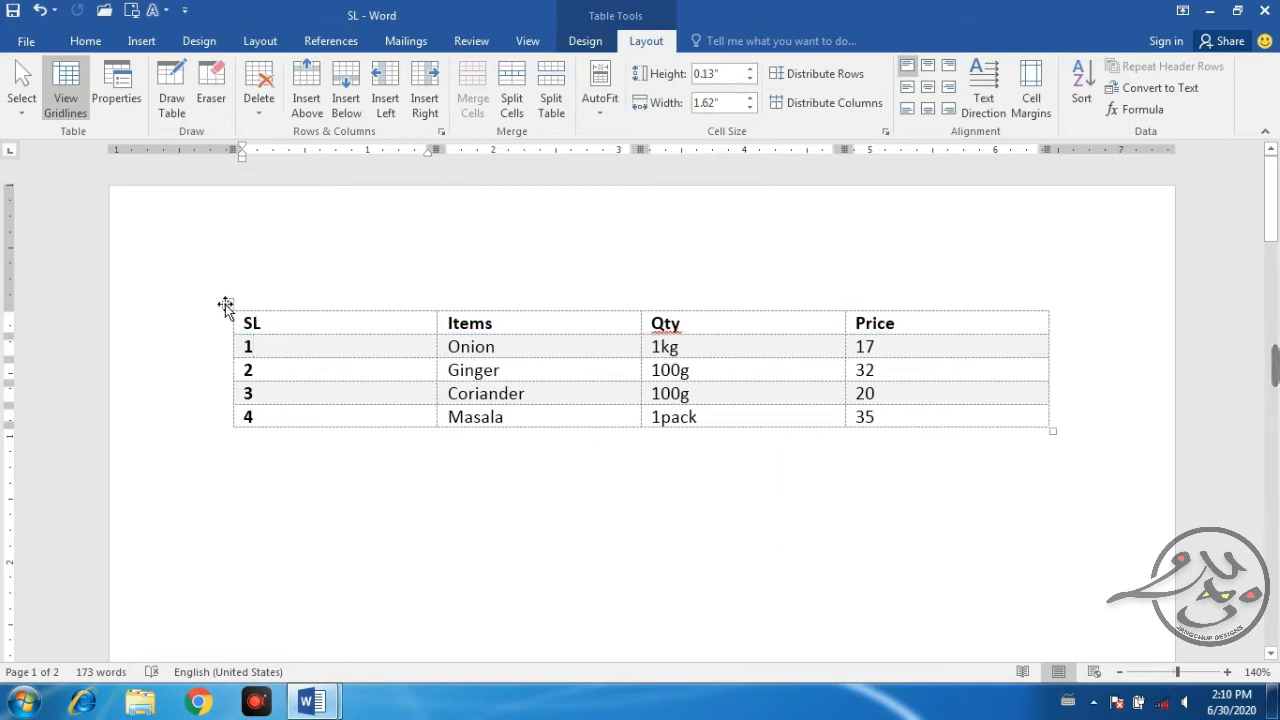
# Toggle the borderless table's gridlines off, on and off again, and undo the plain table style.
pyautogui.click(65, 95)
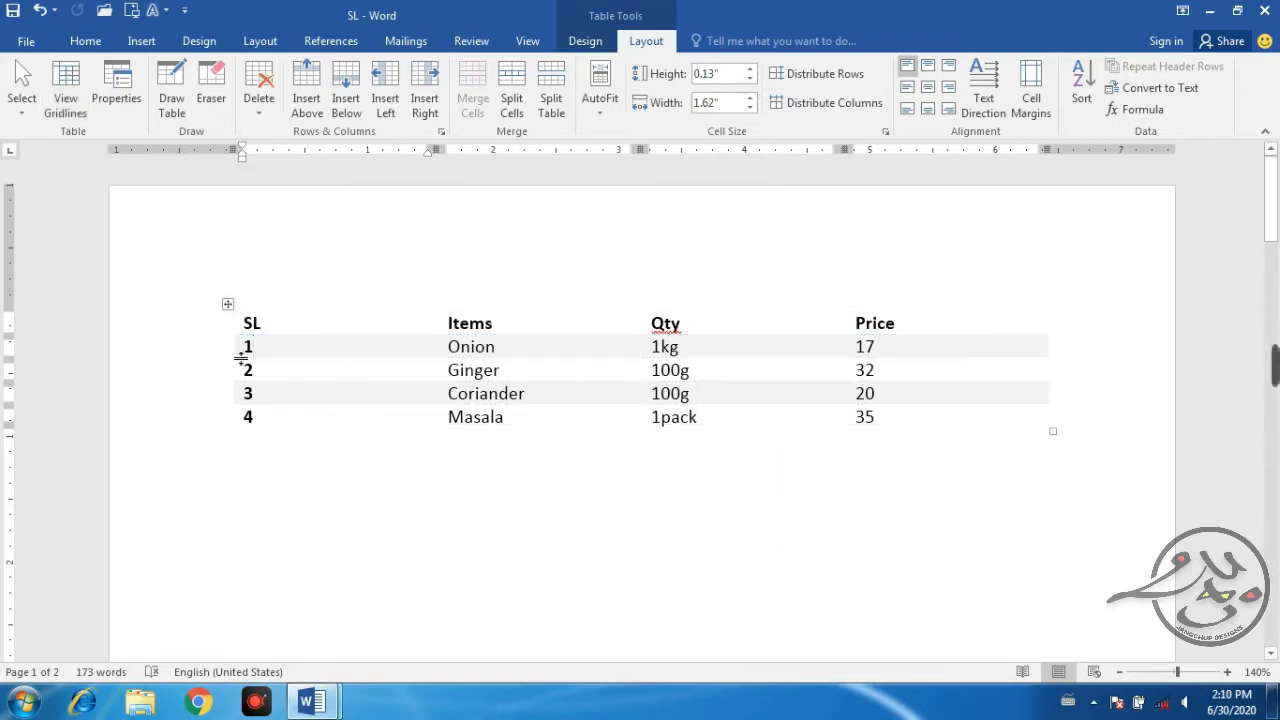
pyautogui.click(65, 95)
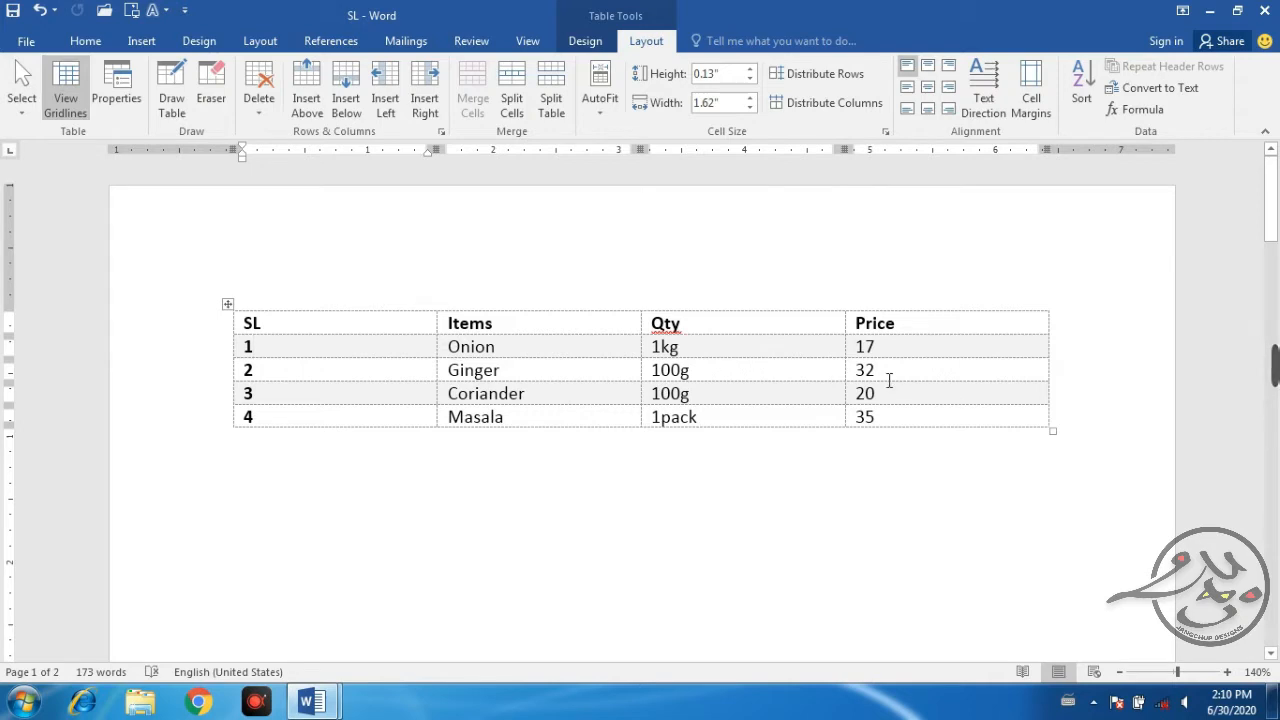
pyautogui.click(65, 95)
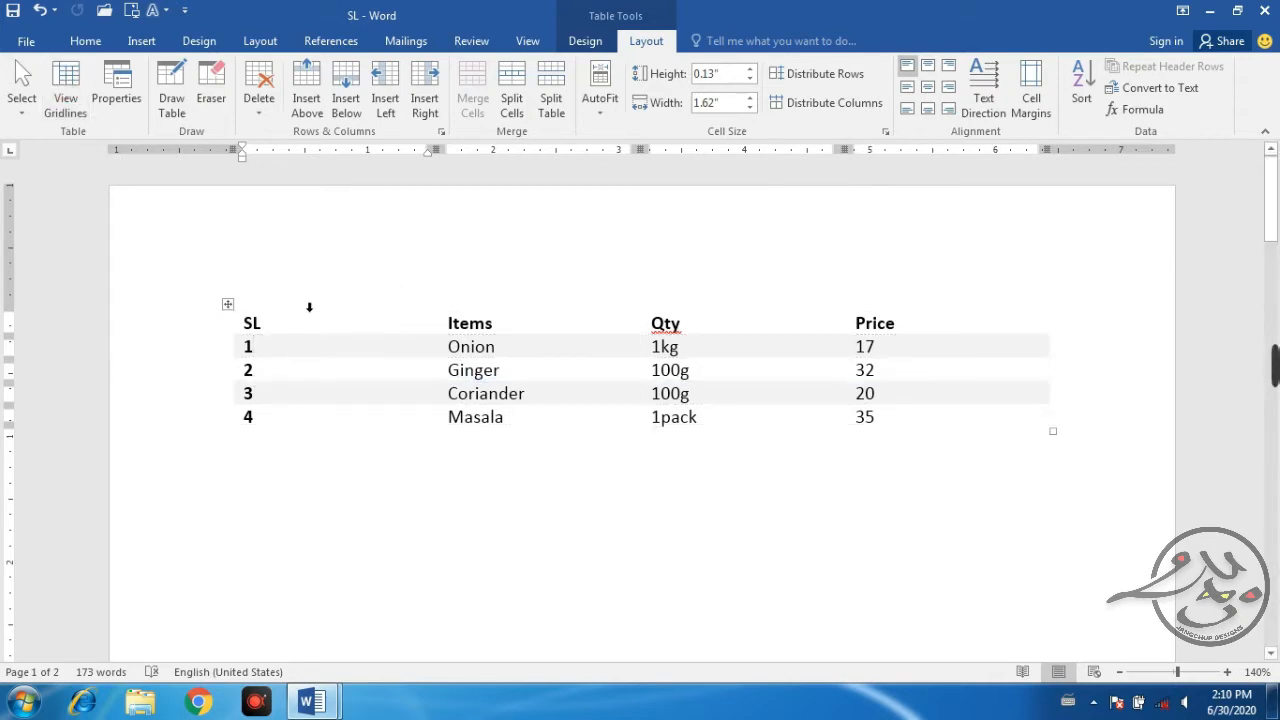
pyautogui.hotkey('ctrl', 'z')
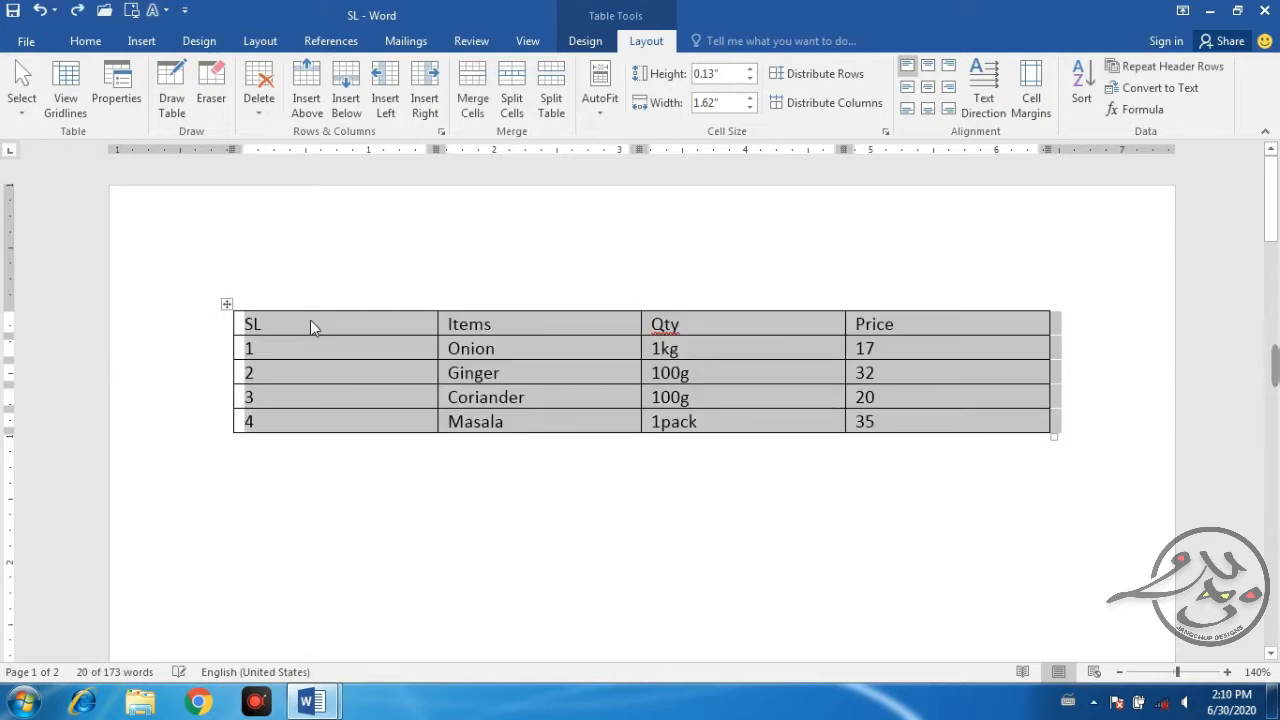
# Examine the cell and table settings in the first items table's properties, and close them without changes.
pyautogui.click(116, 90)
pyautogui.moveTo(640, 135); pyautogui.dragTo(1013, 165)
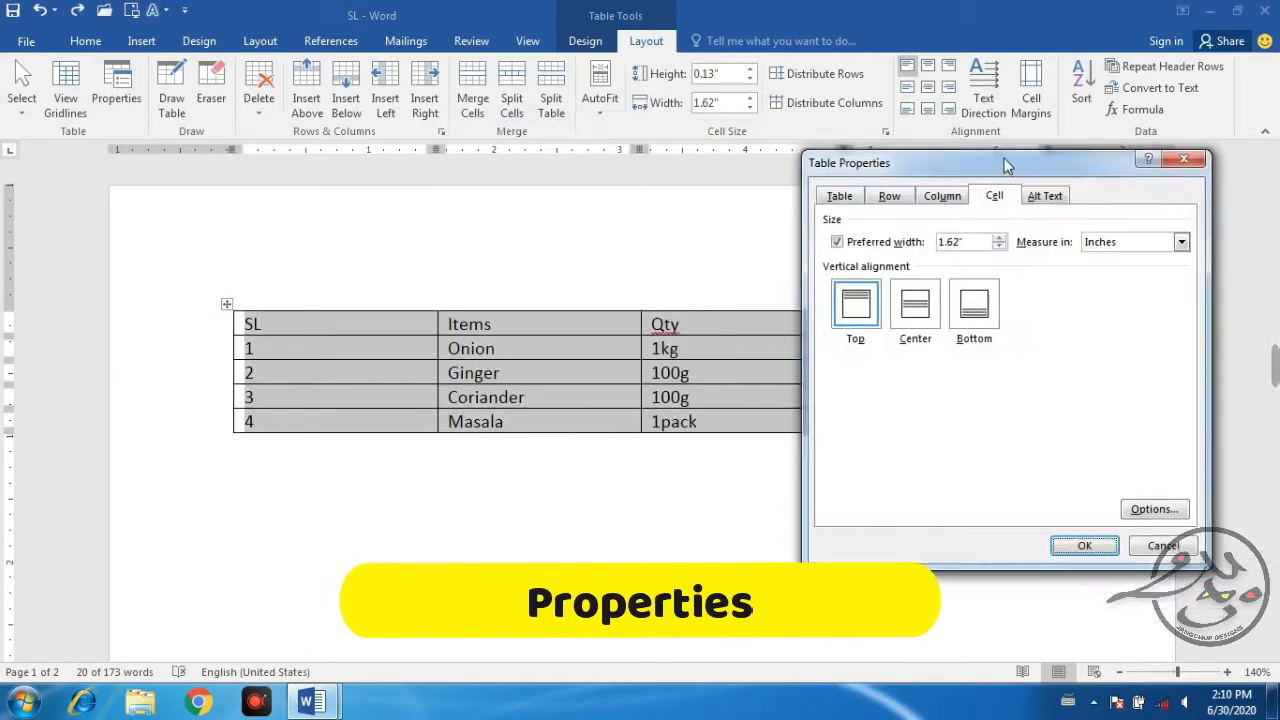
pyautogui.click(859, 197)
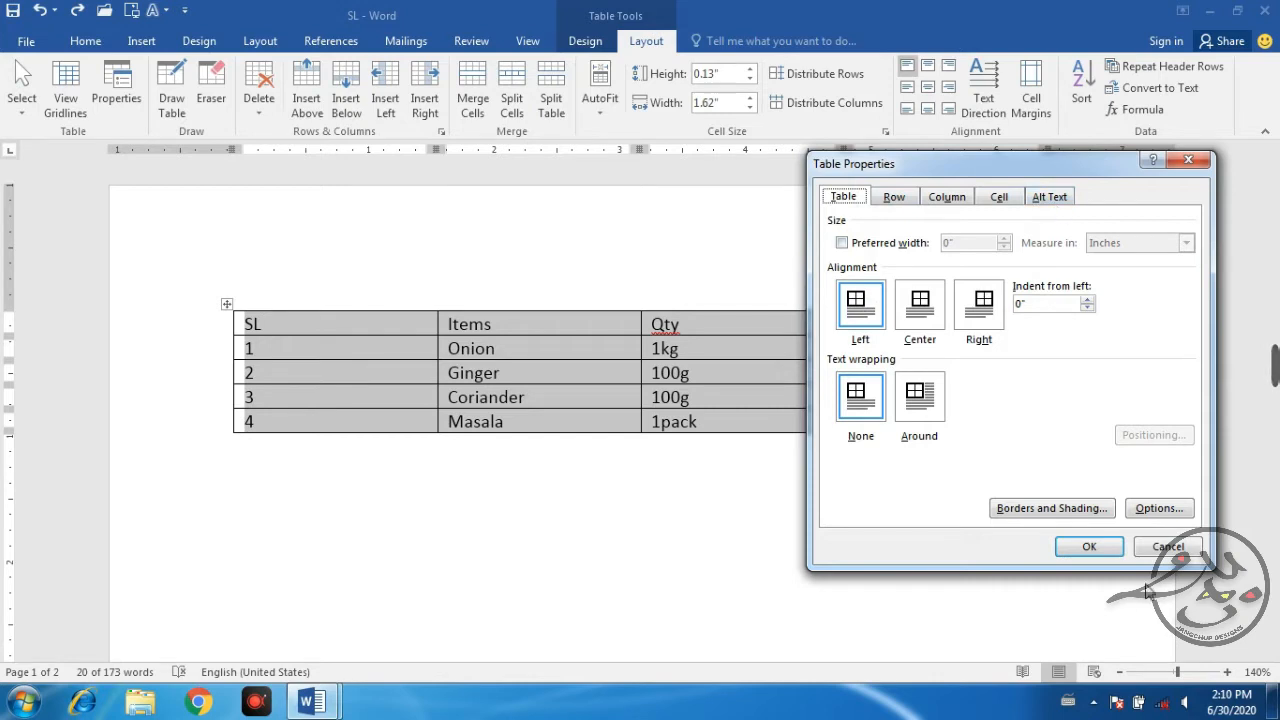
pyautogui.click(1166, 546)
pyautogui.rightClick(1193, 293)
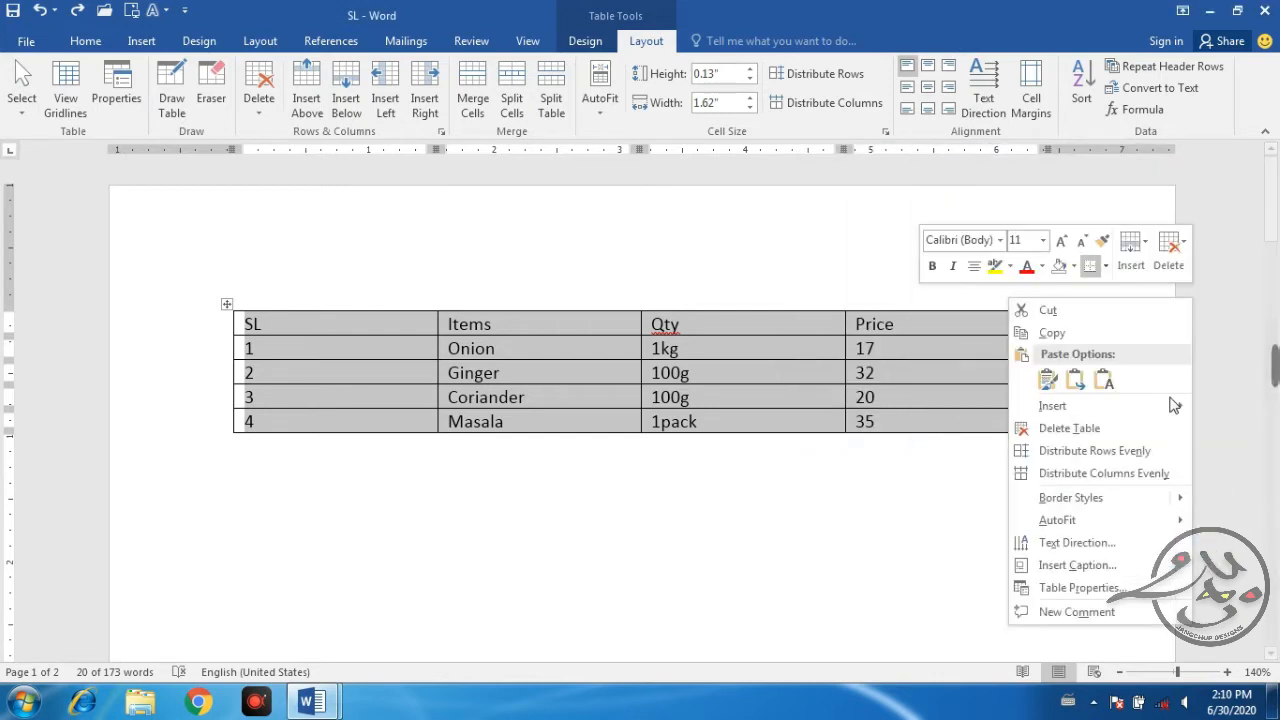
pyautogui.press('Escape')
# AutoFit the columns of the items table on page 2, above the Old man and the sea text, to their contents.
pyautogui.moveTo(1273, 232); pyautogui.dragTo(1273, 484)
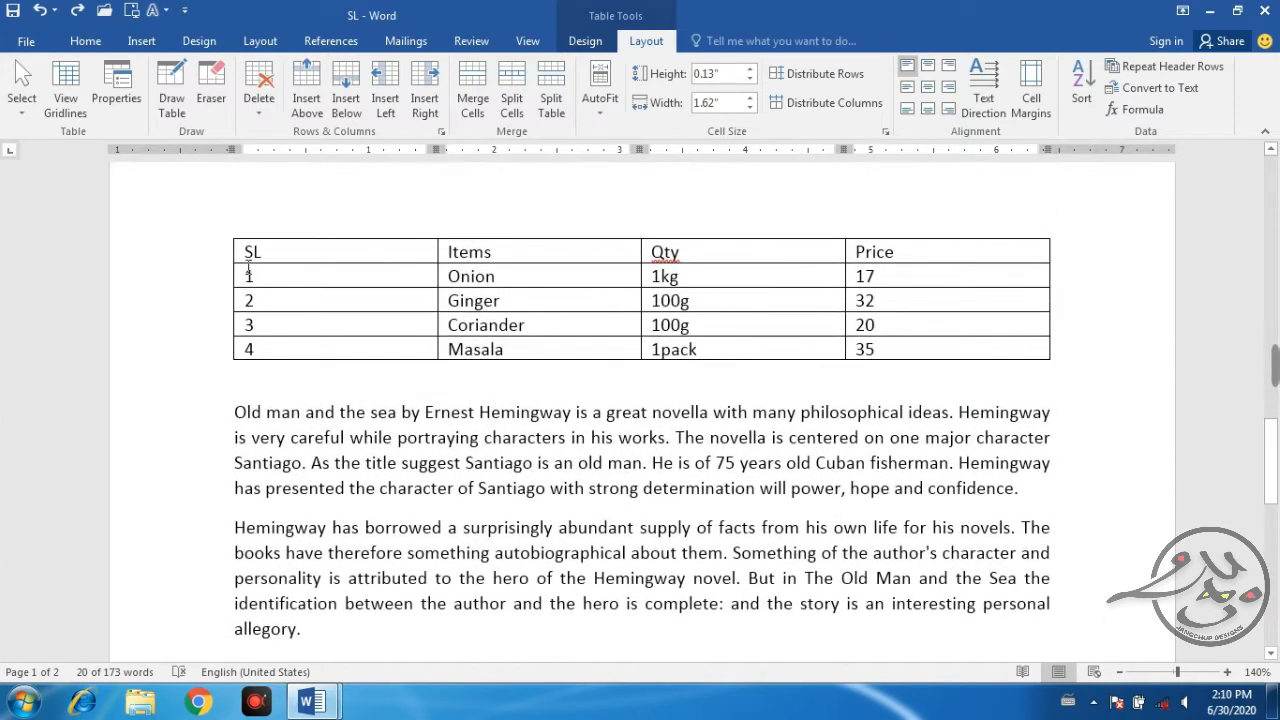
pyautogui.click(226, 232)
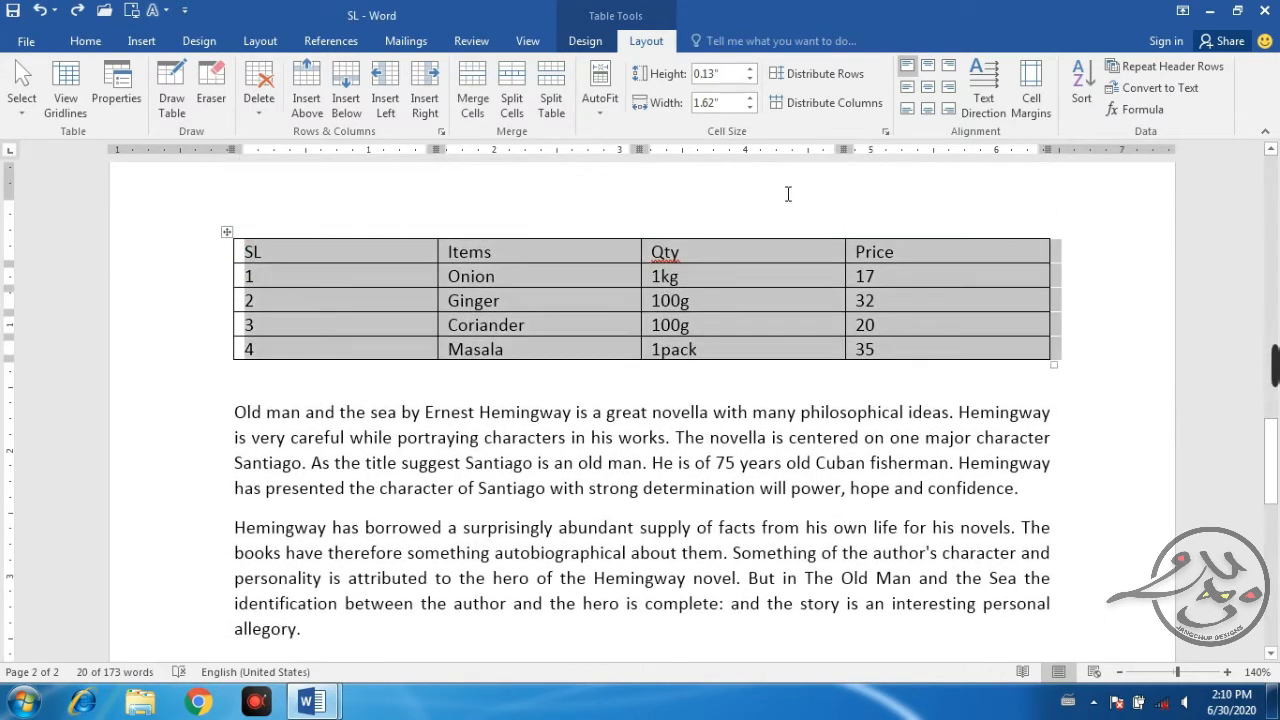
pyautogui.click(600, 100)
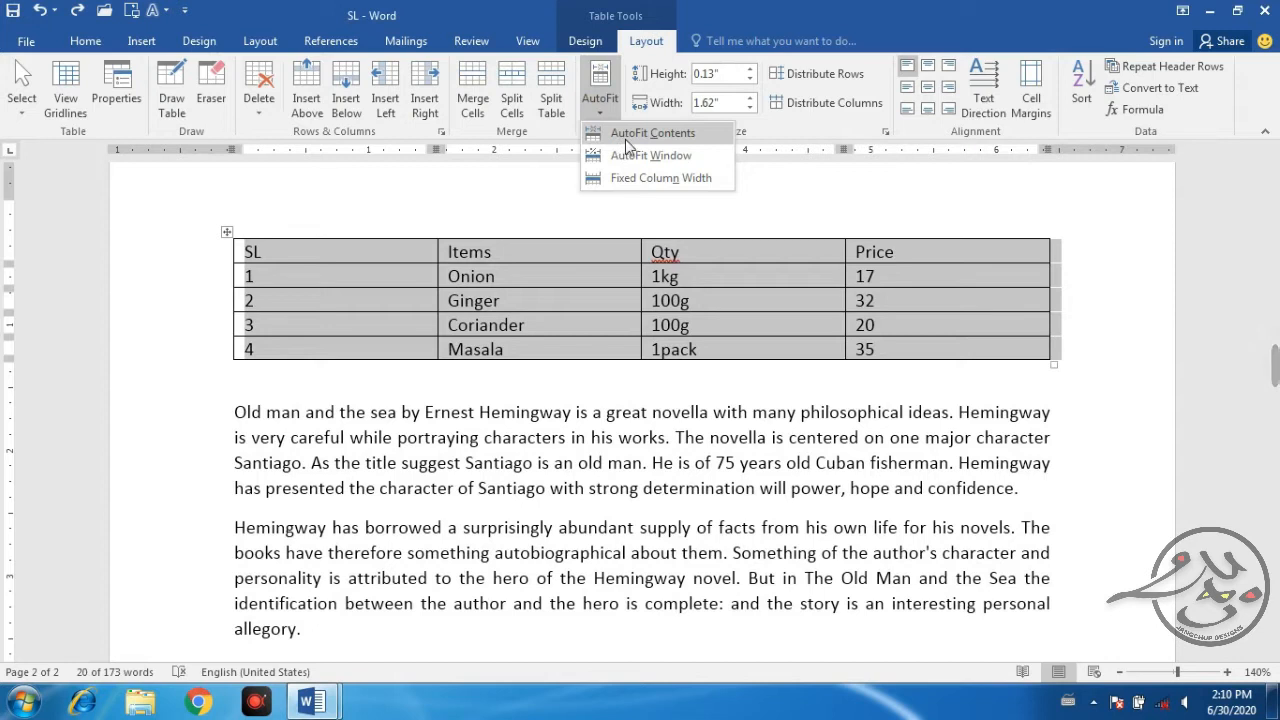
pyautogui.click(627, 140)
pyautogui.click(545, 378)
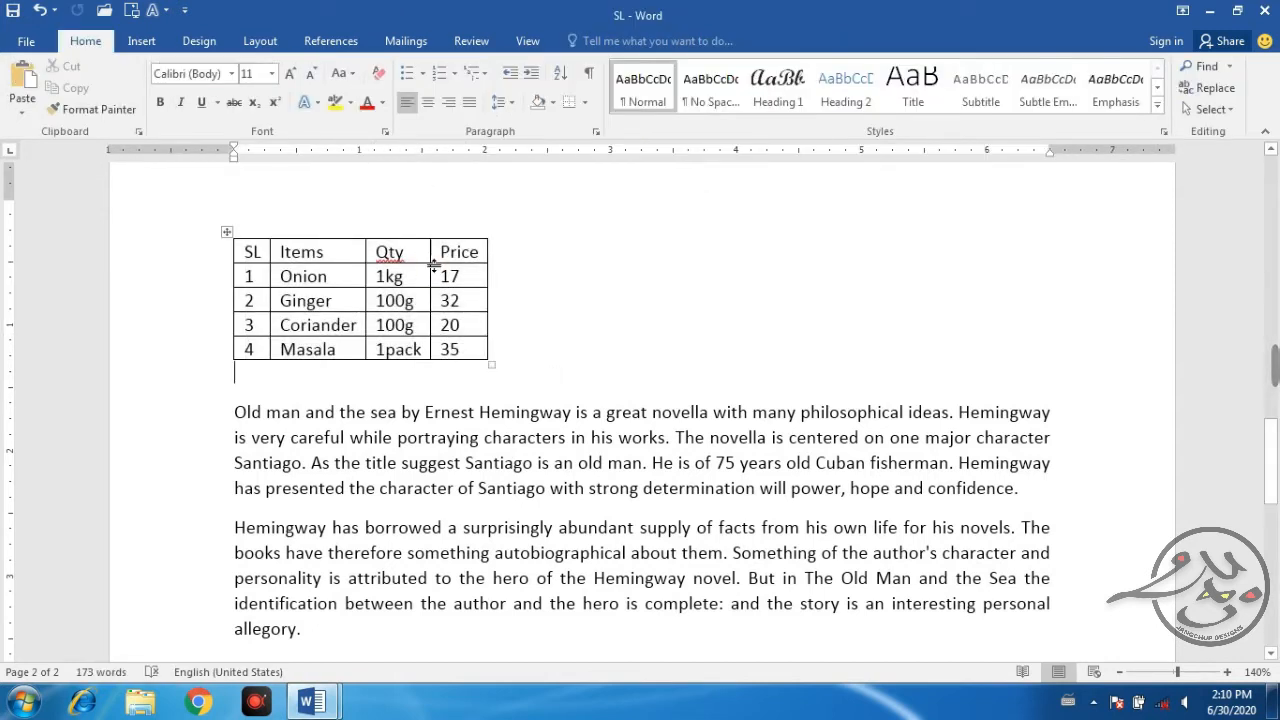
# Set the alignment of the page 2 items table to Center in its table properties.
pyautogui.click(395, 278)
pyautogui.click(645, 42)
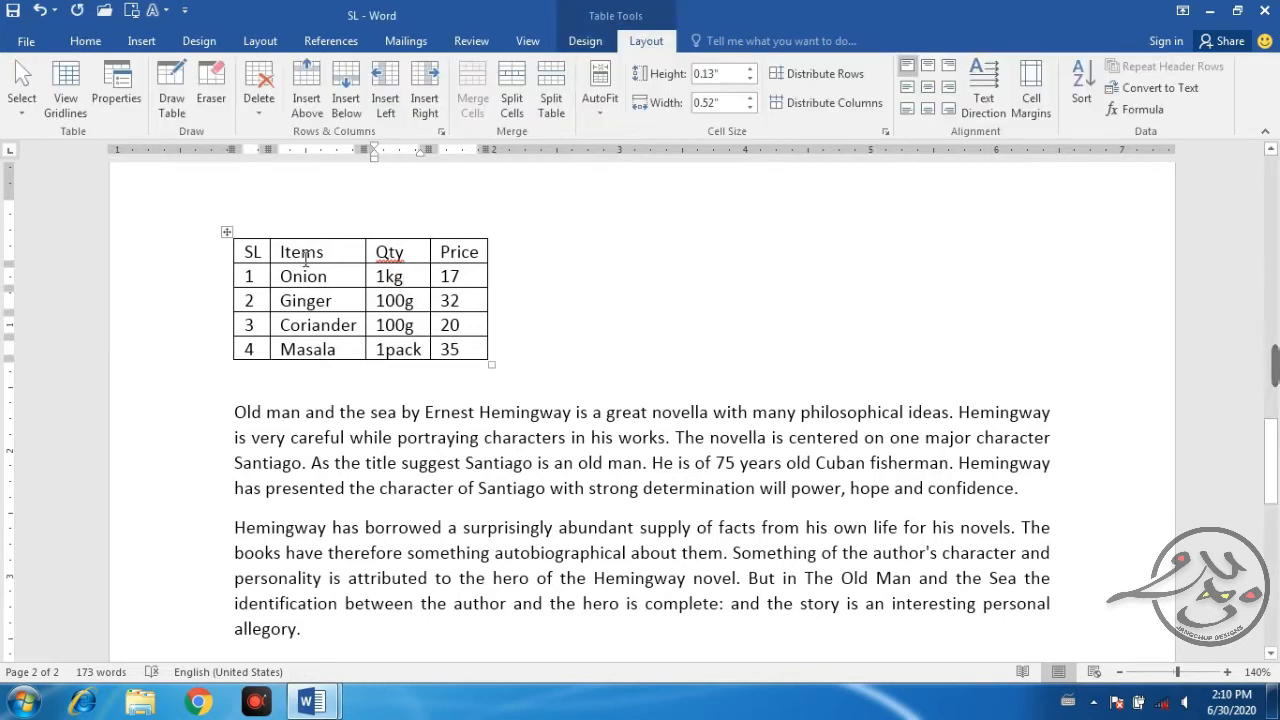
pyautogui.click(116, 100)
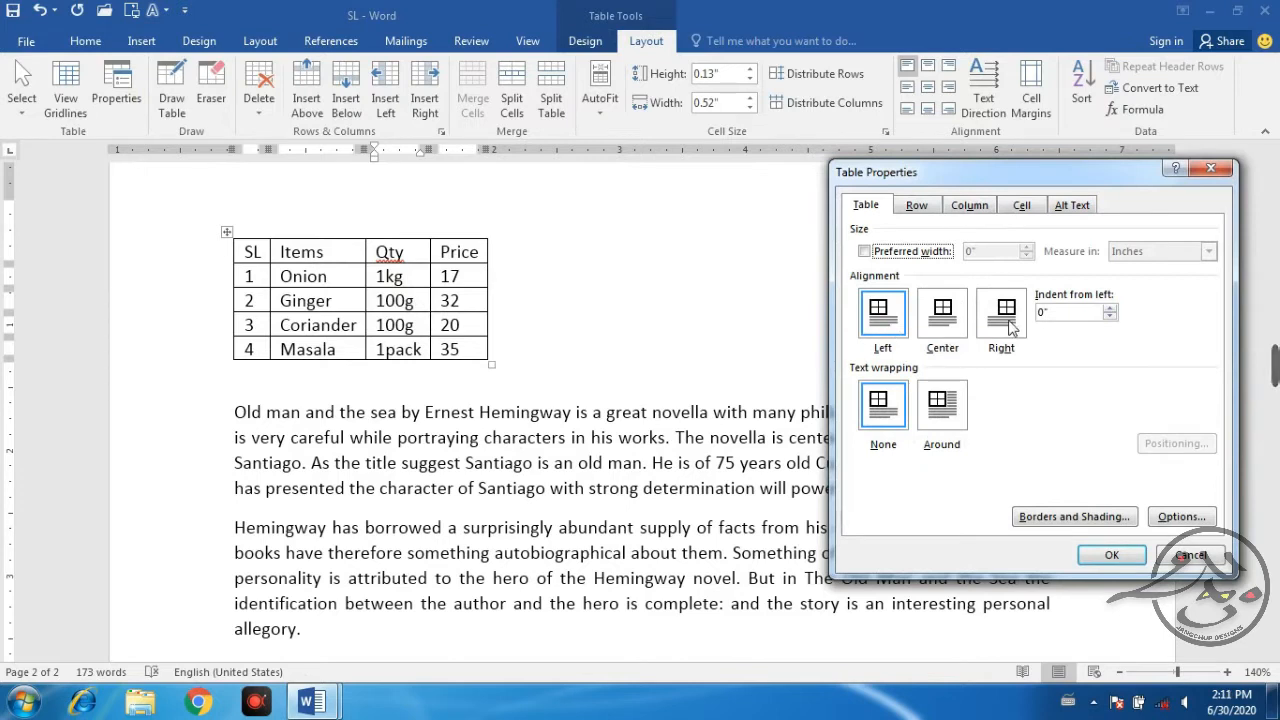
pyautogui.click(942, 313)
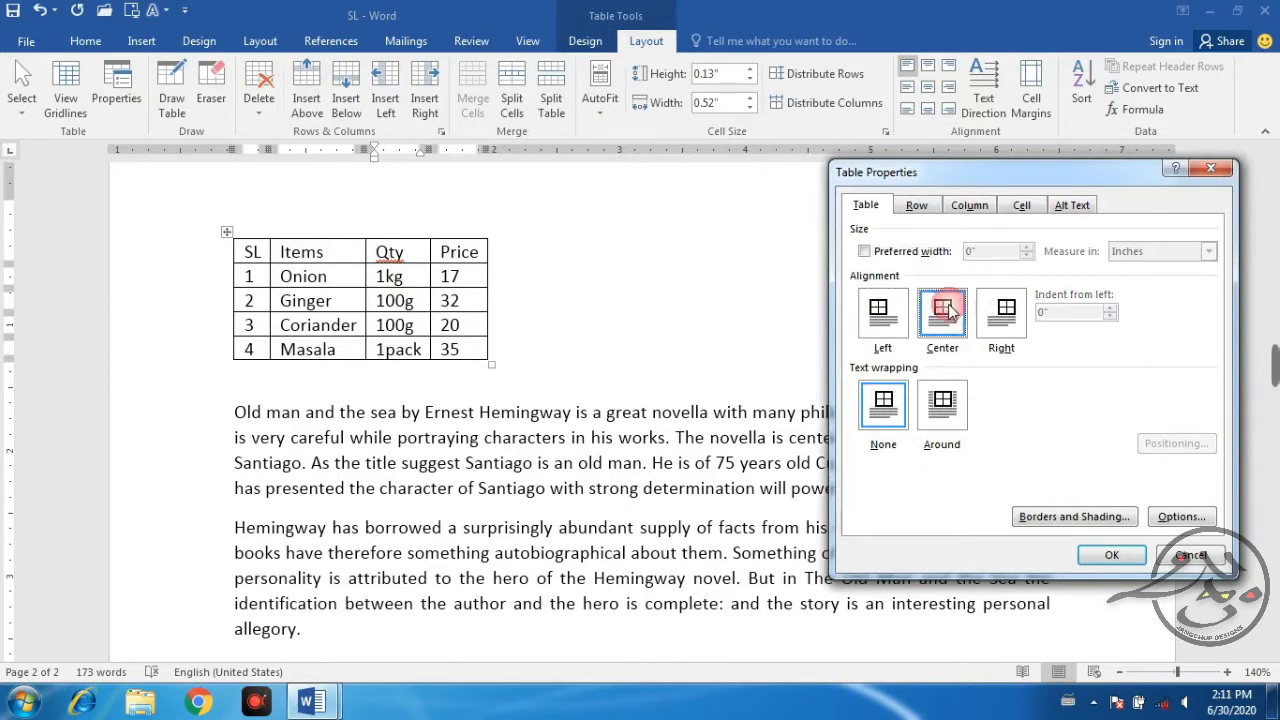
pyautogui.click(1112, 557)
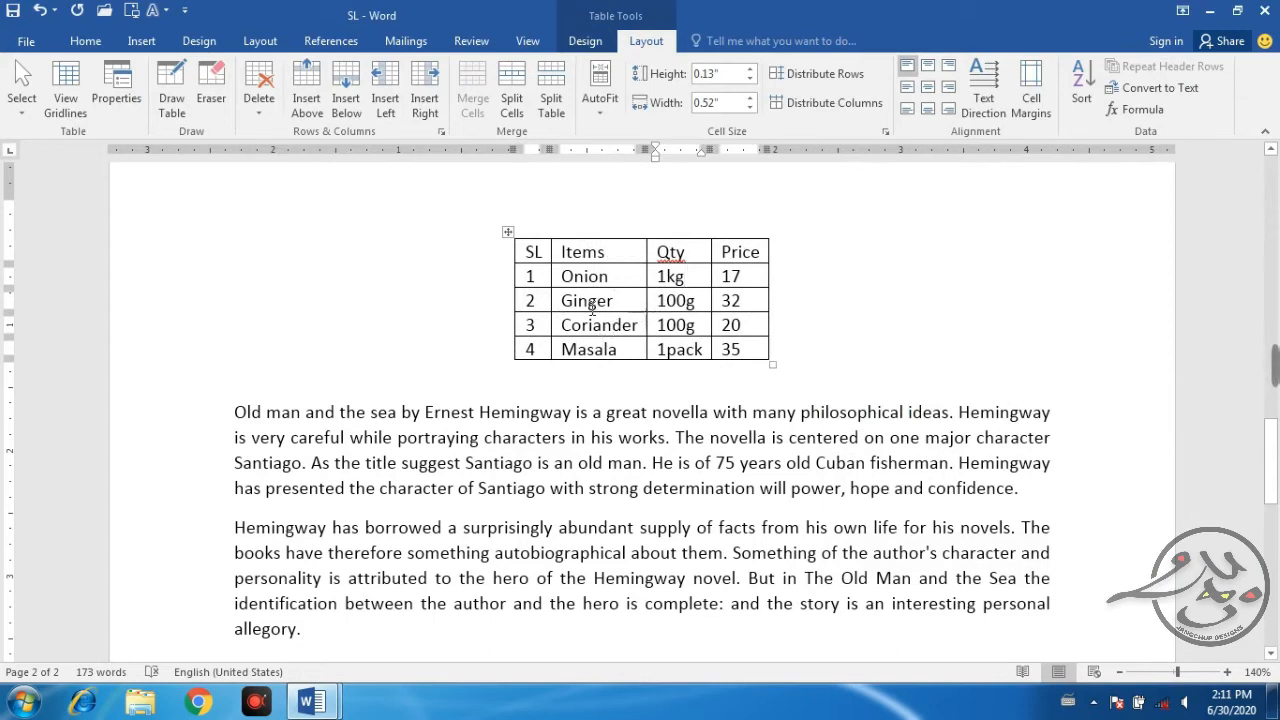
# Change the alignment of the page 2 items table to Right in its table properties.
pyautogui.click(116, 97)
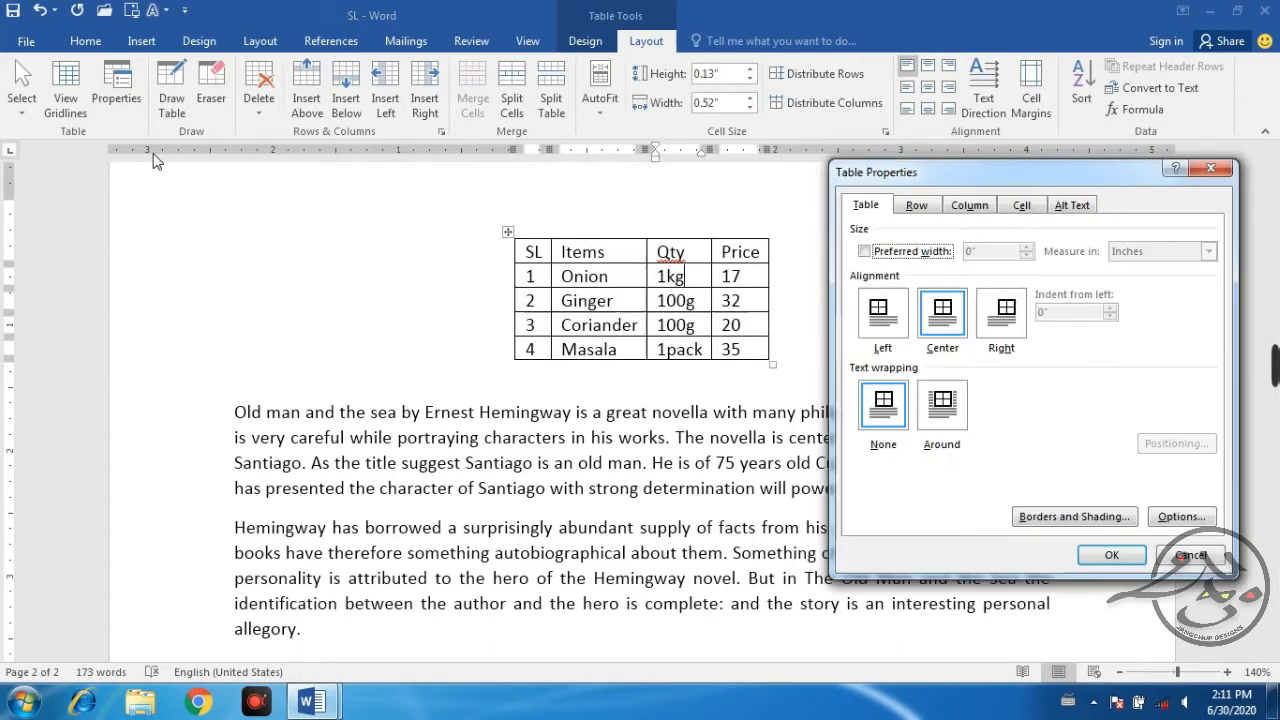
pyautogui.click(1012, 332)
pyautogui.click(1110, 556)
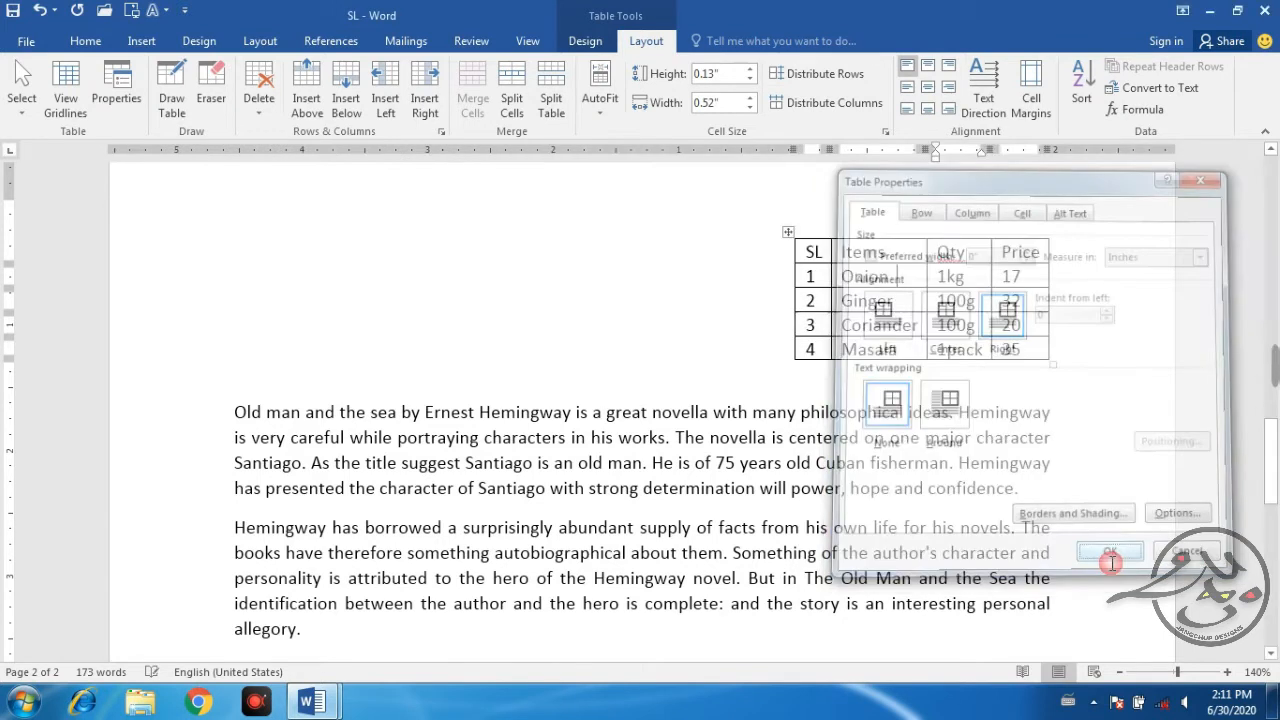
# Align the page 2 items table to the left and set its text wrapping to Around.
pyautogui.click(100, 90)
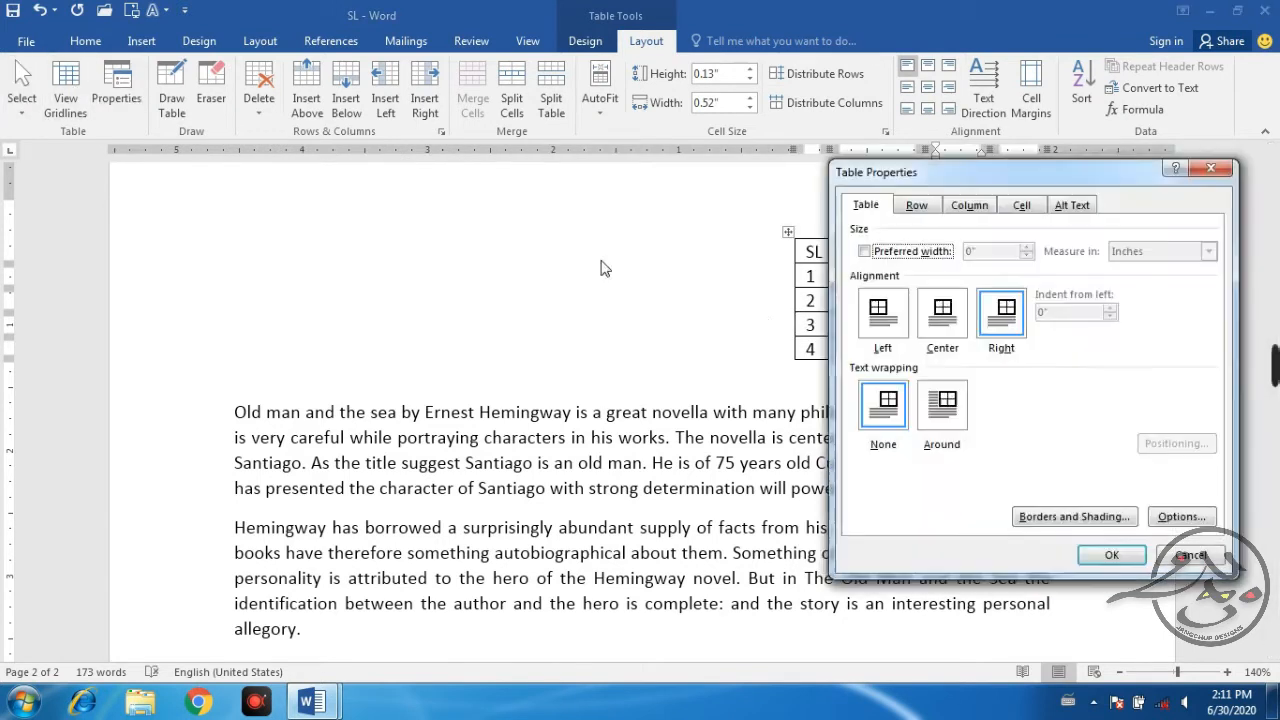
pyautogui.click(893, 322)
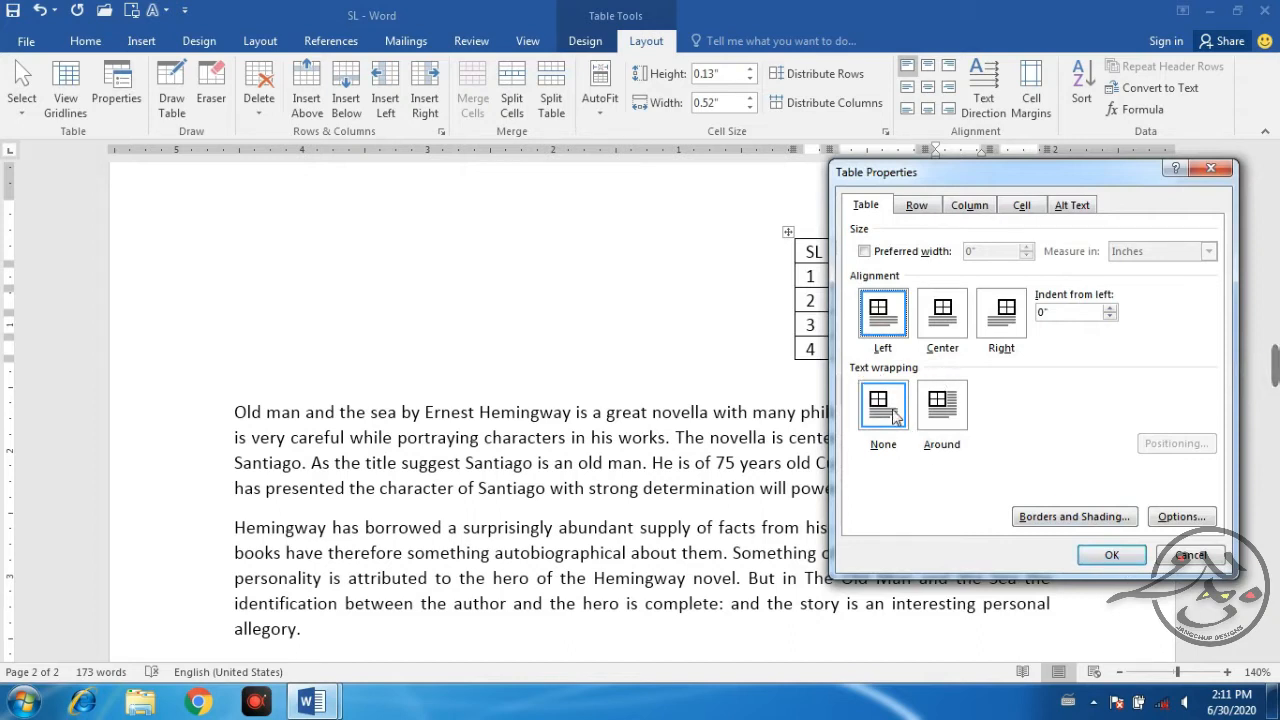
pyautogui.click(945, 410)
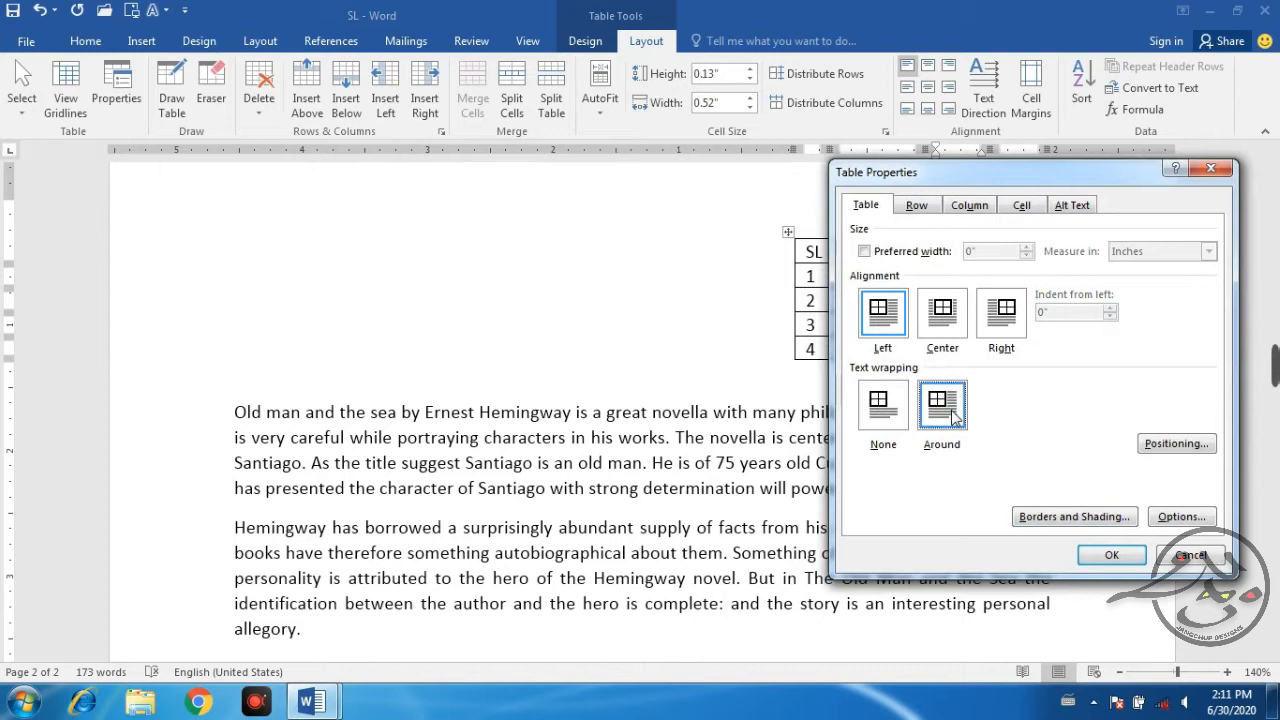
pyautogui.click(1130, 558)
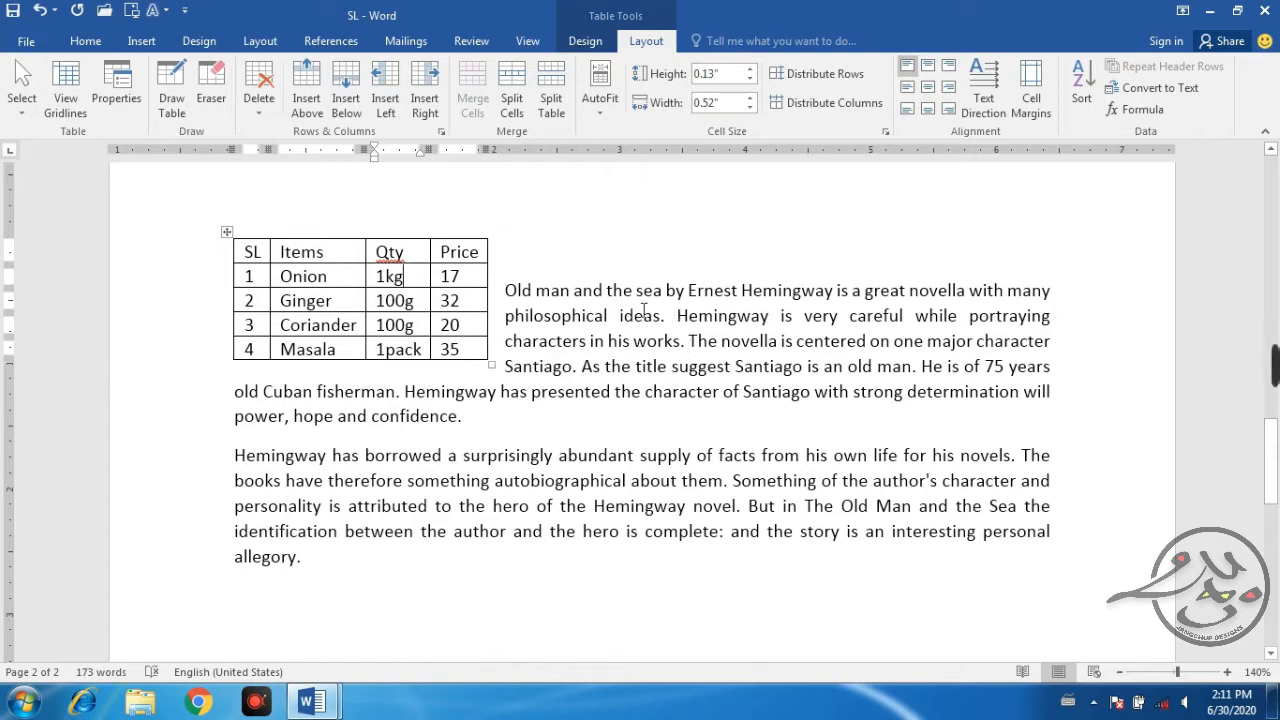
# Set the text wrapping of the page 2 items table back to None.
pyautogui.click(128, 96)
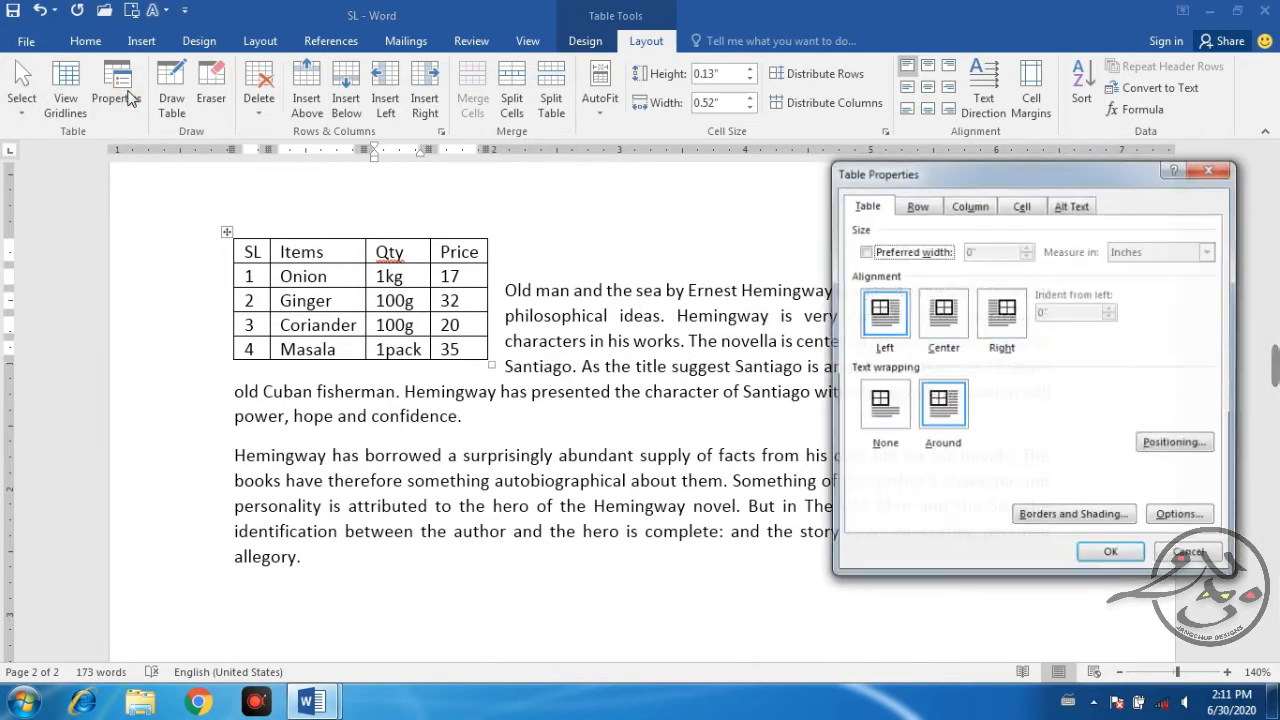
pyautogui.click(880, 404)
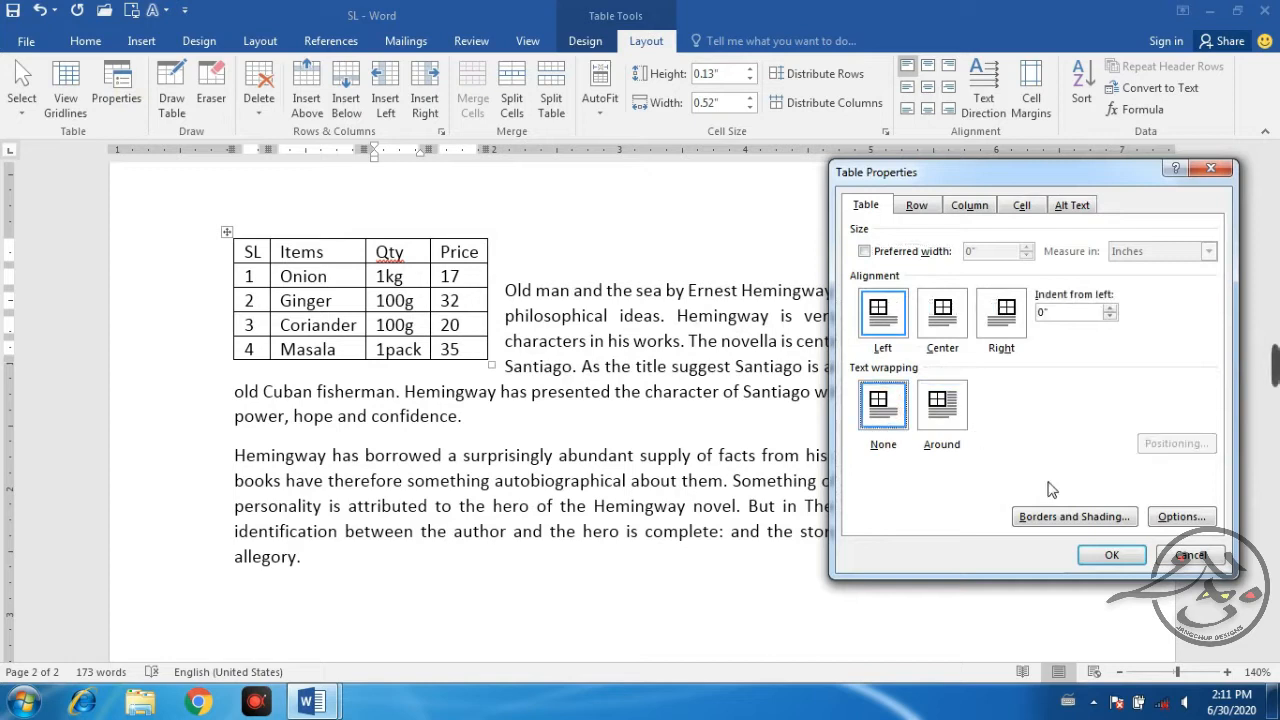
pyautogui.click(1110, 555)
# Examine the row, column and cell settings in the page 2 table's properties, and close them without changes.
pyautogui.click(116, 97)
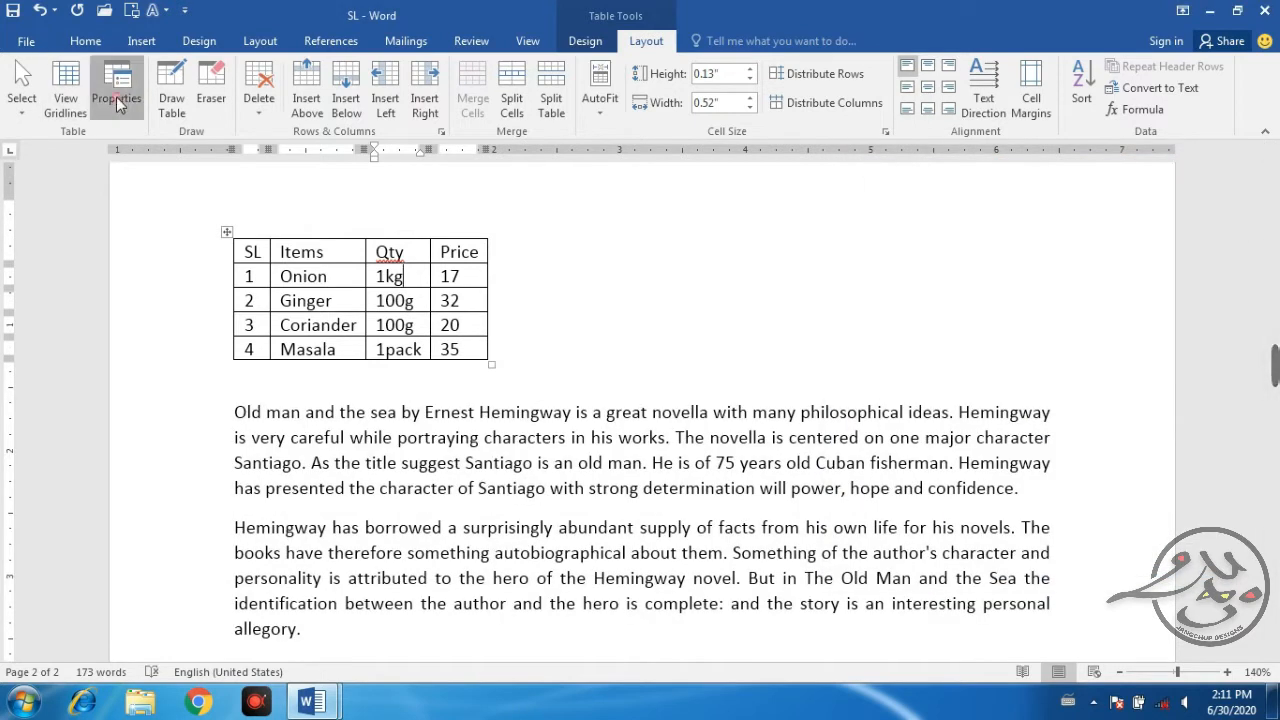
pyautogui.click(917, 206)
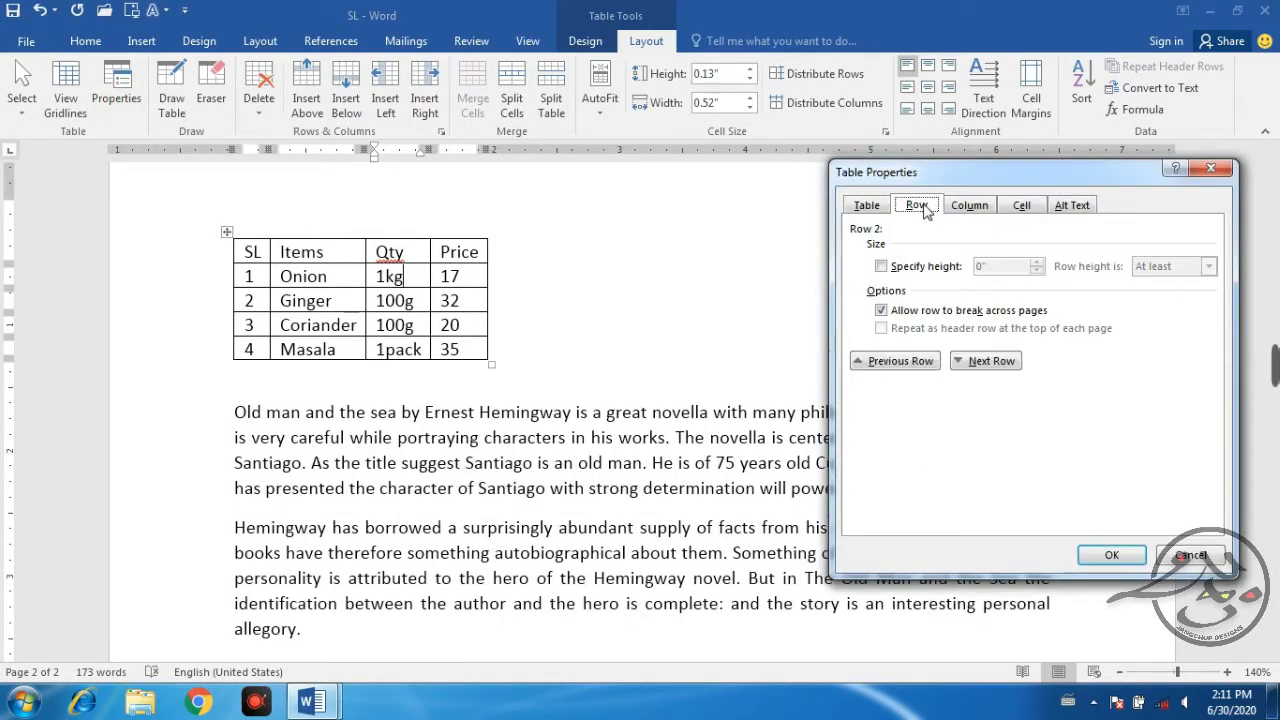
pyautogui.click(992, 206)
pyautogui.click(1022, 207)
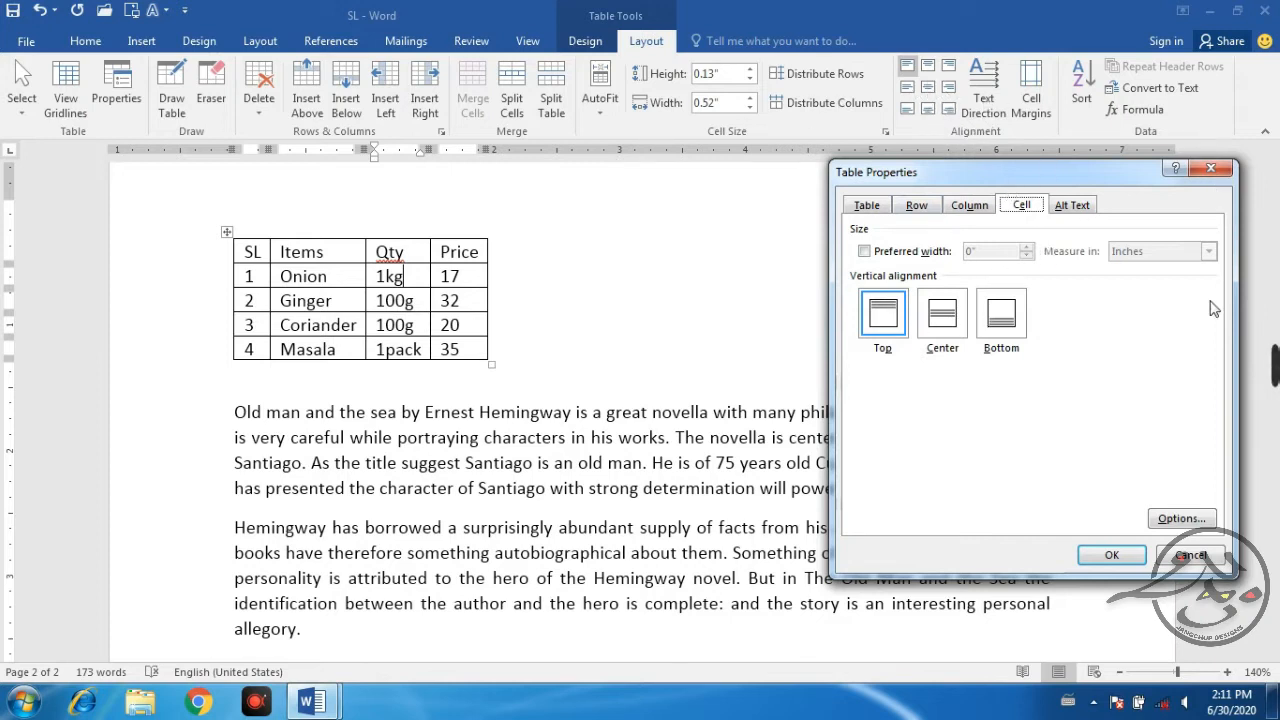
pyautogui.click(1192, 553)
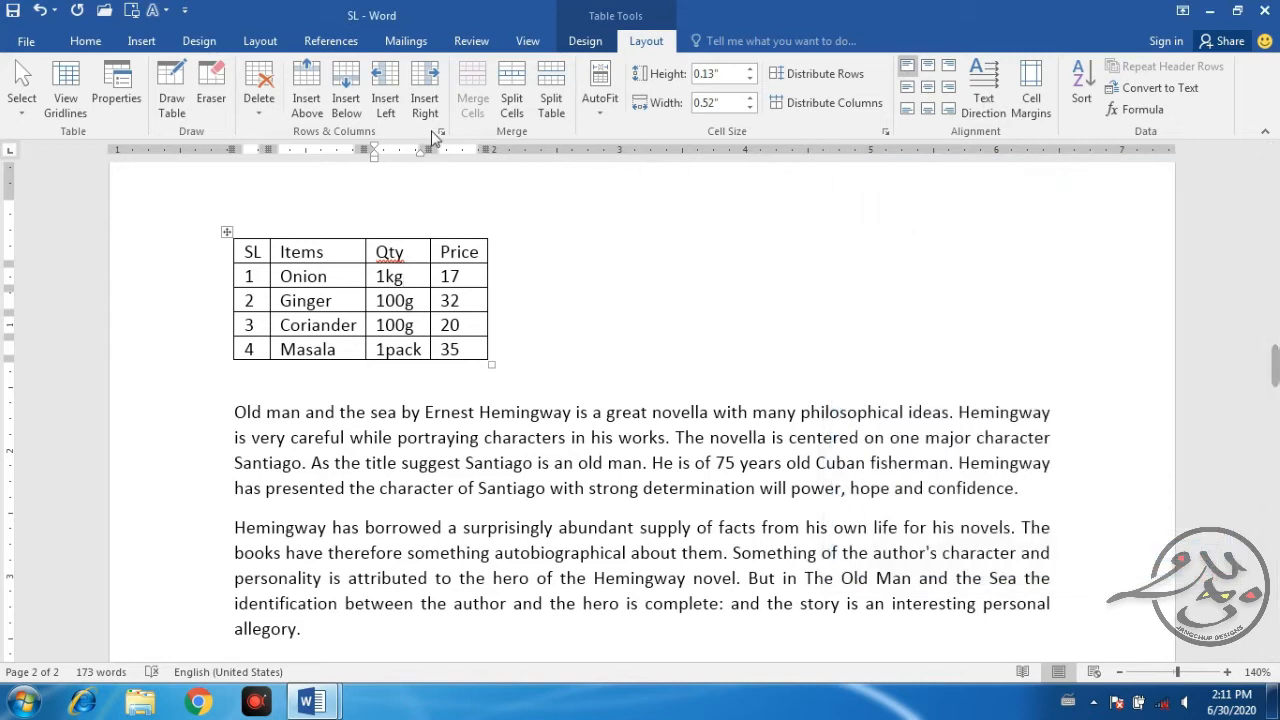
# Enlarge the whole page 2 items table to span the text width with slightly taller rows.
pyautogui.click(230, 232)
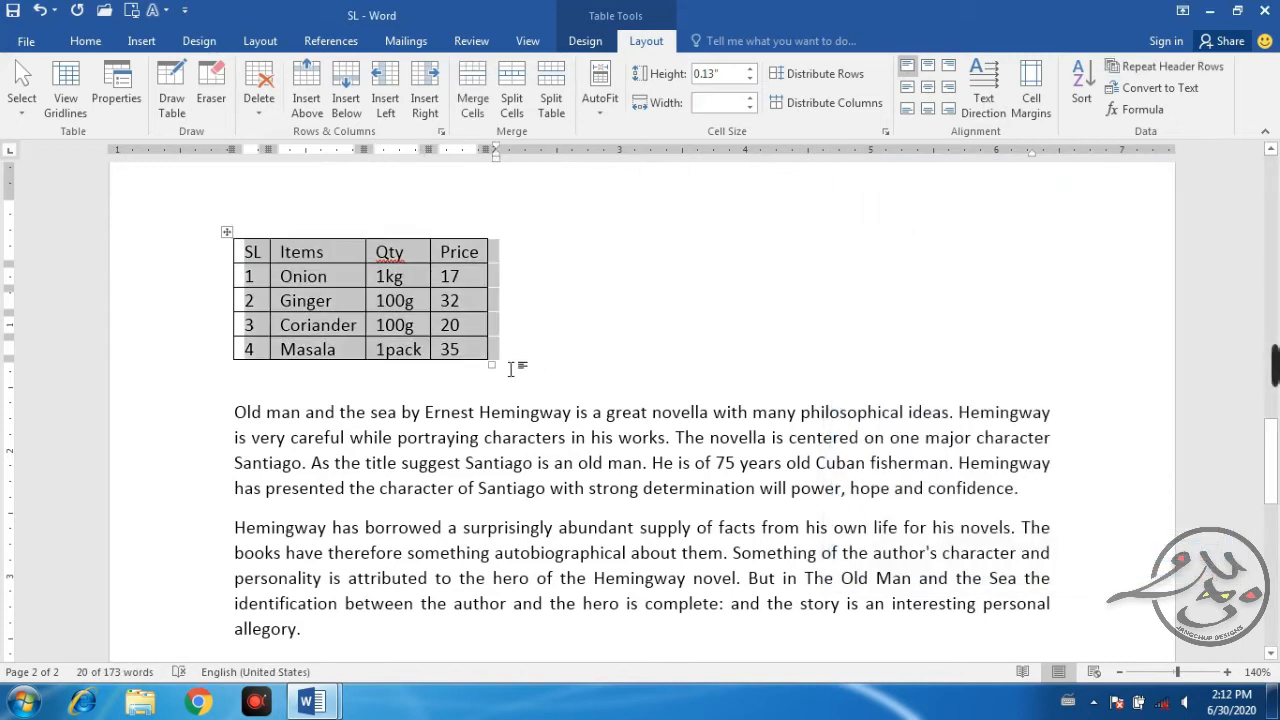
pyautogui.moveTo(492, 365); pyautogui.dragTo(1050, 385)
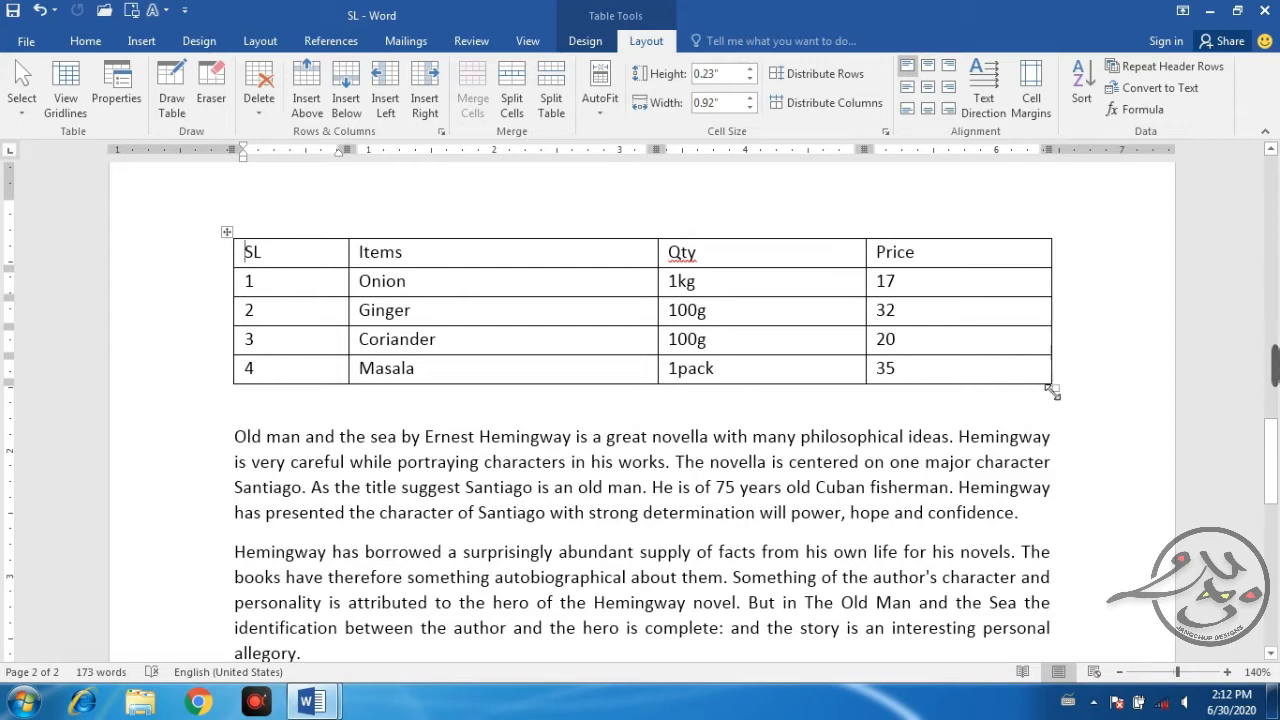
pyautogui.click(280, 436)
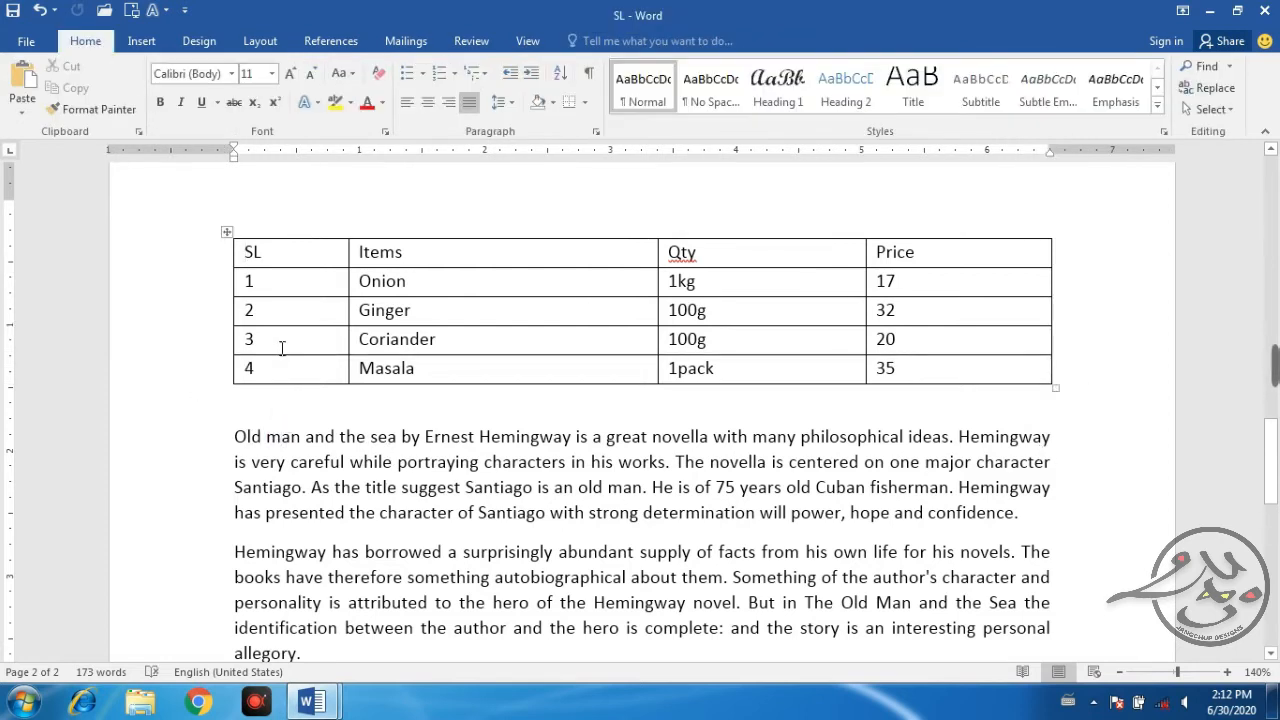
# Draw a single-cell table about 6.5 inches wide and 1.5 inches high below the first items table with Draw Table.
pyautogui.scroll(15, 203, 274)
pyautogui.click(1039, 552)
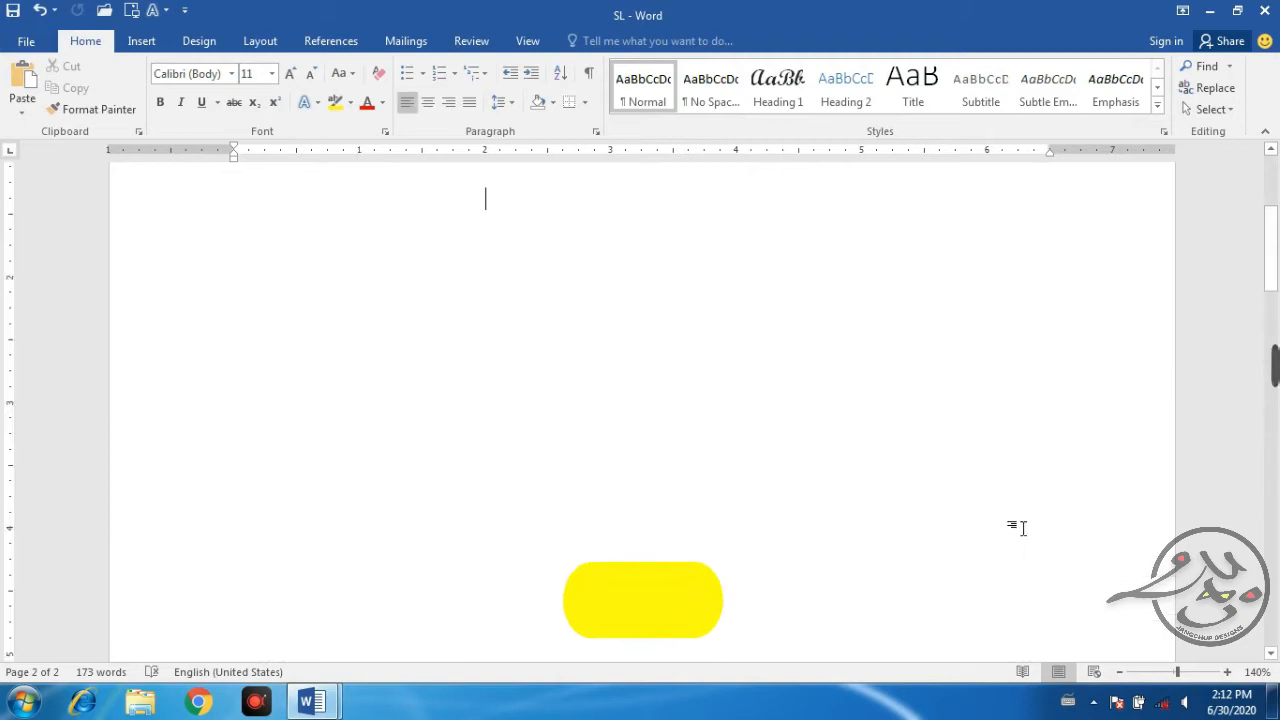
pyautogui.scroll(5, 960, 480)
pyautogui.scroll(-2, 706, 334)
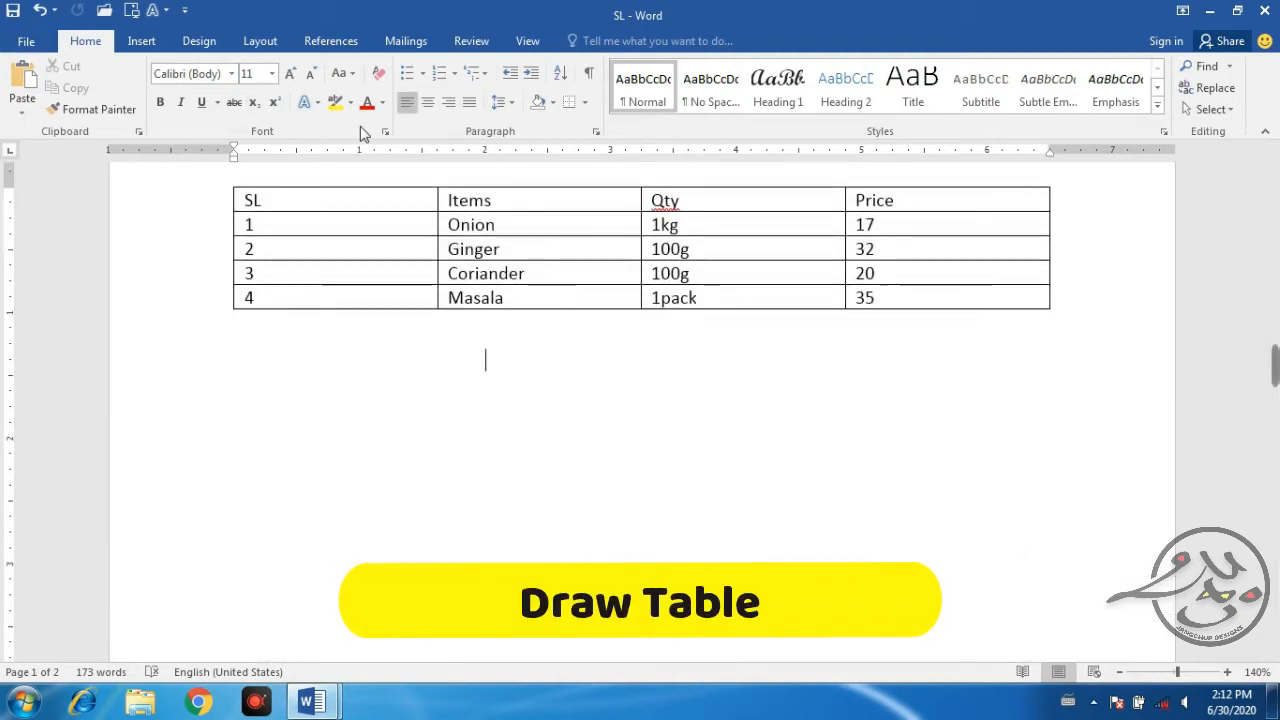
pyautogui.click(550, 252)
pyautogui.click(645, 41)
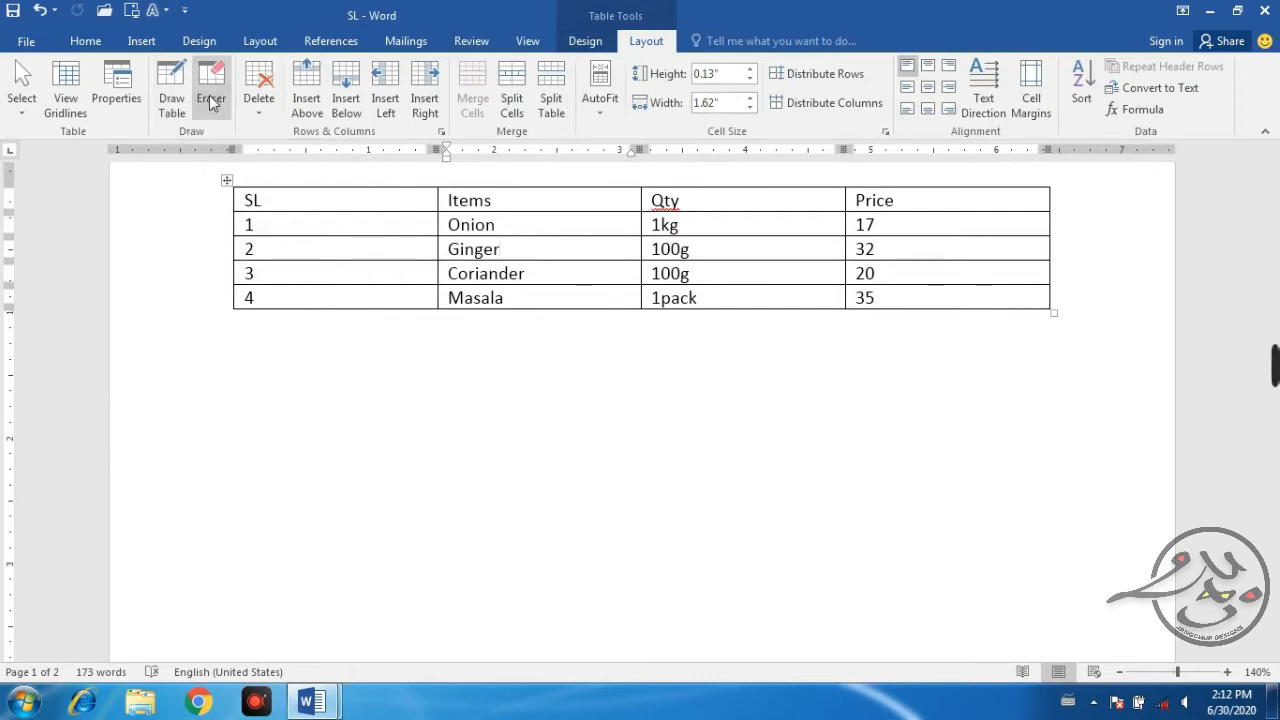
pyautogui.click(172, 78)
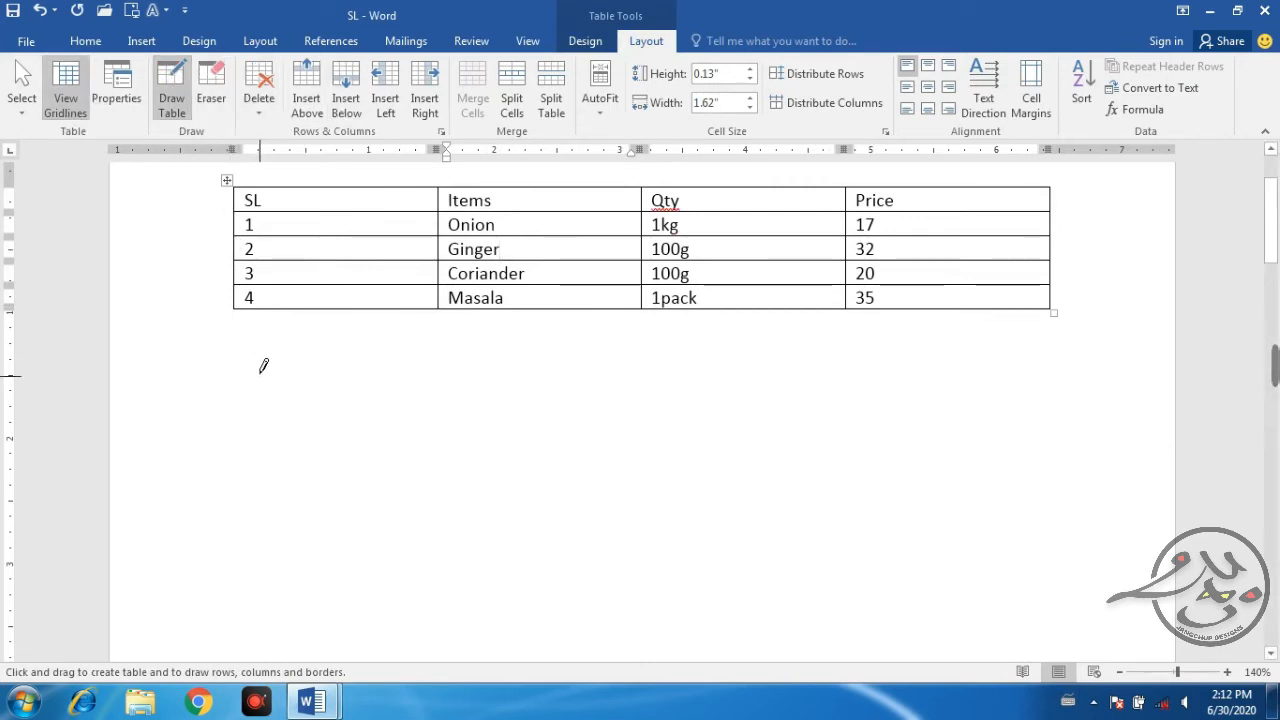
pyautogui.moveTo(238, 343)
pyautogui.mouseDown()
pyautogui.moveTo(1134, 506)
pyautogui.moveTo(1043, 506)
pyautogui.moveTo(1075, 536)
pyautogui.moveTo(1057, 541)
pyautogui.mouseUp()
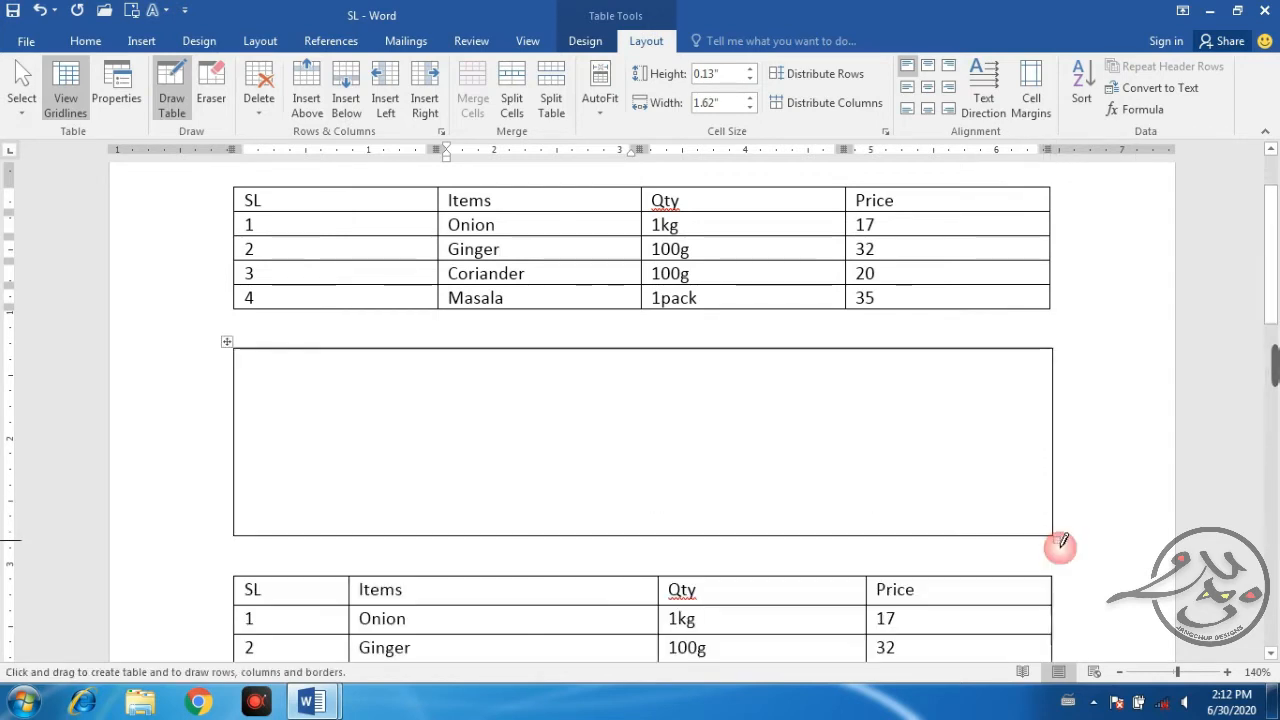
# Divide the drawn single-cell table into four columns and six rows, and turn off Draw Table.
pyautogui.moveTo(443, 341); pyautogui.dragTo(451, 500)
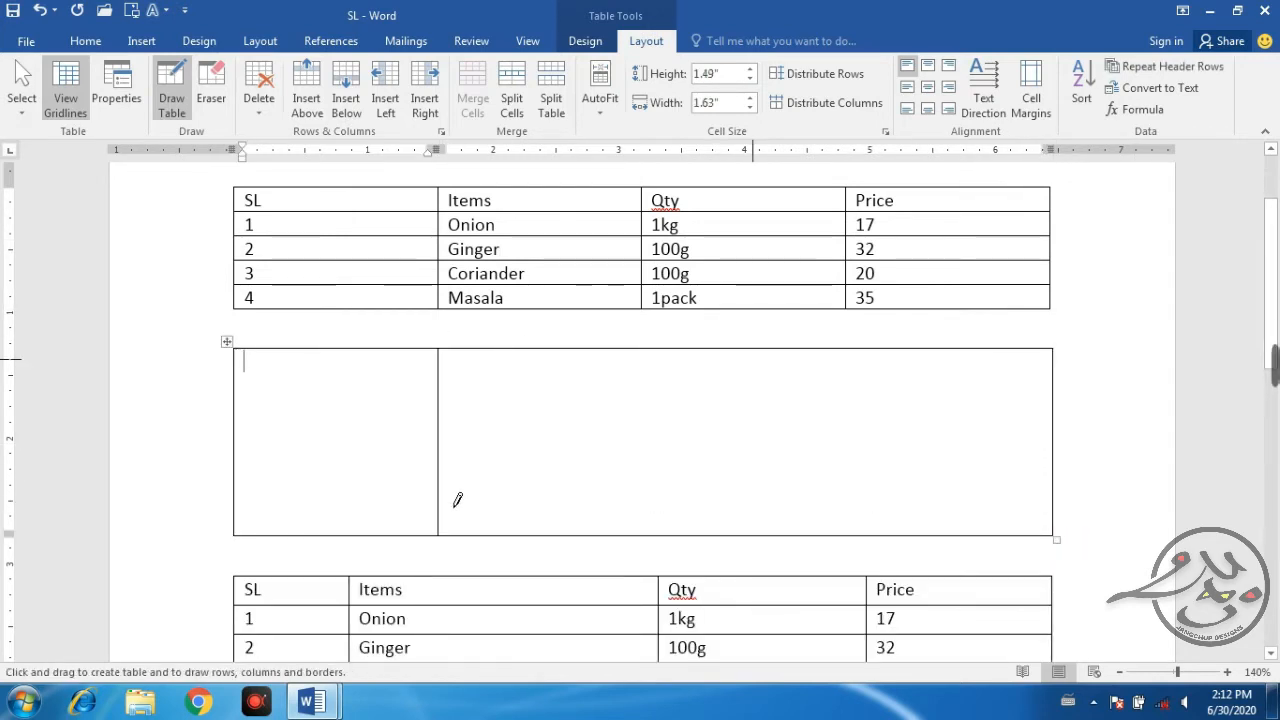
pyautogui.moveTo(647, 346); pyautogui.dragTo(649, 510)
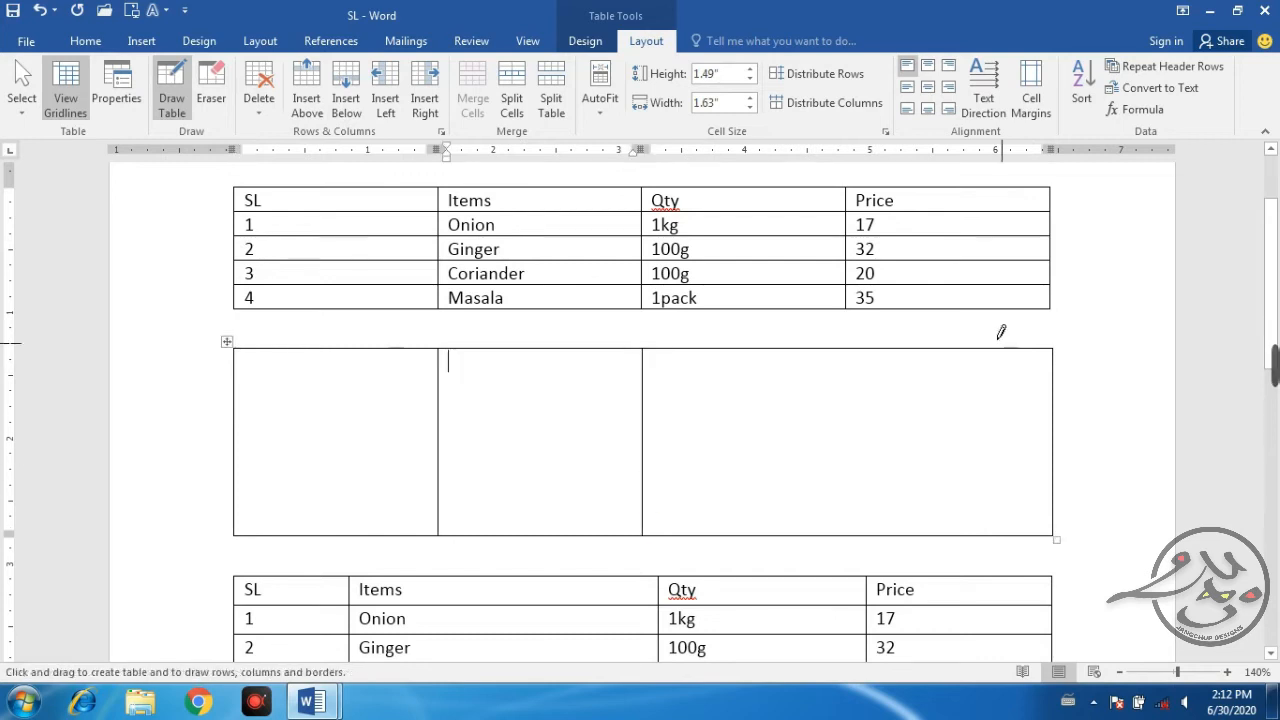
pyautogui.moveTo(849, 340); pyautogui.dragTo(848, 508)
pyautogui.moveTo(244, 371)
pyautogui.mouseDown()
pyautogui.moveTo(983, 393)
pyautogui.moveTo(1034, 417)
pyautogui.moveTo(1042, 405)
pyautogui.moveTo(240, 405)
pyautogui.mouseUp()
pyautogui.moveTo(242, 450)
pyautogui.mouseDown()
pyautogui.moveTo(911, 489)
pyautogui.moveTo(1050, 449)
pyautogui.mouseUp()
pyautogui.moveTo(1052, 505)
pyautogui.mouseDown()
pyautogui.moveTo(531, 503)
pyautogui.moveTo(309, 466)
pyautogui.moveTo(250, 508)
pyautogui.moveTo(957, 537)
pyautogui.moveTo(1021, 514)
pyautogui.mouseUp()
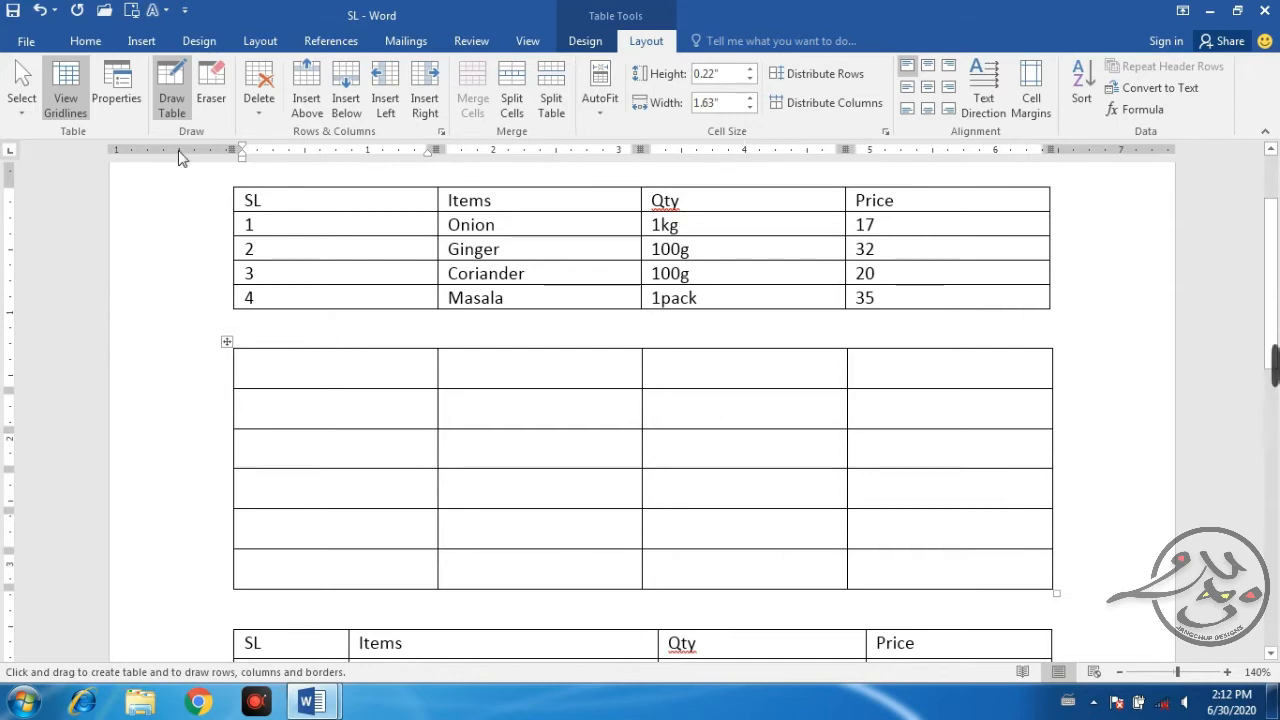
pyautogui.click(168, 102)
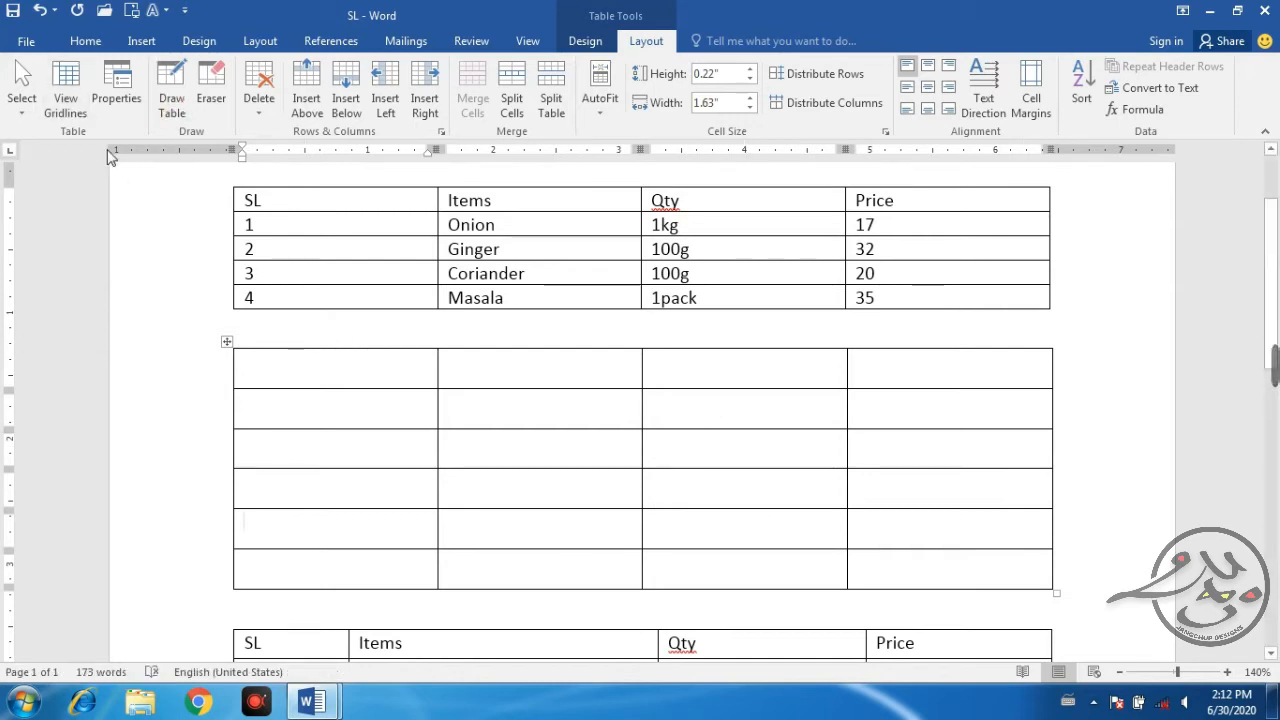
# Try erasing the border between the 1 and Onion cells in the first items table, and undo it.
pyautogui.moveTo(426, 329)
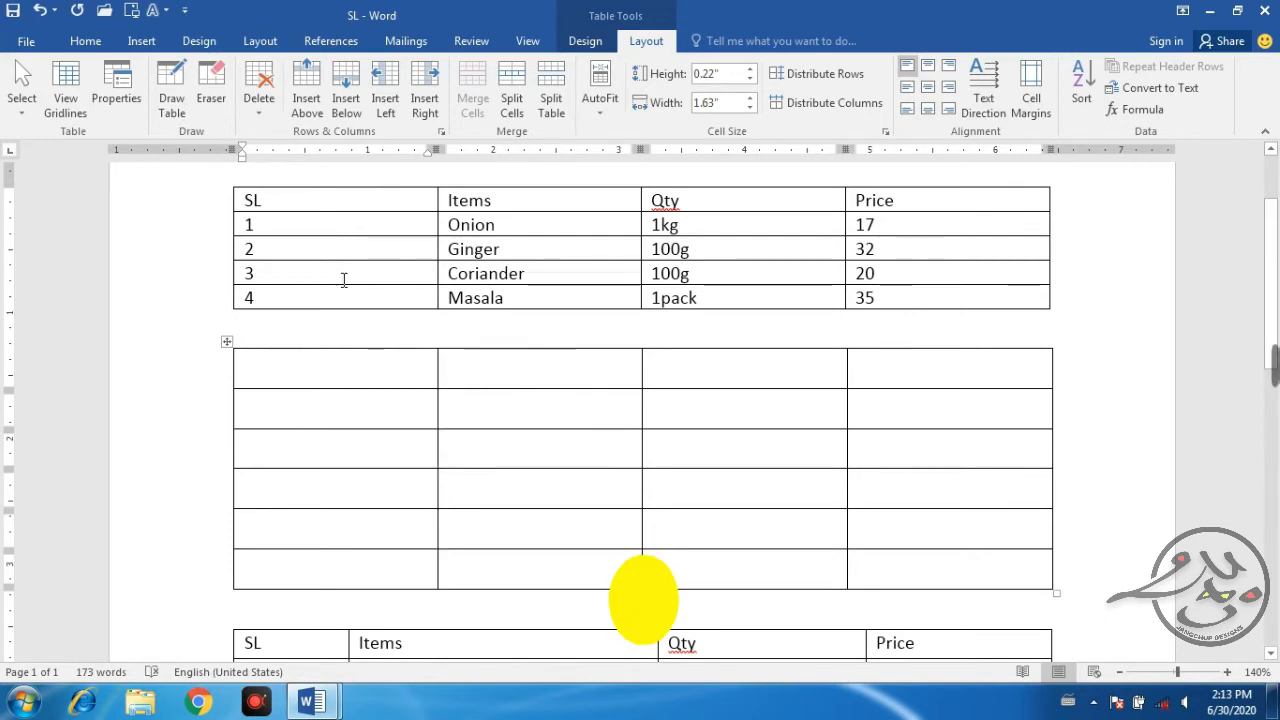
pyautogui.click(224, 97)
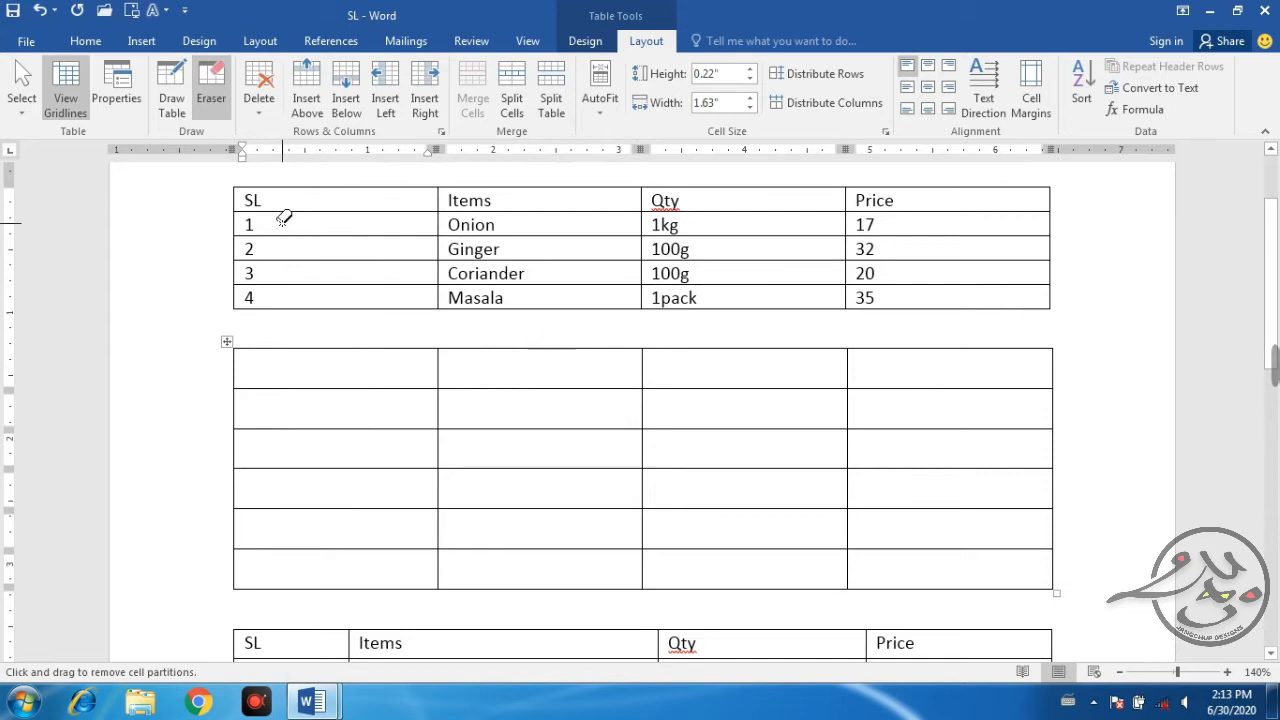
pyautogui.click(439, 220)
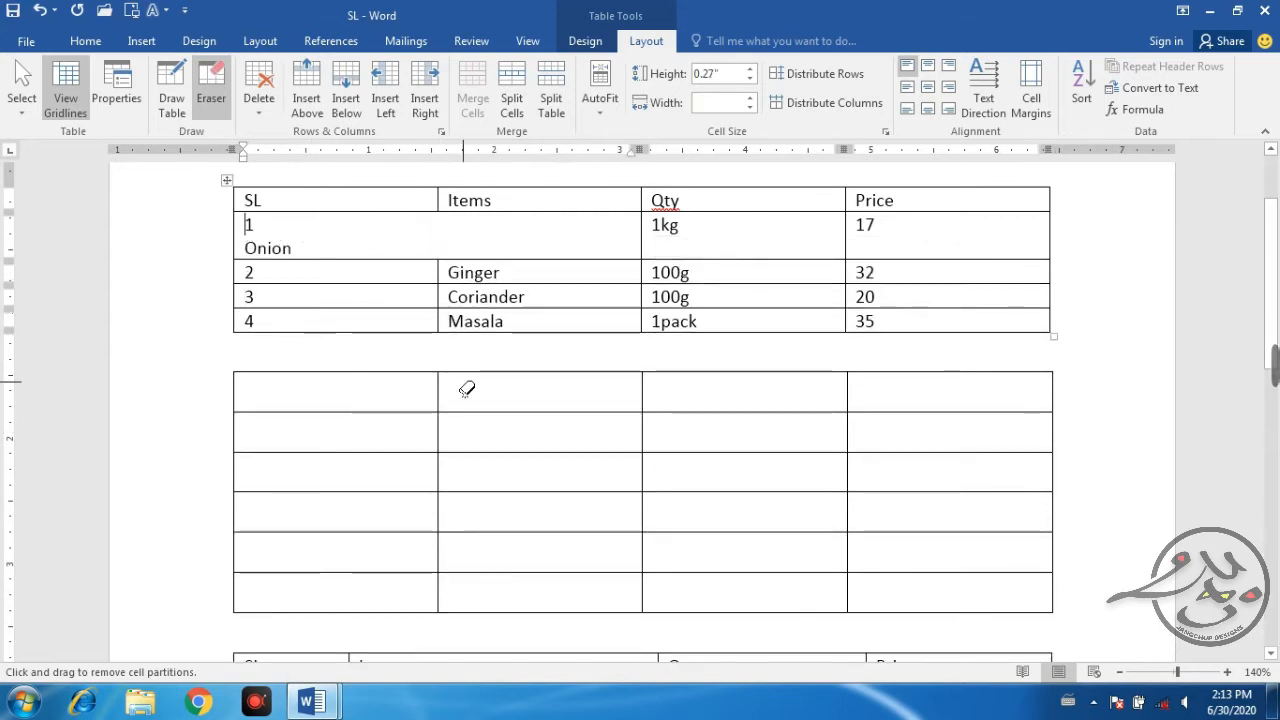
pyautogui.hotkey('ctrl', 'z')
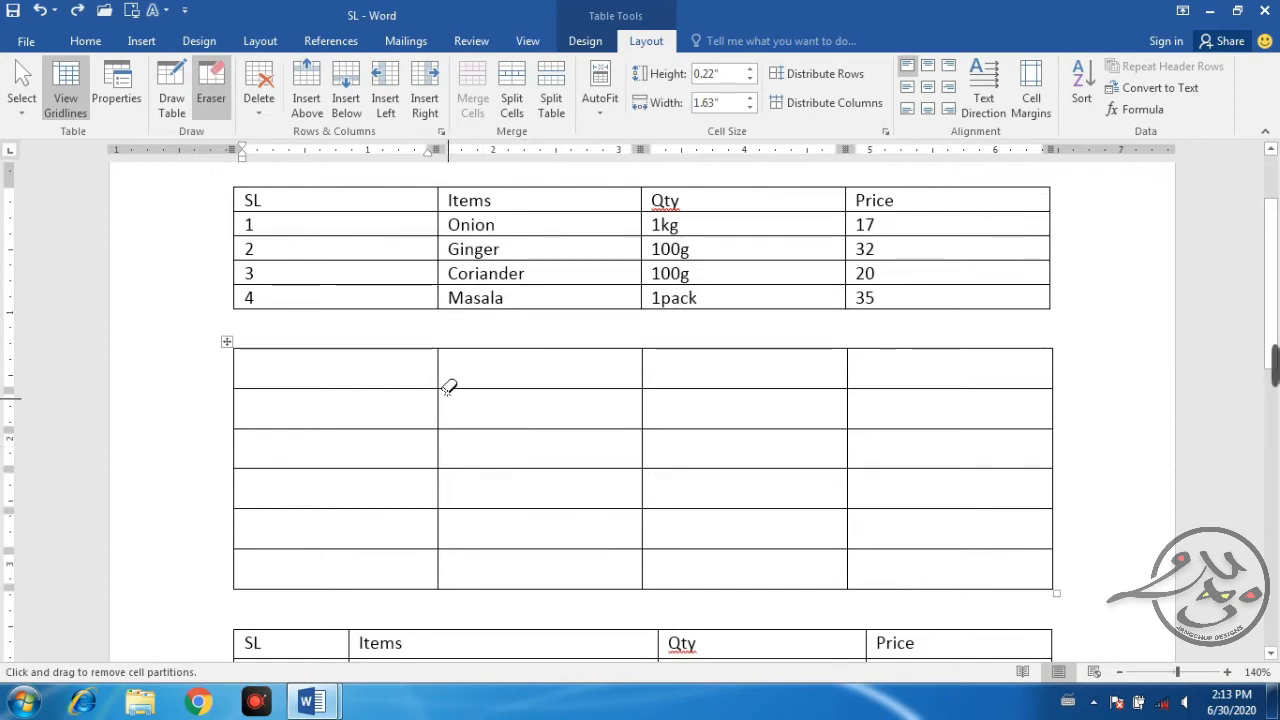
# Erase the three inner vertical borders of the drawn table's first row and set the merged cell's alignment to Center.
pyautogui.click(437, 362)
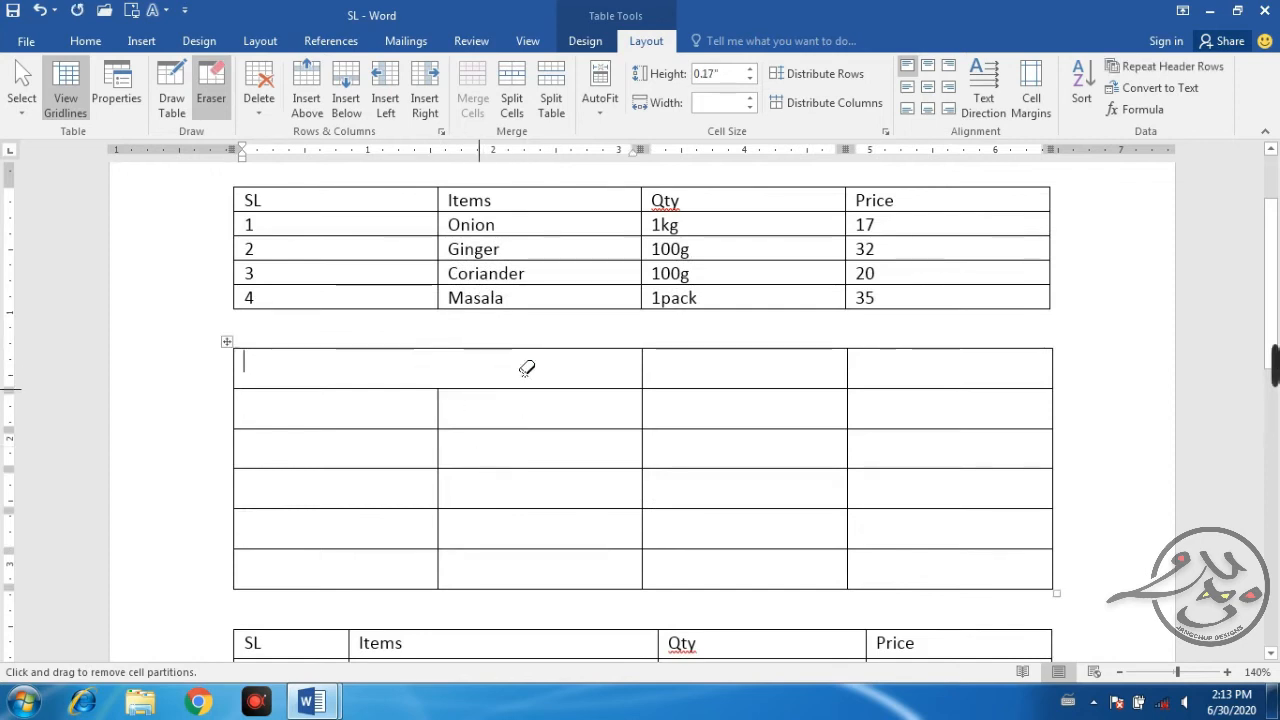
pyautogui.click(642, 364)
pyautogui.click(848, 364)
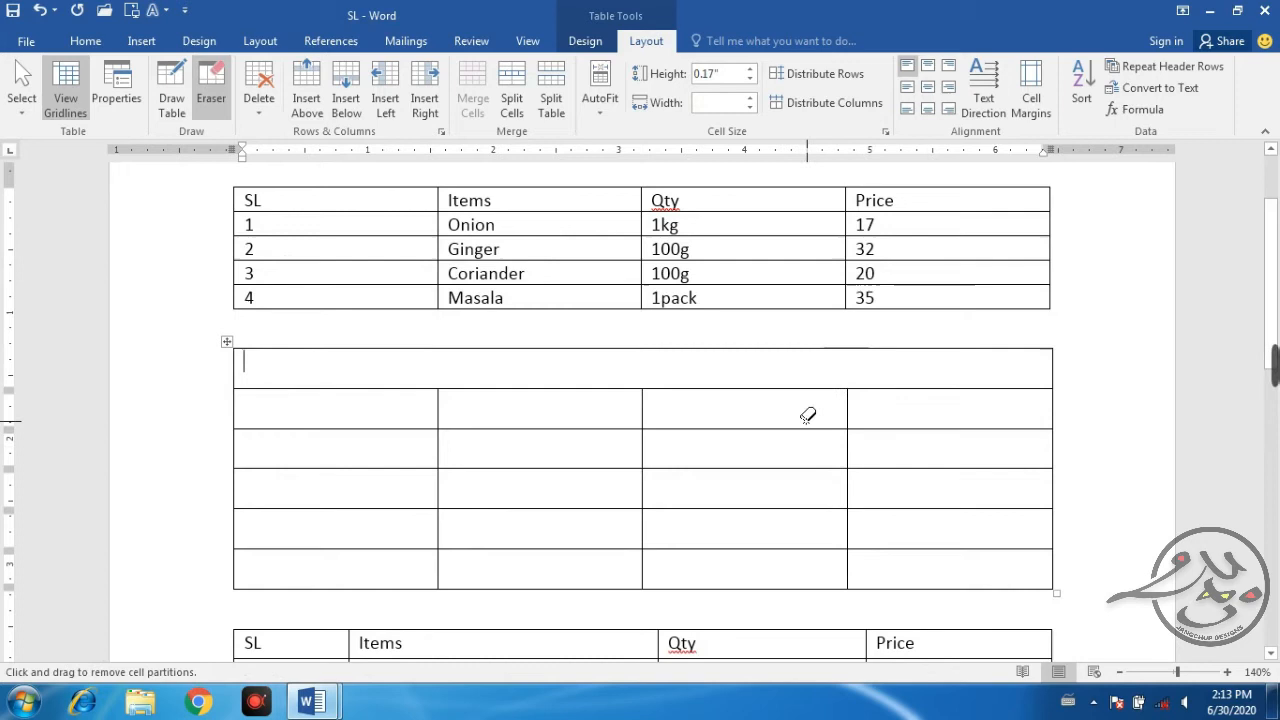
pyautogui.click(928, 87)
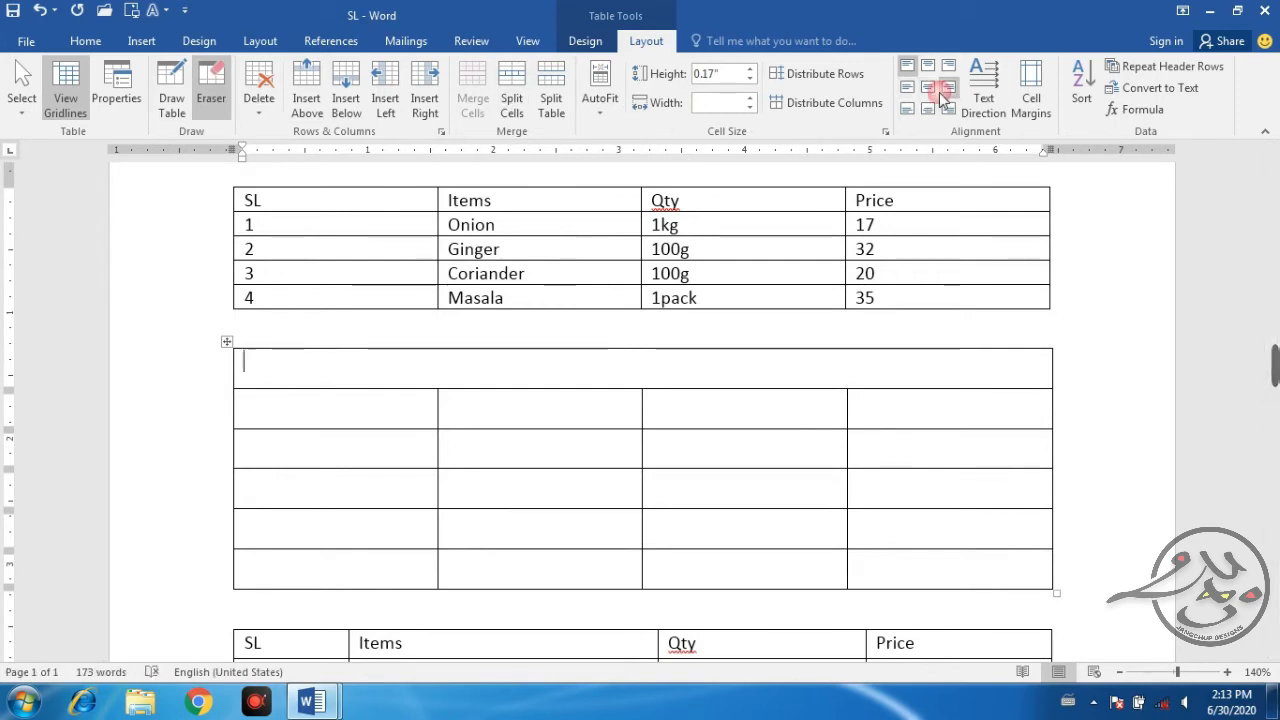
pyautogui.click(633, 365)
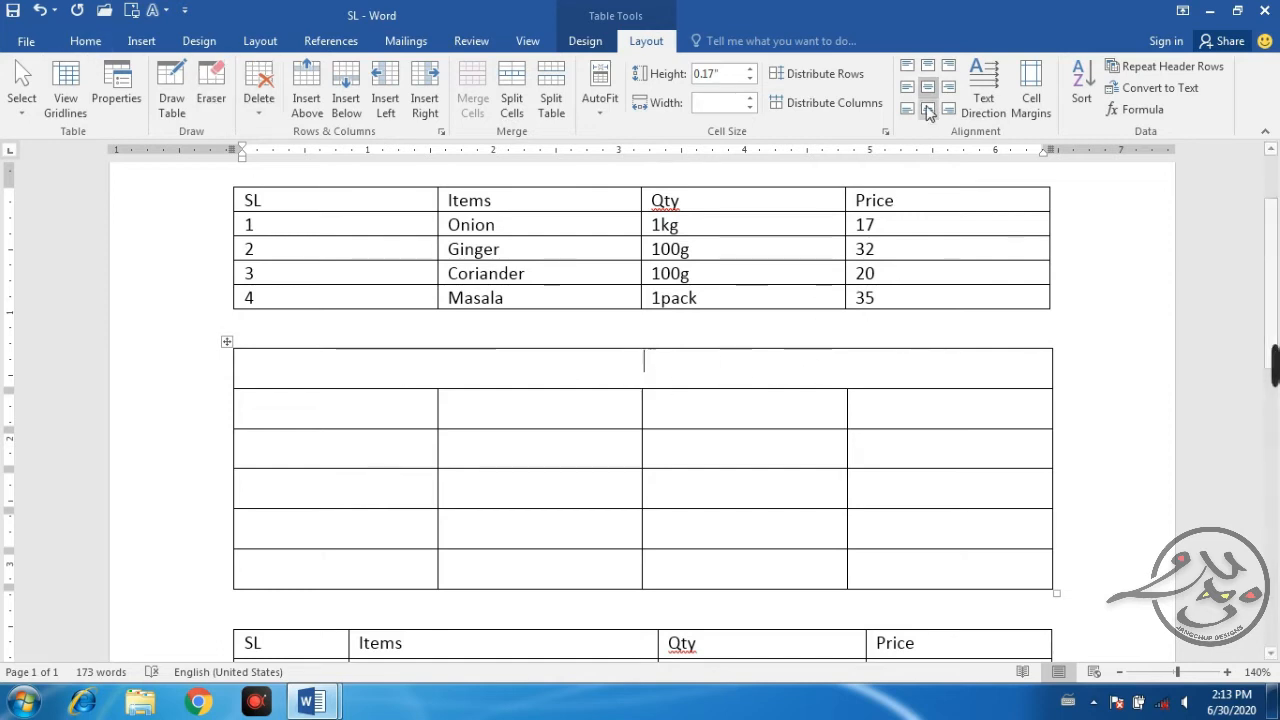
# Undo the centre alignment and the border erasures in the drawn table's first row.
pyautogui.hotkey('ctrl', 'z')
pyautogui.hotkey('ctrl', 'z')
pyautogui.hotkey('ctrl', 'z')
pyautogui.hotkey('ctrl', 'z')
pyautogui.hotkey('ctrl', 'z')
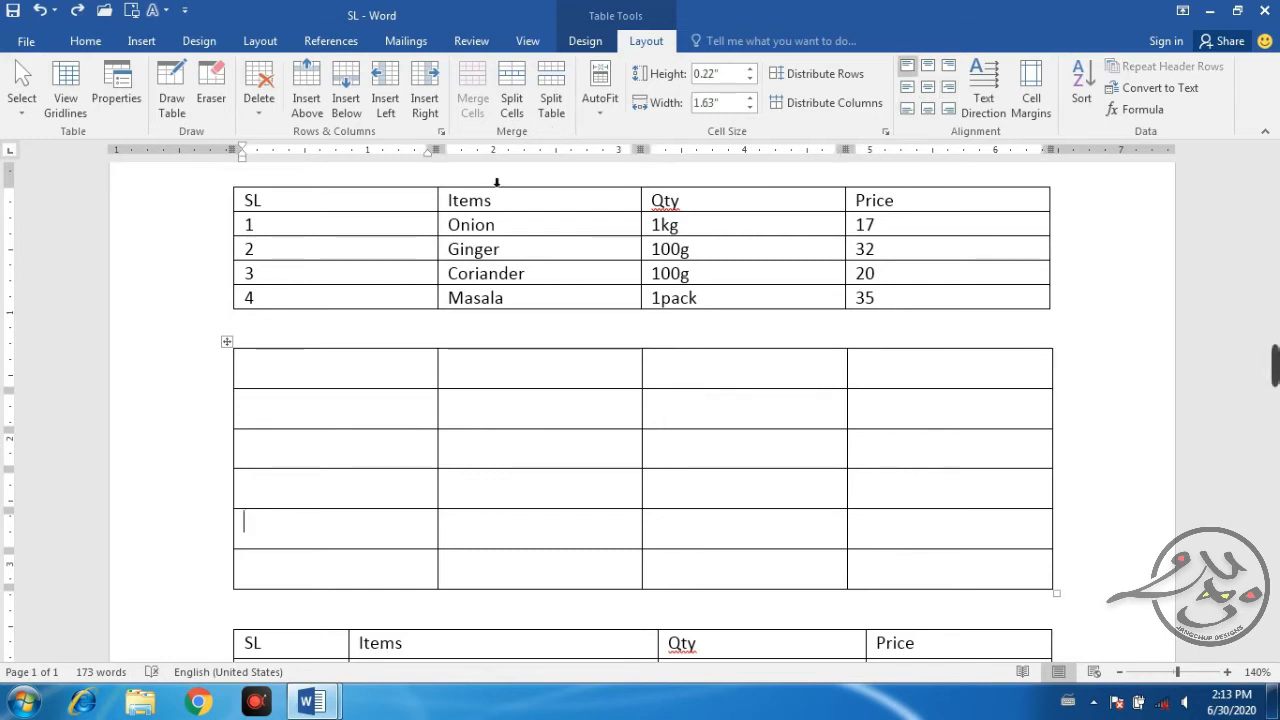
pyautogui.click(260, 100)
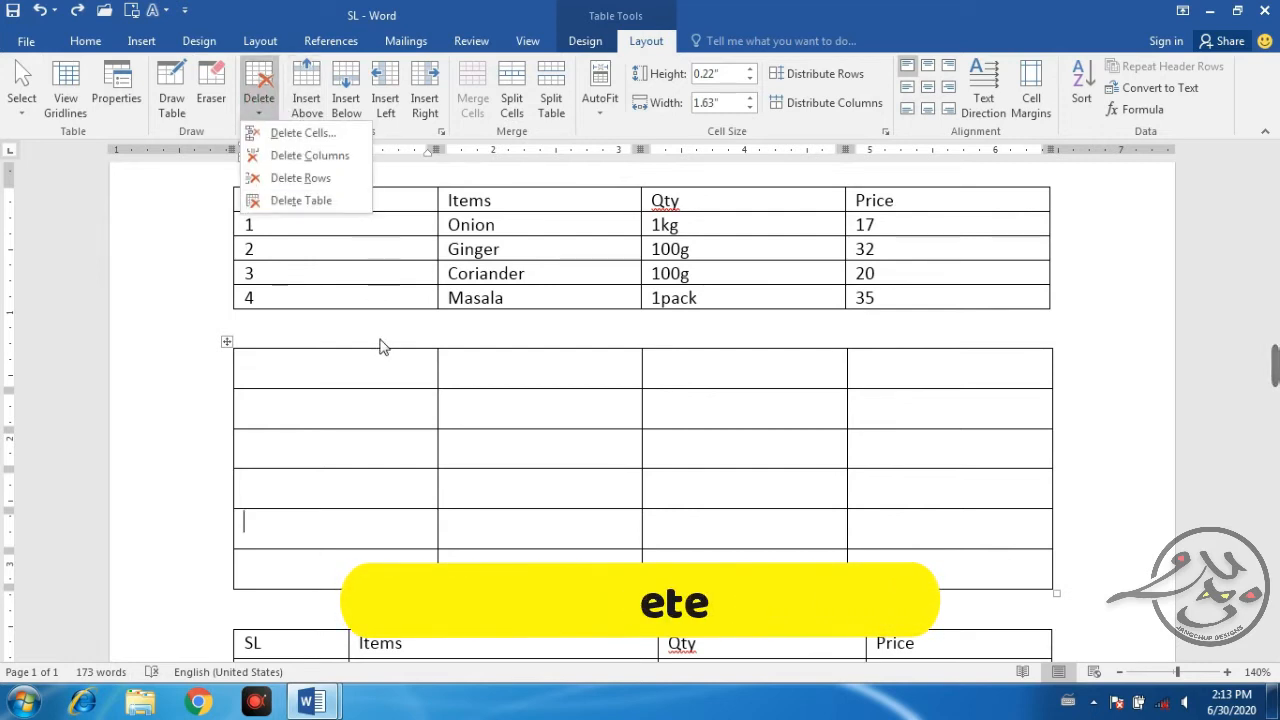
pyautogui.click(381, 343)
pyautogui.click(260, 92)
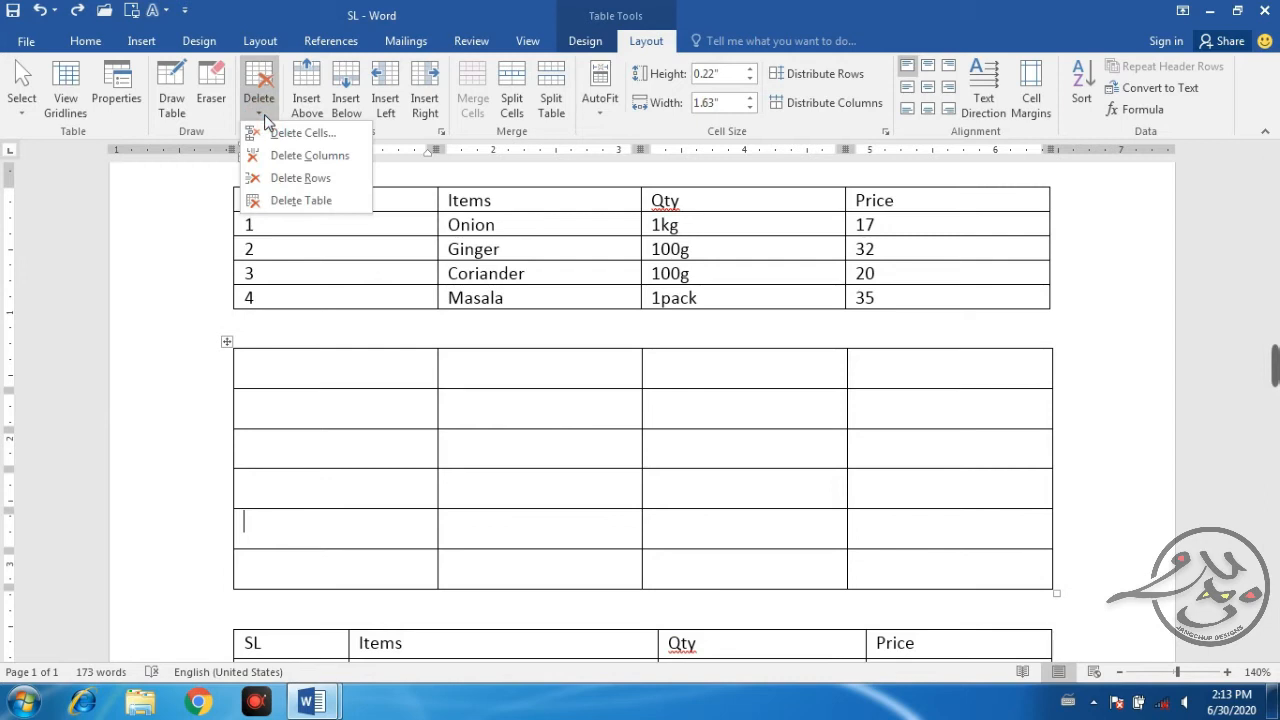
pyautogui.click(340, 378)
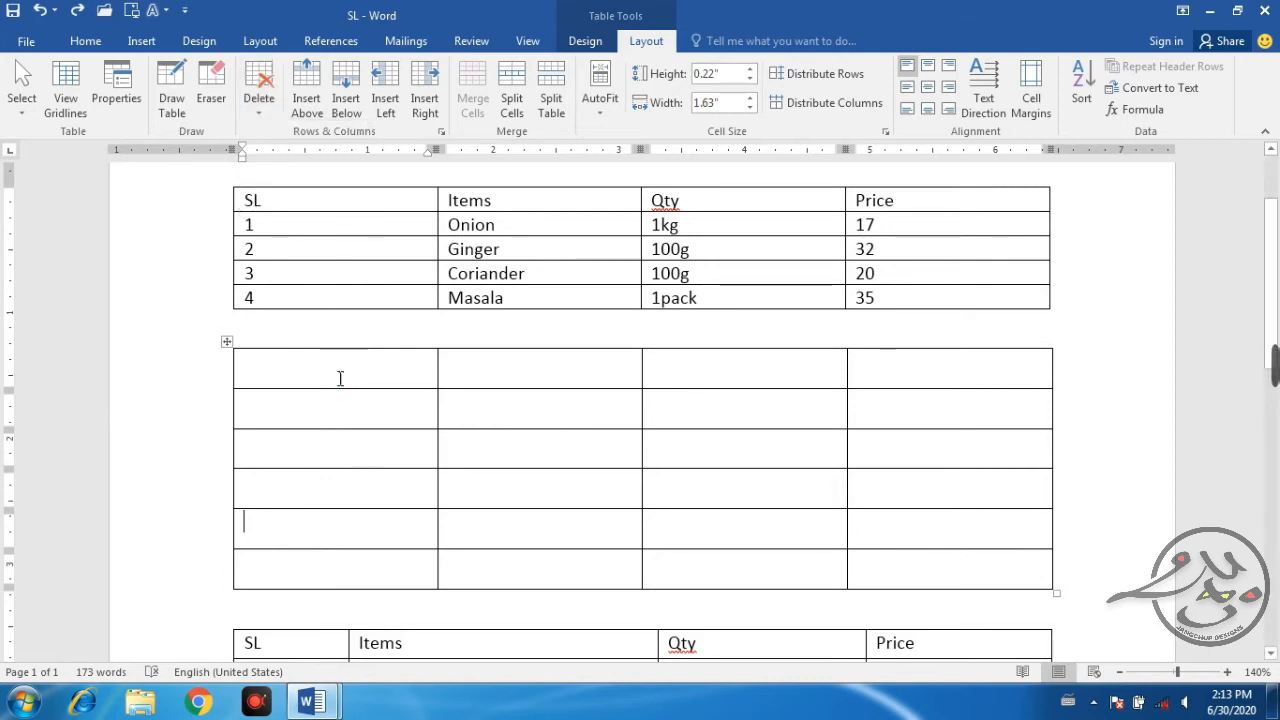
# Delete the last cell of the drawn table's first row with the Shift cells left option.
pyautogui.click(948, 383)
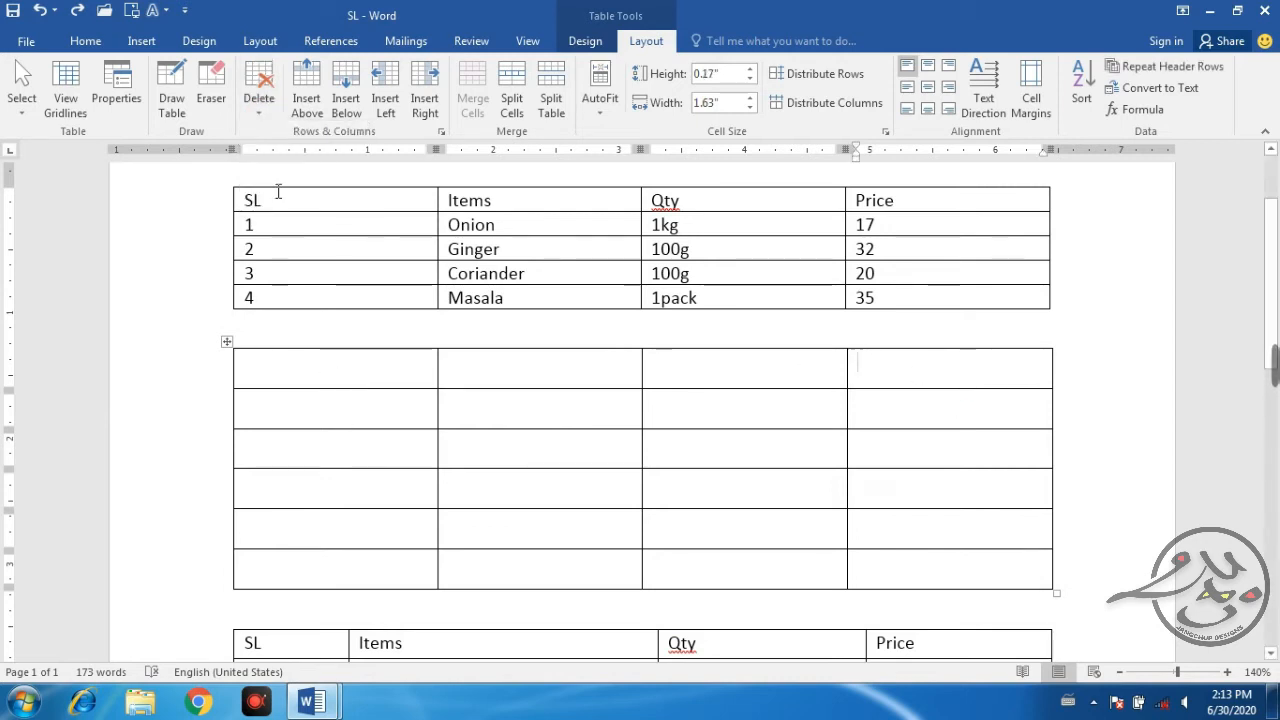
pyautogui.click(263, 115)
pyautogui.click(288, 133)
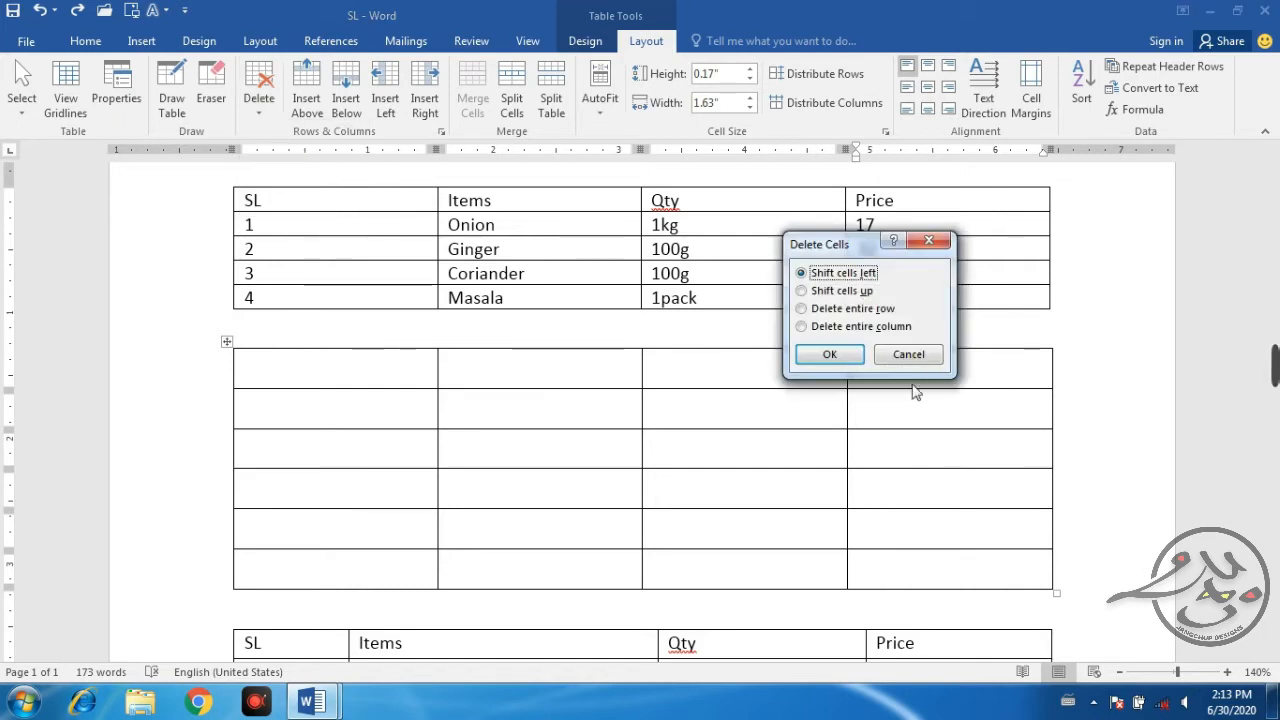
pyautogui.click(829, 353)
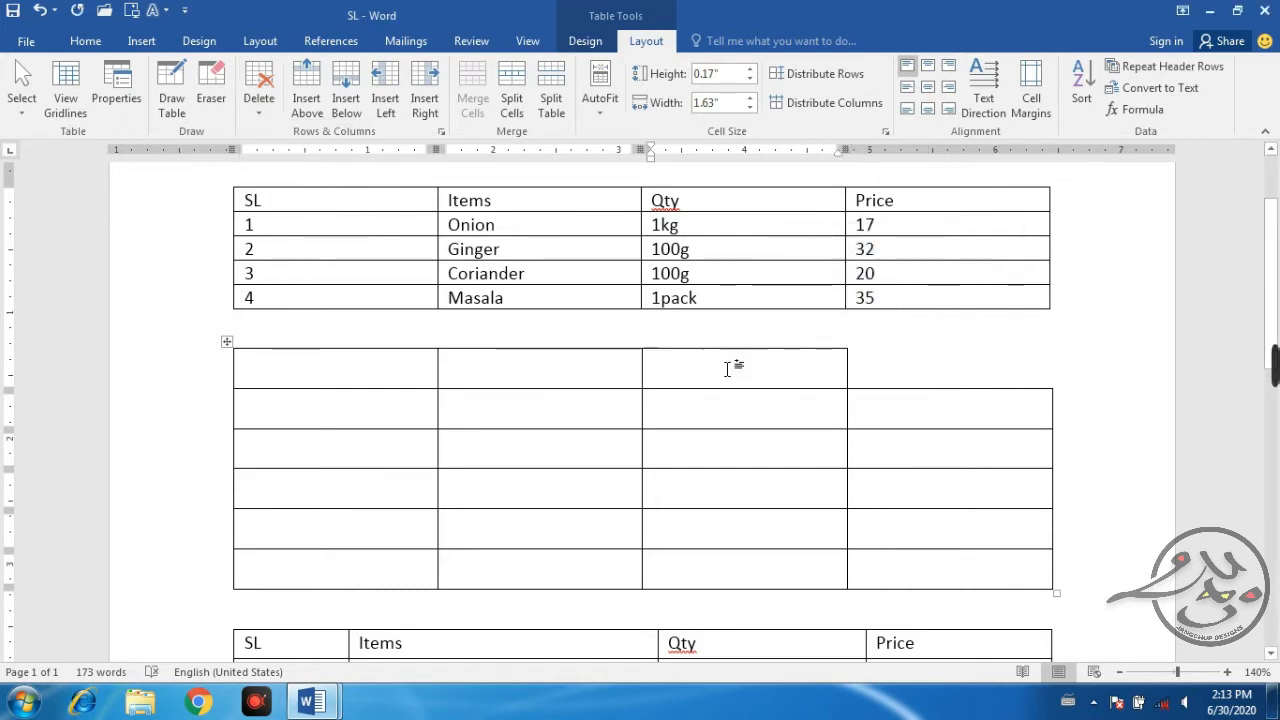
# Delete the drawn table's entire first row through the Delete Cells options.
pyautogui.click(391, 360)
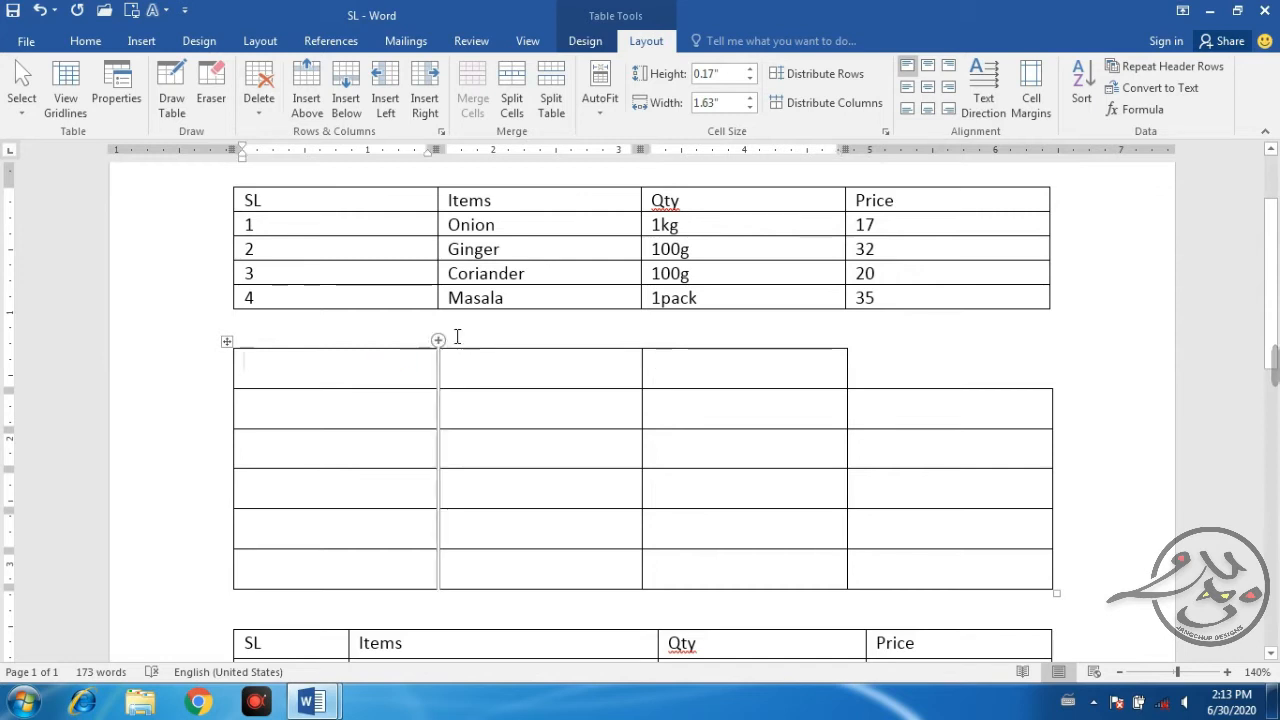
pyautogui.click(259, 100)
pyautogui.click(295, 131)
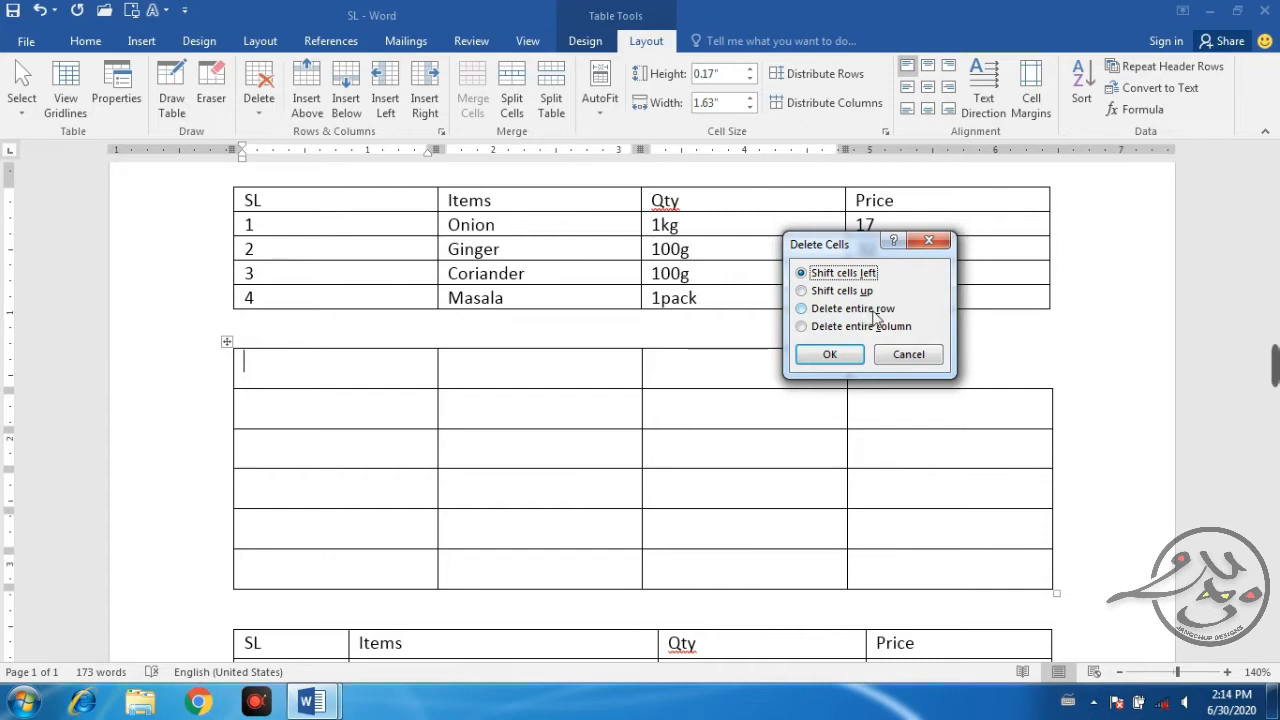
pyautogui.click(832, 309)
pyautogui.click(845, 358)
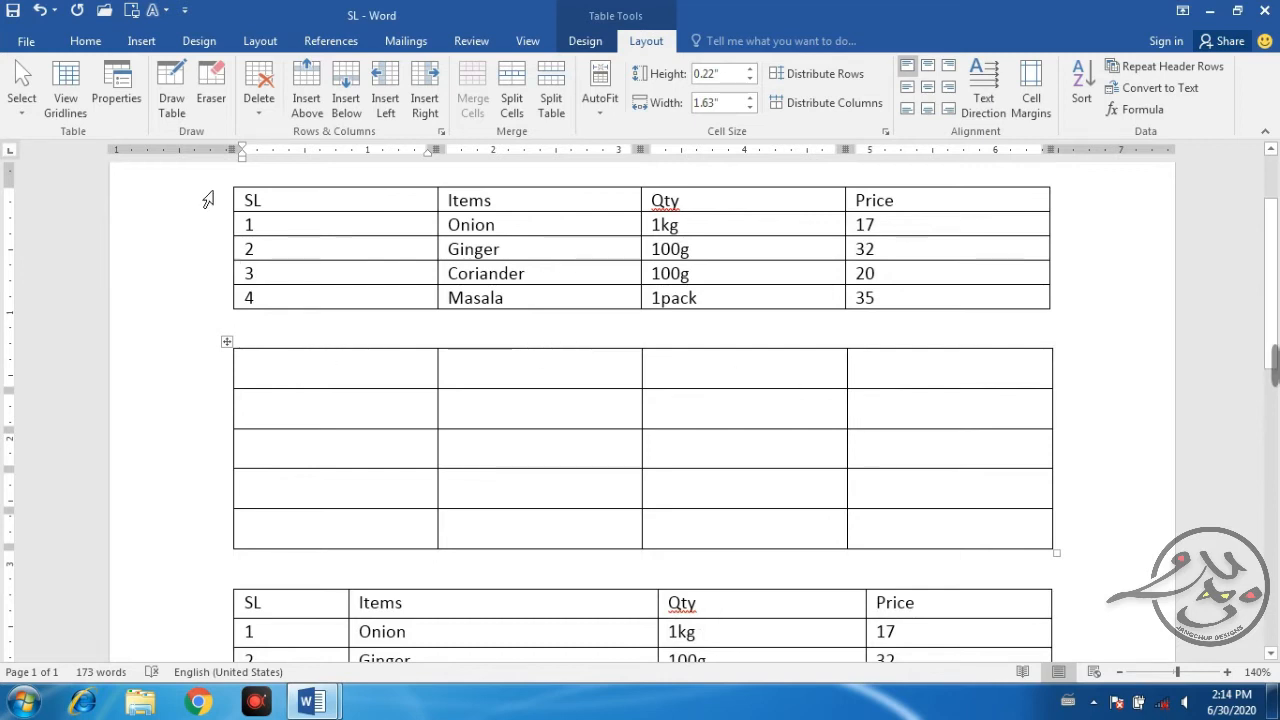
# Try deleting the drawn table's first column and the whole table, and undo both deletions.
pyautogui.click(261, 110)
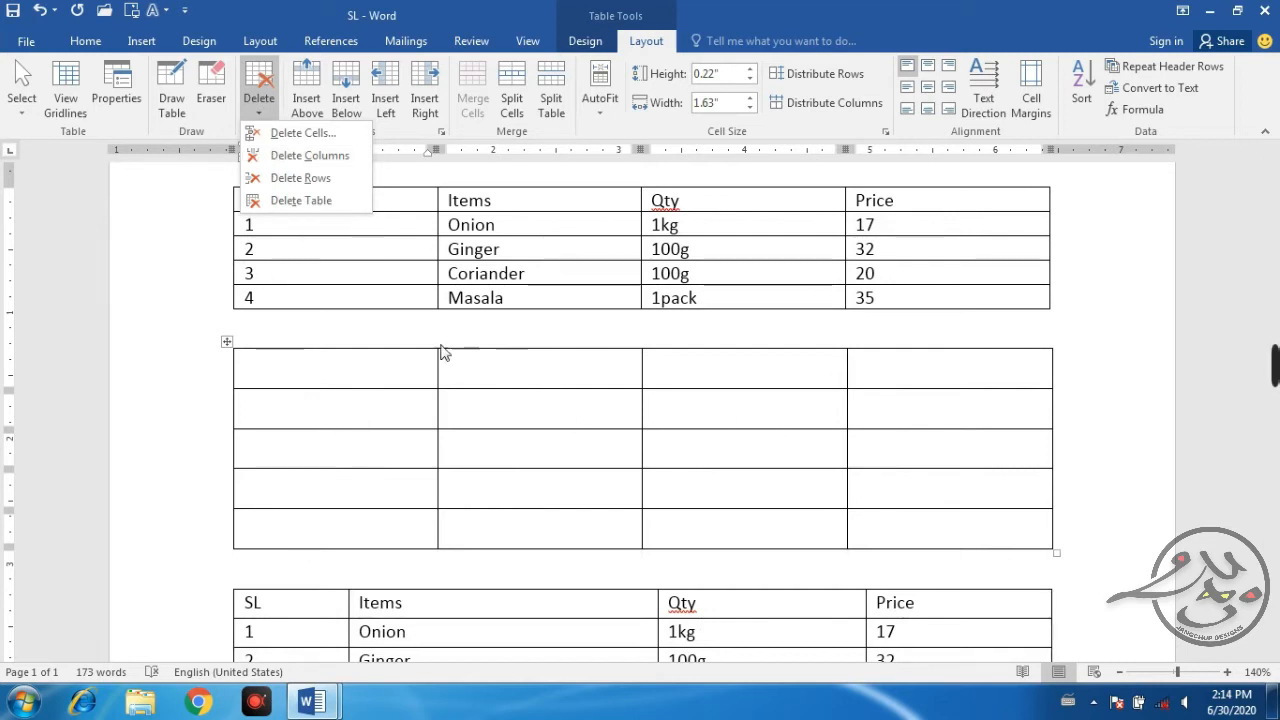
pyautogui.click(305, 155)
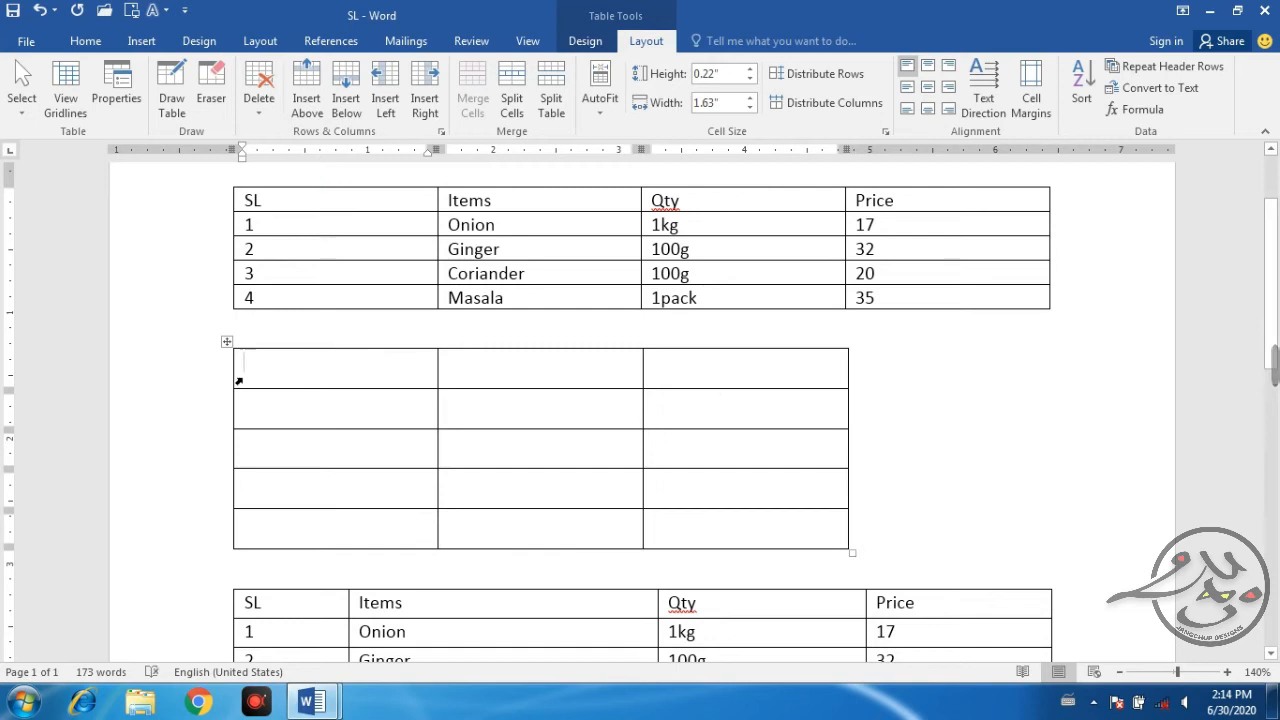
pyautogui.click(258, 100)
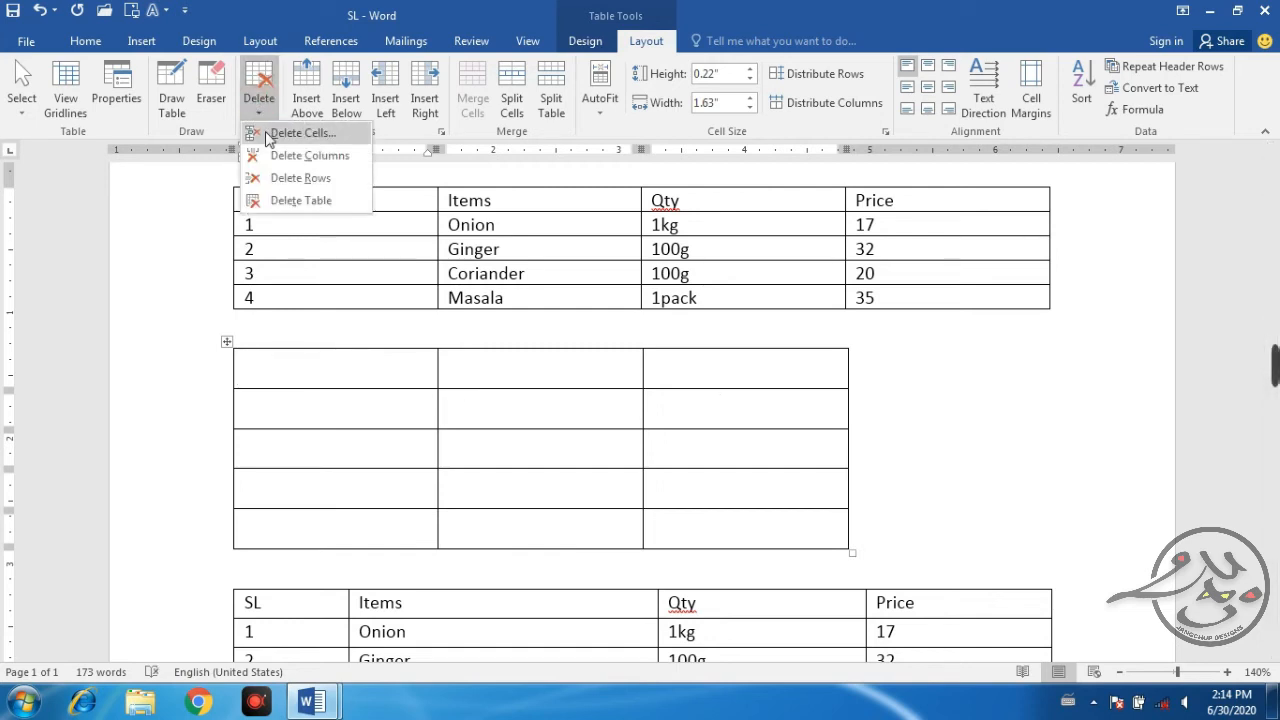
pyautogui.click(303, 201)
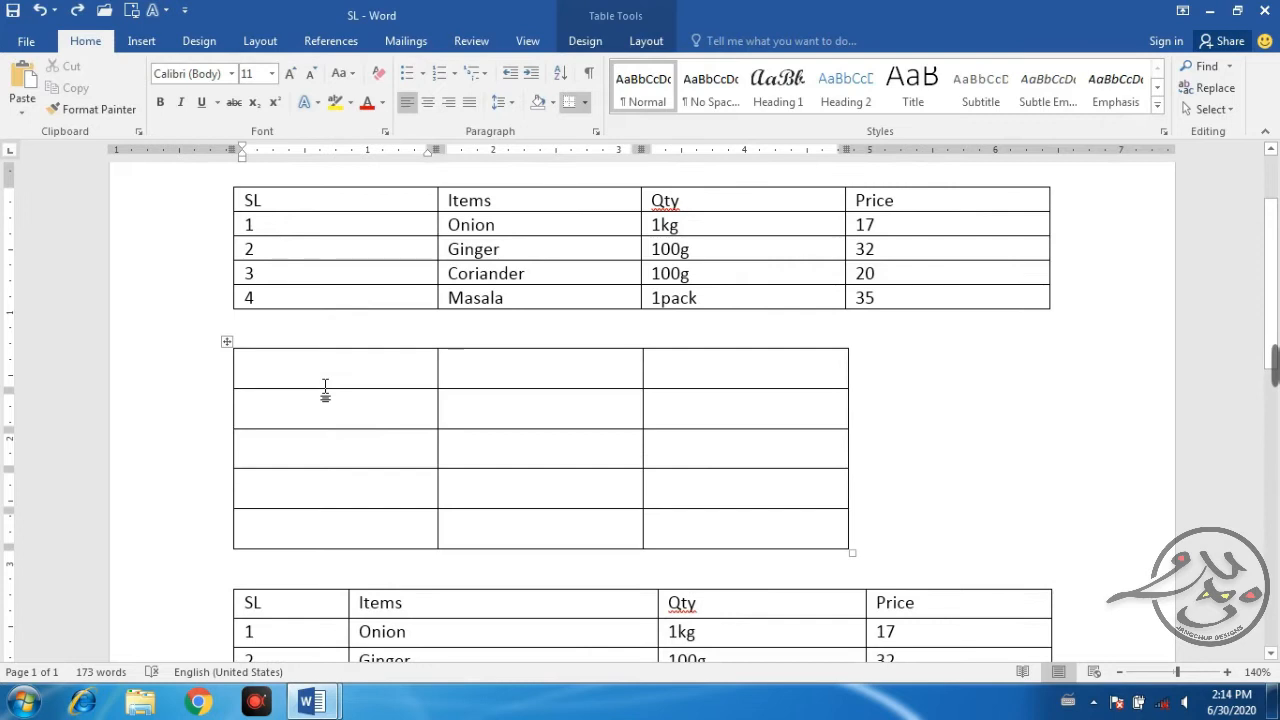
pyautogui.hotkey('ctrl', 'z')
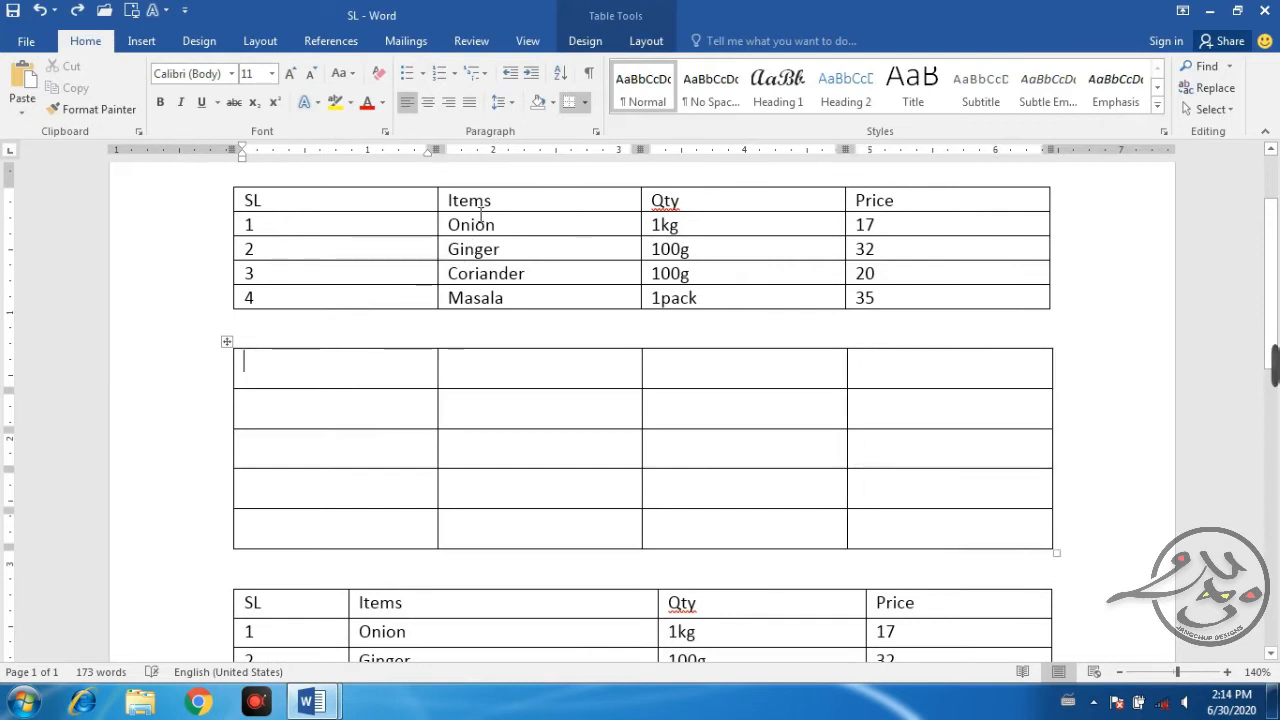
# Insert a blank row above the Coriander row in the first items table.
pyautogui.click(337, 360)
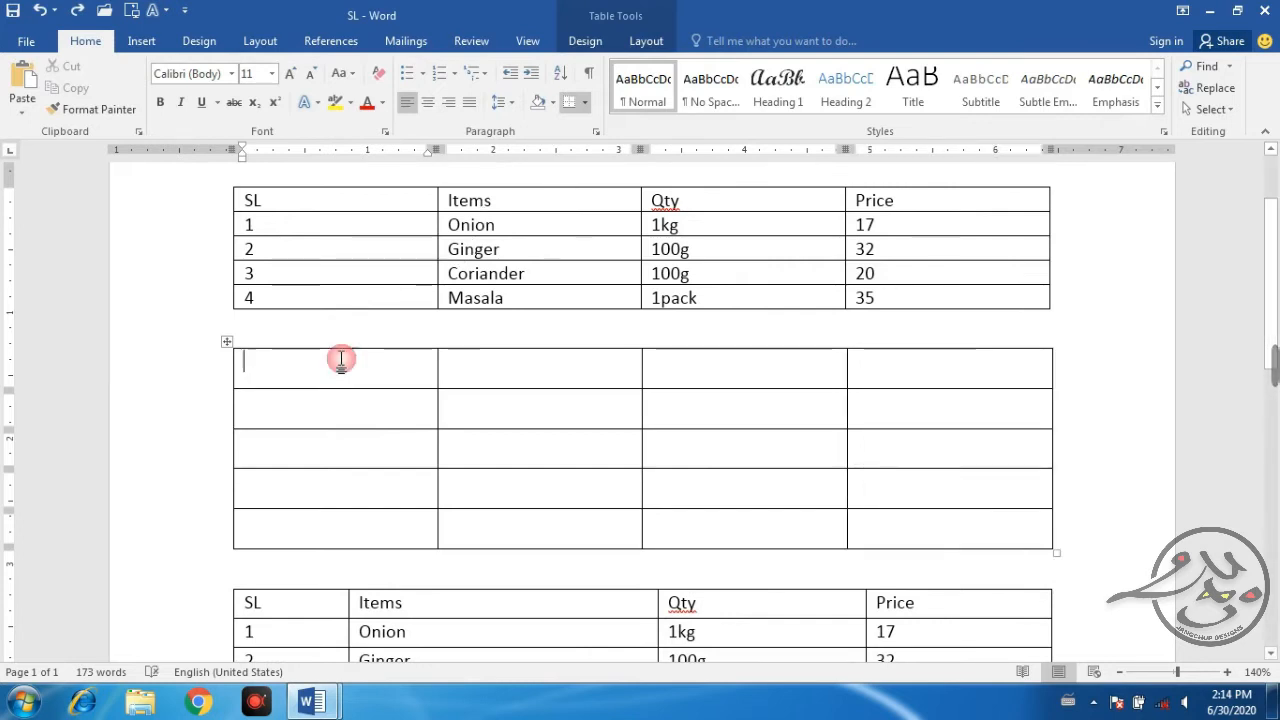
pyautogui.click(642, 44)
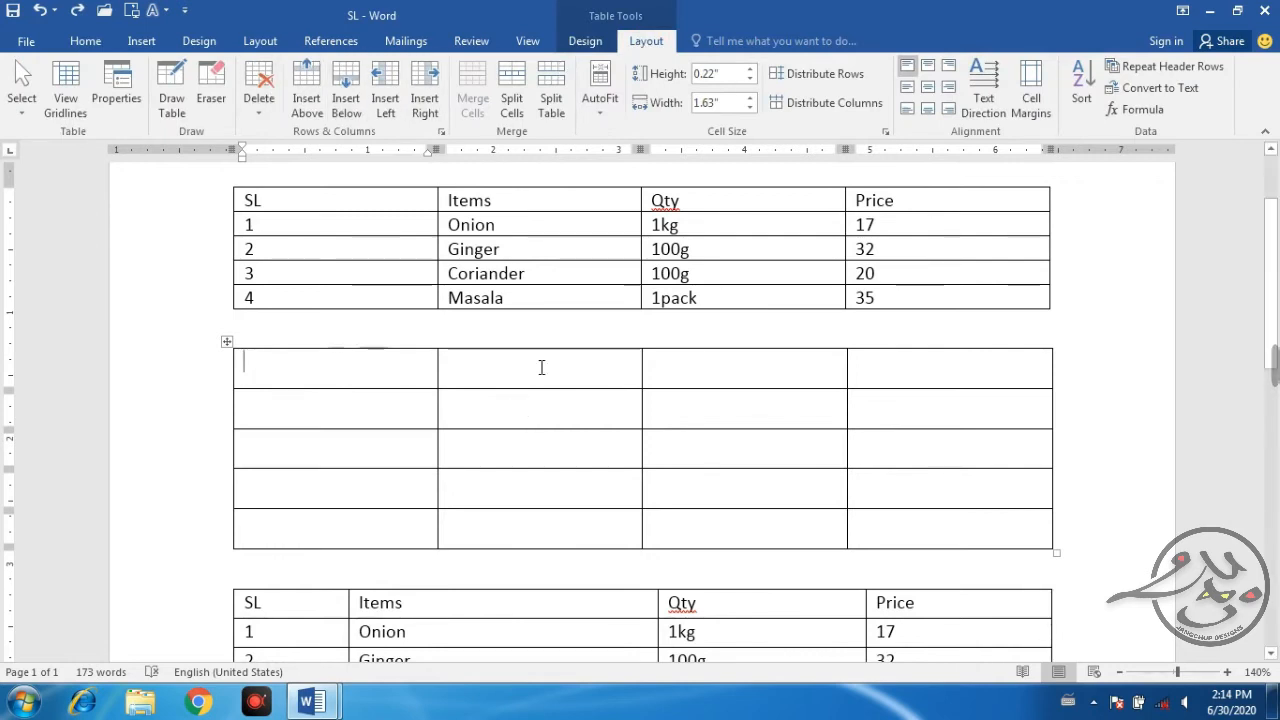
pyautogui.click(523, 441)
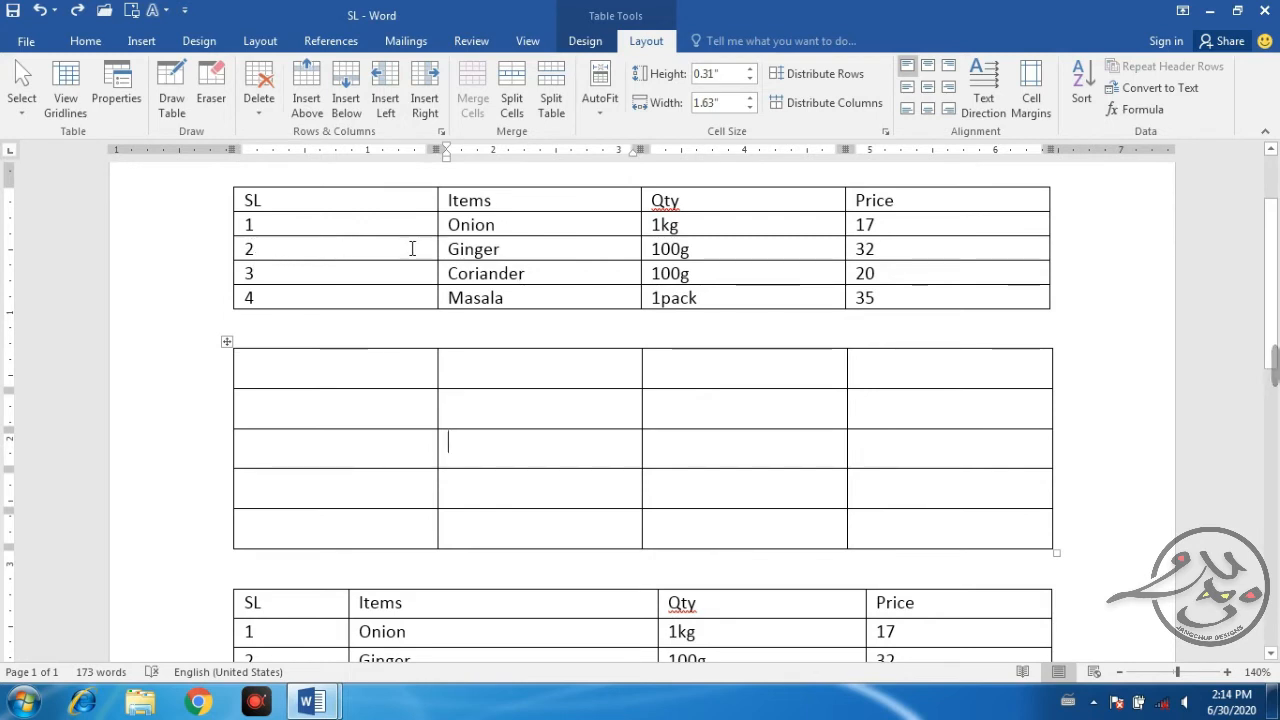
pyautogui.click(538, 272)
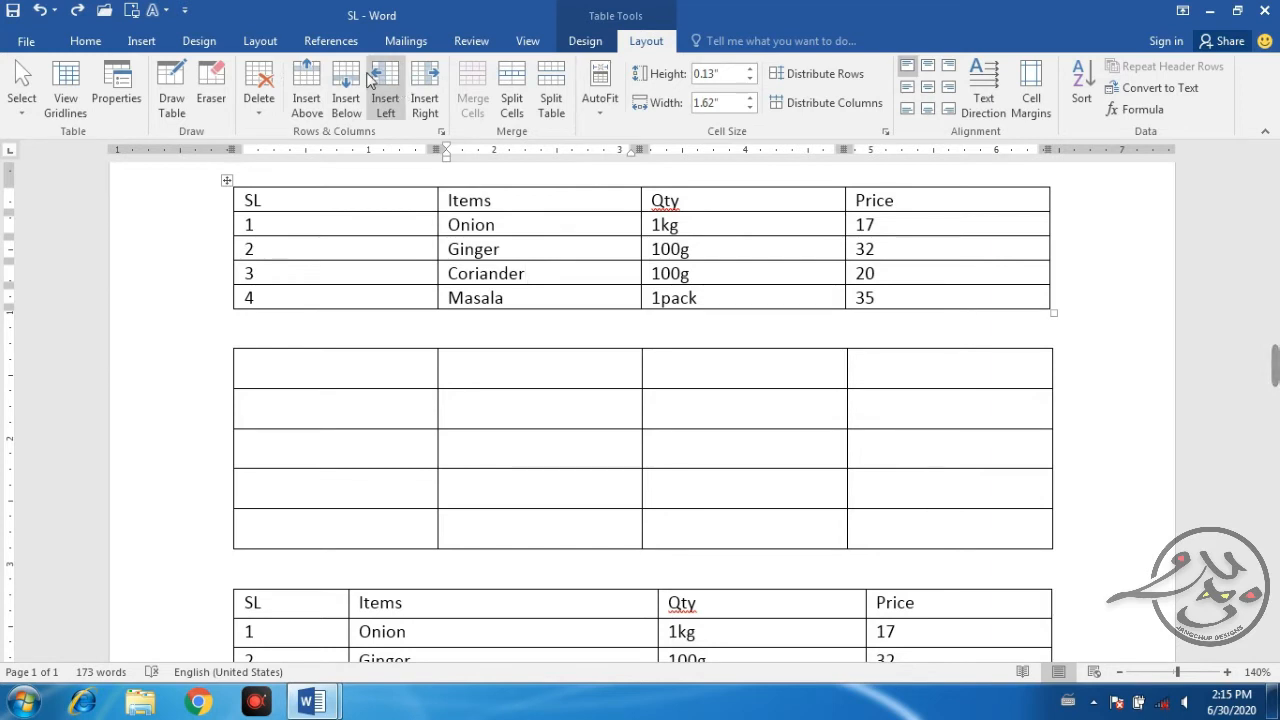
pyautogui.click(528, 416)
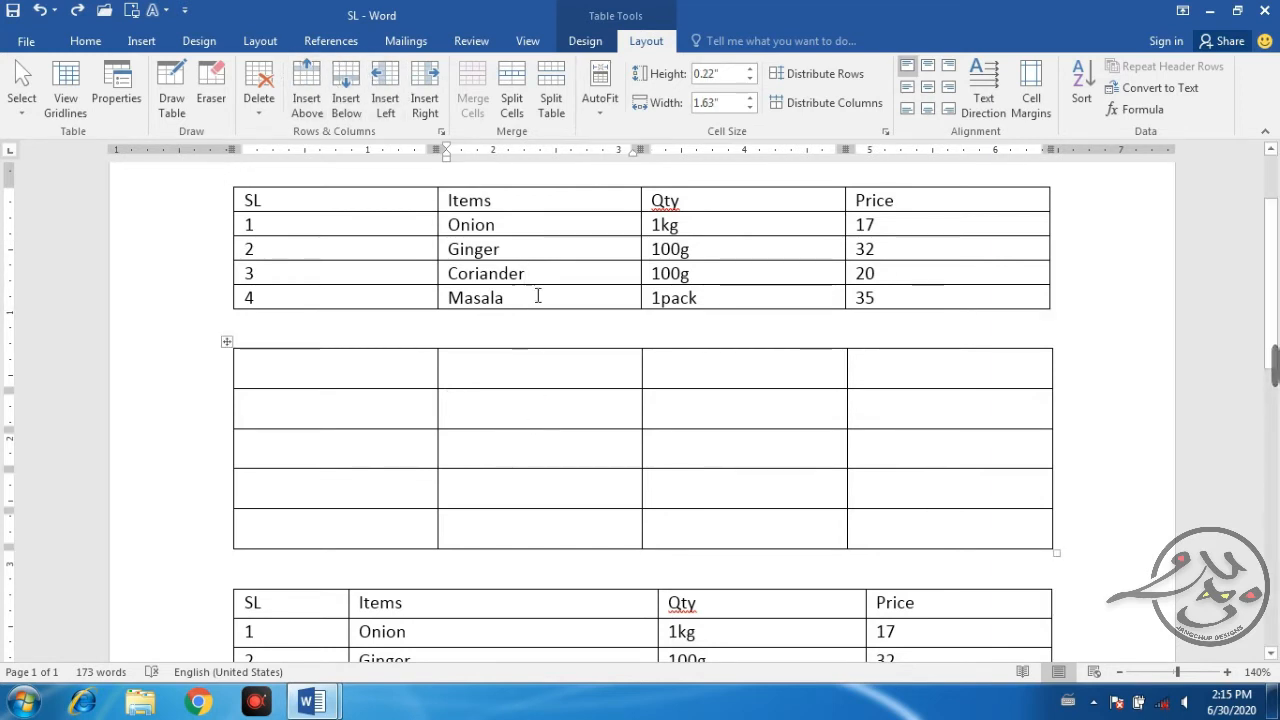
pyautogui.click(561, 268)
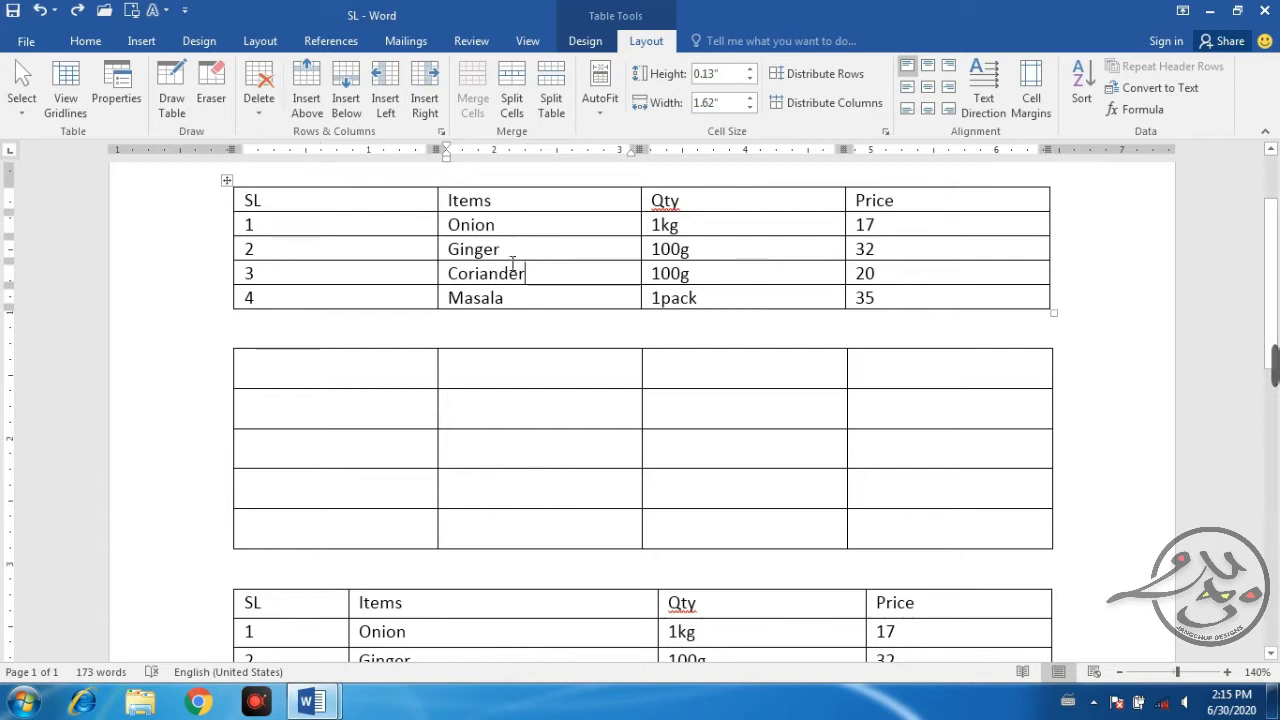
pyautogui.click(308, 90)
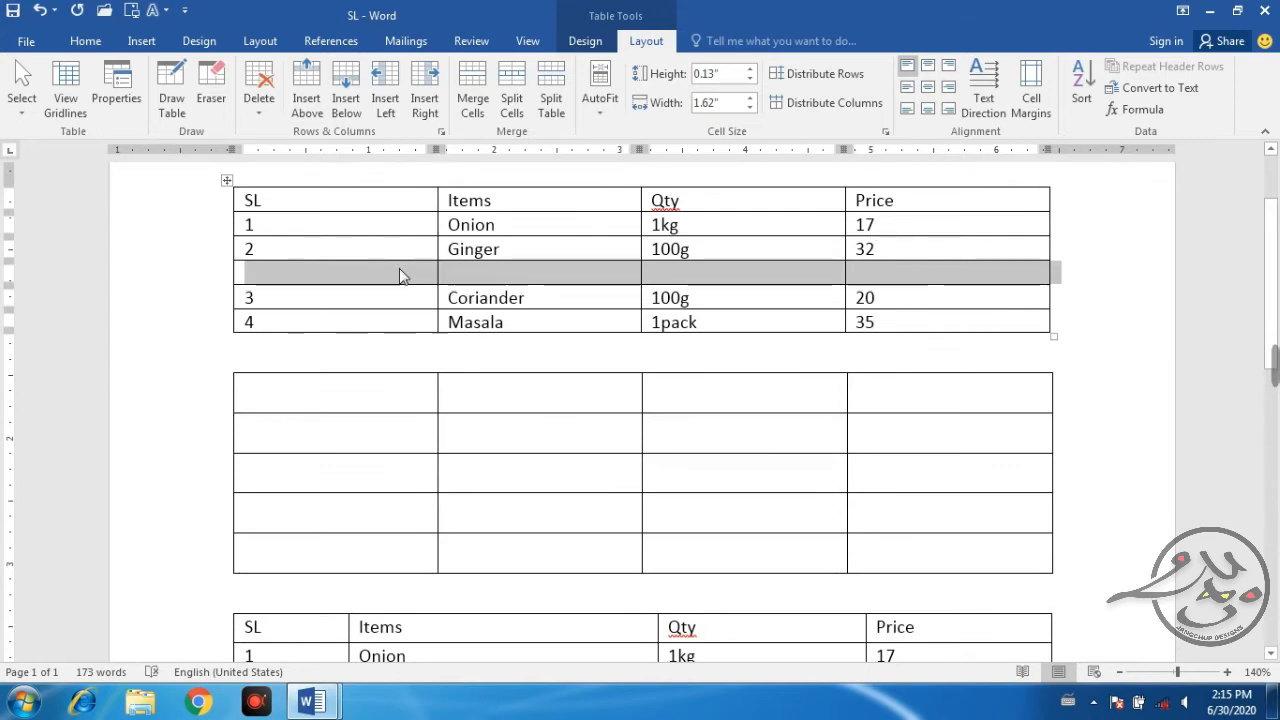
pyautogui.click(497, 297)
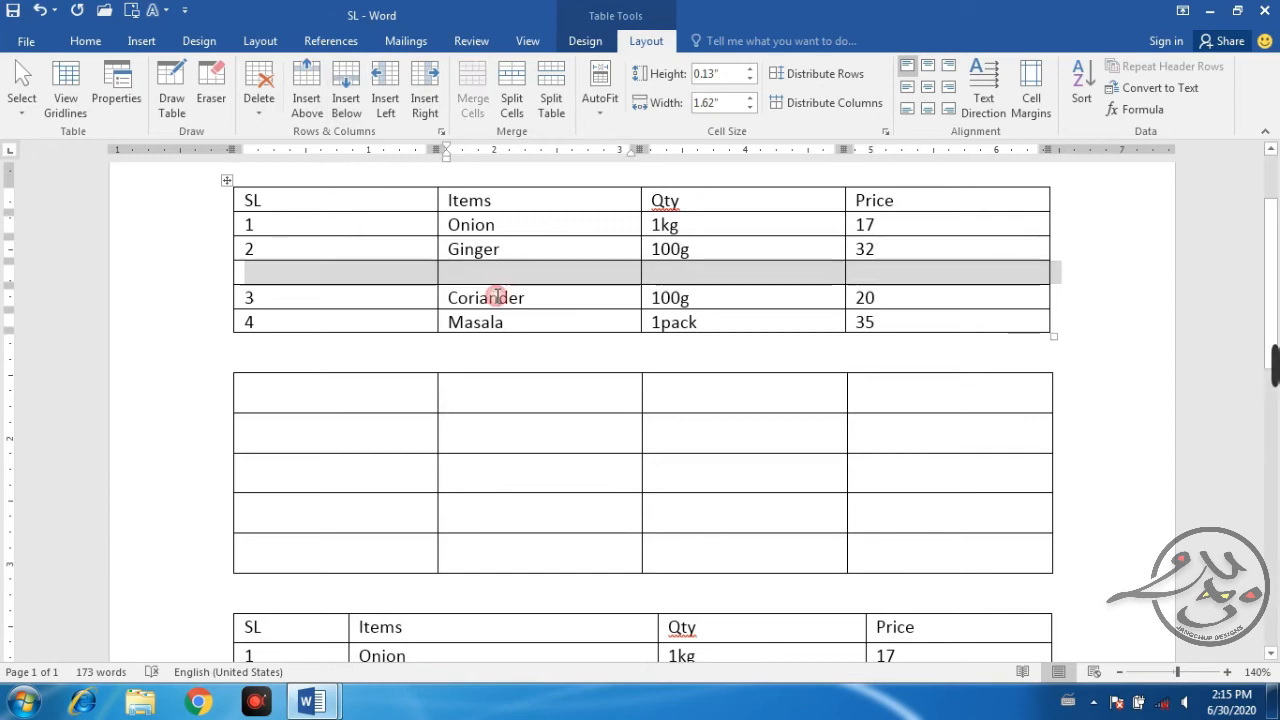
# Insert a blank row below the Coriander row and a blank column after the Price column in the first items table.
pyautogui.click(346, 88)
pyautogui.click(510, 326)
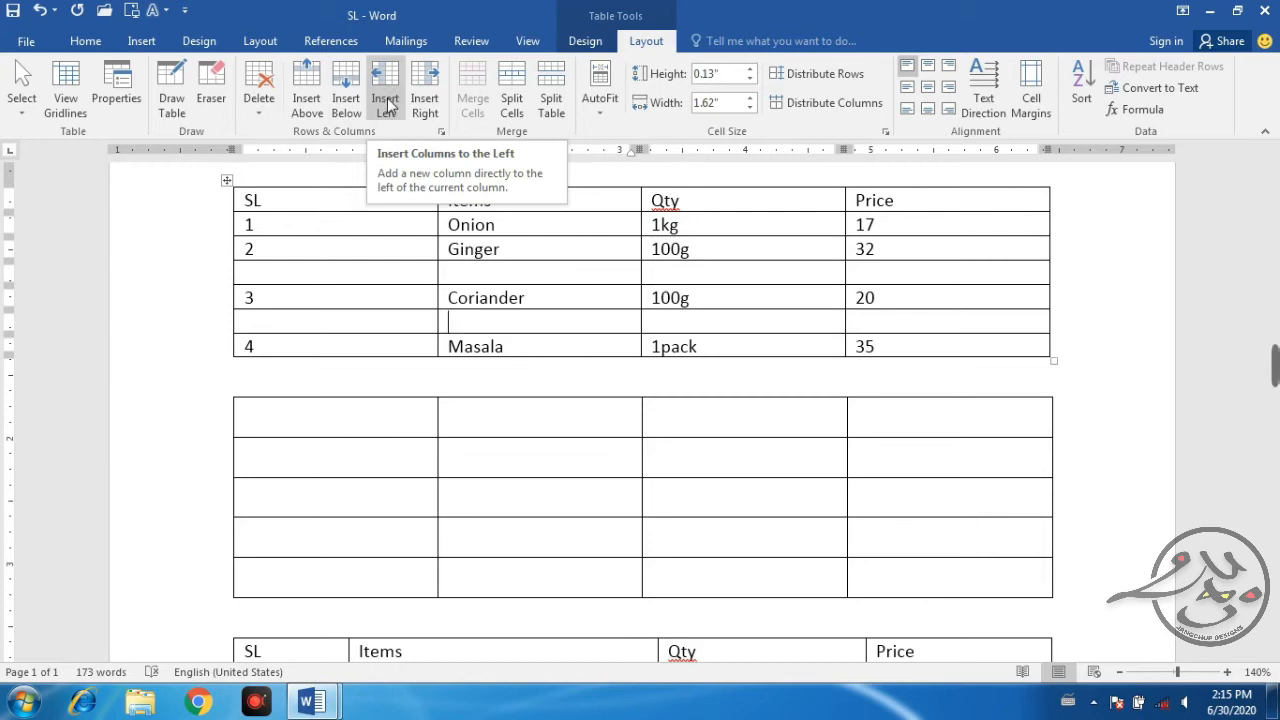
pyautogui.click(924, 226)
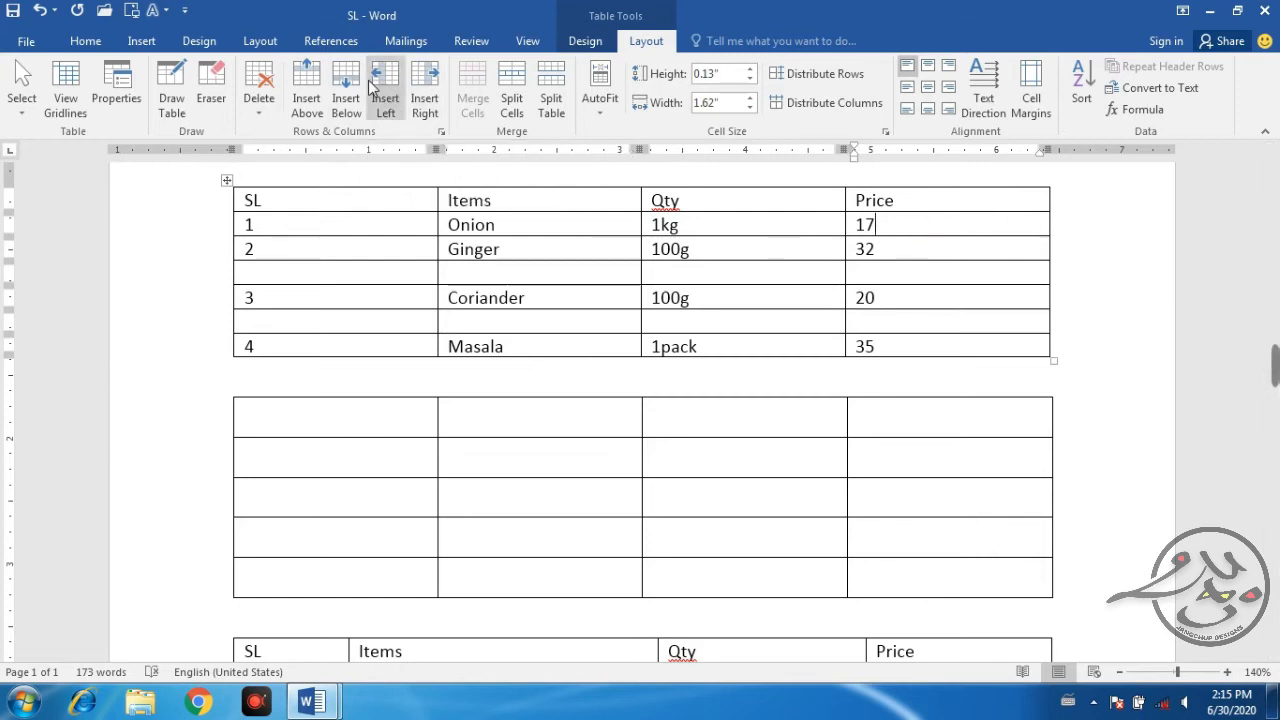
pyautogui.click(425, 83)
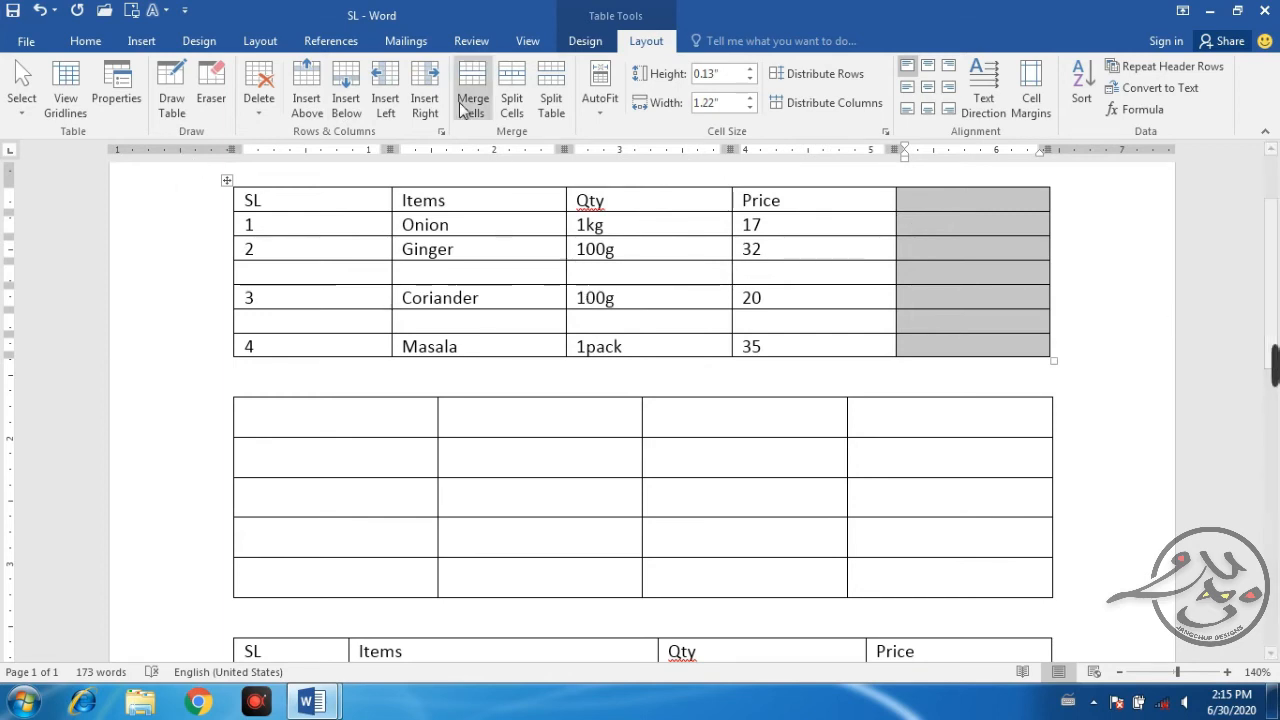
# Merge all four cells of the blank table's first row into one cell.
pyautogui.scroll(3, 600, 295)
pyautogui.scroll(-4, 620, 340)
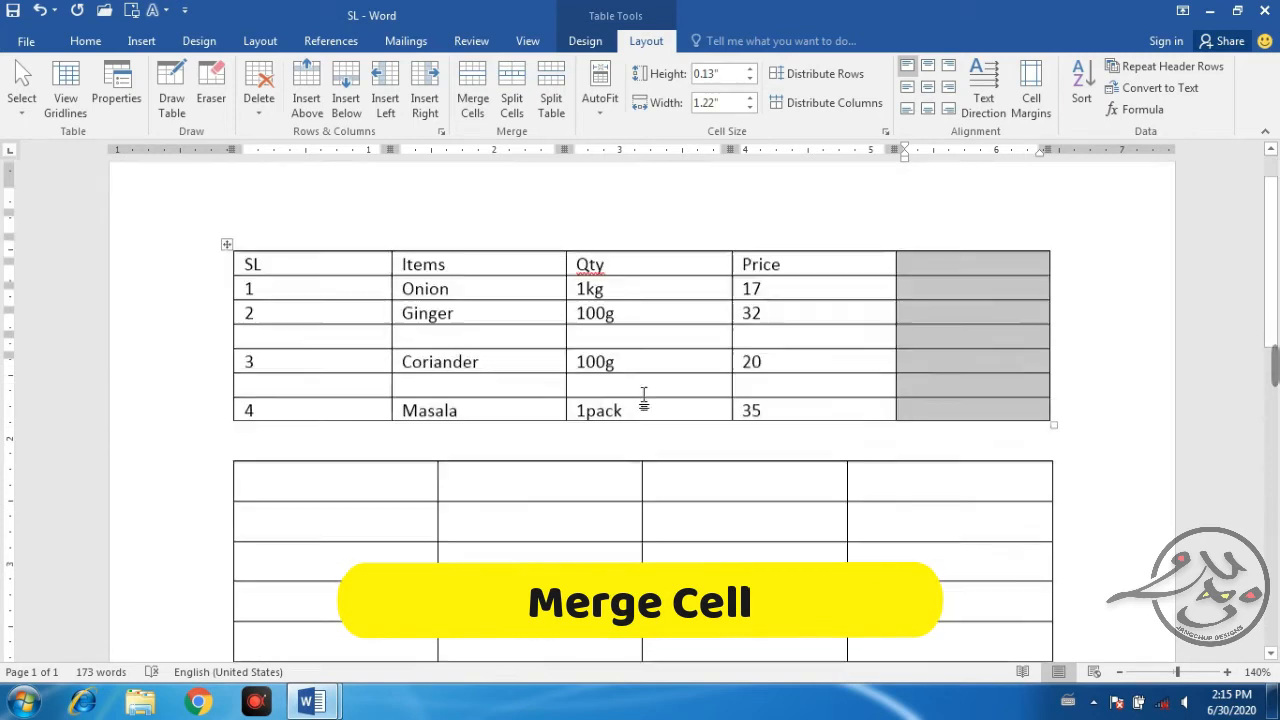
pyautogui.moveTo(389, 349); pyautogui.dragTo(915, 333)
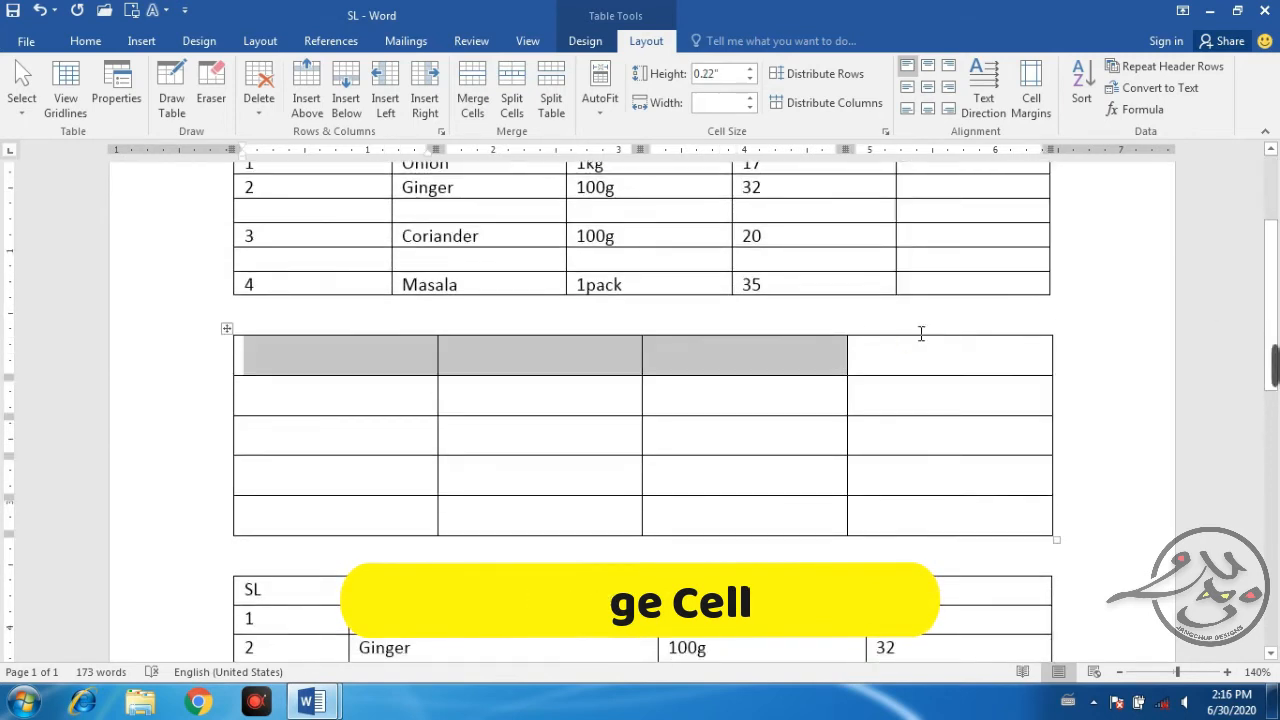
pyautogui.moveTo(296, 352); pyautogui.dragTo(943, 346)
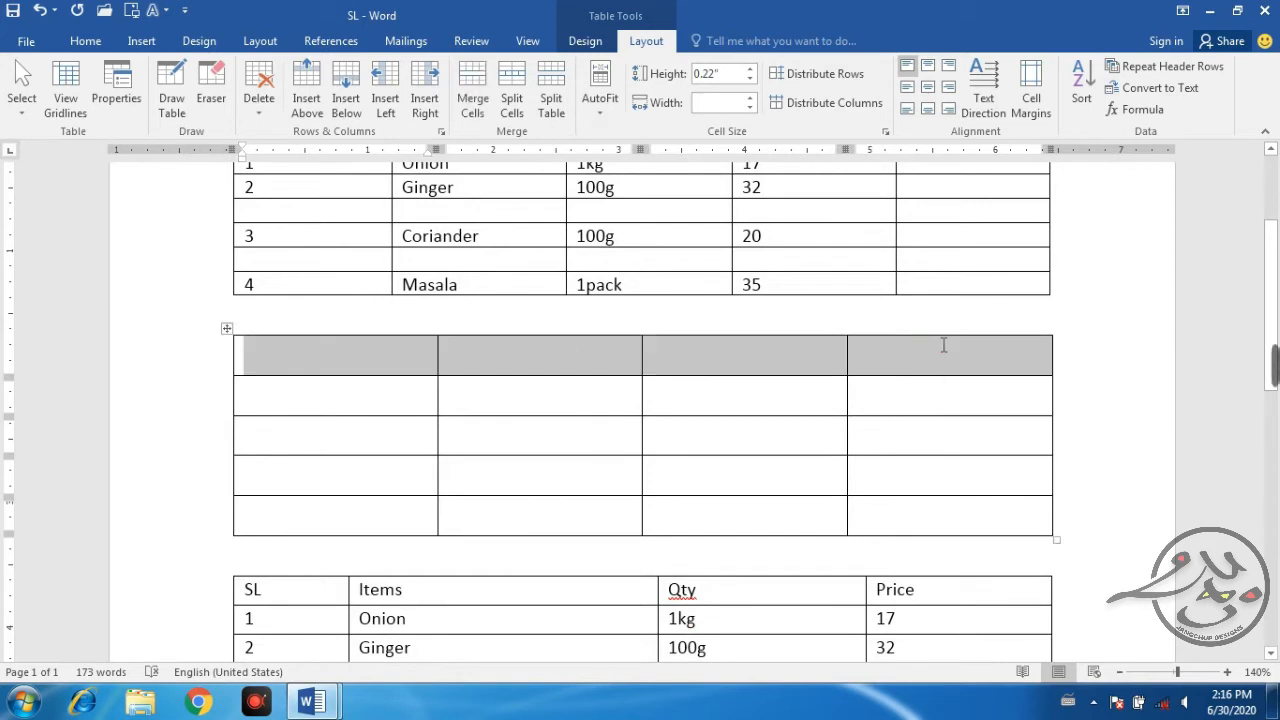
pyautogui.scroll(3, 591, 334)
pyautogui.scroll(1, 451, 281)
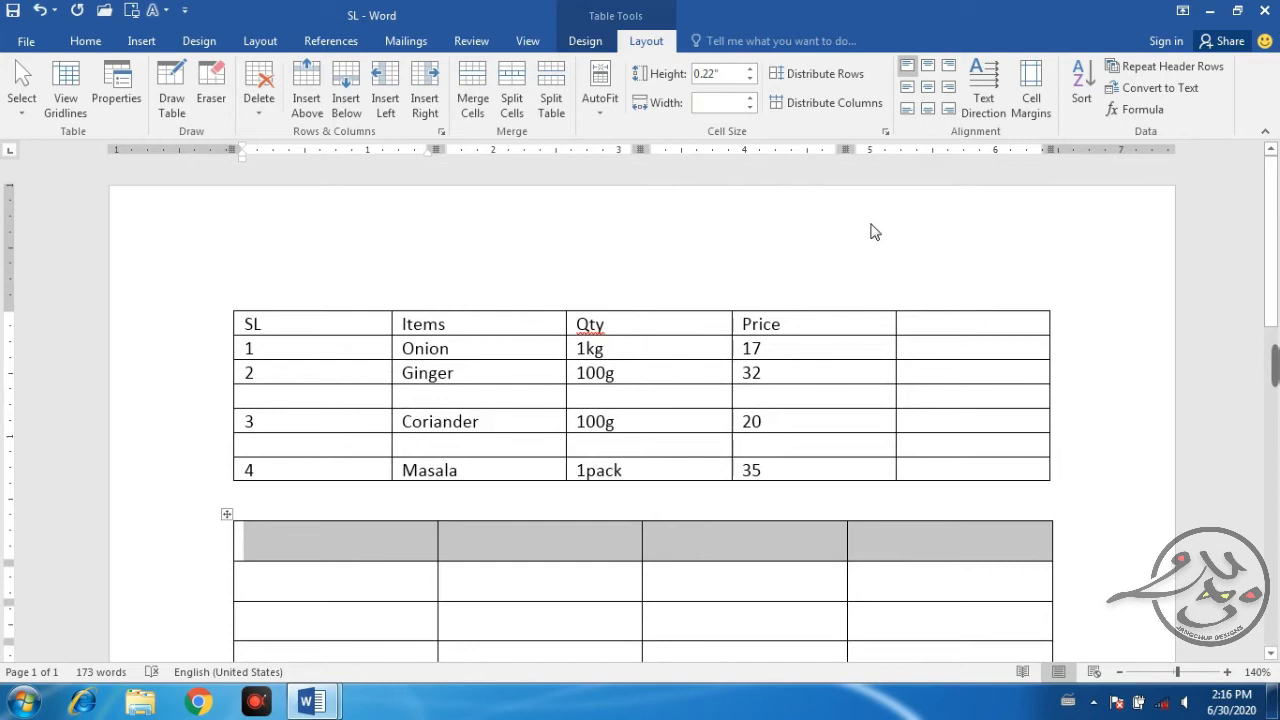
pyautogui.scroll(-6, 620, 265)
pyautogui.scroll(1, 538, 260)
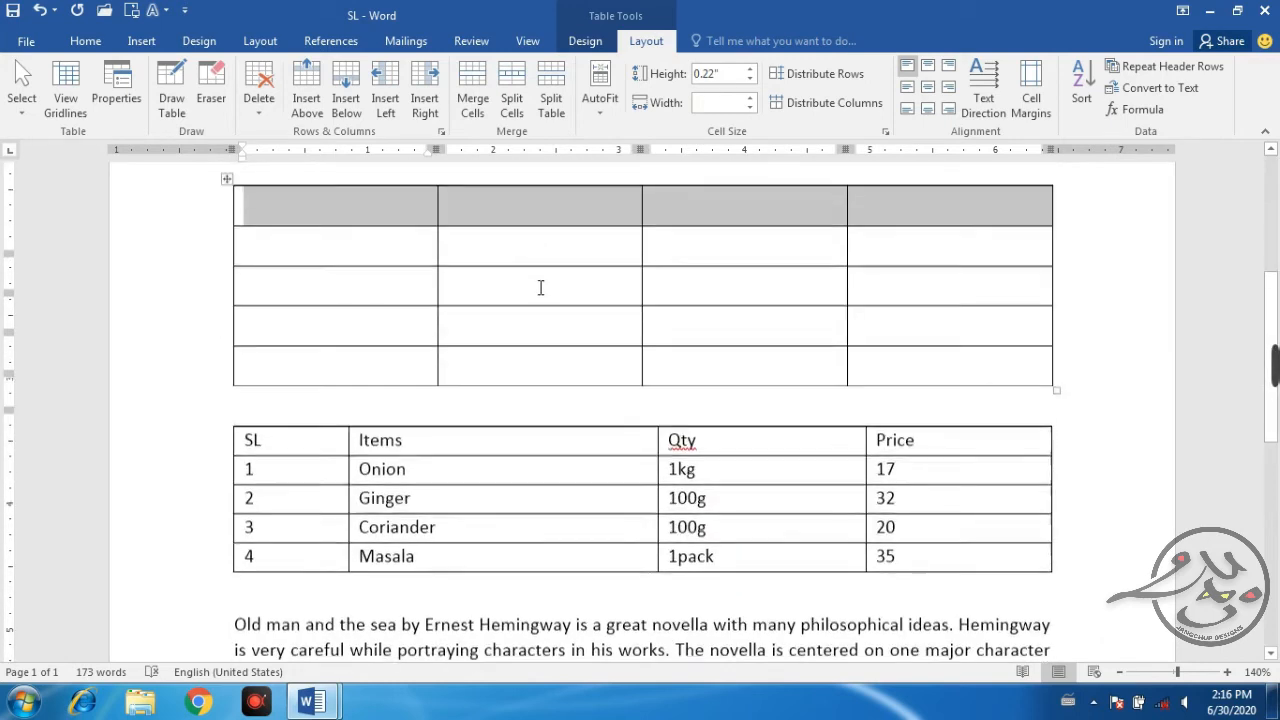
pyautogui.scroll(1, 541, 288)
pyautogui.moveTo(393, 240); pyautogui.dragTo(988, 218)
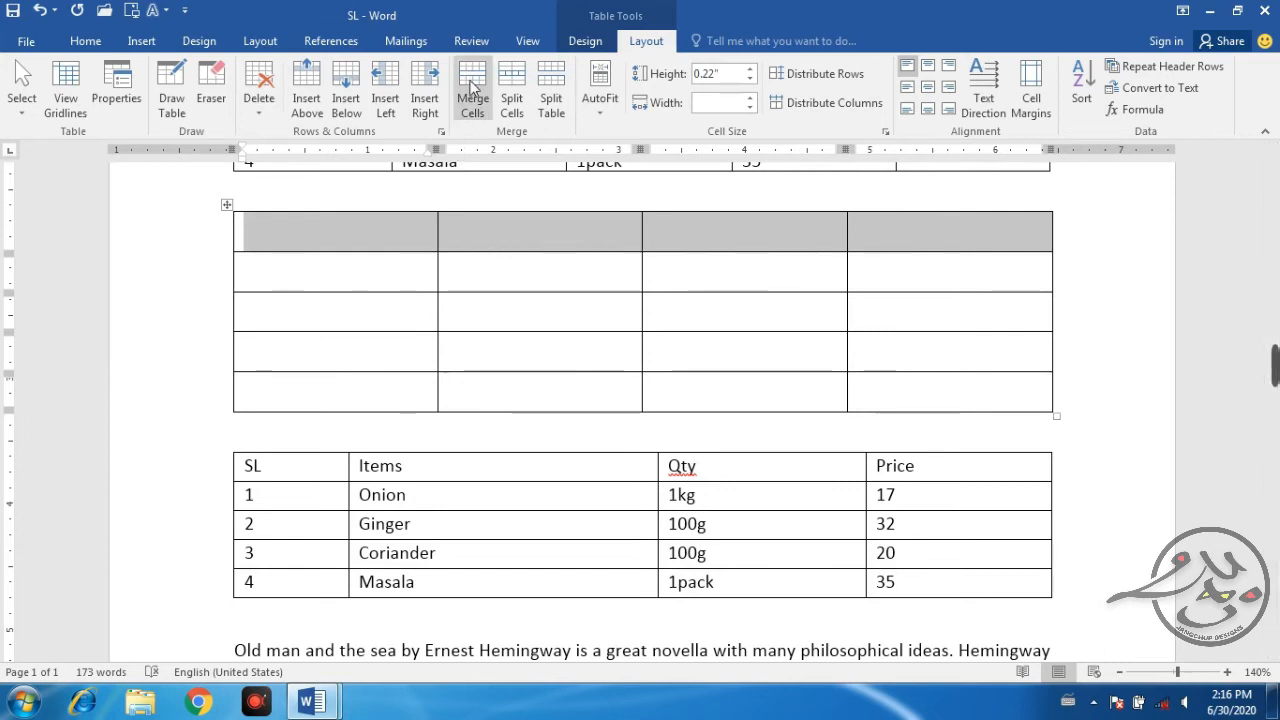
pyautogui.click(407, 247)
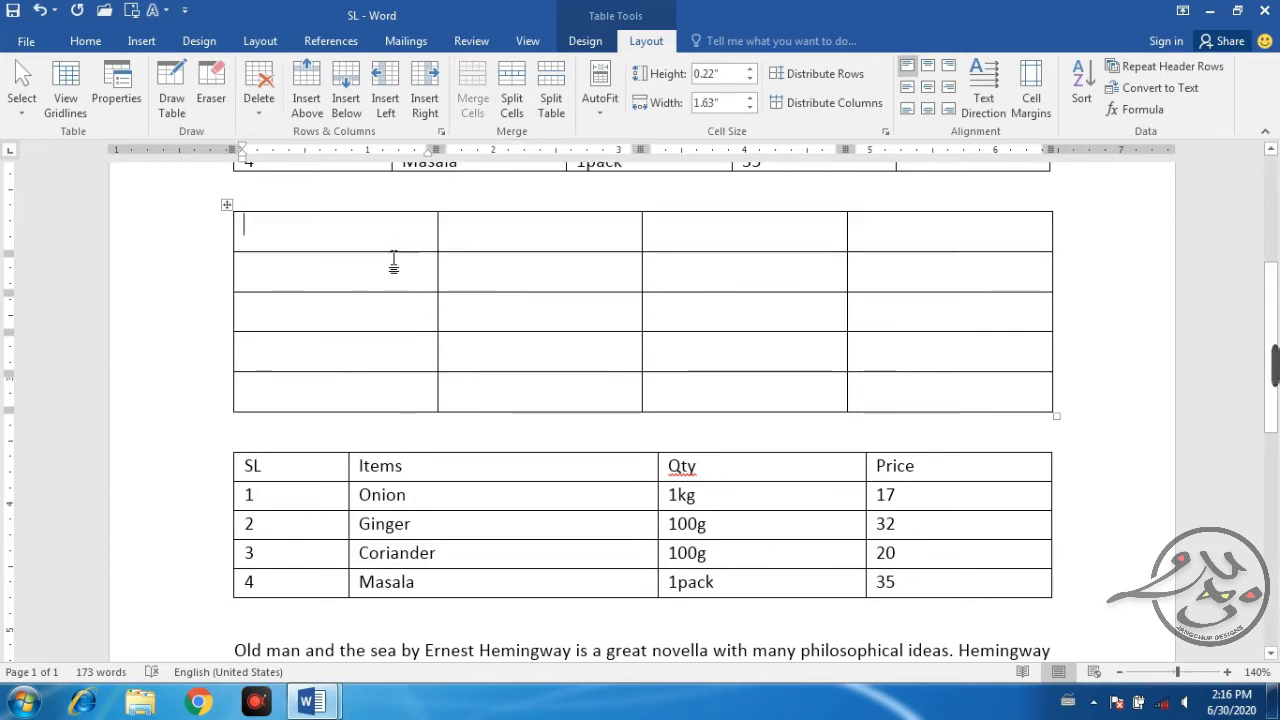
pyautogui.click(204, 240)
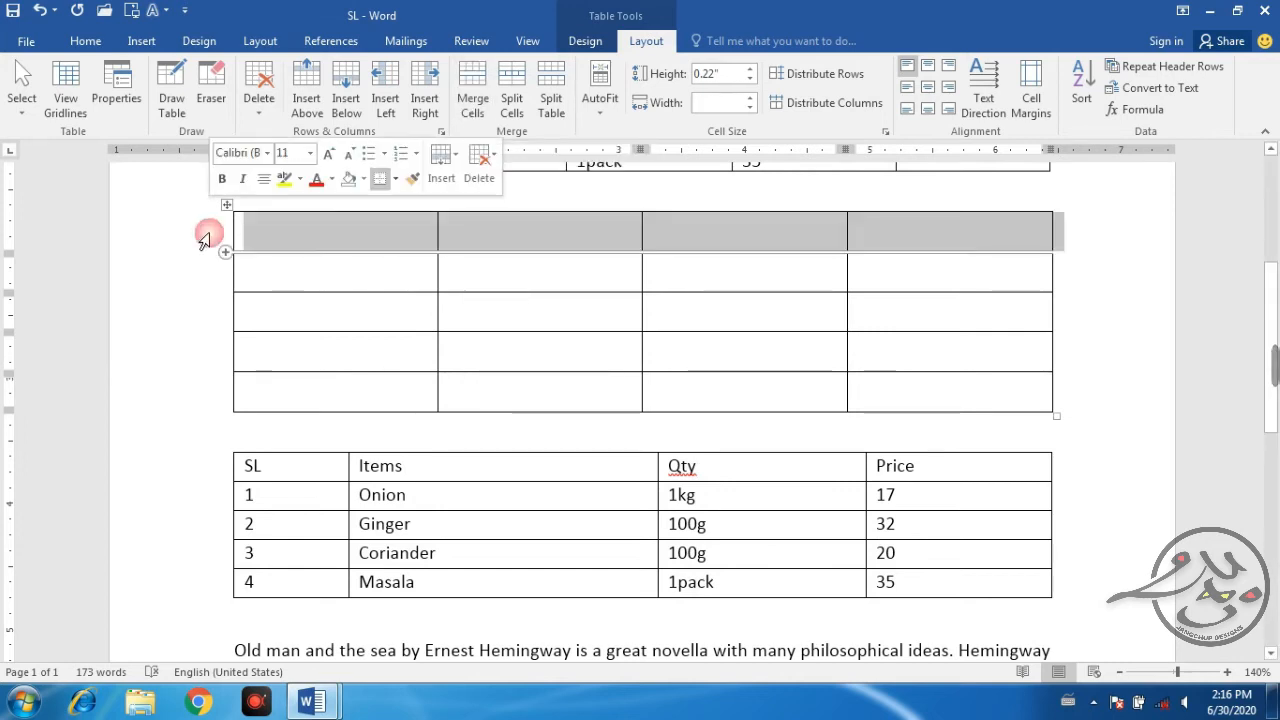
pyautogui.click(472, 100)
pyautogui.click(522, 241)
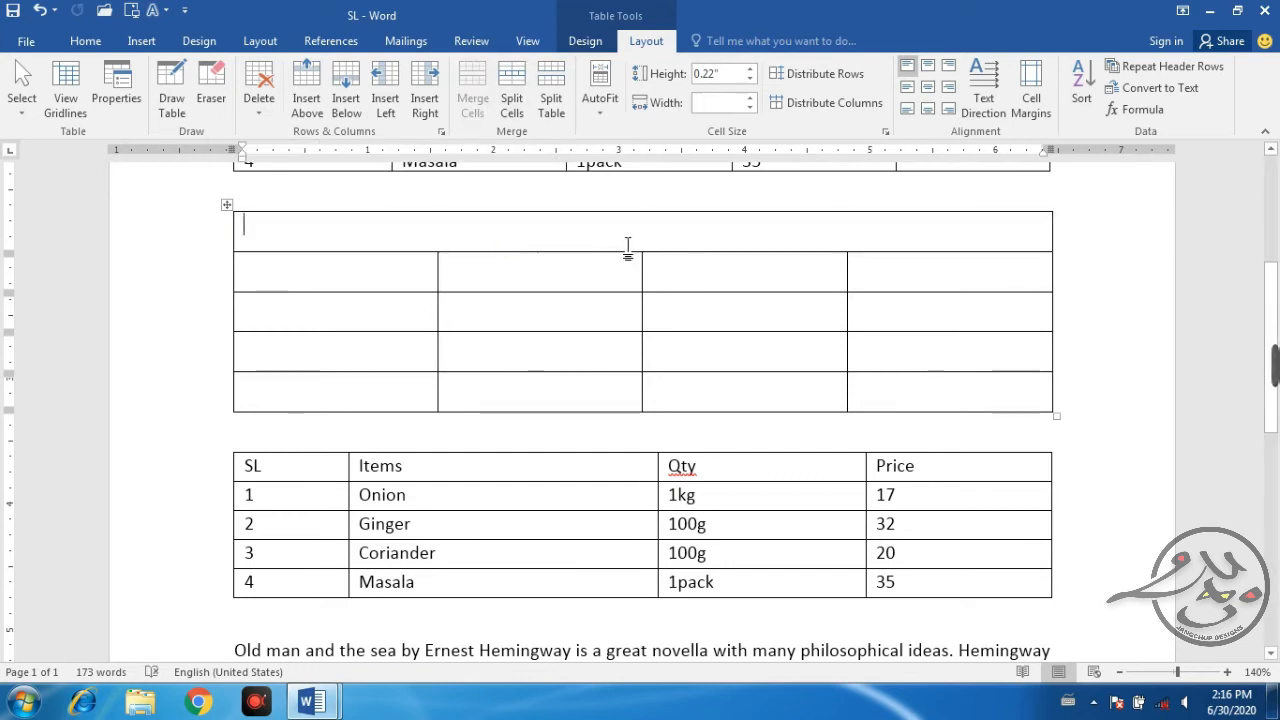
# Centre the merged first row's content in its cell and enter the heading Grocery.
pyautogui.click(928, 88)
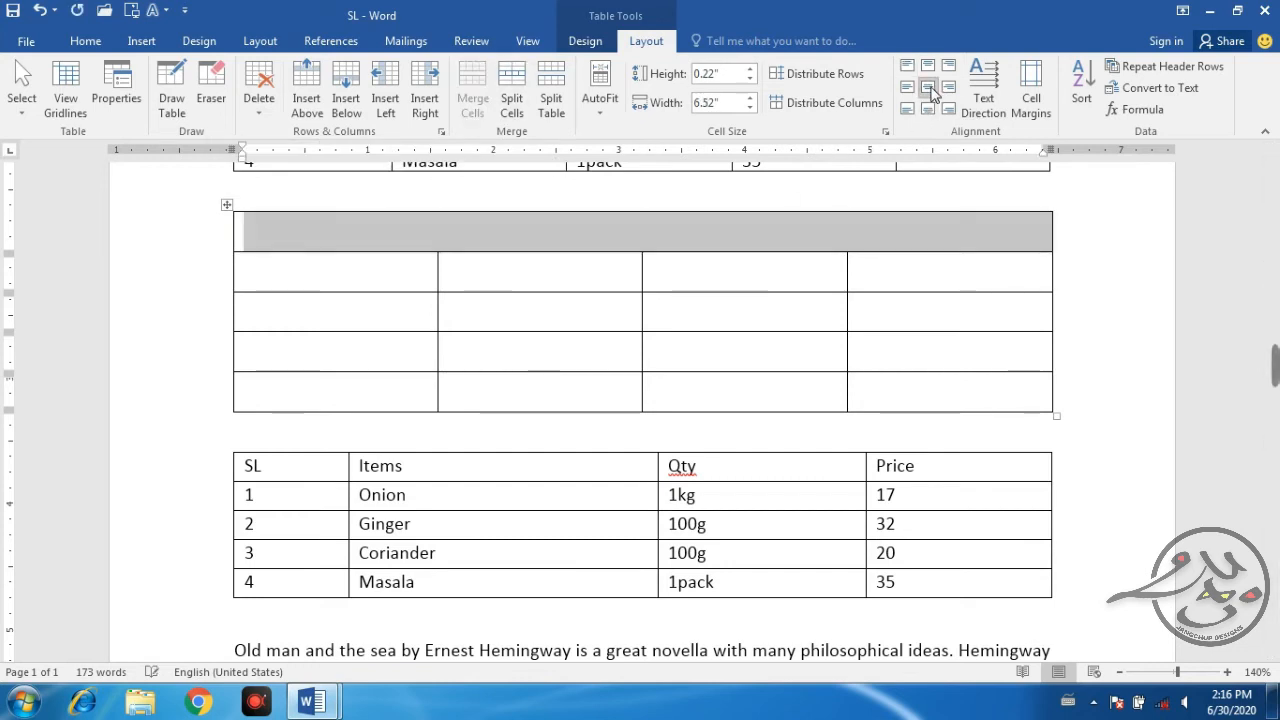
pyautogui.click(592, 239)
pyautogui.write('Grocery')
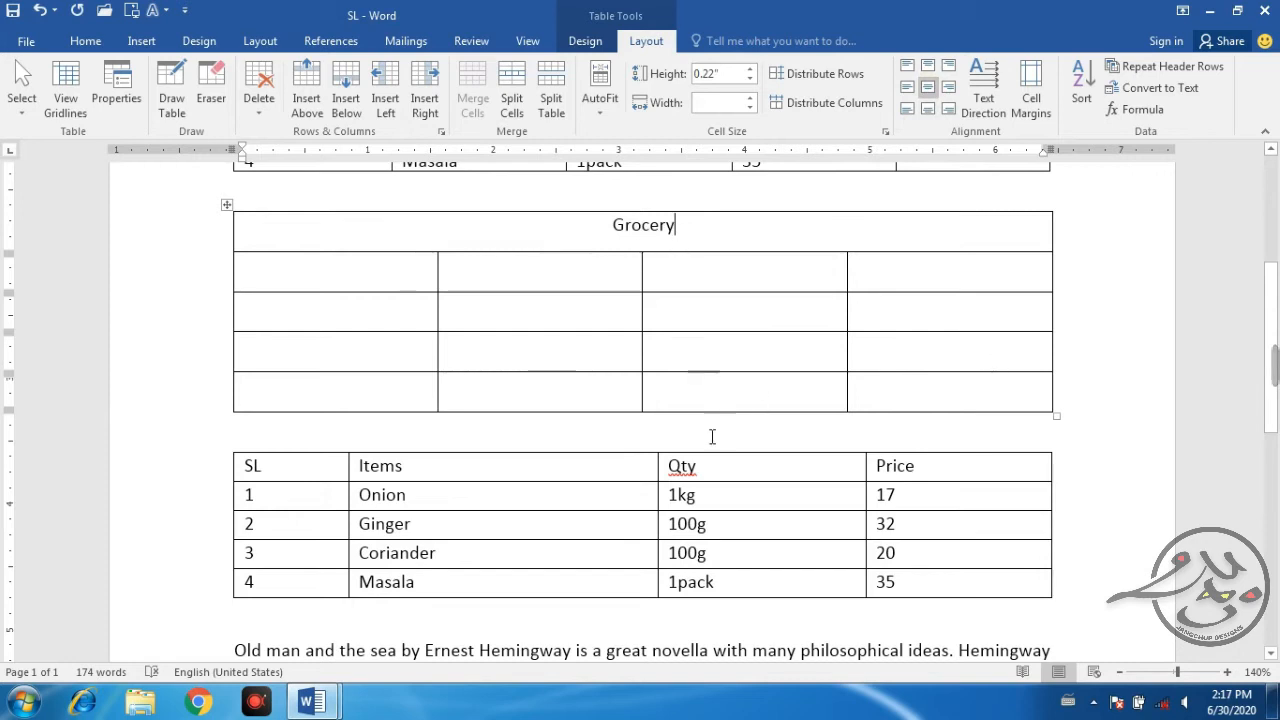
# Copy the whole Grocery table and paste the copy below it on a new line.
pyautogui.click(227, 205)
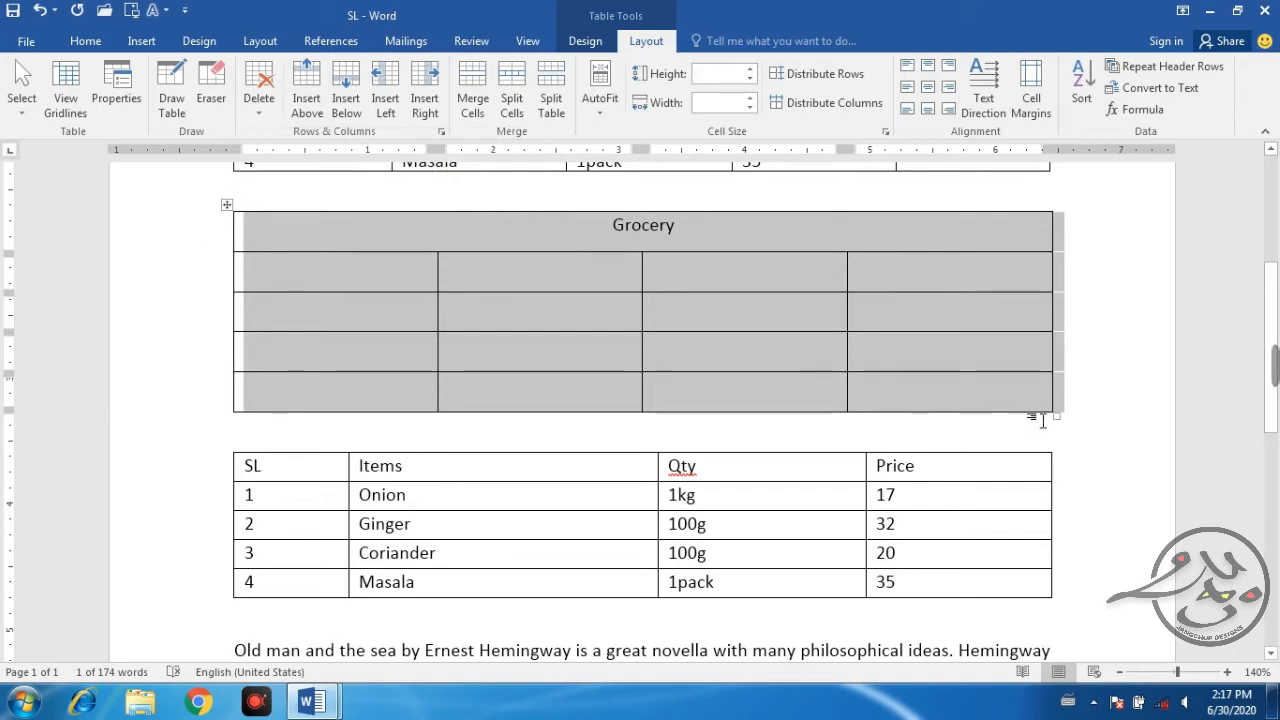
pyautogui.click(1091, 414)
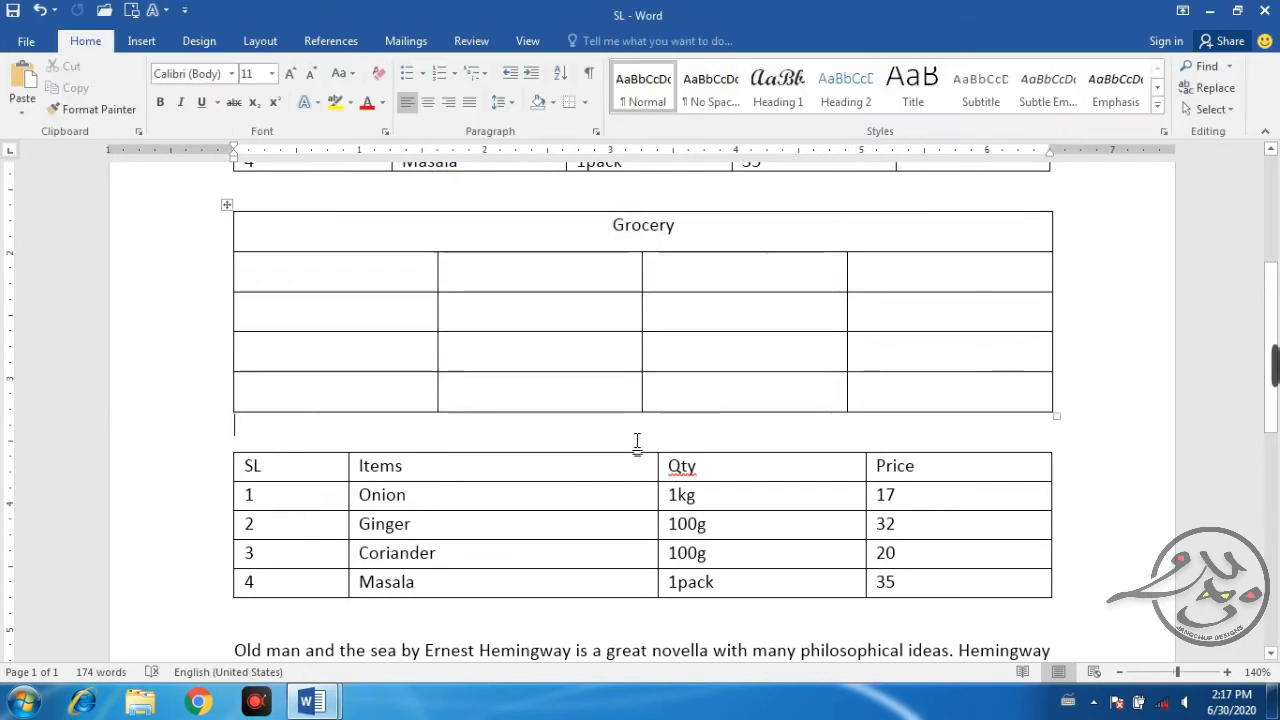
pyautogui.click(1072, 394)
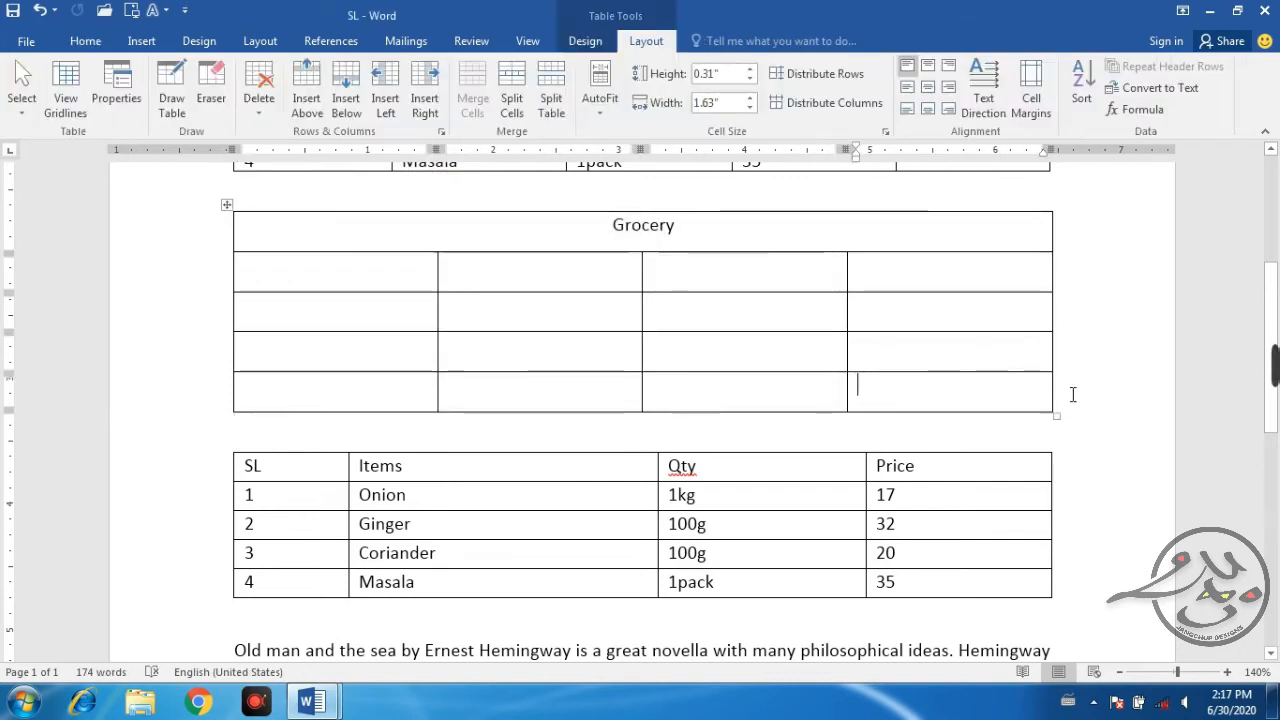
pyautogui.click(640, 425)
pyautogui.press('Return')
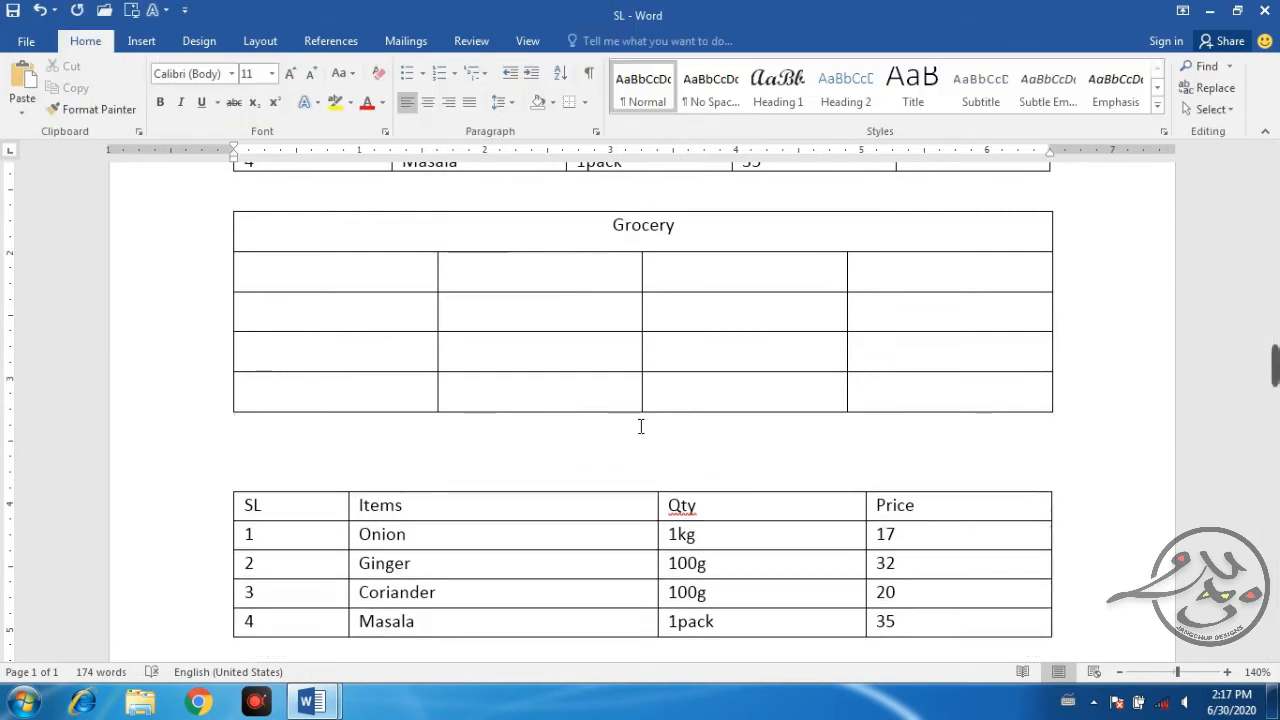
pyautogui.hotkey('ctrl', 'v')
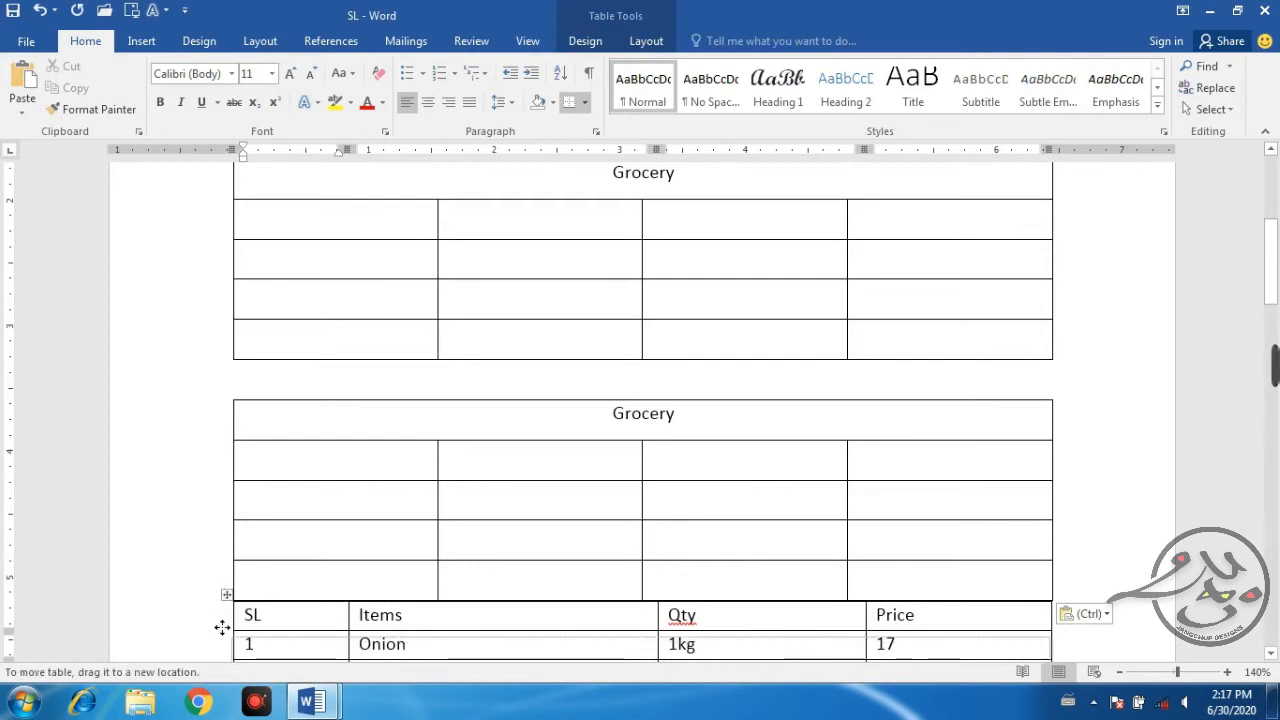
# Replace the heading of the copied Grocery table with Decorations.
pyautogui.scroll(3, 225, 645)
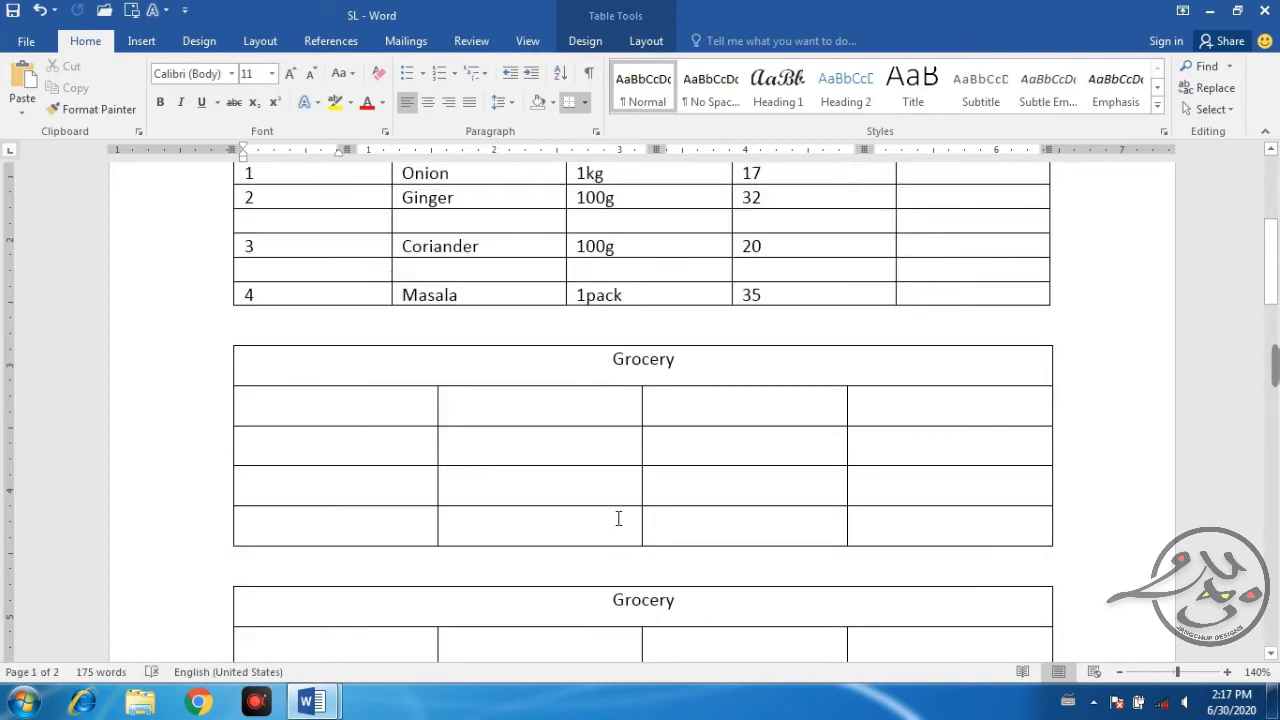
pyautogui.scroll(-7, 618, 518)
pyautogui.scroll(3, 657, 394)
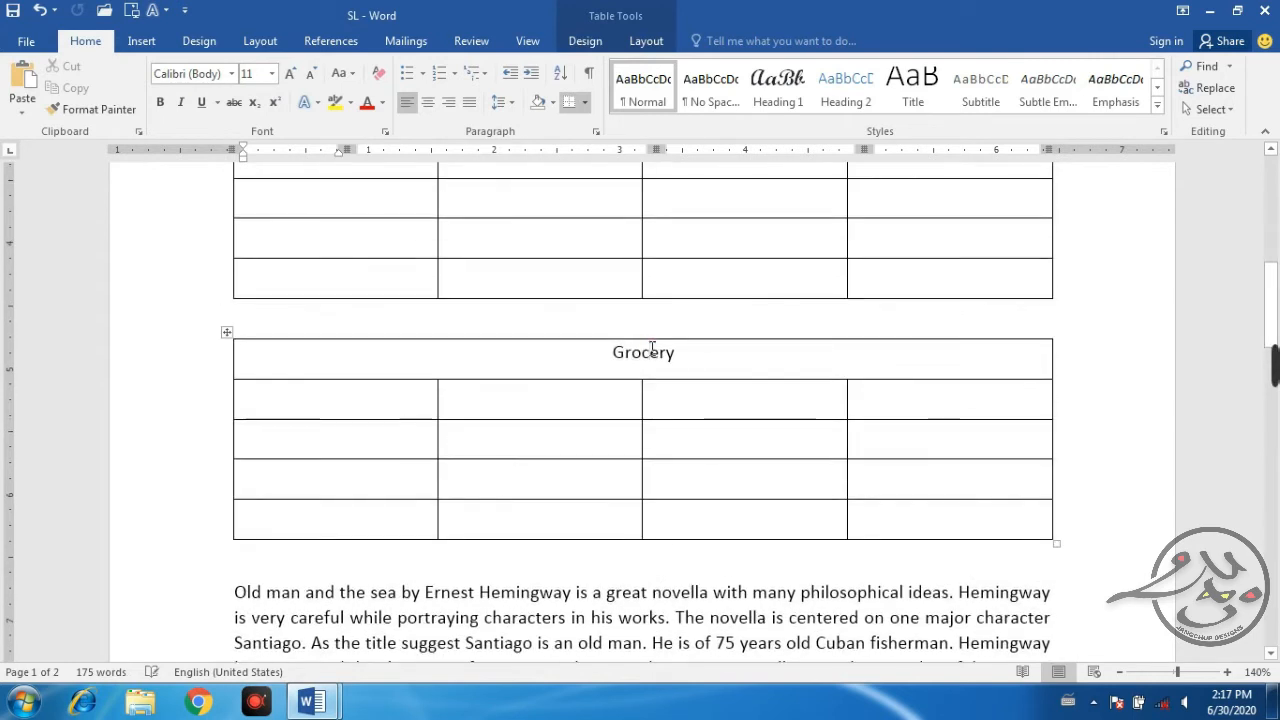
pyautogui.tripleClick(652, 348)
pyautogui.click(649, 352)
pyautogui.doubleClick(649, 352)
pyautogui.write('Decorations')
# Merge the last two cells of the row directly below the Grocery heading.
pyautogui.scroll(3, 729, 362)
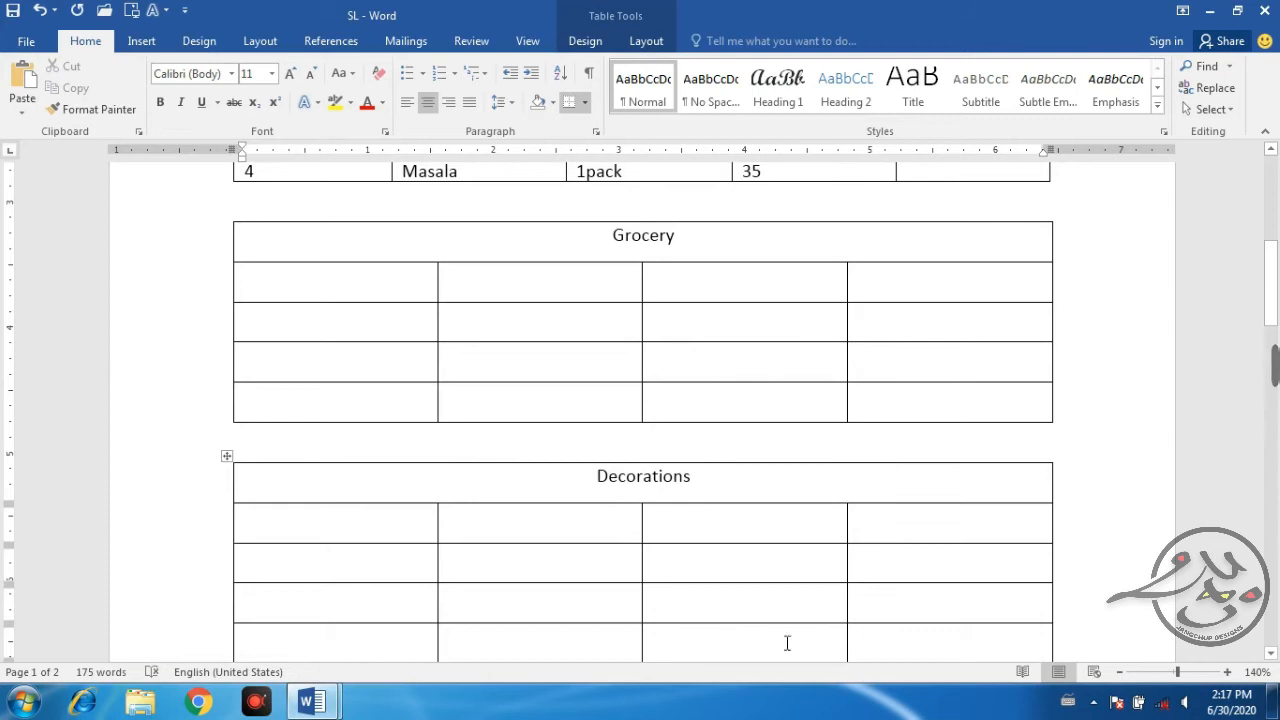
pyautogui.scroll(1, 706, 397)
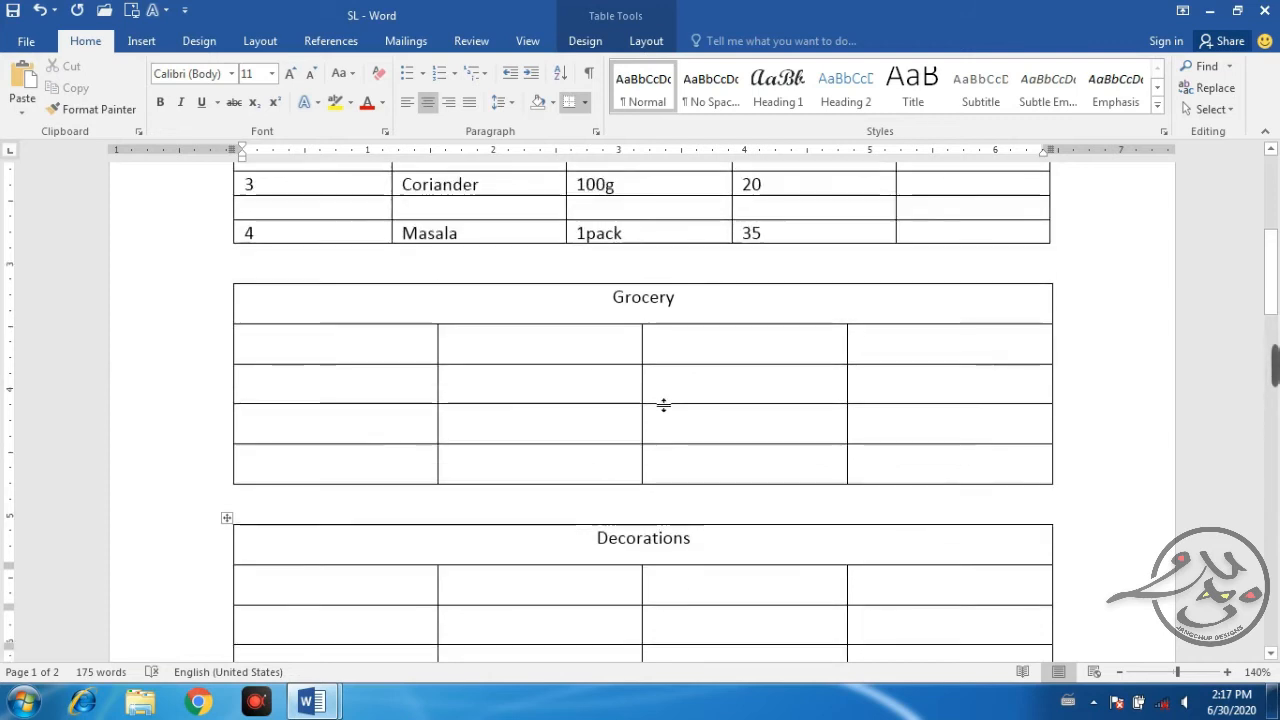
pyautogui.scroll(-5, 746, 620)
pyautogui.scroll(7, 744, 617)
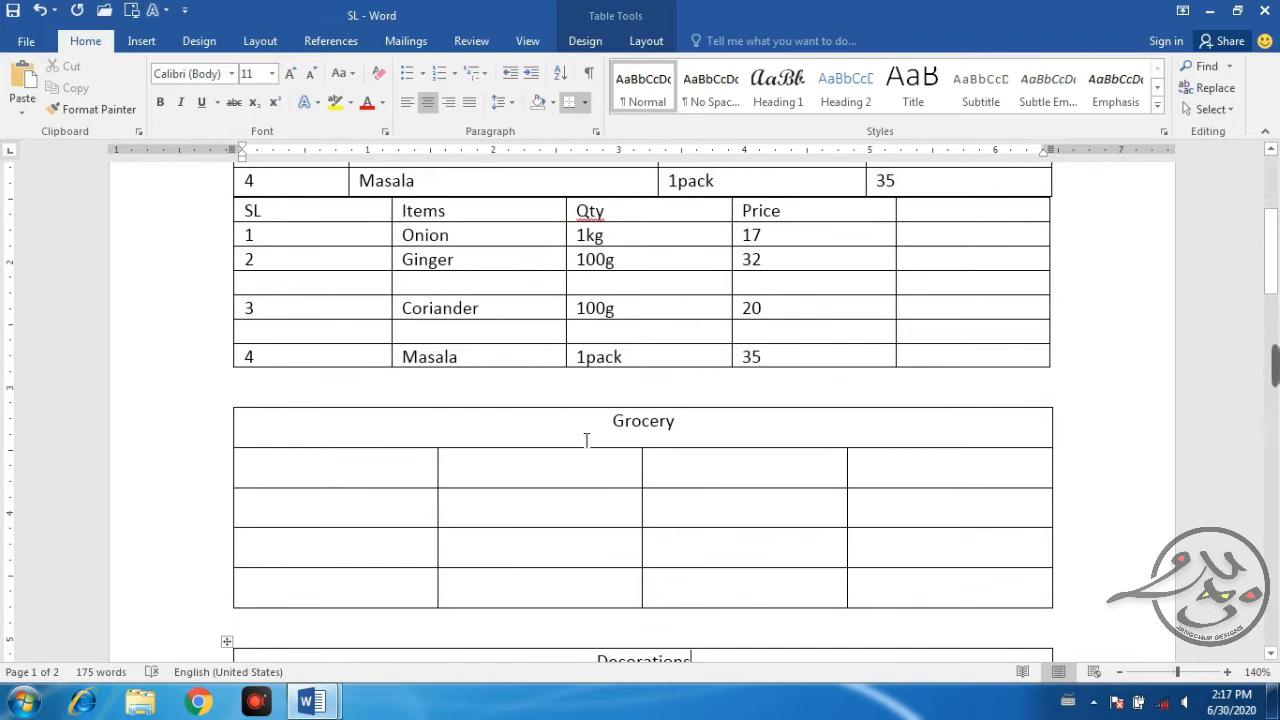
pyautogui.moveTo(808, 464); pyautogui.dragTo(937, 458)
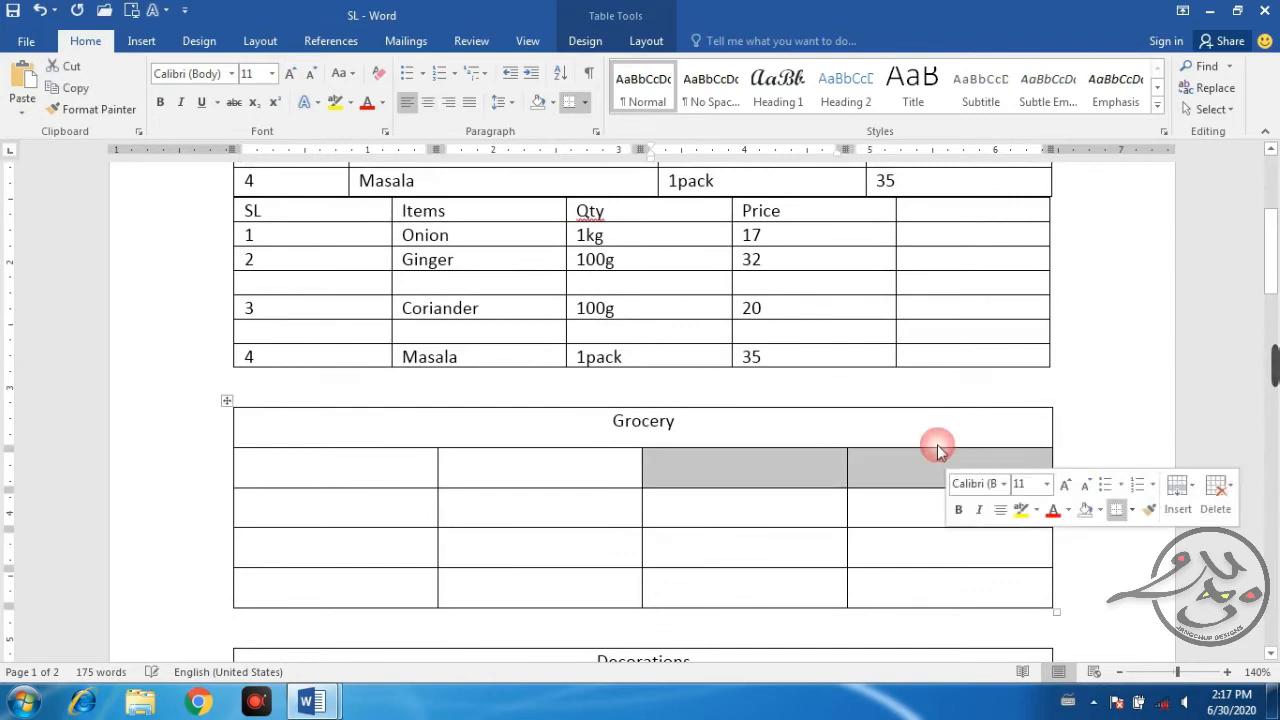
pyautogui.click(645, 41)
pyautogui.click(484, 86)
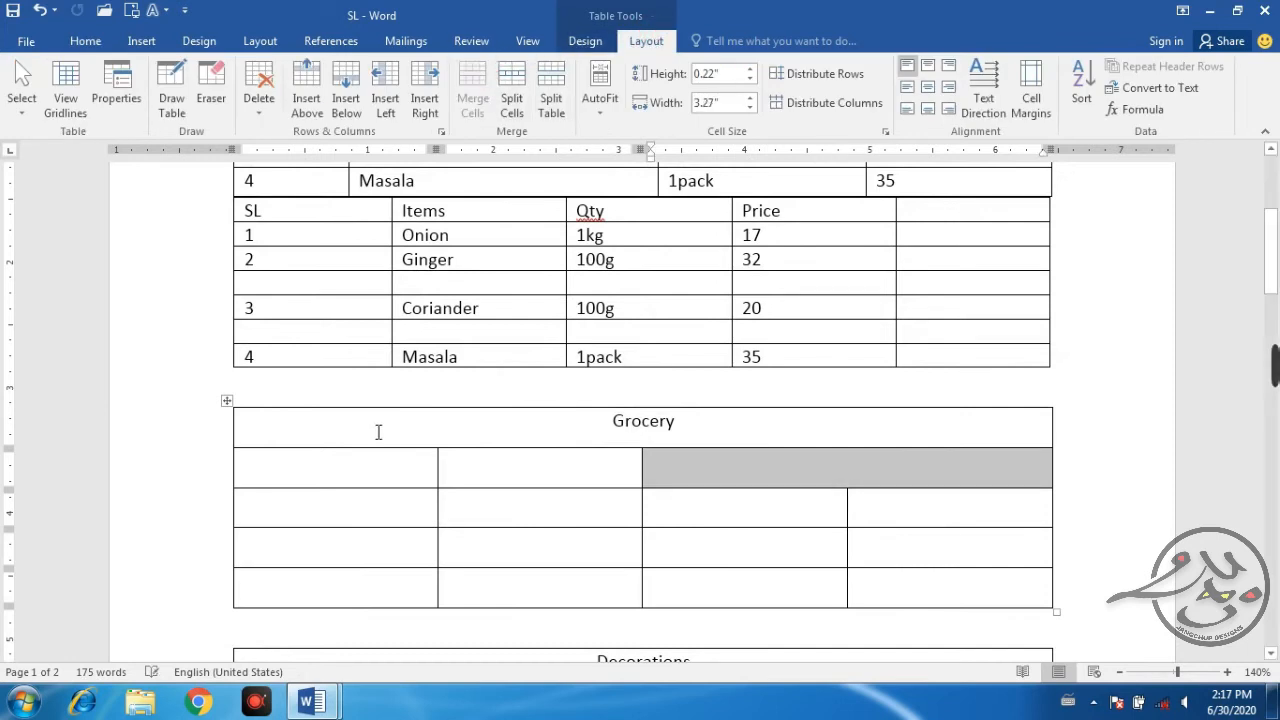
pyautogui.click(806, 465)
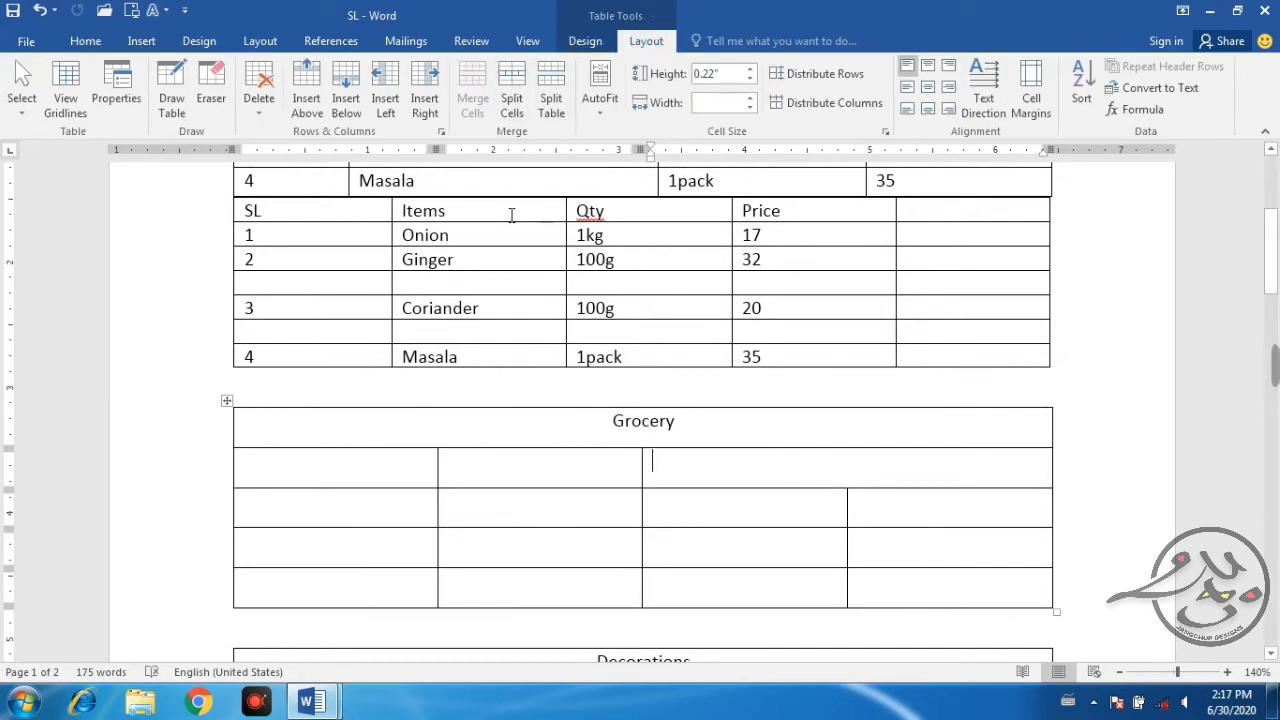
# Split the second cell of the row directly below the Grocery heading into 2 columns and 1 row.
pyautogui.click(533, 478)
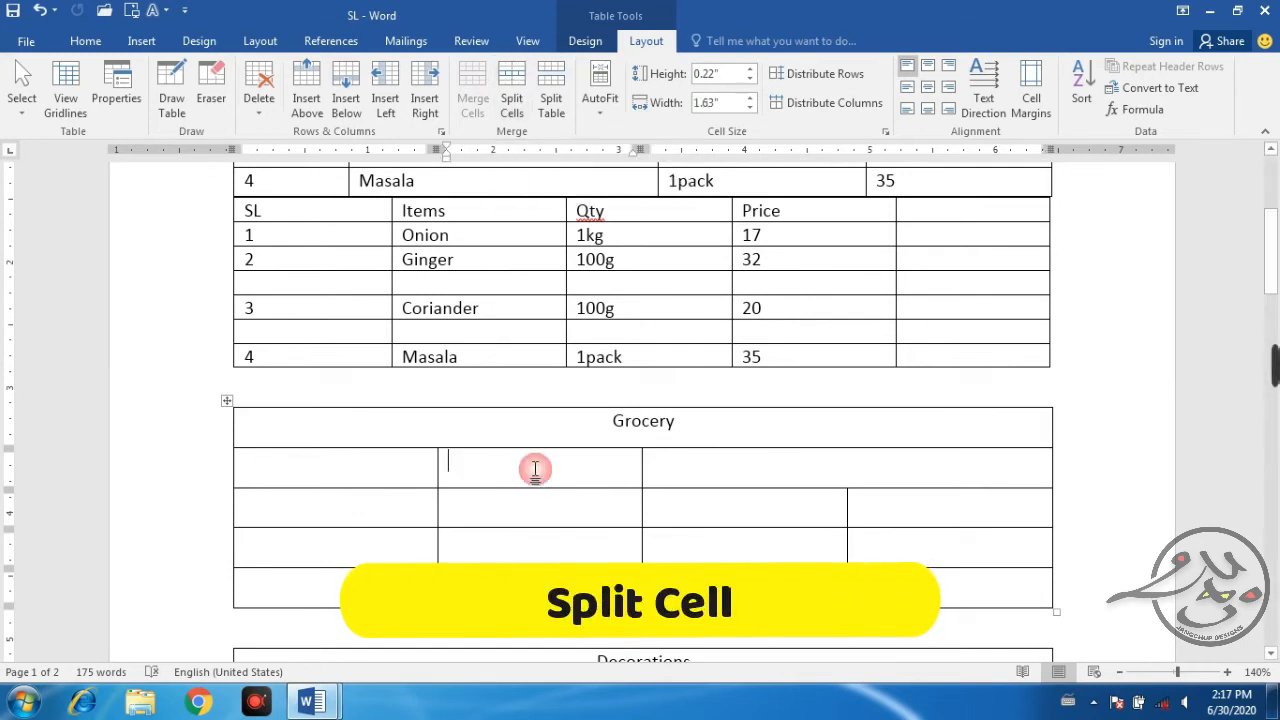
pyautogui.click(507, 84)
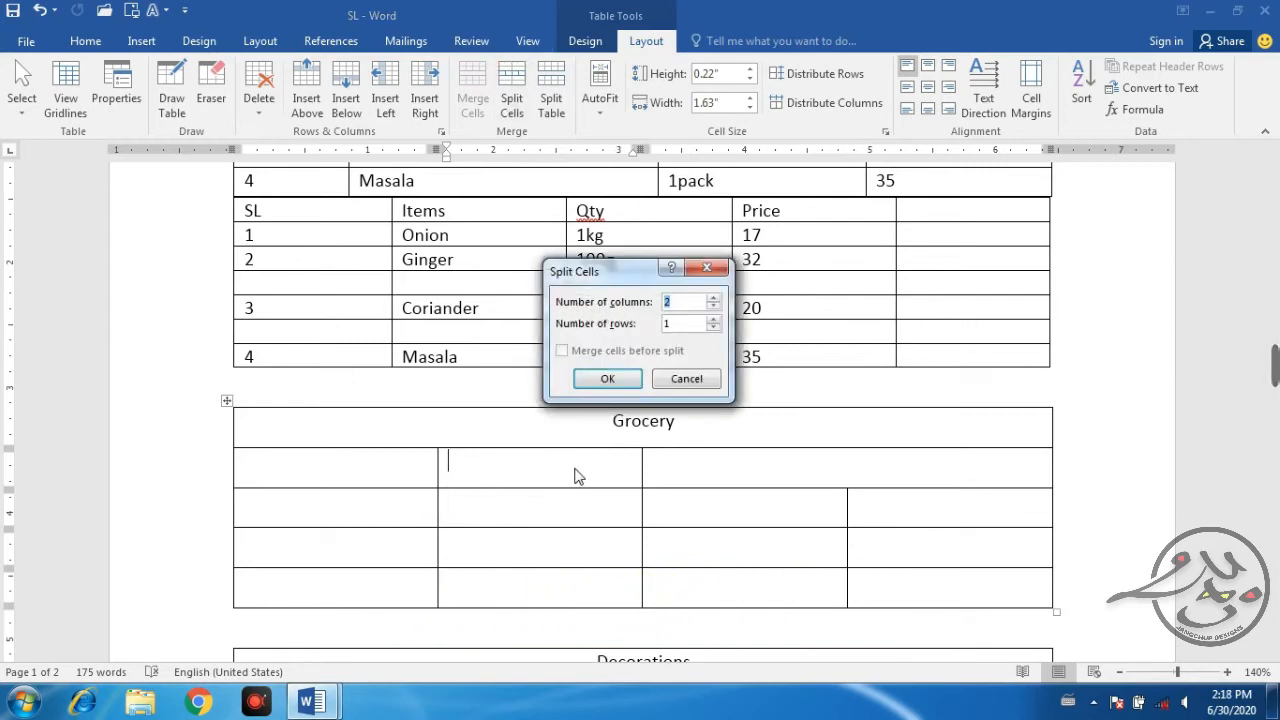
pyautogui.click(610, 378)
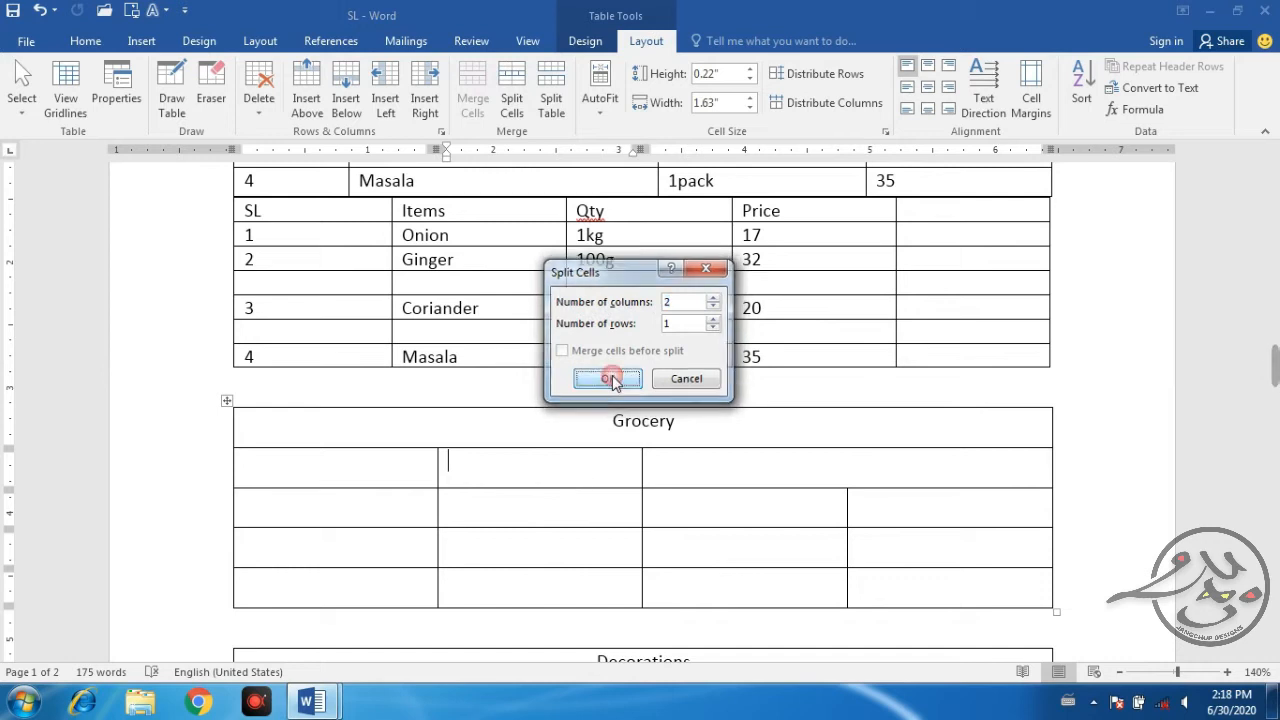
pyautogui.click(606, 486)
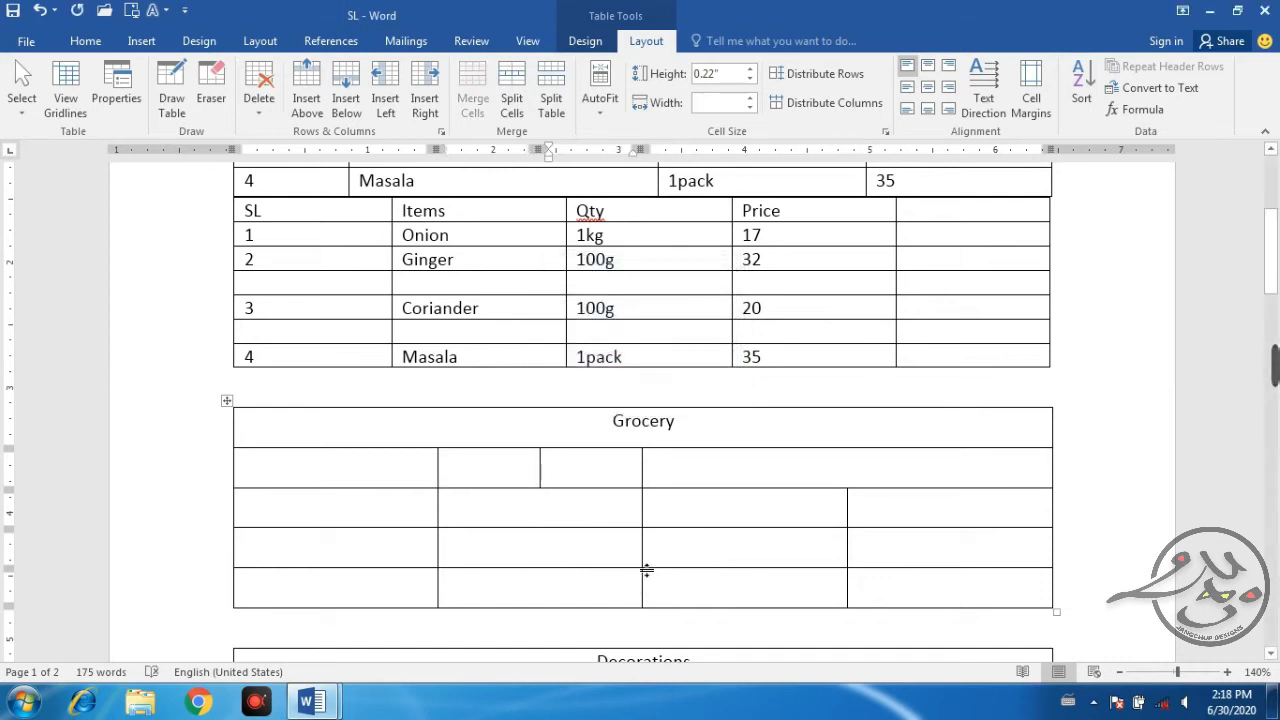
# Split the second cell of the Grocery table's fourth row into 2 columns and 1 row.
pyautogui.click(547, 549)
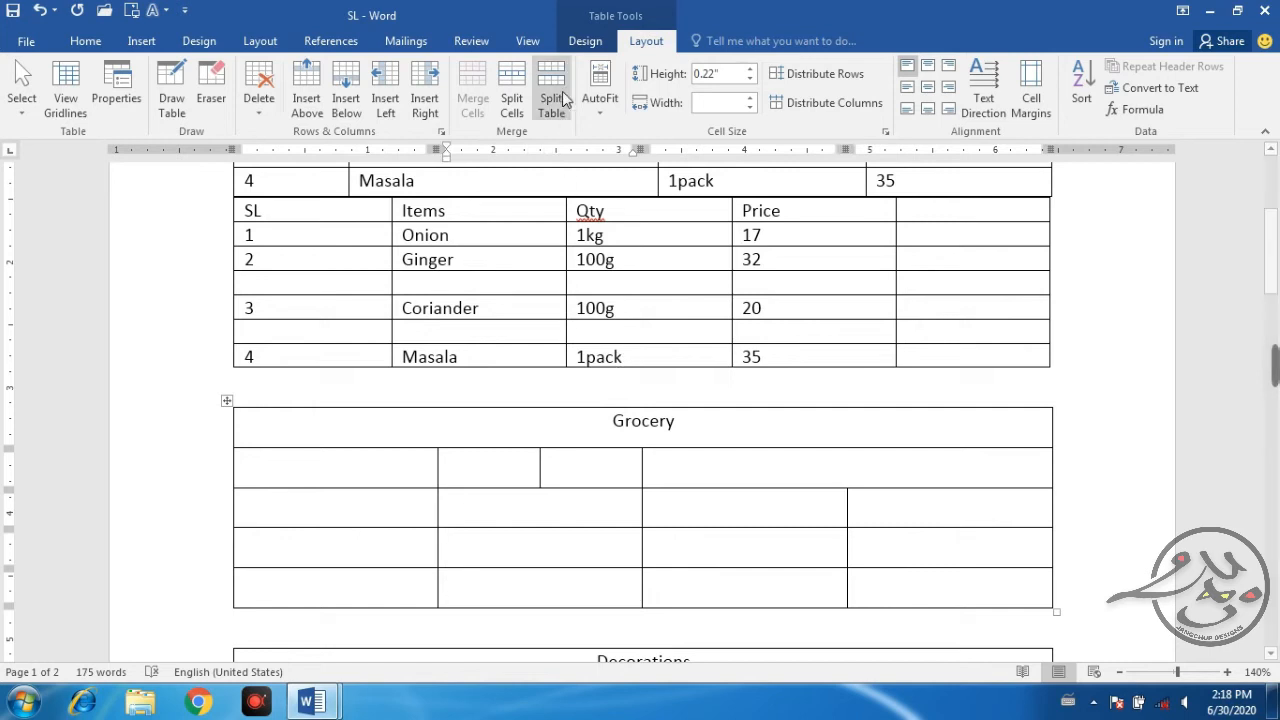
pyautogui.click(510, 100)
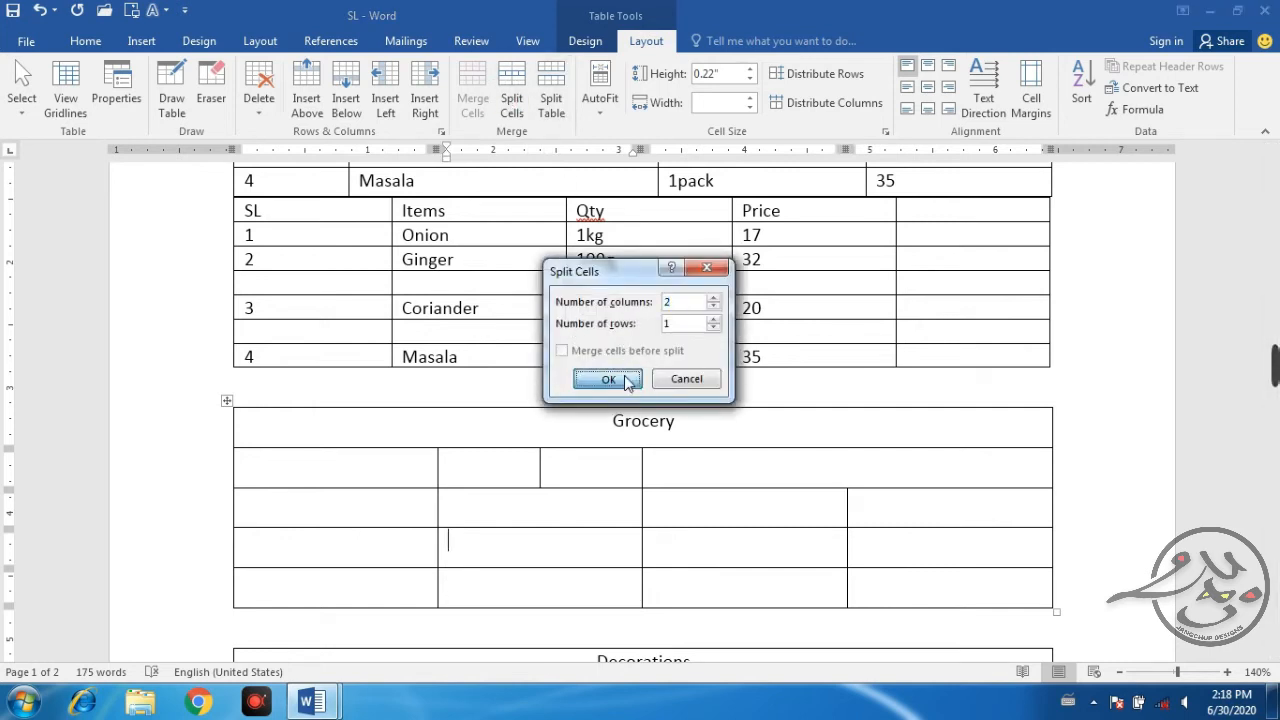
pyautogui.click(590, 379)
pyautogui.click(574, 559)
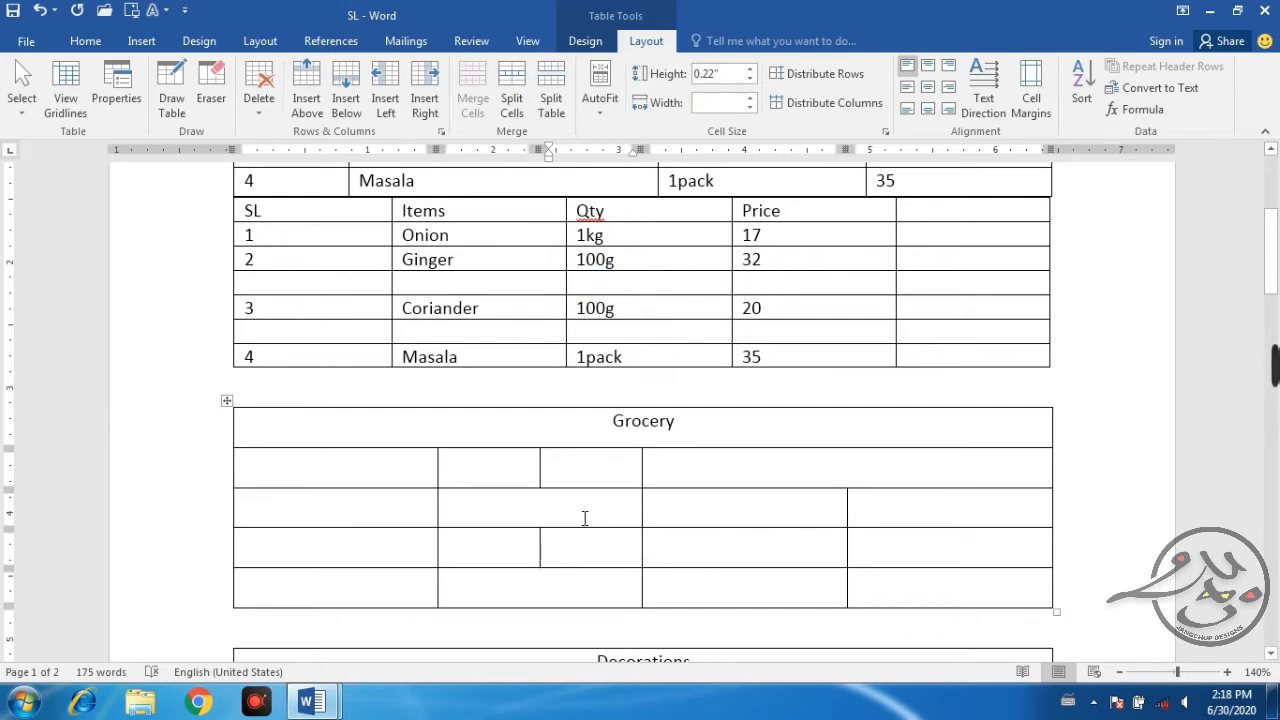
pyautogui.scroll(-1, 585, 518)
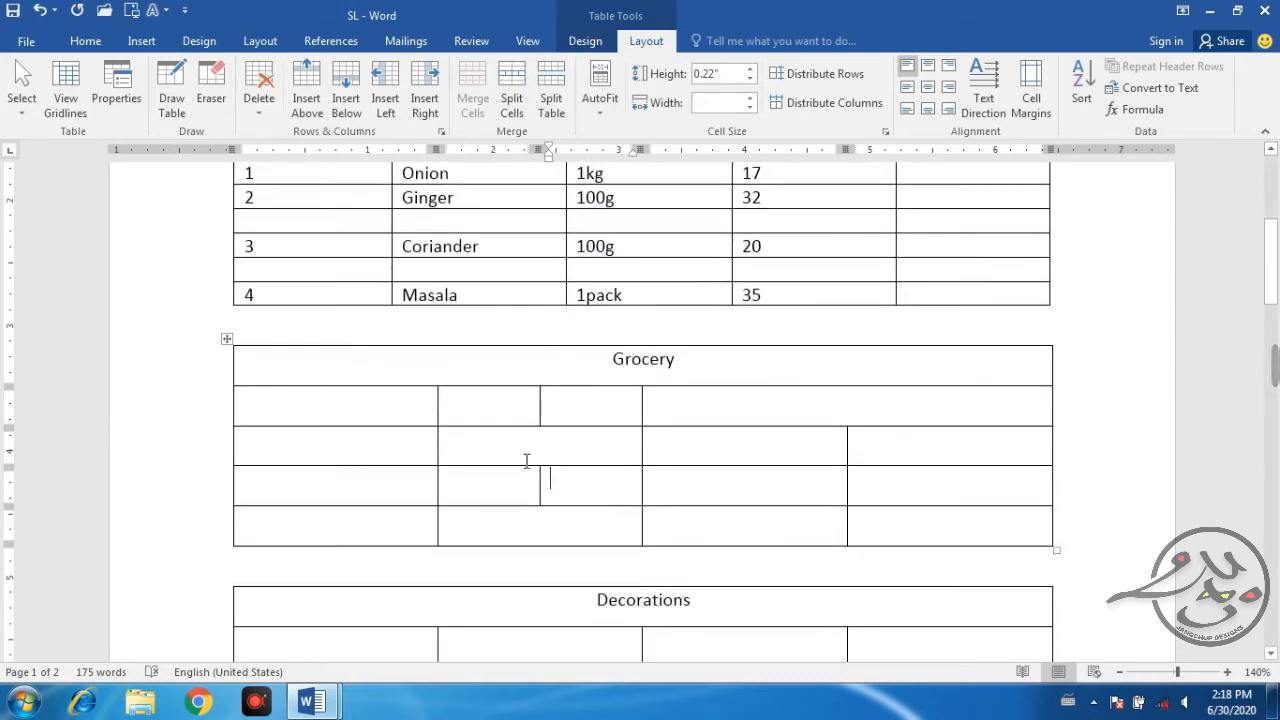
# Insert a blank table with 5 columns and 8 rows on the second page.
pyautogui.scroll(-3, 540, 465)
pyautogui.scroll(-8, 557, 449)
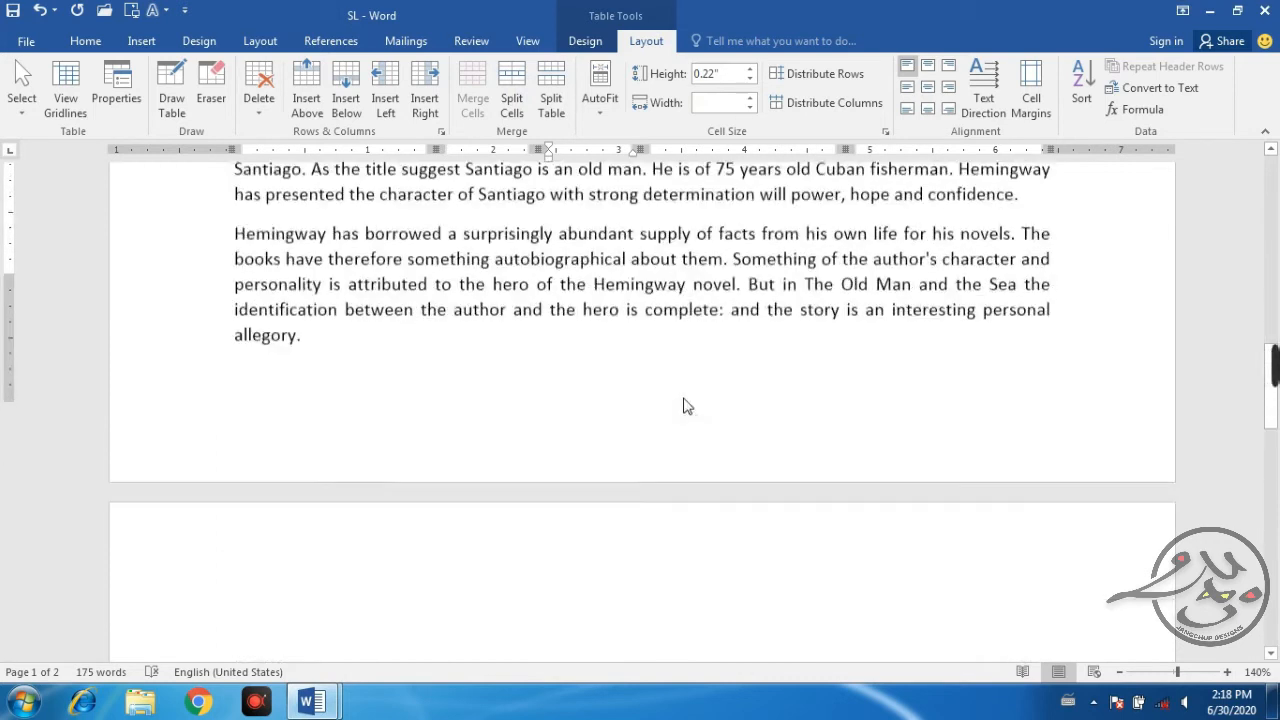
pyautogui.scroll(-6, 688, 405)
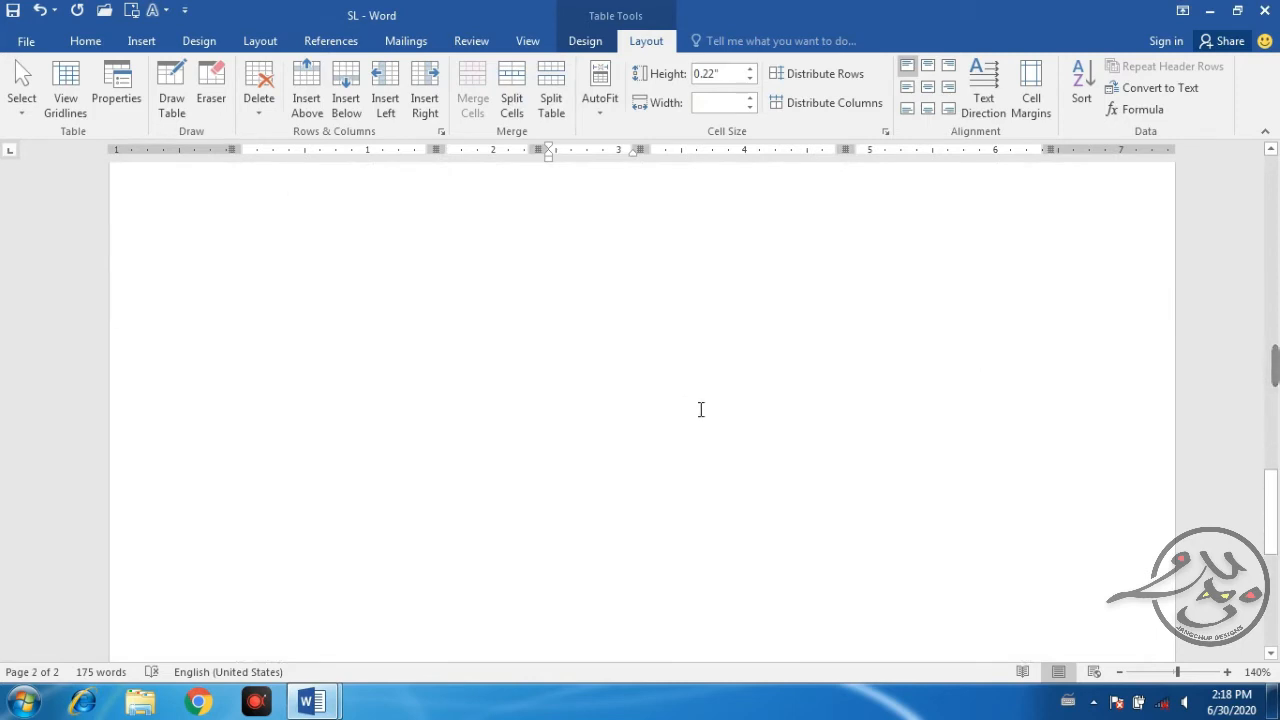
pyautogui.click(646, 381)
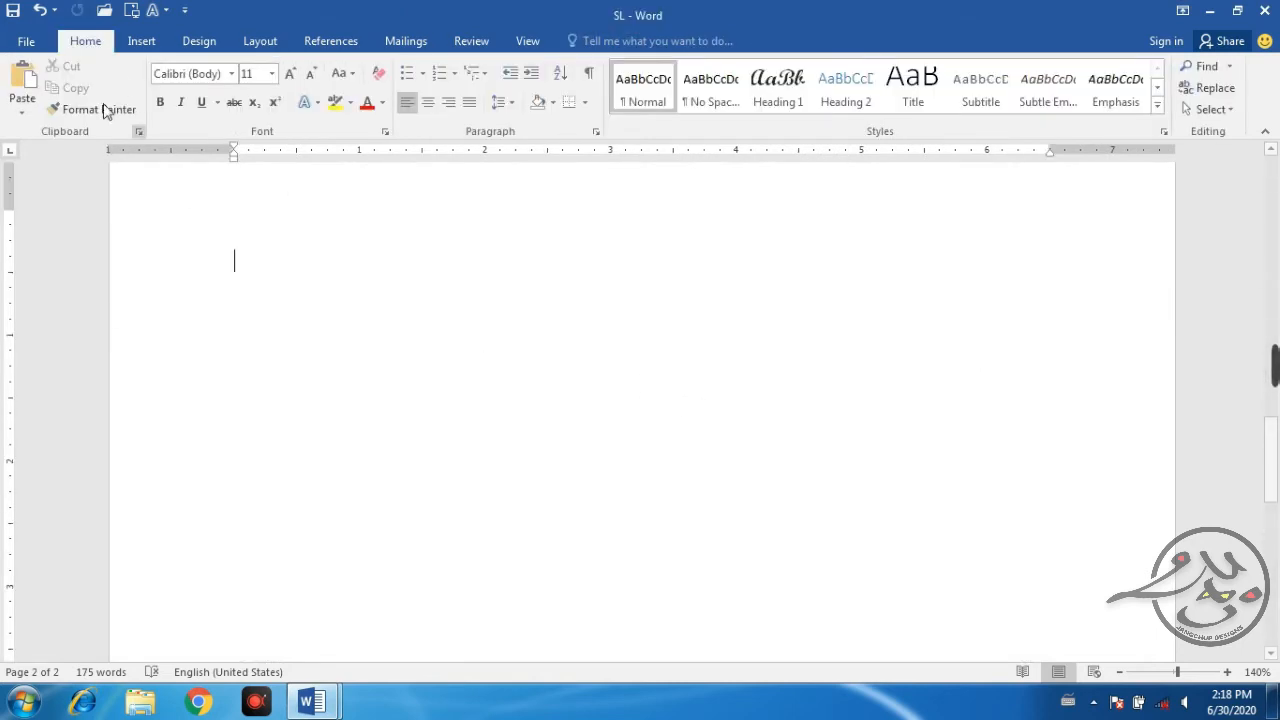
pyautogui.click(141, 41)
pyautogui.click(121, 100)
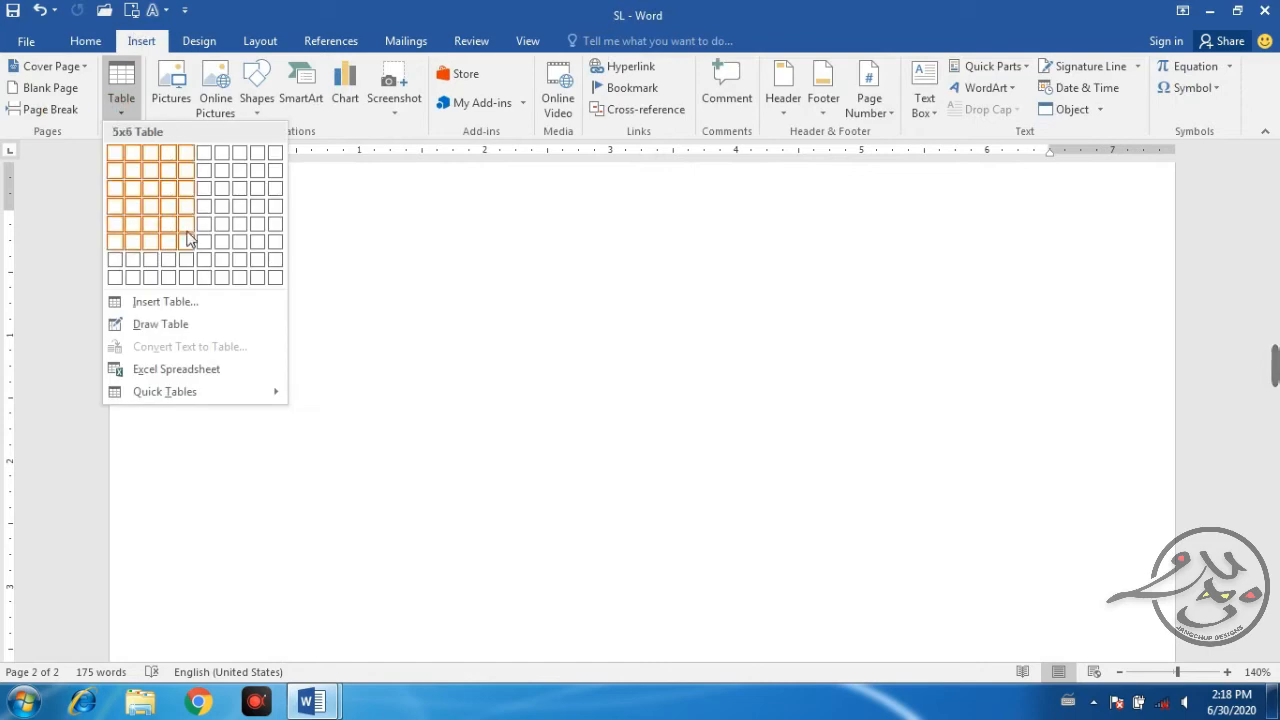
pyautogui.click(186, 277)
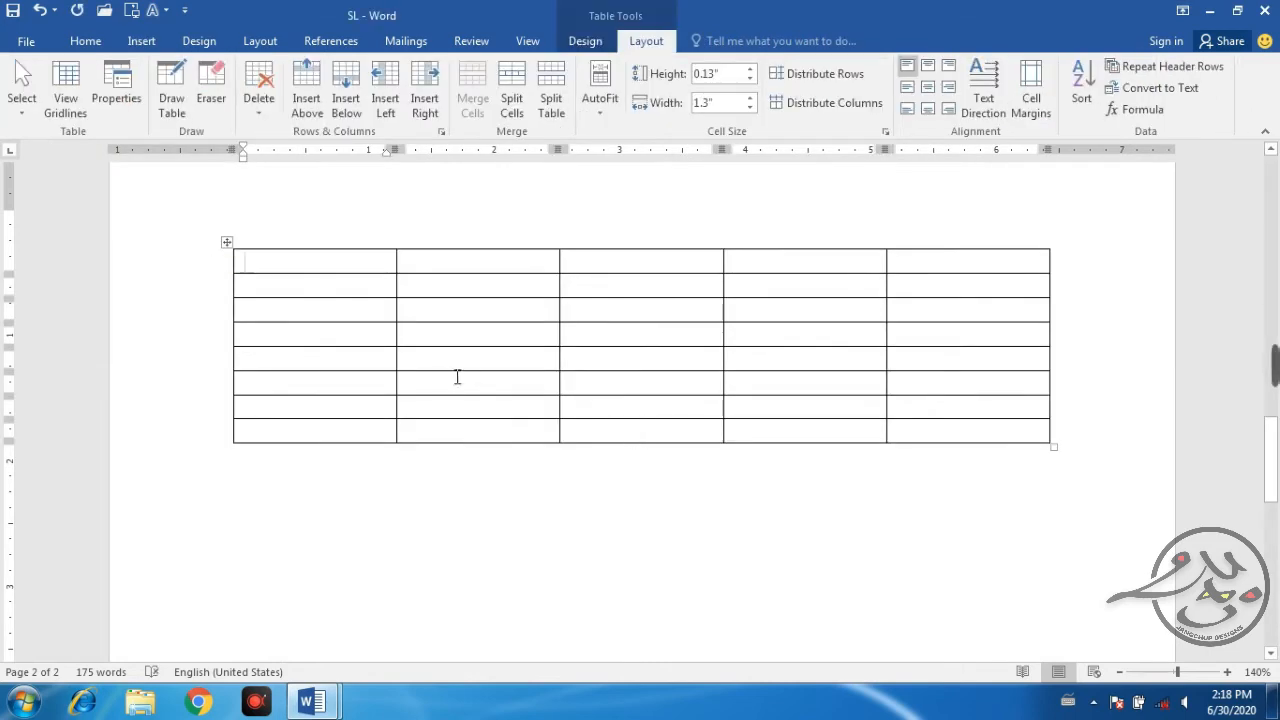
# Split the new table into two separate tables at its sixth row, and select each resulting table in turn.
pyautogui.moveTo(411, 265); pyautogui.dragTo(945, 352)
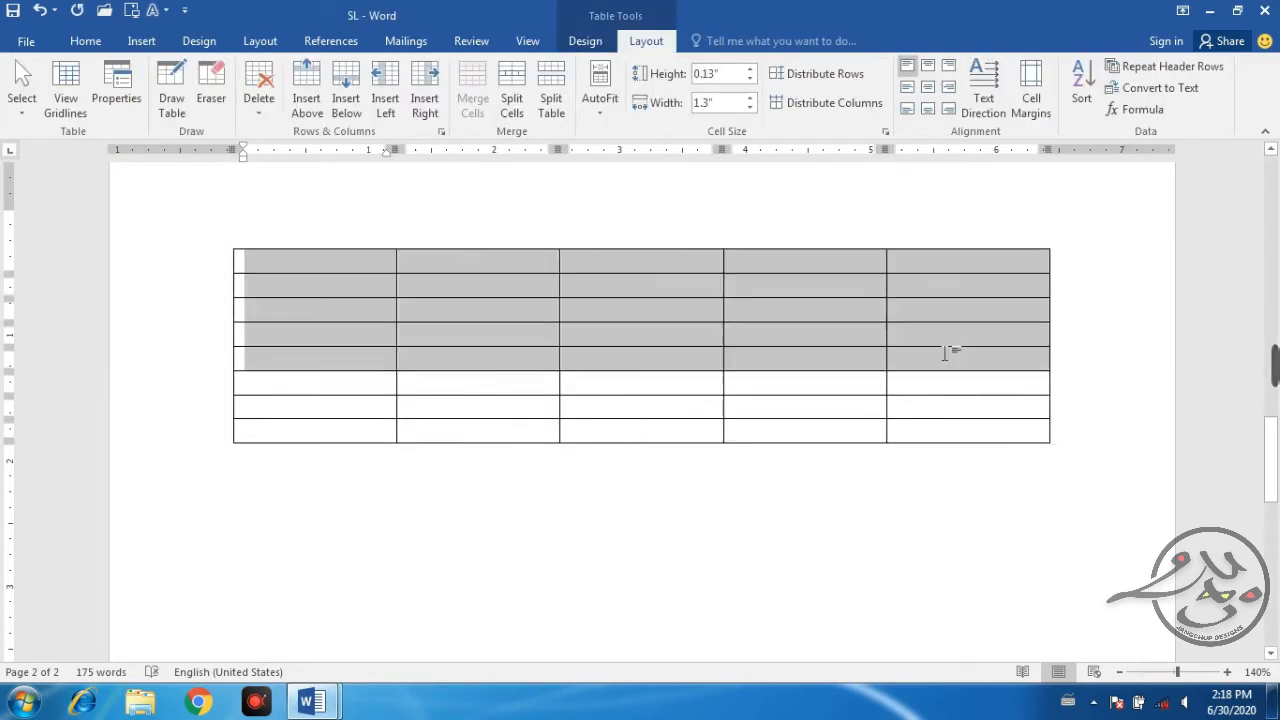
pyautogui.click(379, 388)
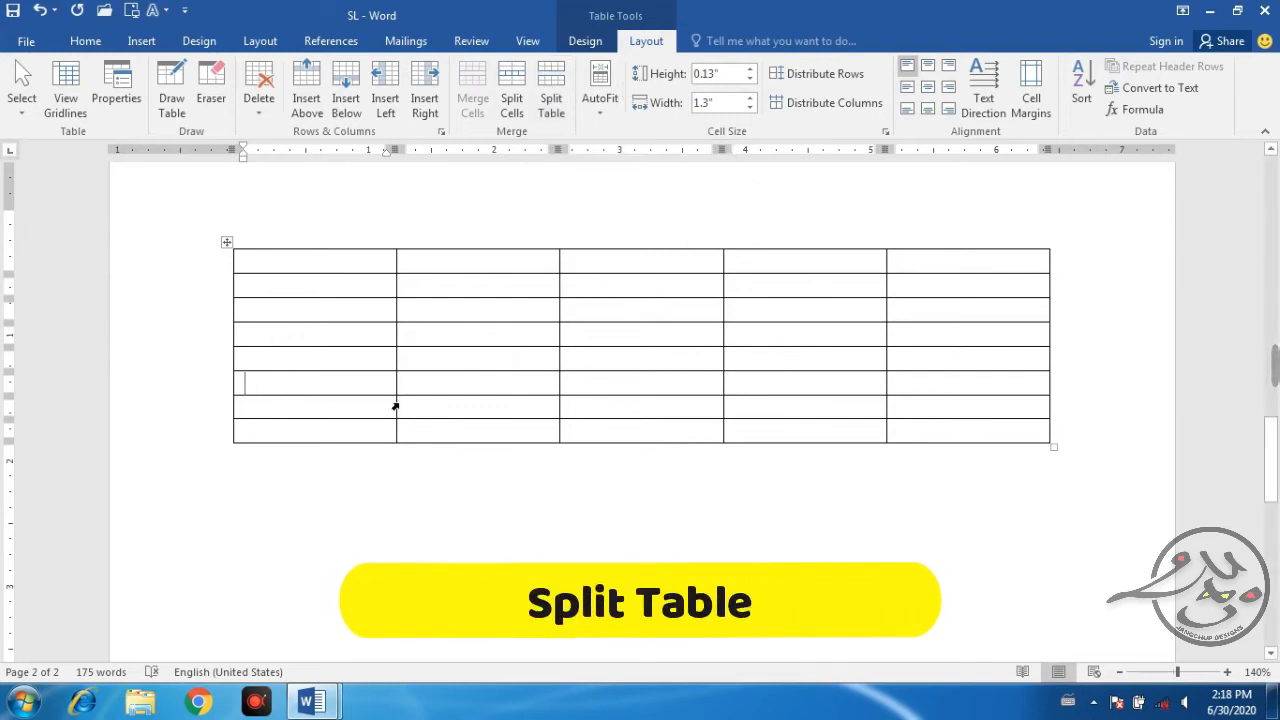
pyautogui.click(551, 78)
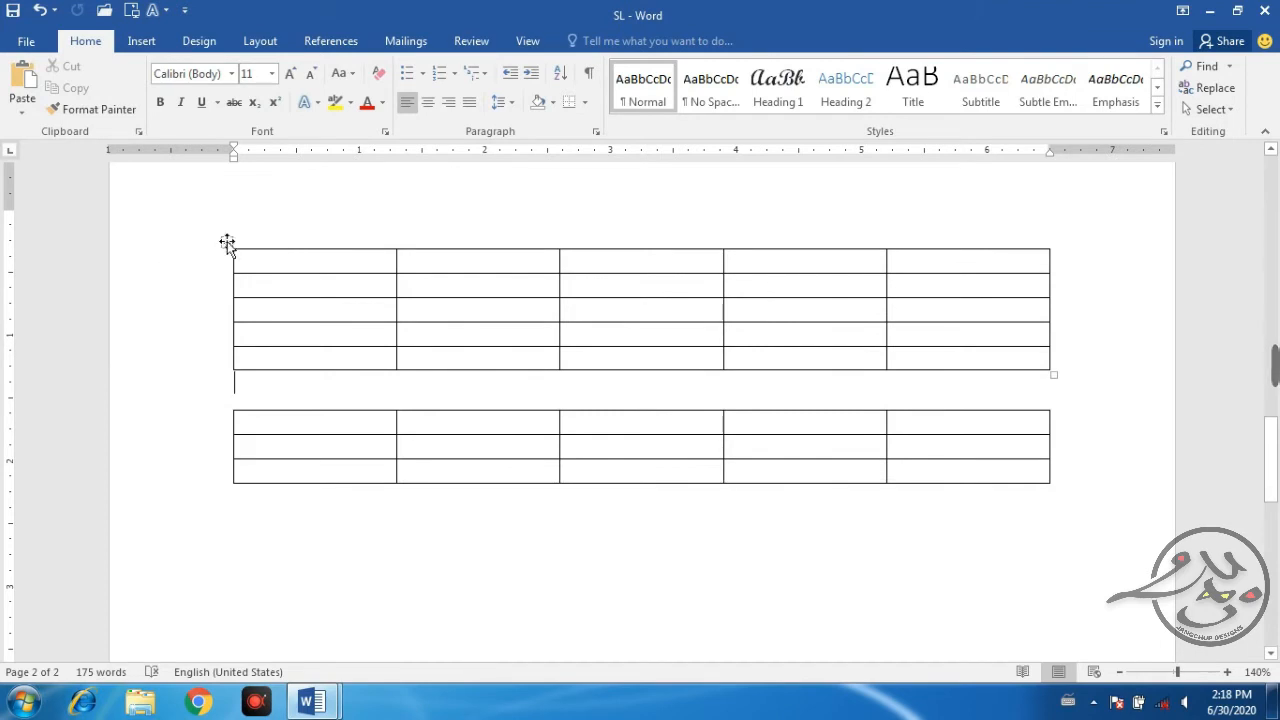
pyautogui.click(226, 242)
pyautogui.click(267, 423)
pyautogui.click(226, 403)
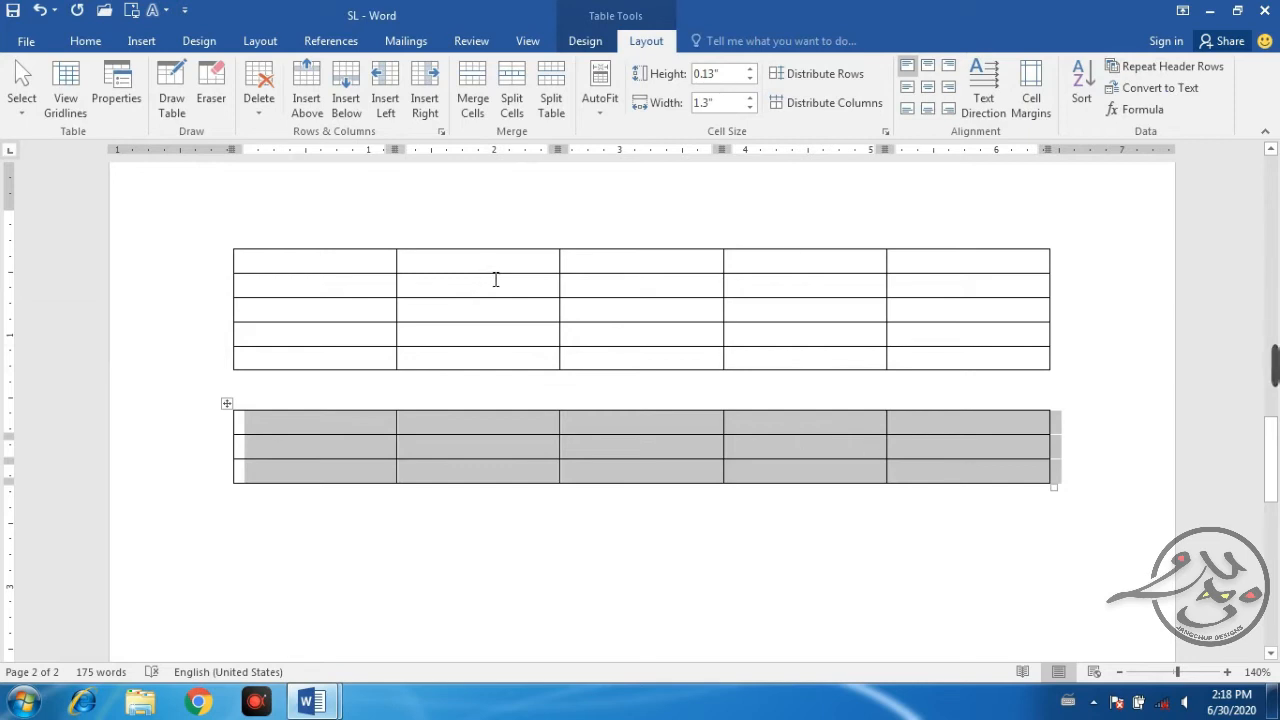
pyautogui.scroll(15, 706, 296)
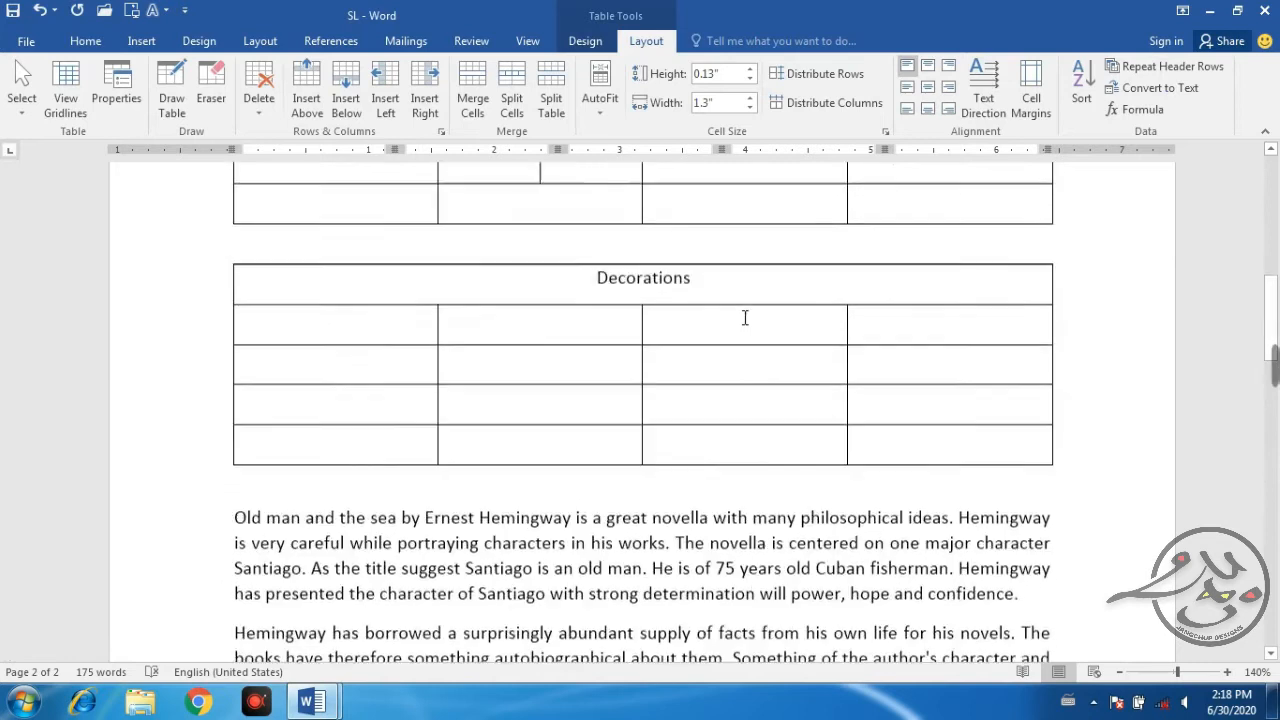
pyautogui.scroll(8, 744, 317)
pyautogui.scroll(-2, 744, 317)
pyautogui.scroll(-8, 754, 277)
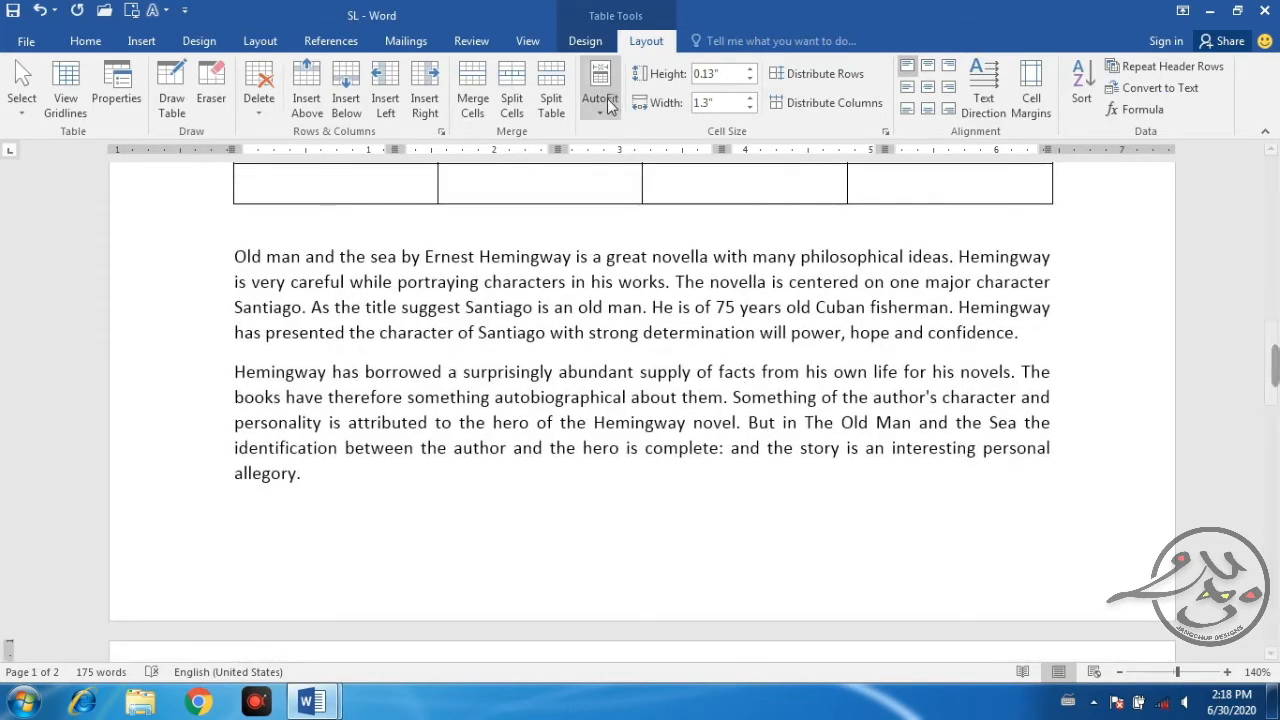
pyautogui.click(603, 100)
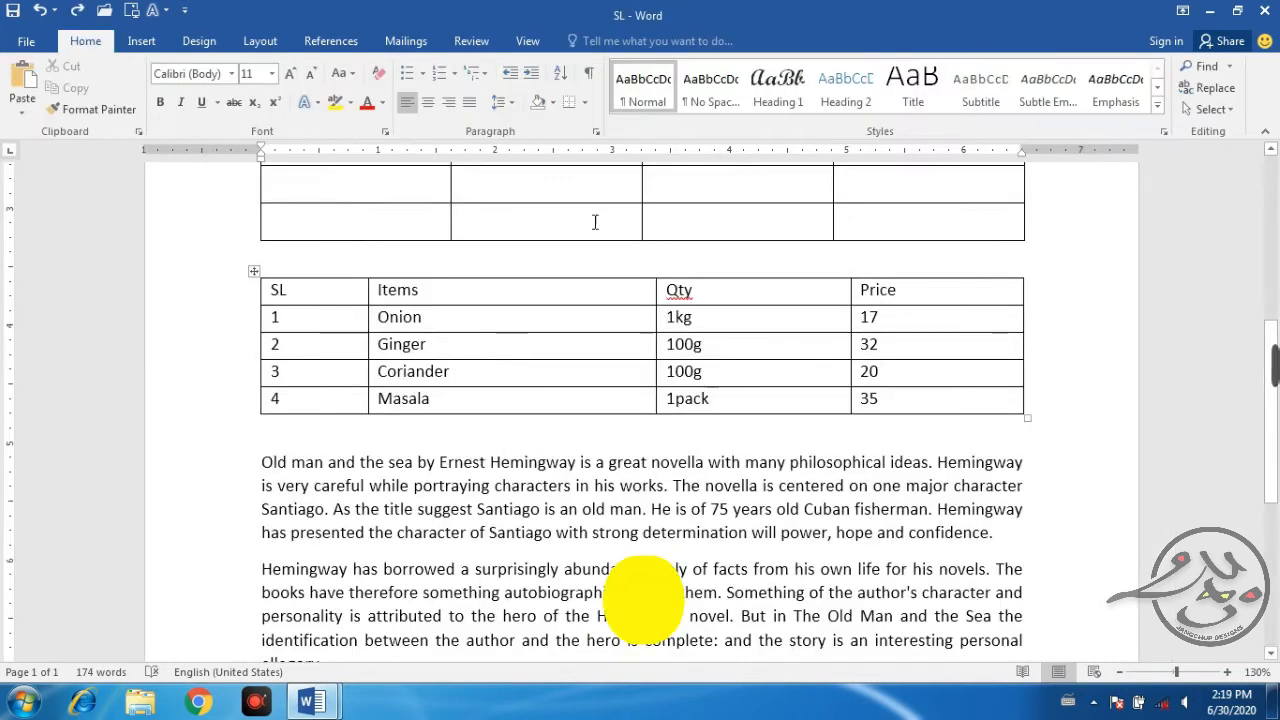
# Select the whole table with SL, Items, Qty and Price above the Hemingway text and apply AutoFit Contents.
pyautogui.click(346, 291)
pyautogui.click(638, 45)
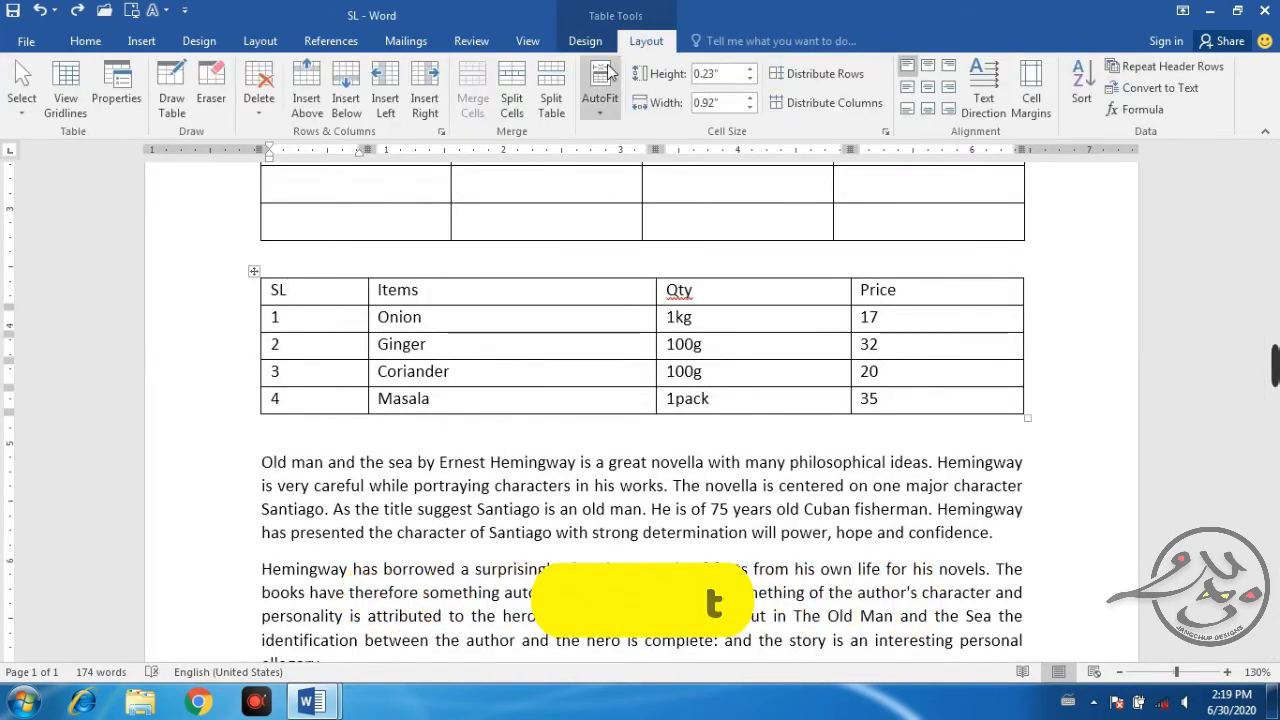
pyautogui.click(254, 272)
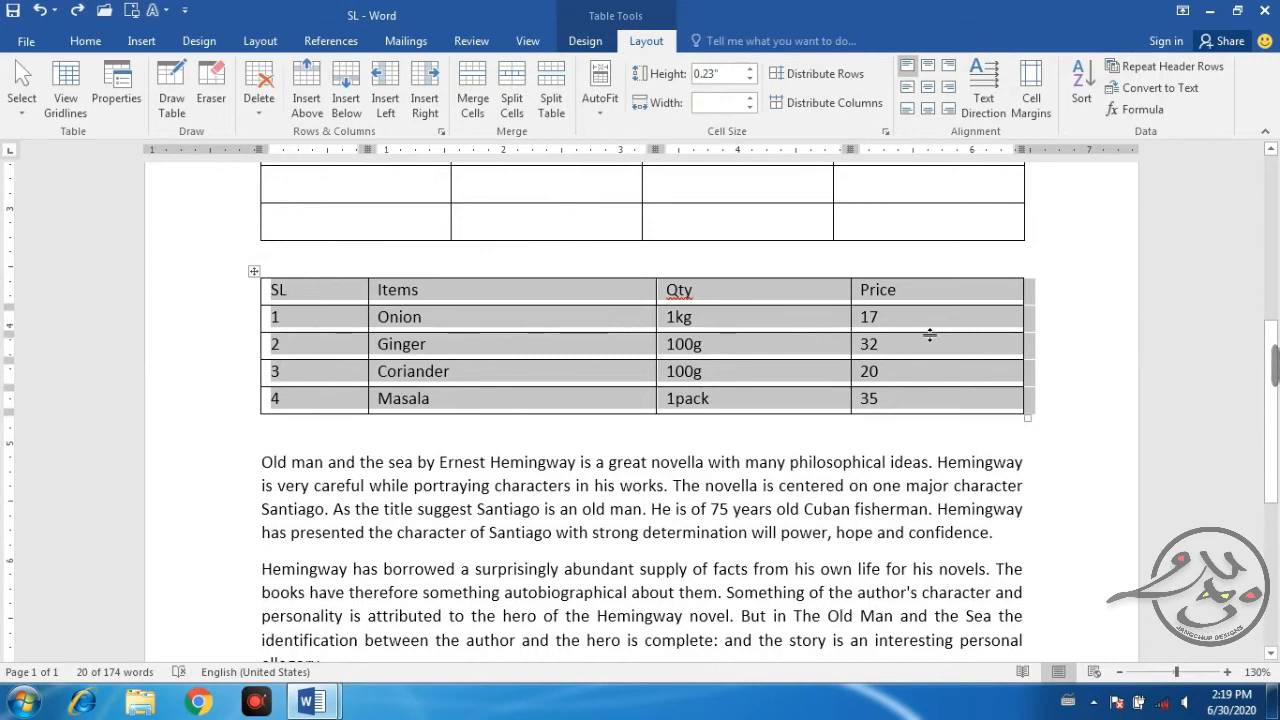
pyautogui.click(598, 113)
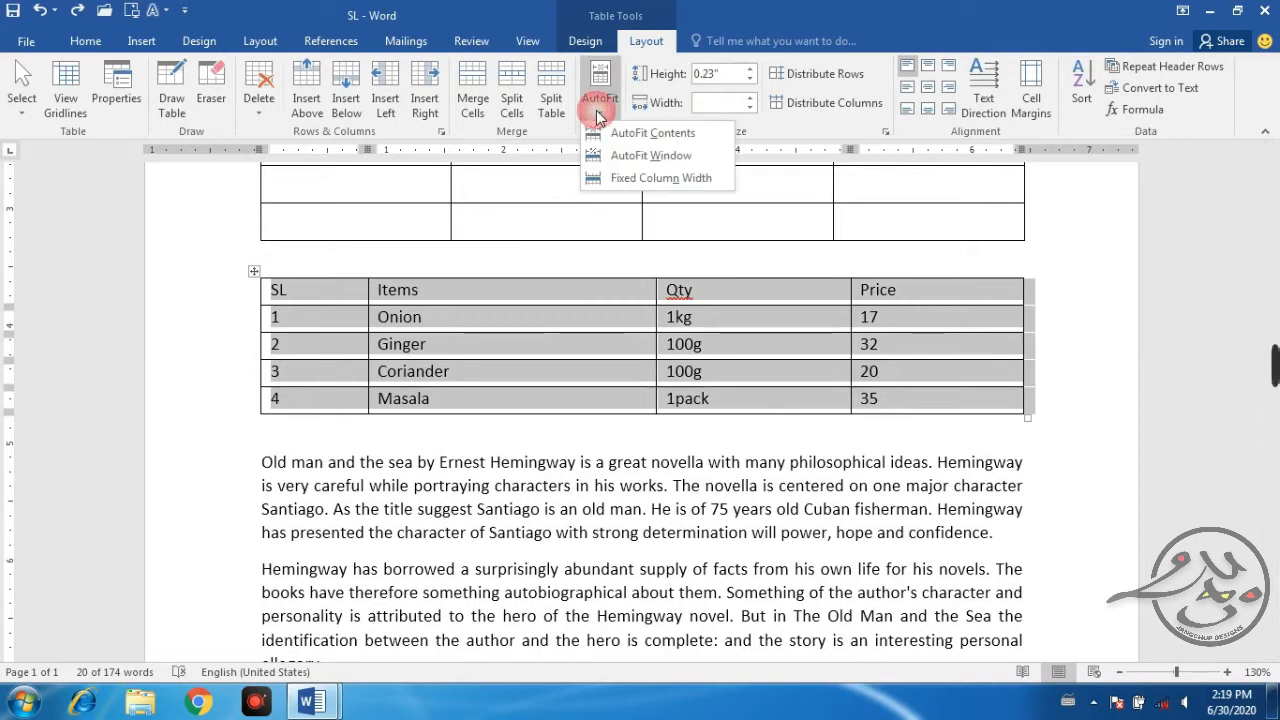
pyautogui.click(652, 135)
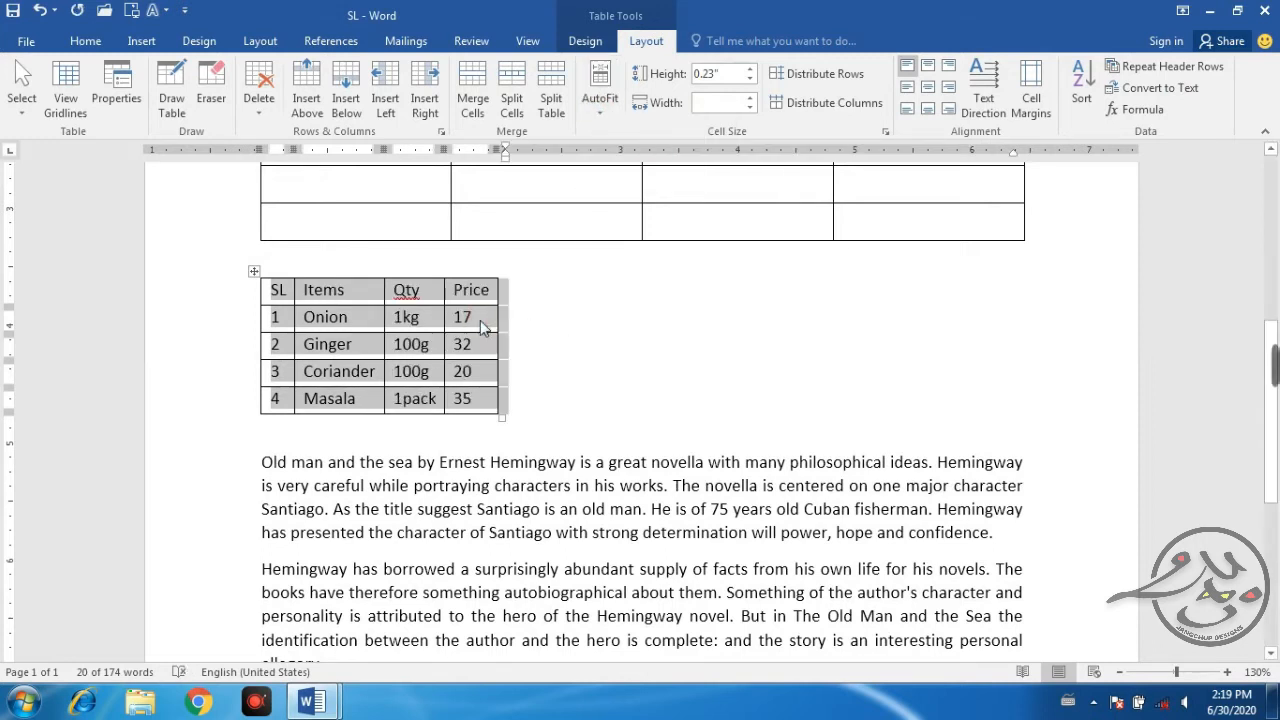
pyautogui.click(490, 350)
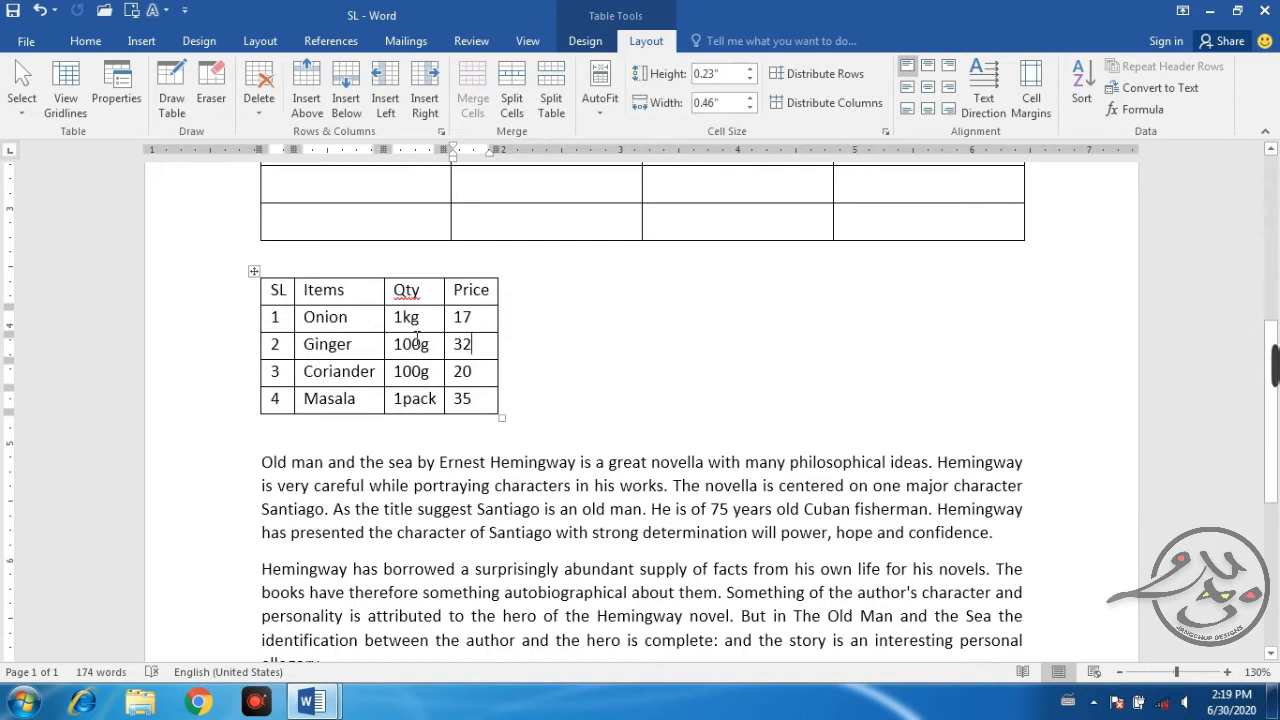
# Try moving the fitted item table up to the page's upper-right corner, and undo the move.
pyautogui.moveTo(254, 276); pyautogui.dragTo(820, 303)
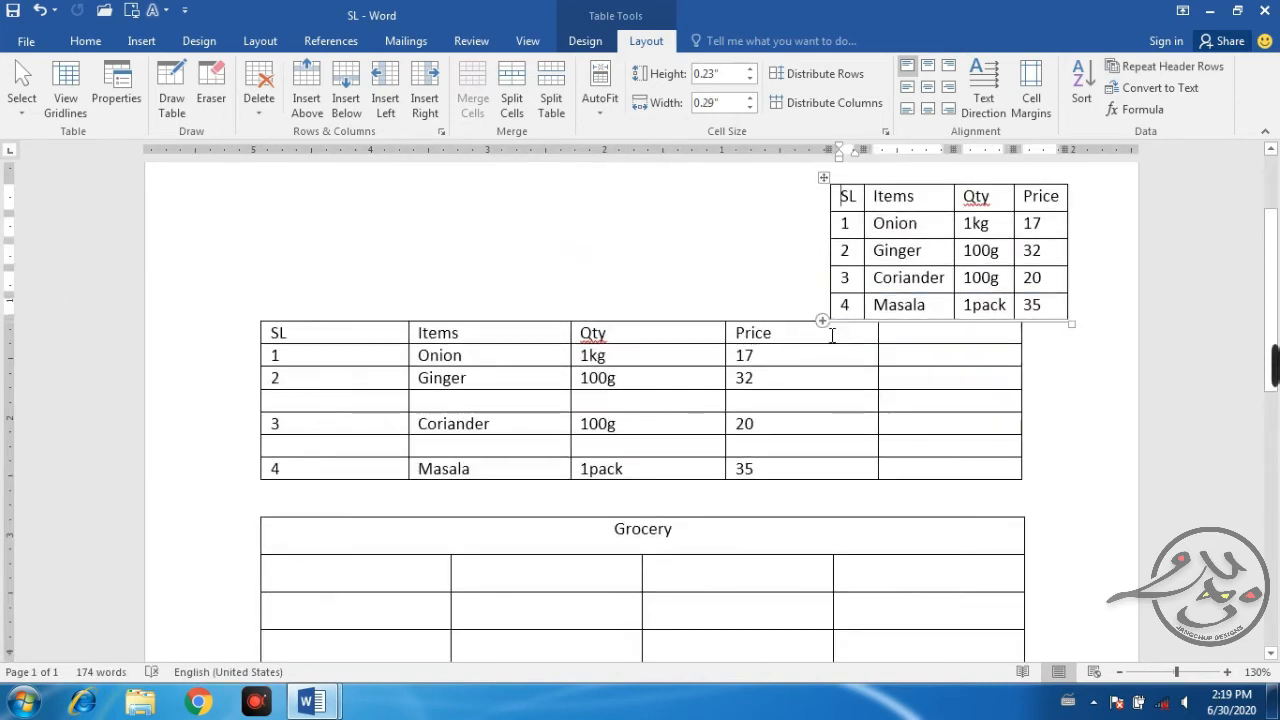
pyautogui.hotkey('ctrl', 'z')
pyautogui.scroll(-4, 621, 531)
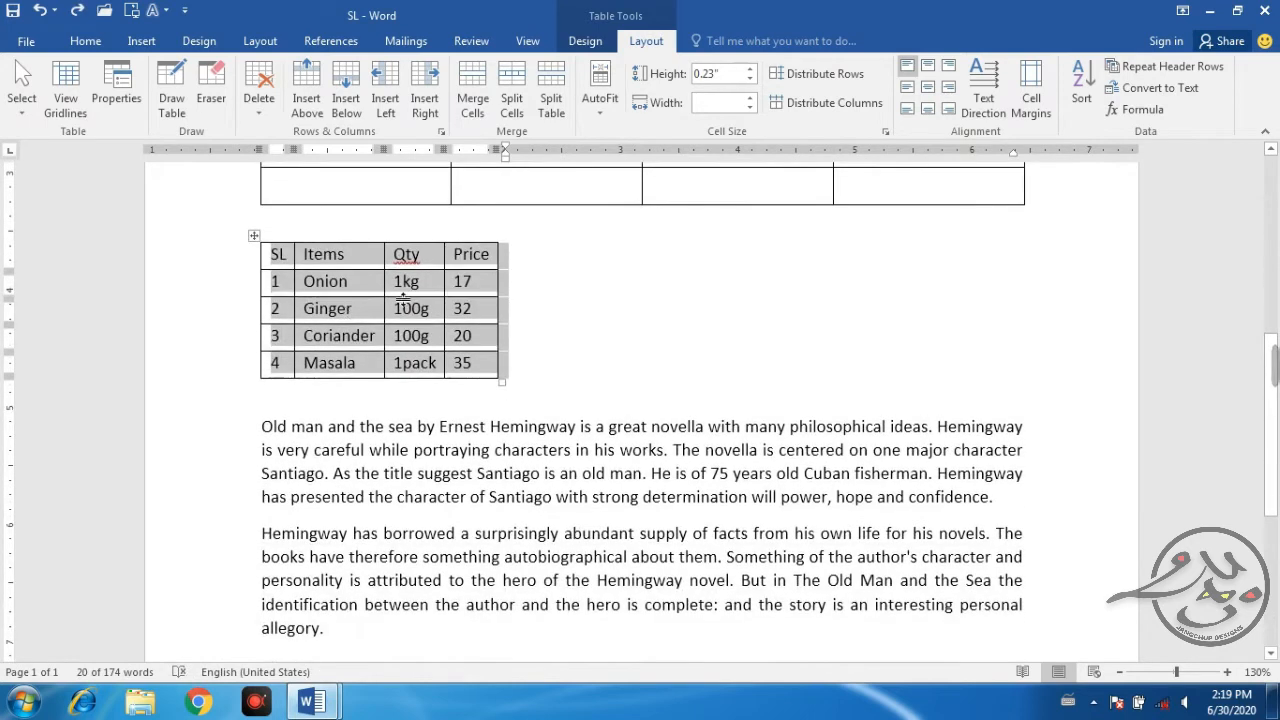
pyautogui.click(409, 306)
pyautogui.click(322, 420)
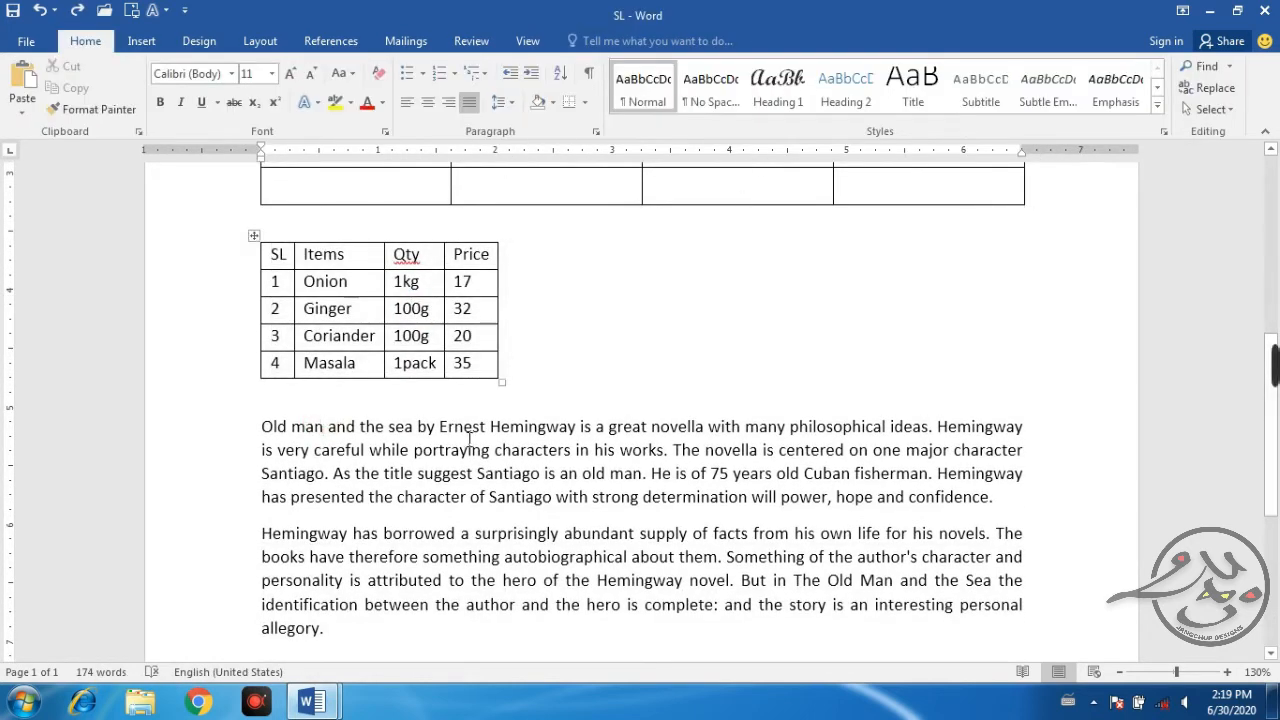
# Set the item table's text wrapping to Around in its table properties.
pyautogui.click(412, 360)
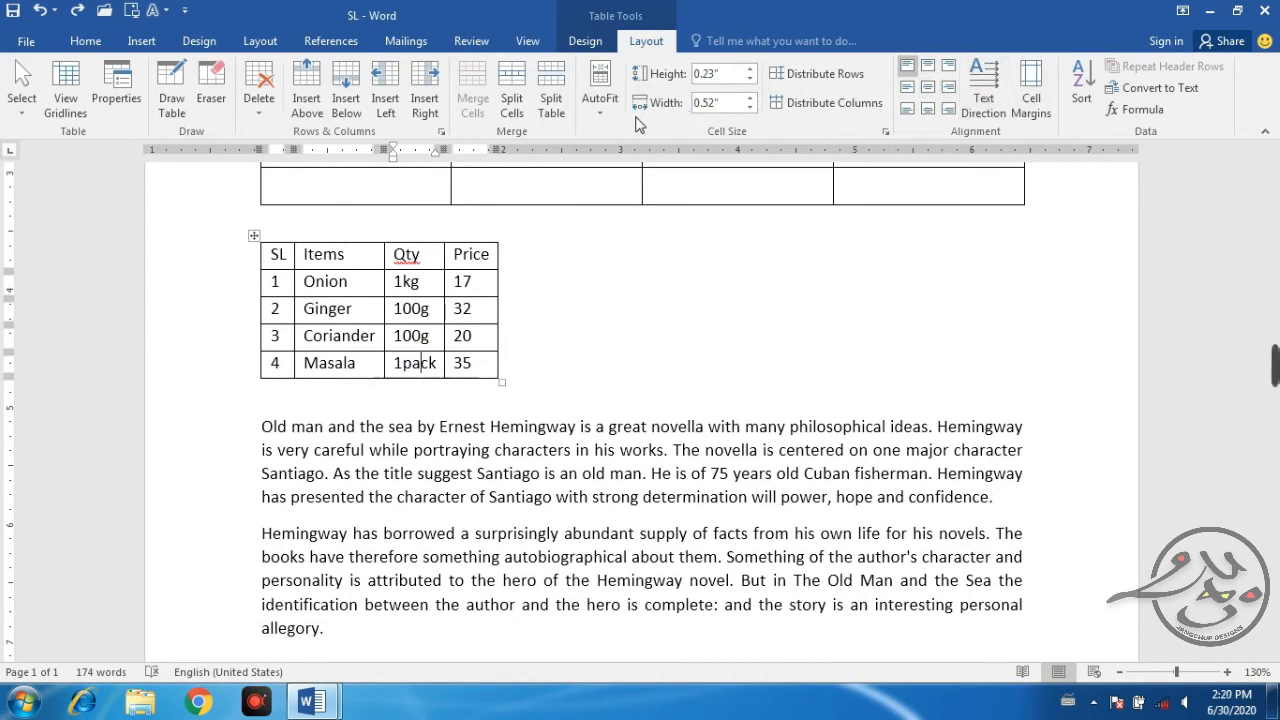
pyautogui.click(885, 132)
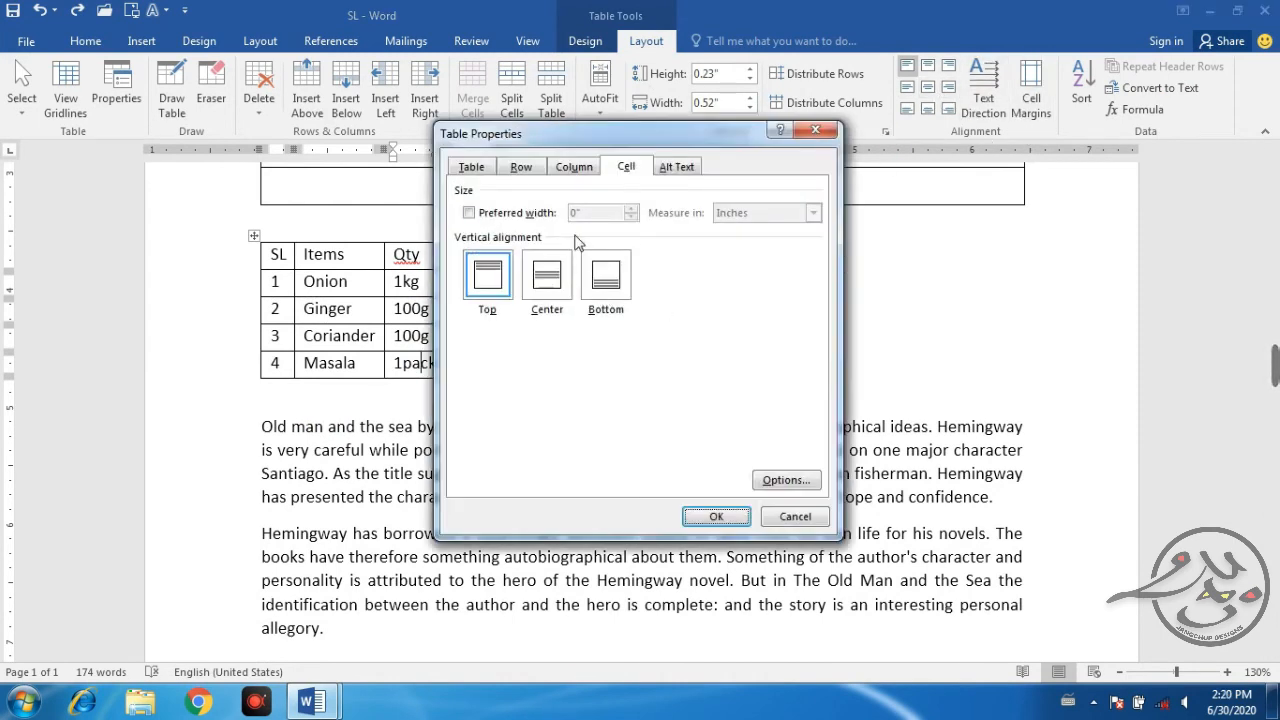
pyautogui.click(474, 168)
pyautogui.click(548, 368)
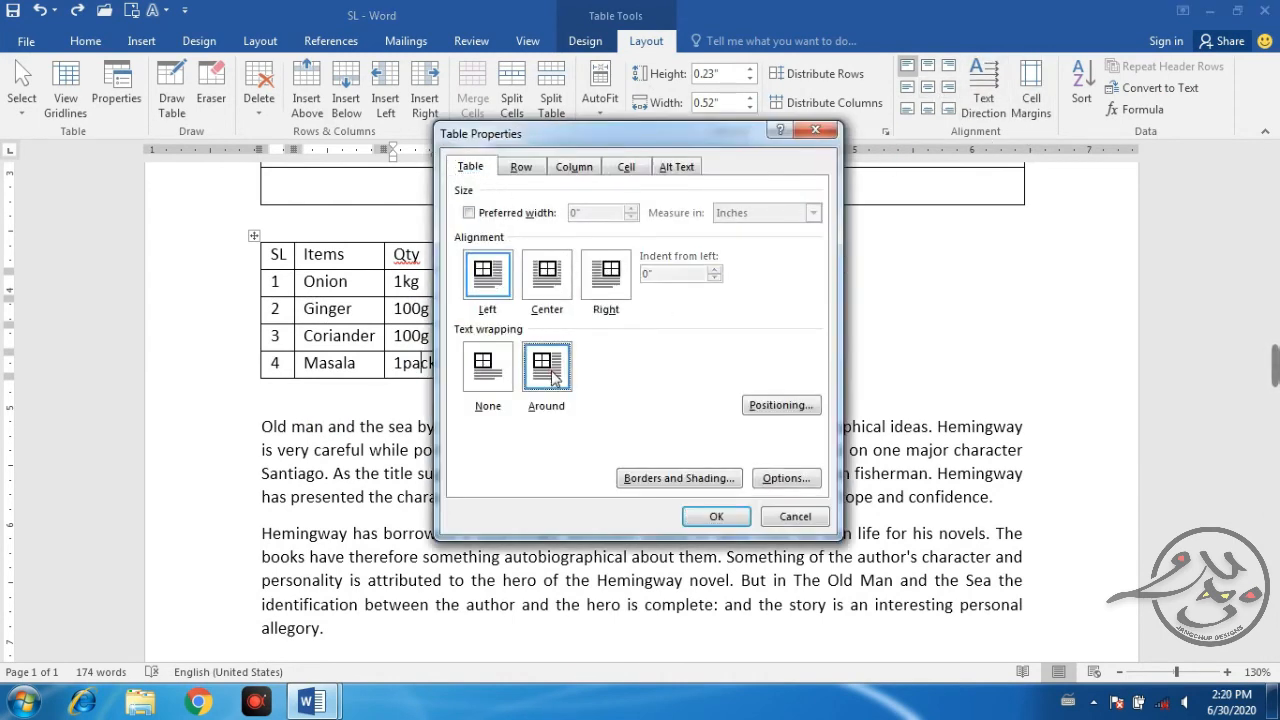
pyautogui.click(716, 516)
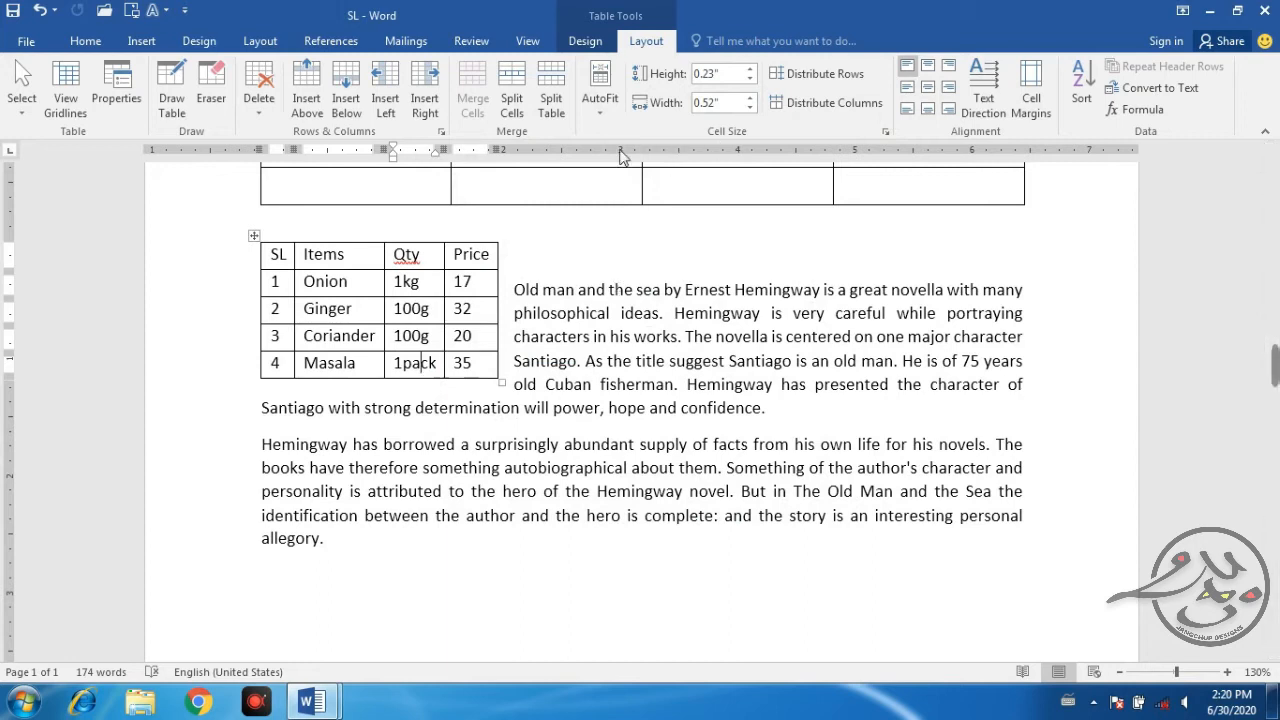
# Undo the text wrapping change and the AutoFit Contents resizing of the item table.
pyautogui.click(600, 100)
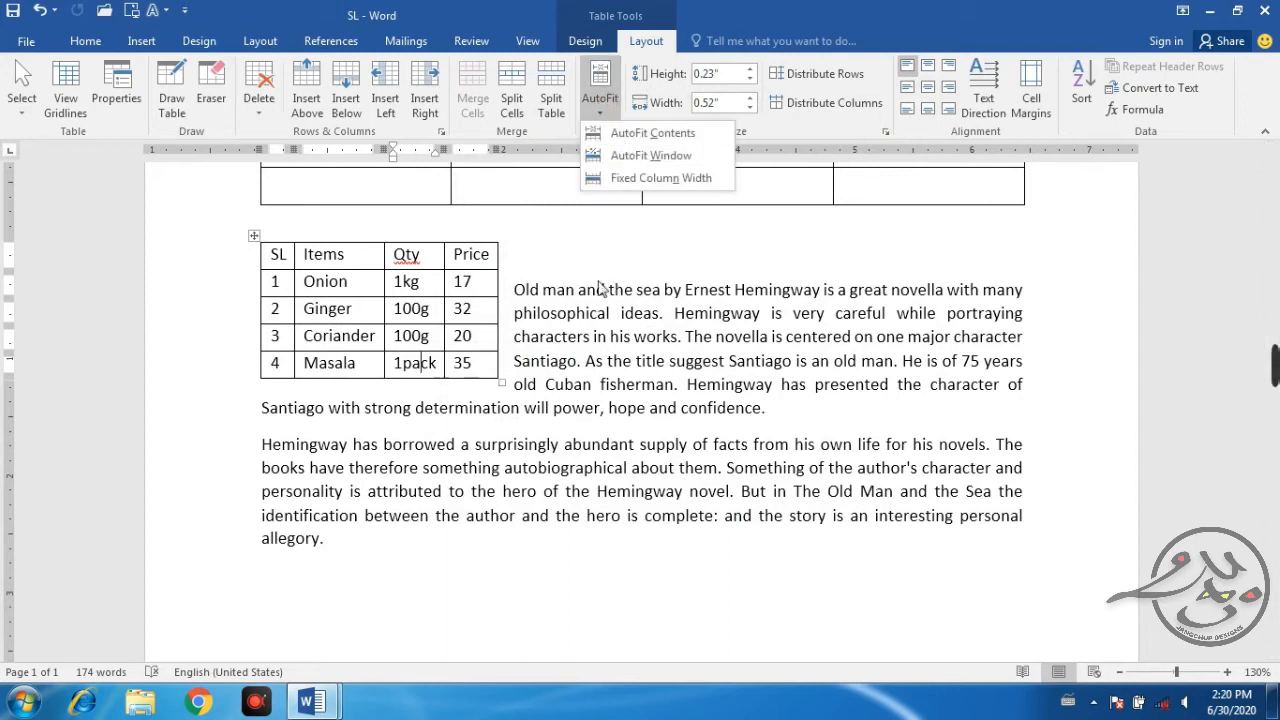
pyautogui.click(585, 336)
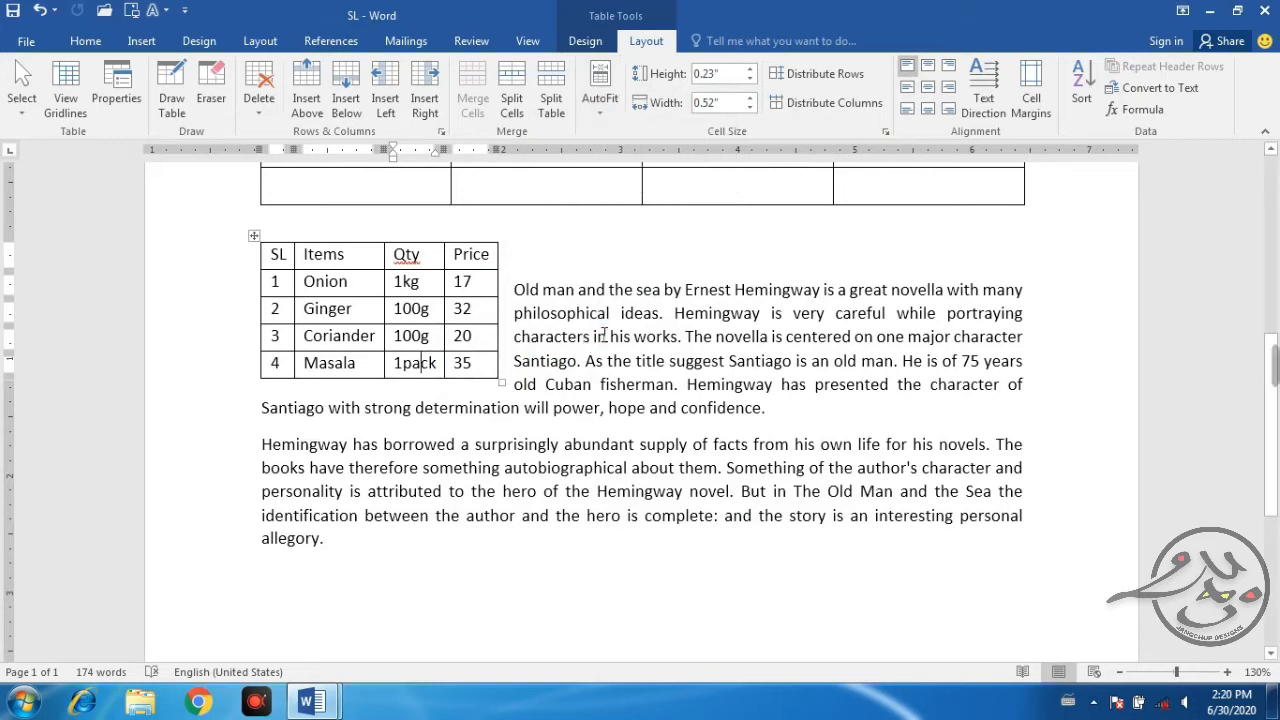
pyautogui.hotkey('ctrl', 'z')
pyautogui.hotkey('ctrl', 'z')
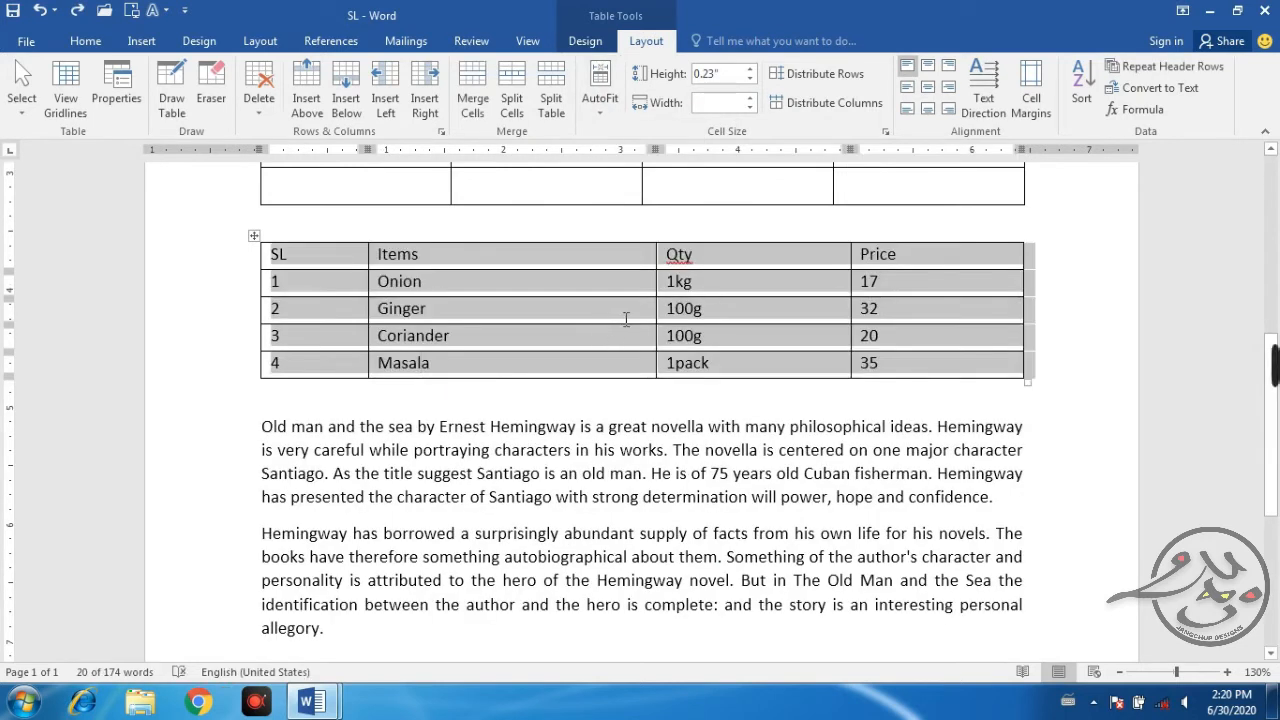
# Apply AutoFit Window to the selected item table and deselect it.
pyautogui.click(605, 108)
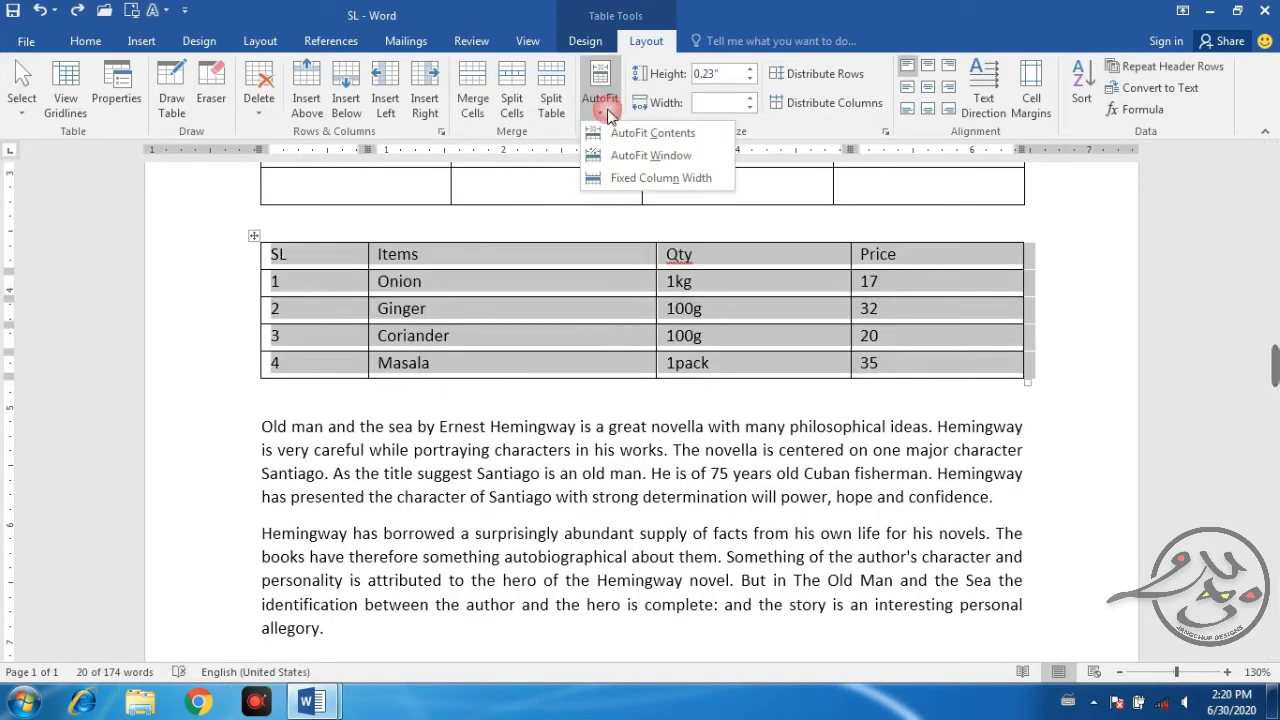
pyautogui.click(633, 158)
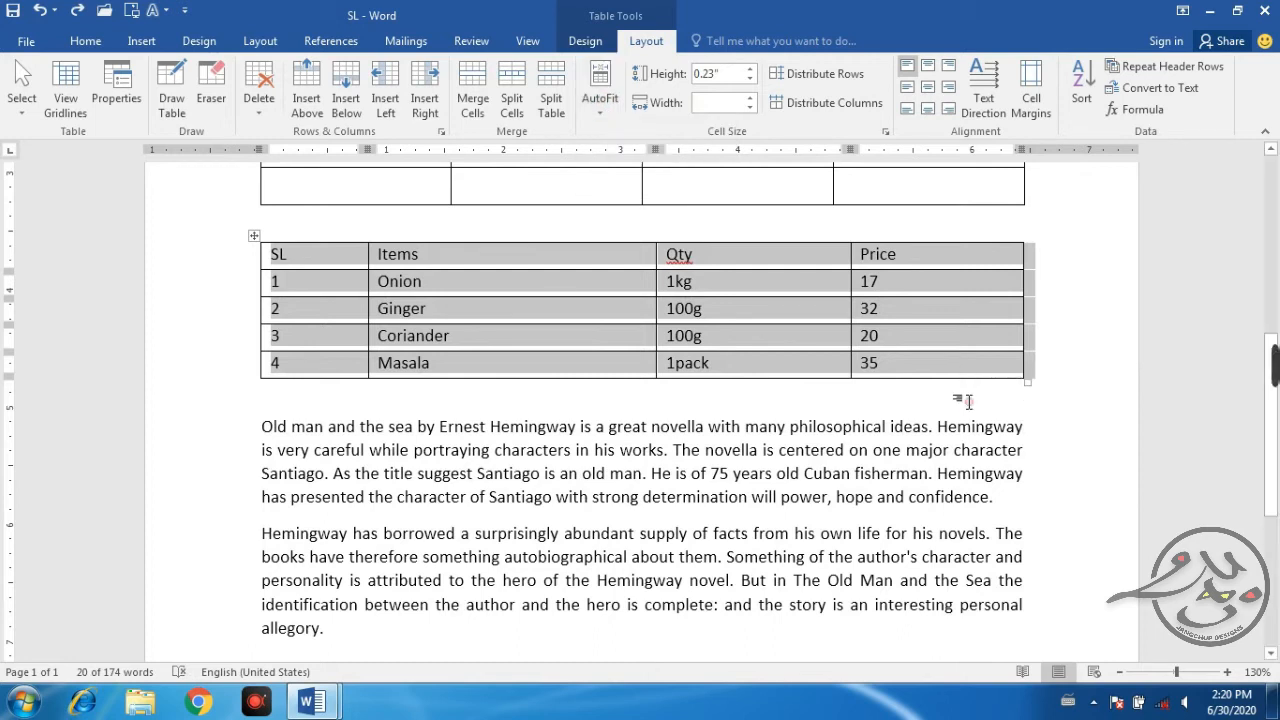
pyautogui.click(965, 402)
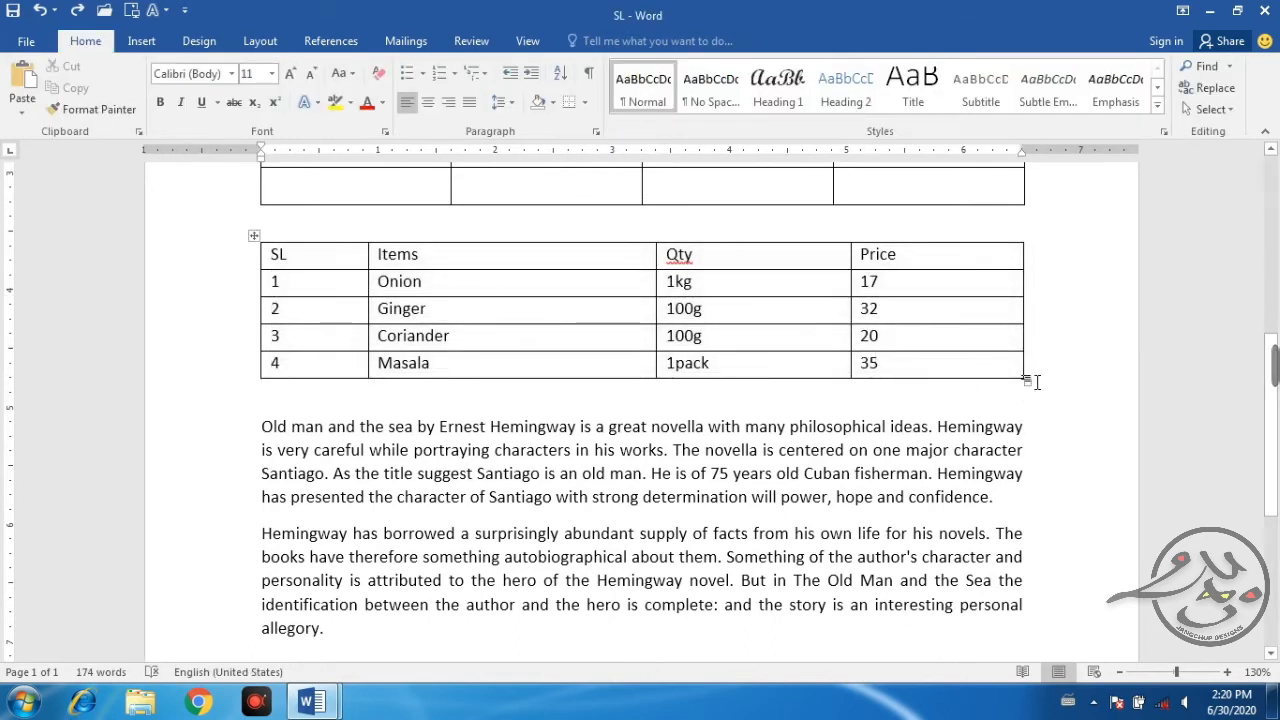
# Shrink the item table's columns to their text with AutoFit Contents.
pyautogui.click(603, 237)
pyautogui.click(600, 85)
pyautogui.click(633, 145)
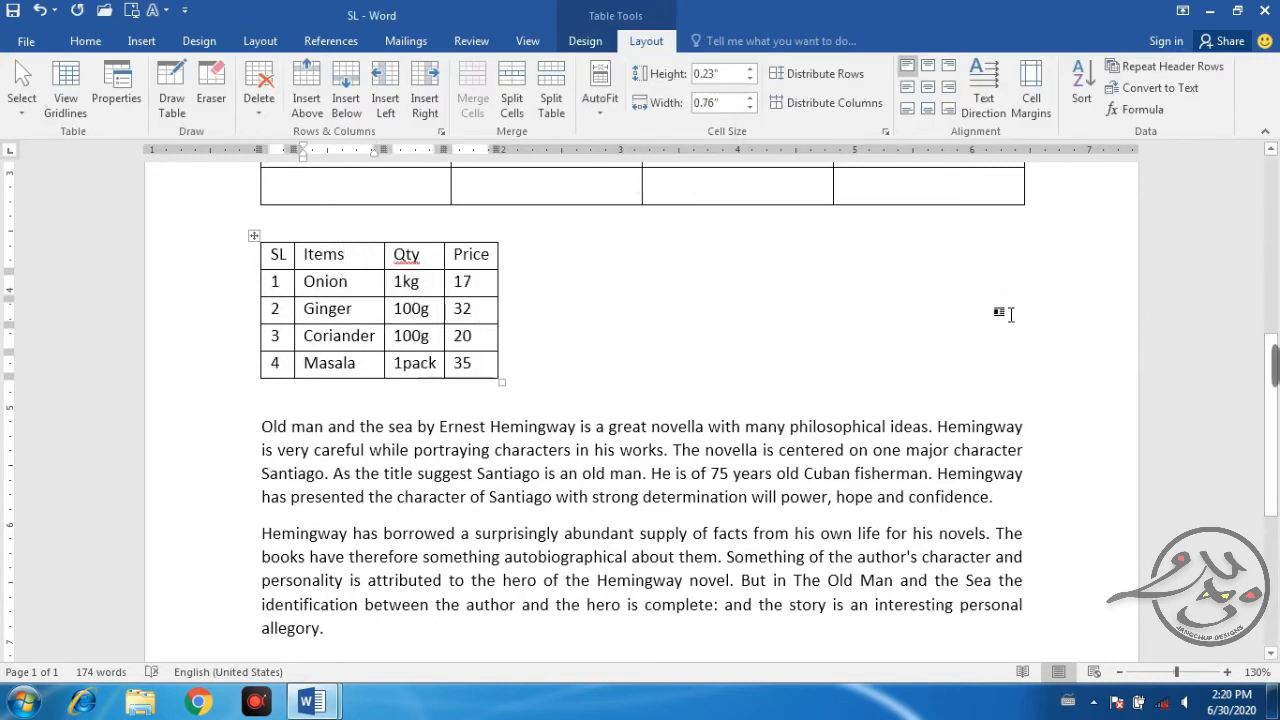
# Stretch the shrunken item table across the page's text width with AutoFit Window.
pyautogui.click(600, 88)
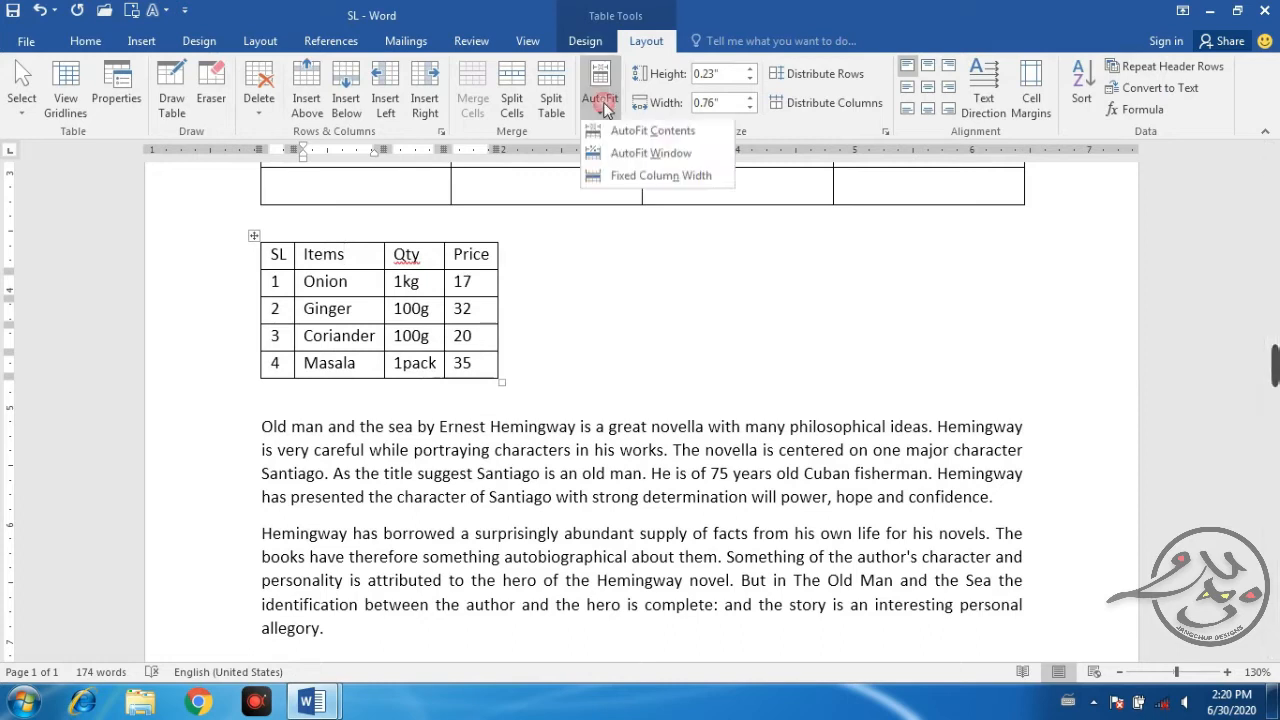
pyautogui.click(622, 155)
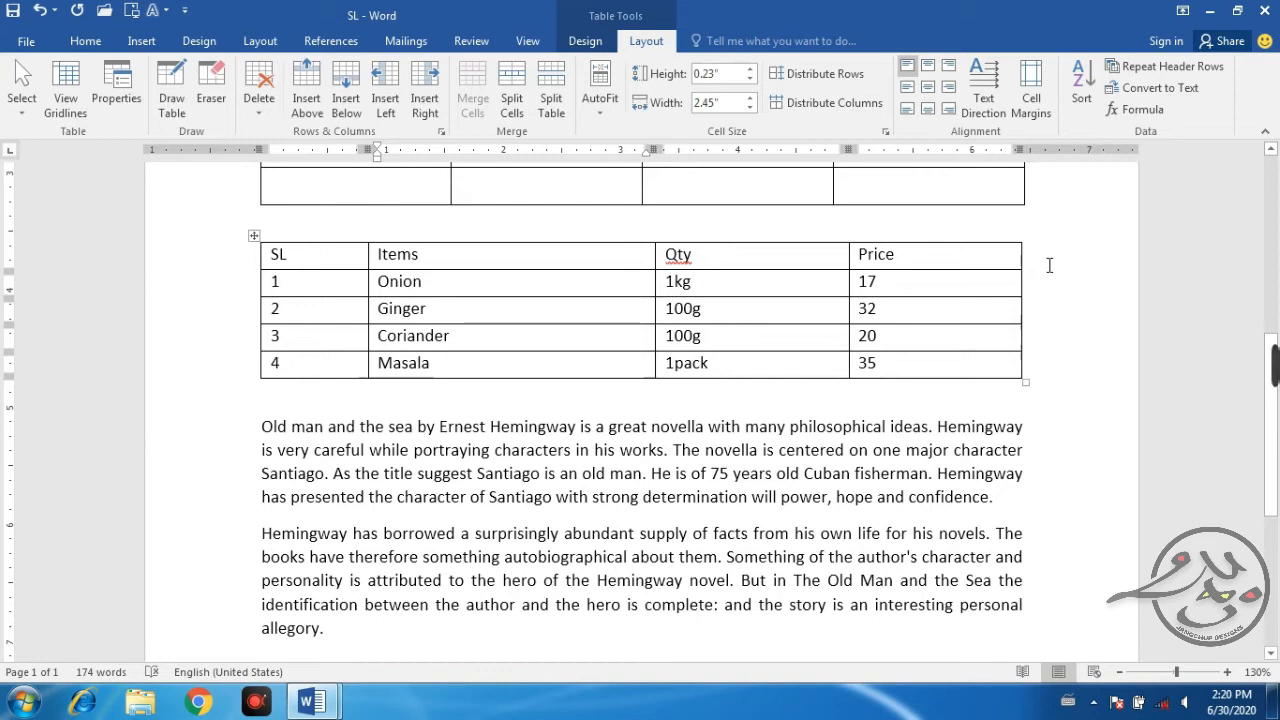
pyautogui.click(600, 100)
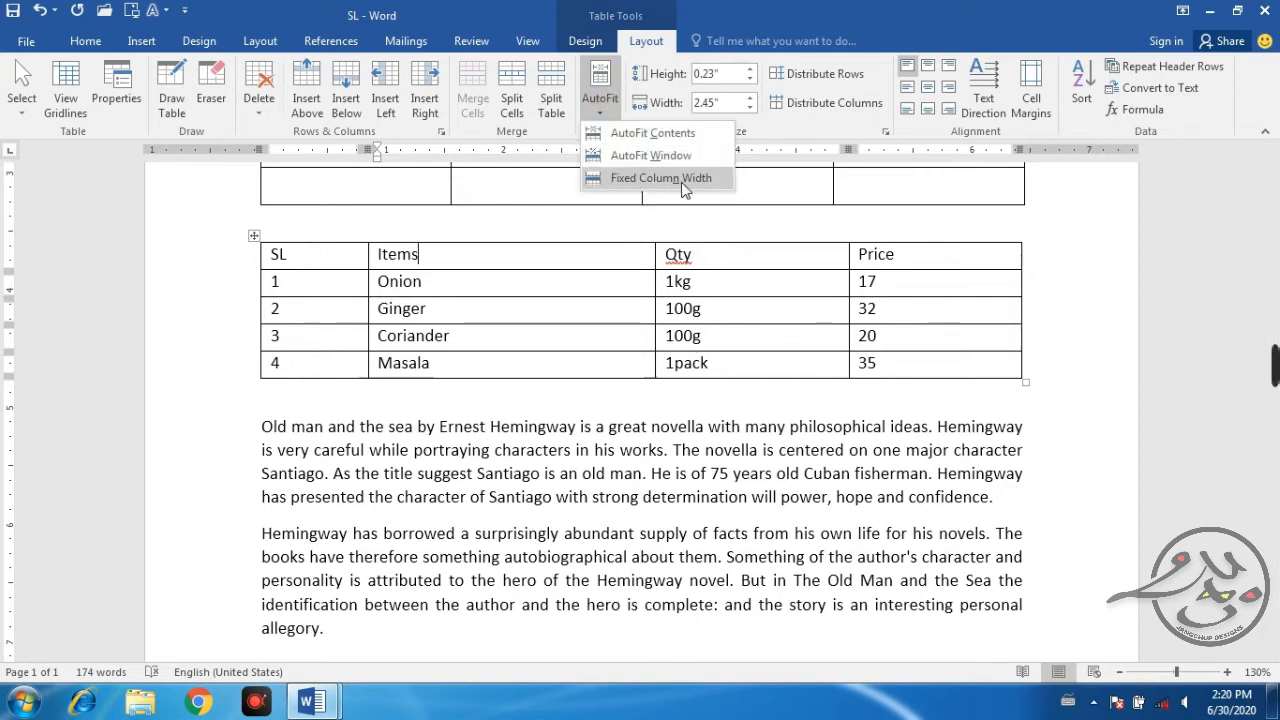
pyautogui.click(587, 257)
pyautogui.click(567, 289)
pyautogui.click(1064, 372)
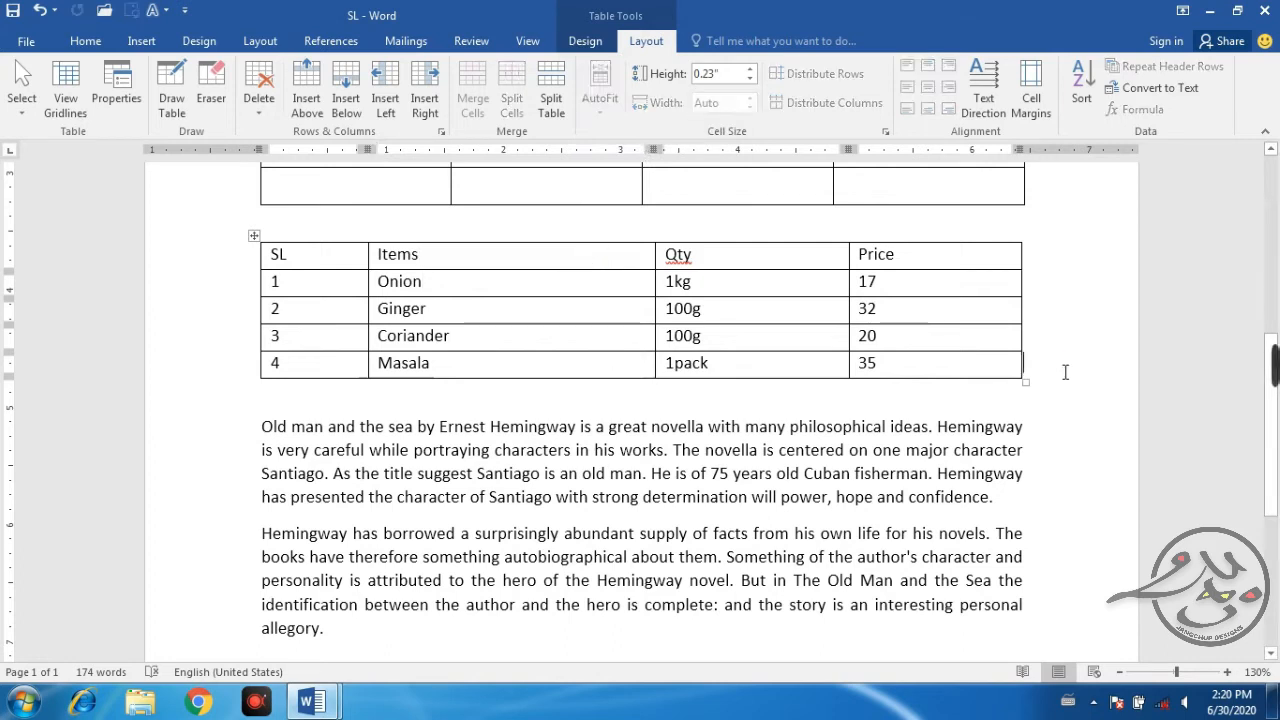
# Add an empty row below the Masala row, try long filler text in its SL cell, and undo the text.
pyautogui.press('Return')
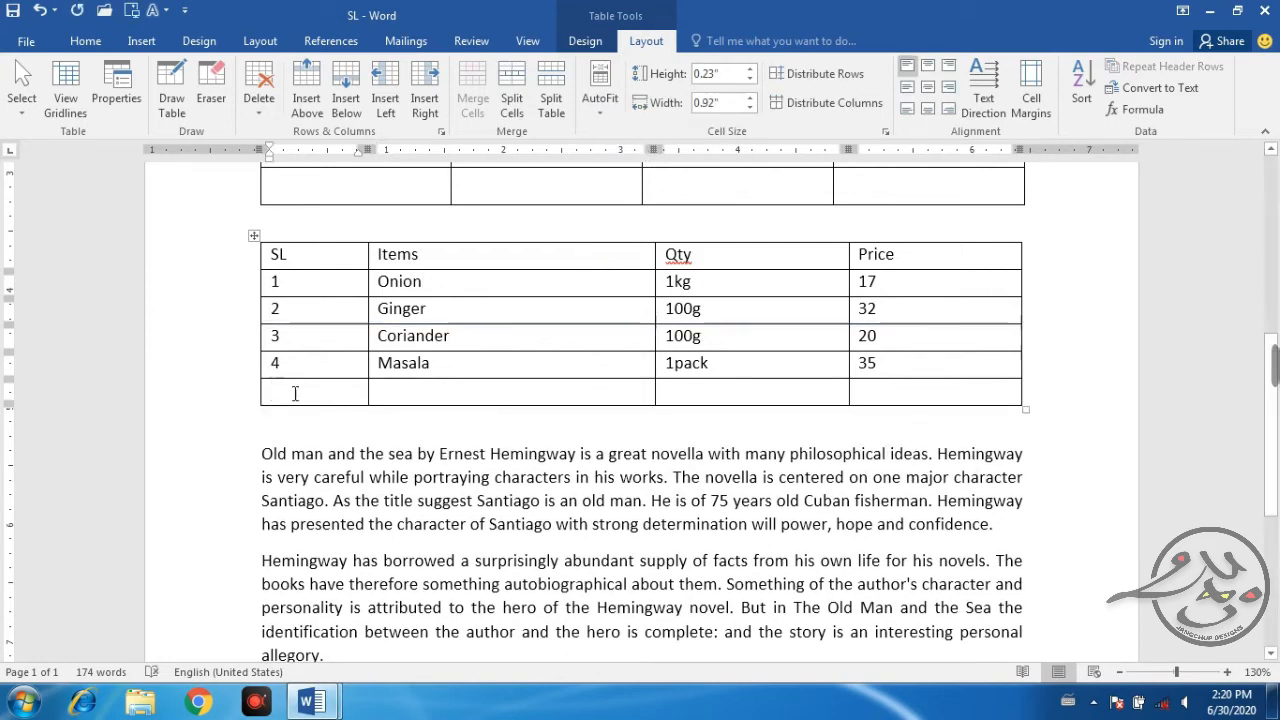
pyautogui.write('dfdegdsgdgdsfgdfsghfhfhf')
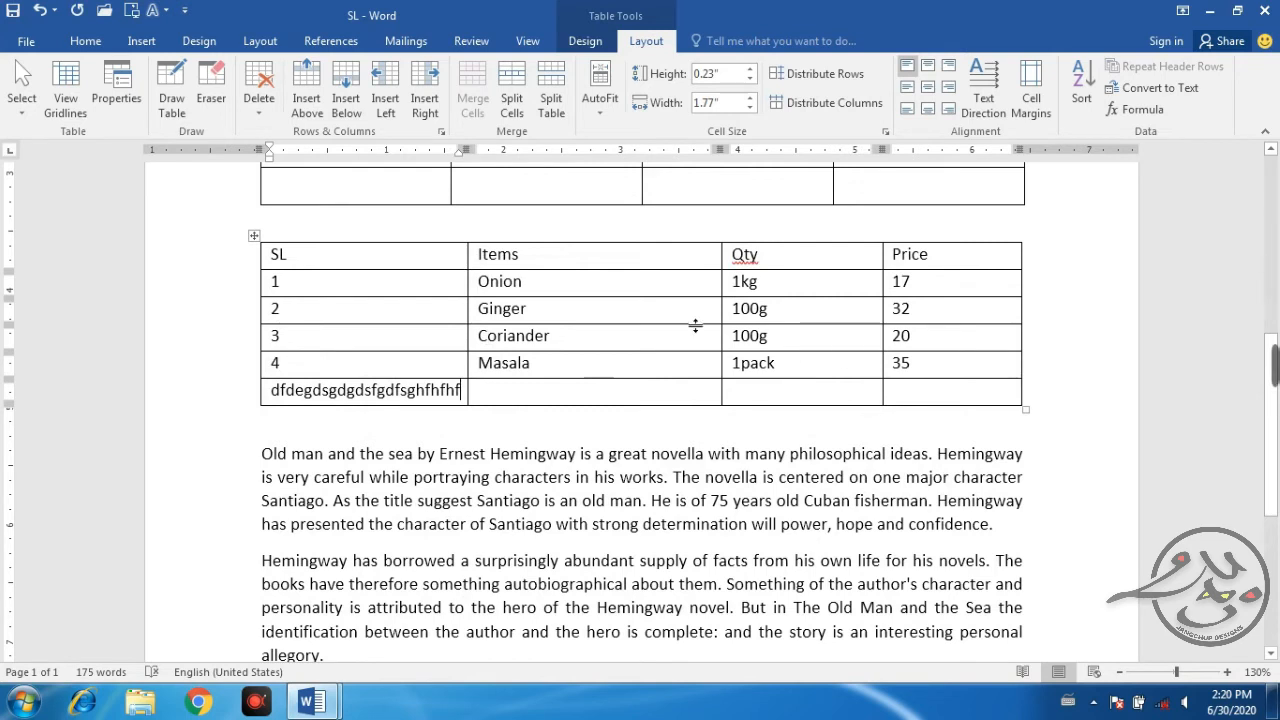
pyautogui.hotkey('ctrl', 'z')
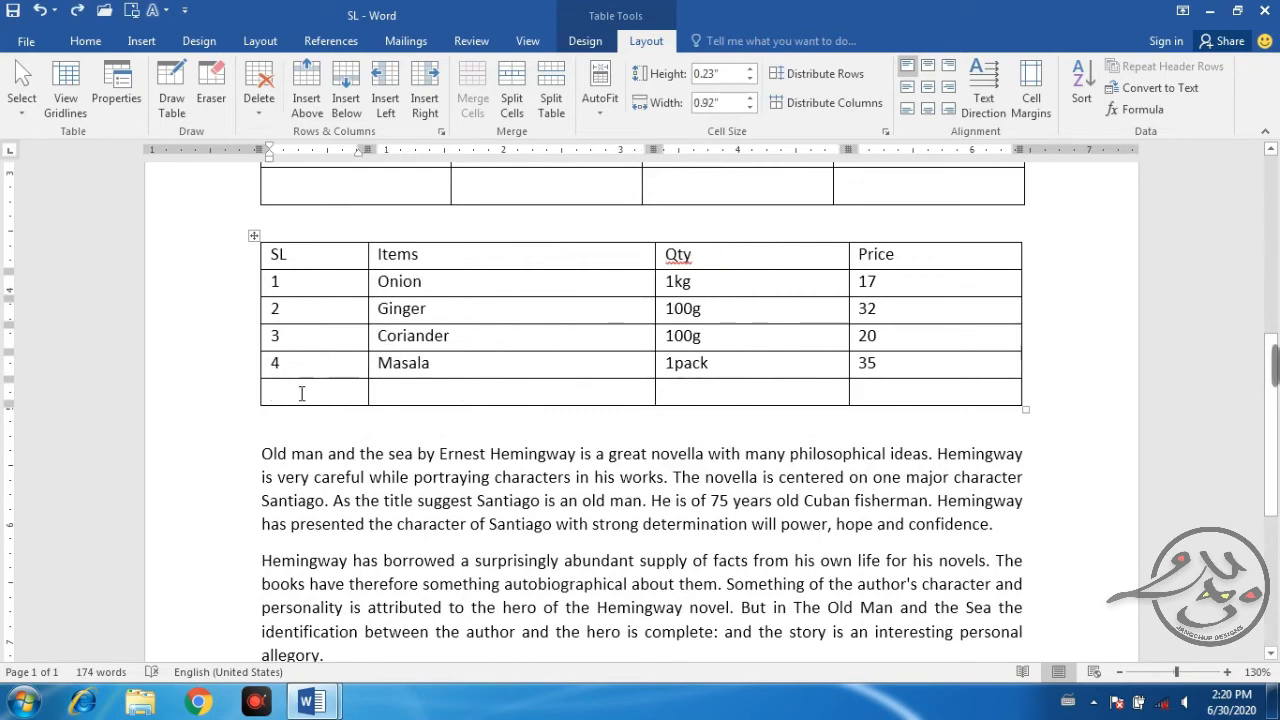
# Apply Fixed Column Width to the item table and test it with long filler text in the empty row's SL cell, undoing the text.
pyautogui.click(600, 104)
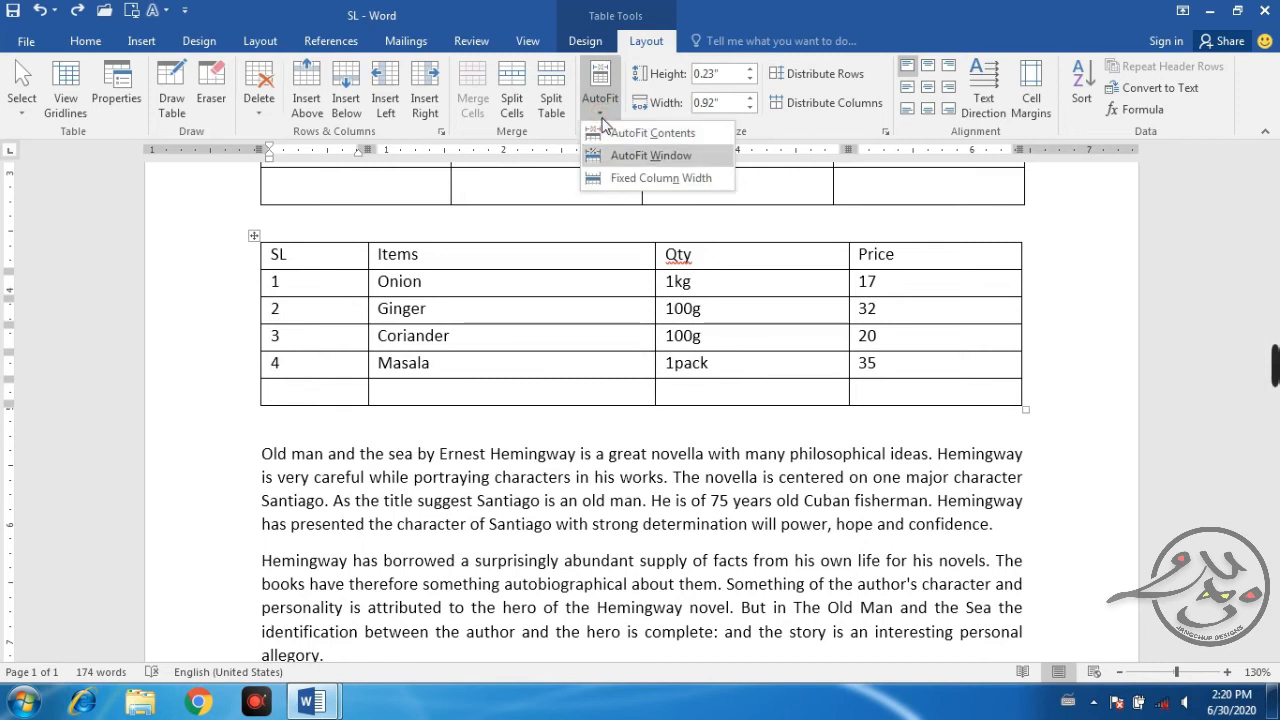
pyautogui.click(630, 180)
pyautogui.write('ds')
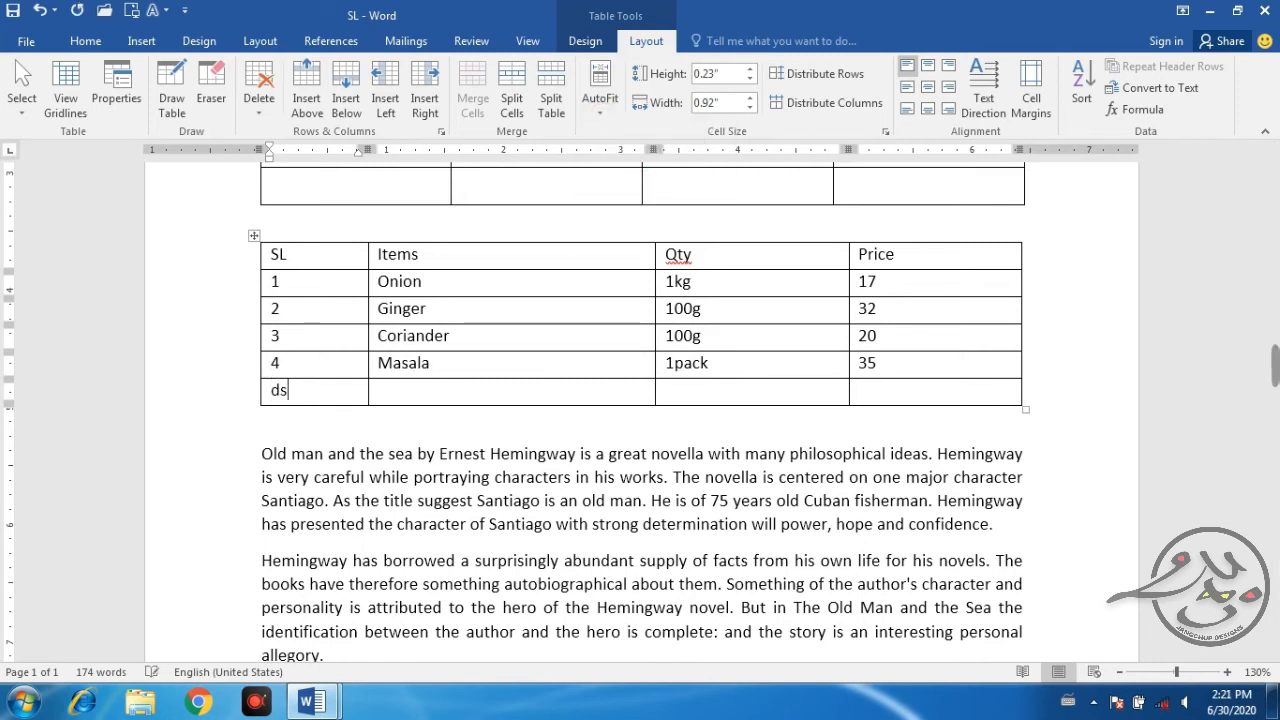
pyautogui.write('grwgwergrggdrgdgdsgsdgdsgdsgdsgdsgdgdsgdg')
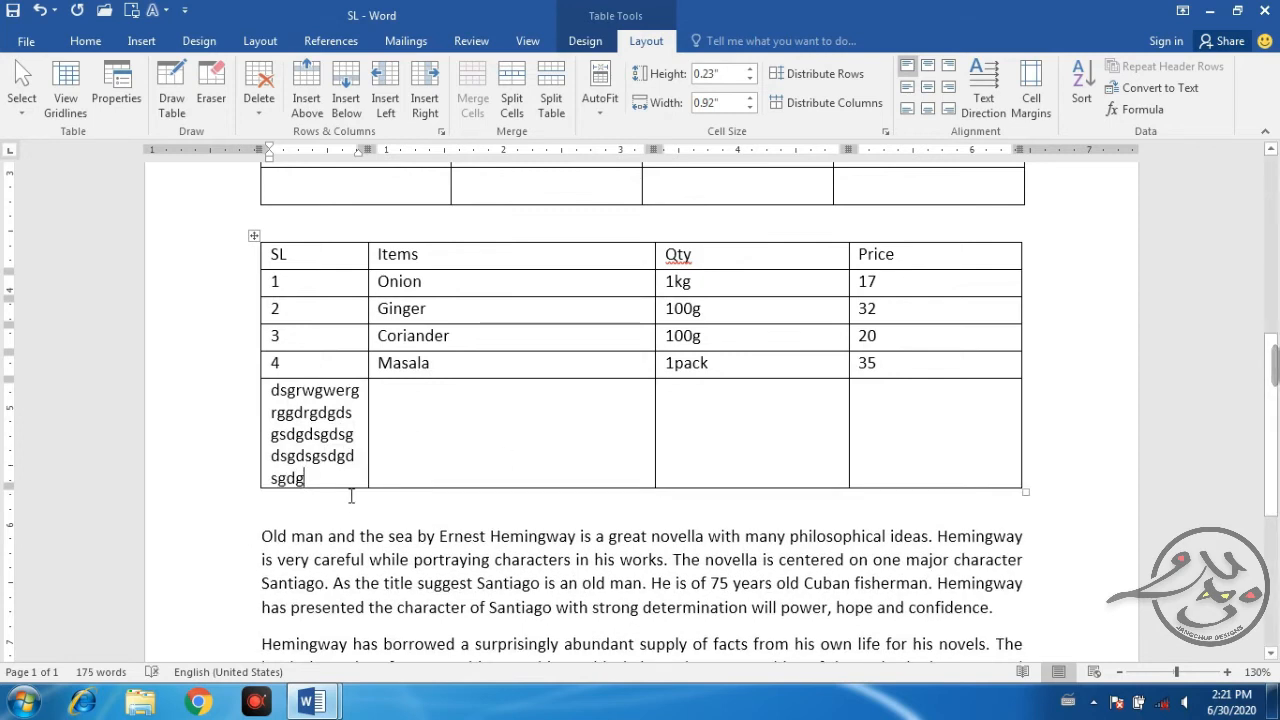
pyautogui.click(600, 100)
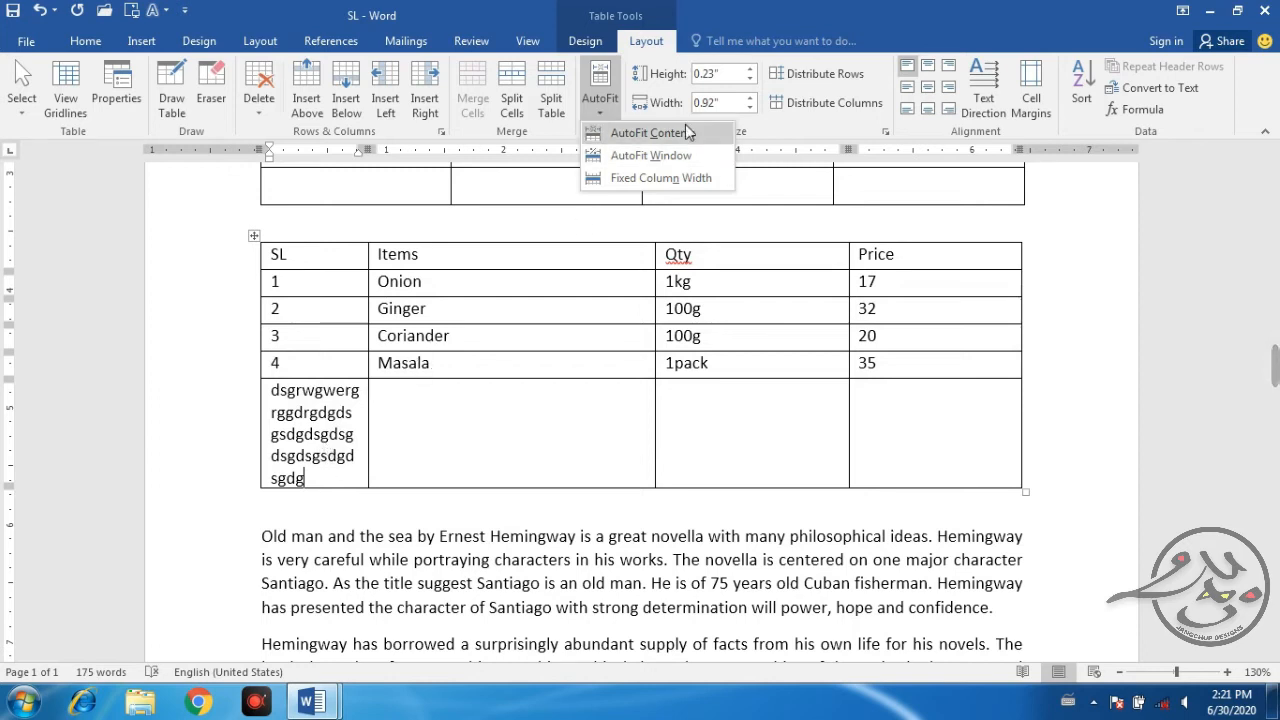
pyautogui.click(680, 261)
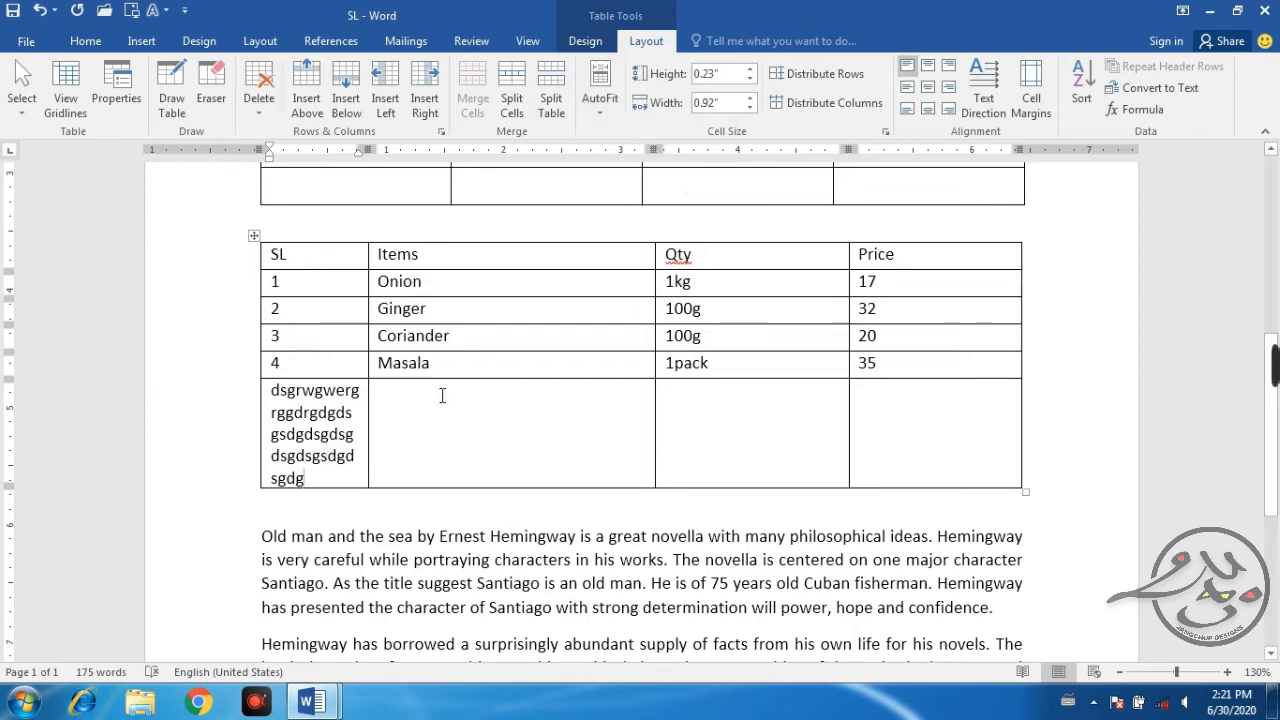
pyautogui.hotkey('ctrl', 'z')
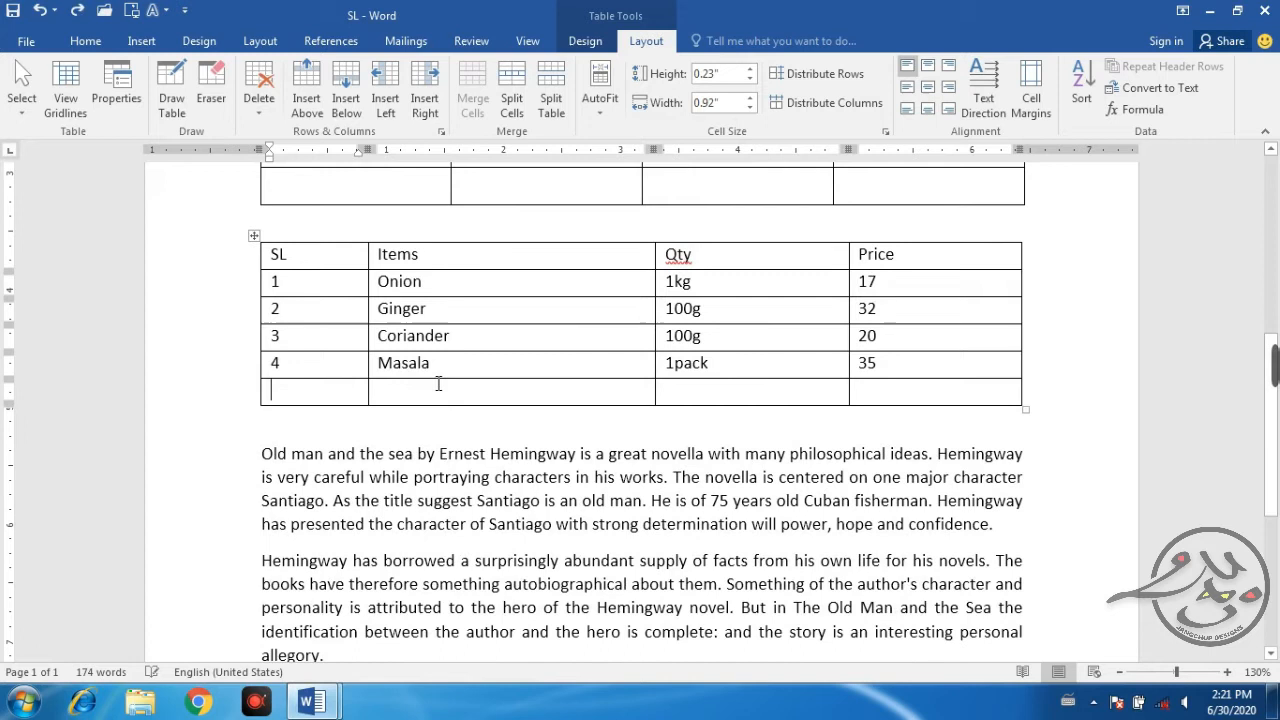
# Move the item table to the top of the page above the first table and apply AutoFit Window to it.
pyautogui.click(254, 237)
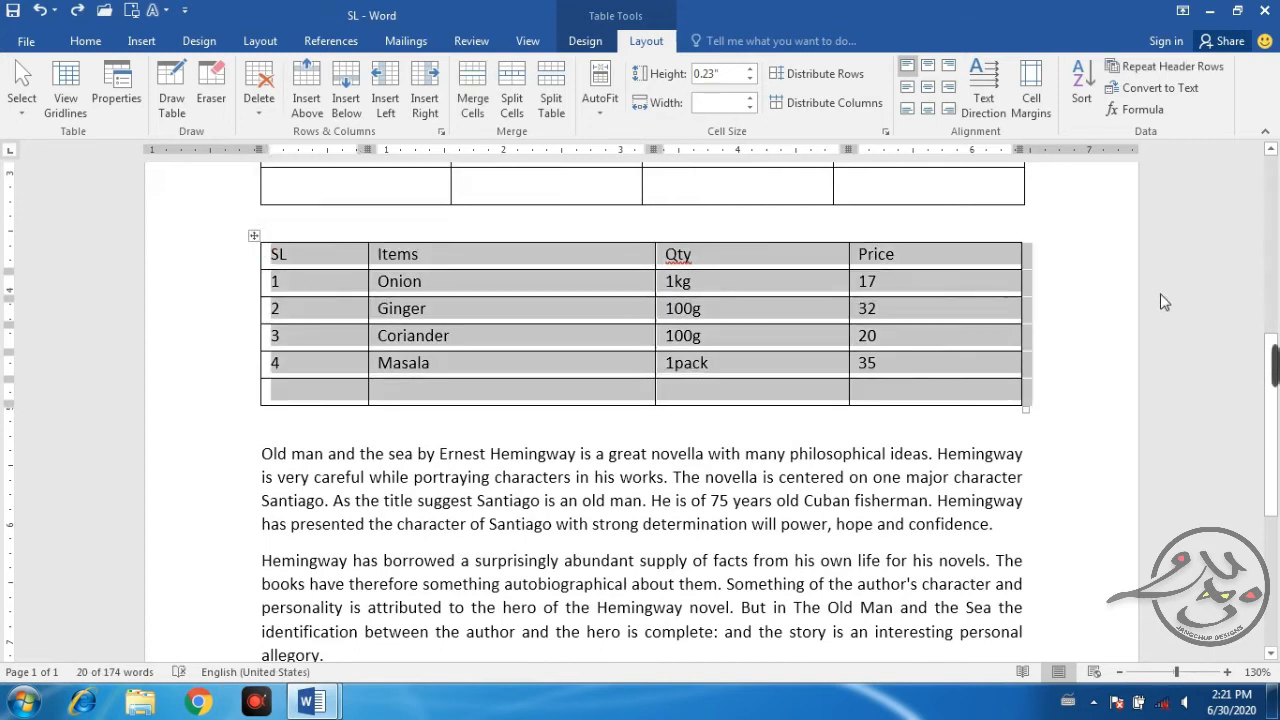
pyautogui.moveTo(255, 233)
pyautogui.mouseDown()
pyautogui.moveTo(909, 257)
pyautogui.moveTo(927, 271)
pyautogui.mouseUp()
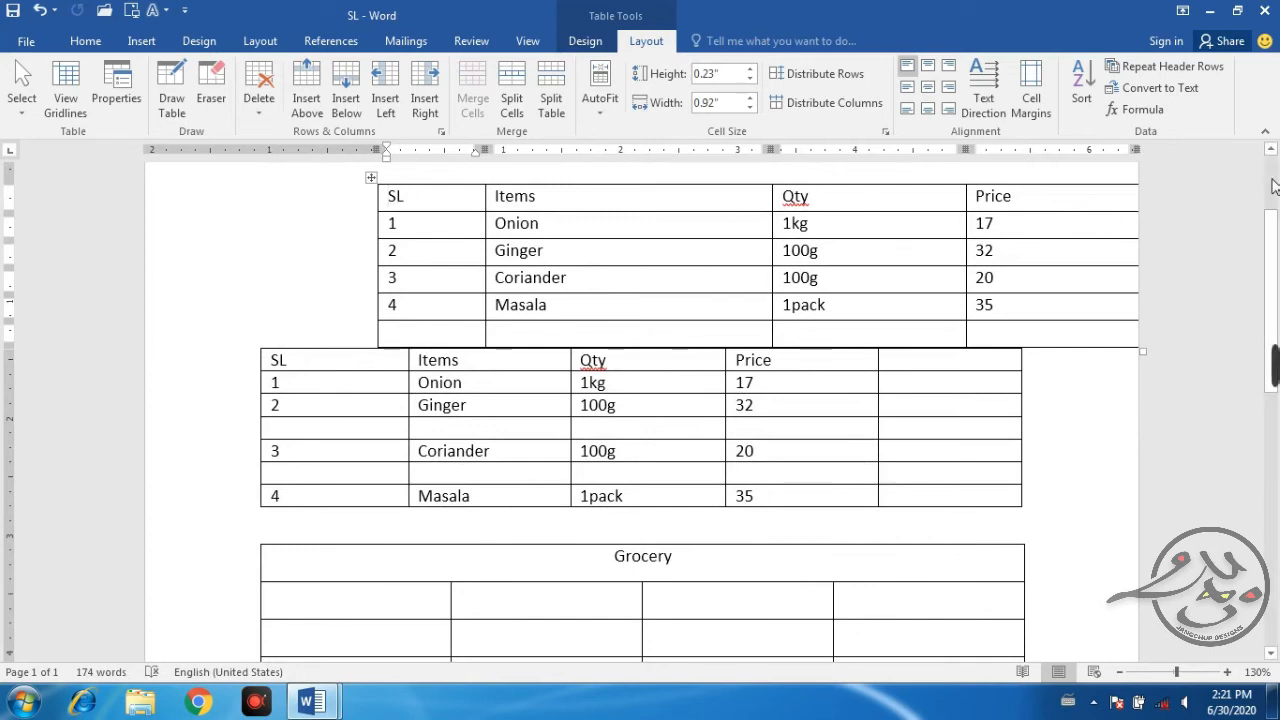
pyautogui.click(371, 178)
pyautogui.click(600, 88)
pyautogui.click(638, 156)
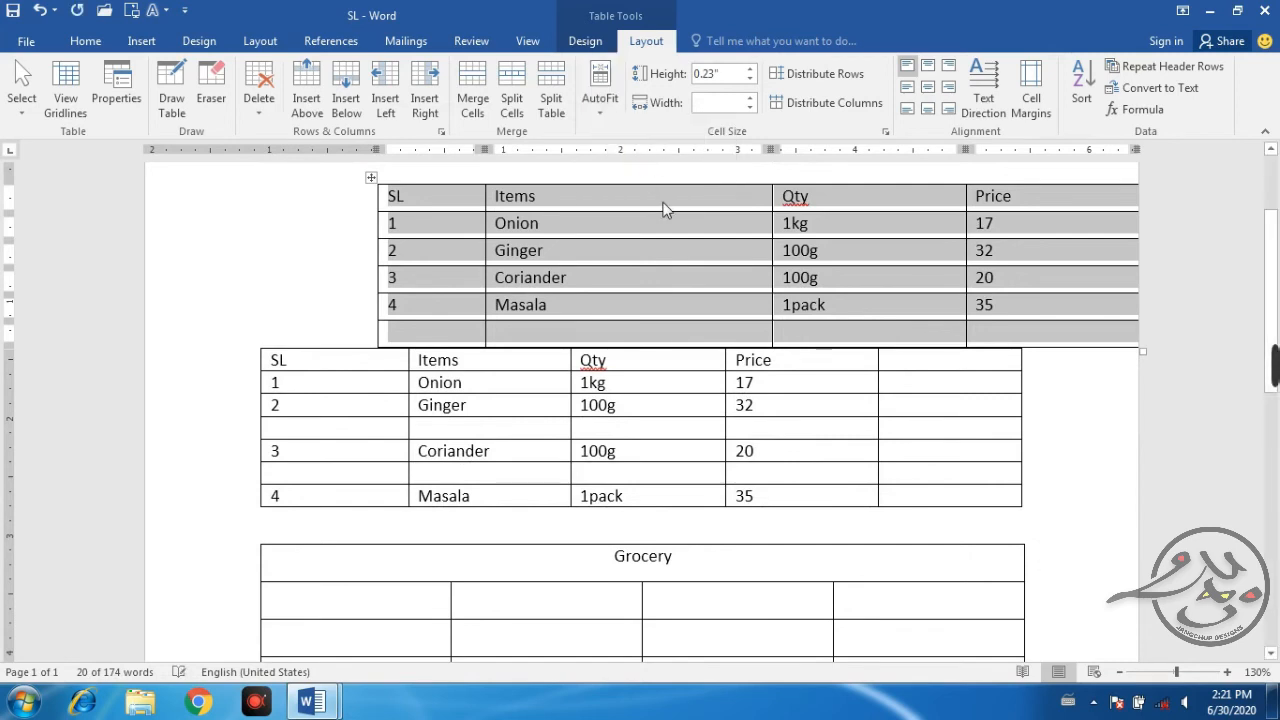
# Shrink the moved item table's columns to their text with AutoFit Contents.
pyautogui.click(600, 90)
pyautogui.click(622, 129)
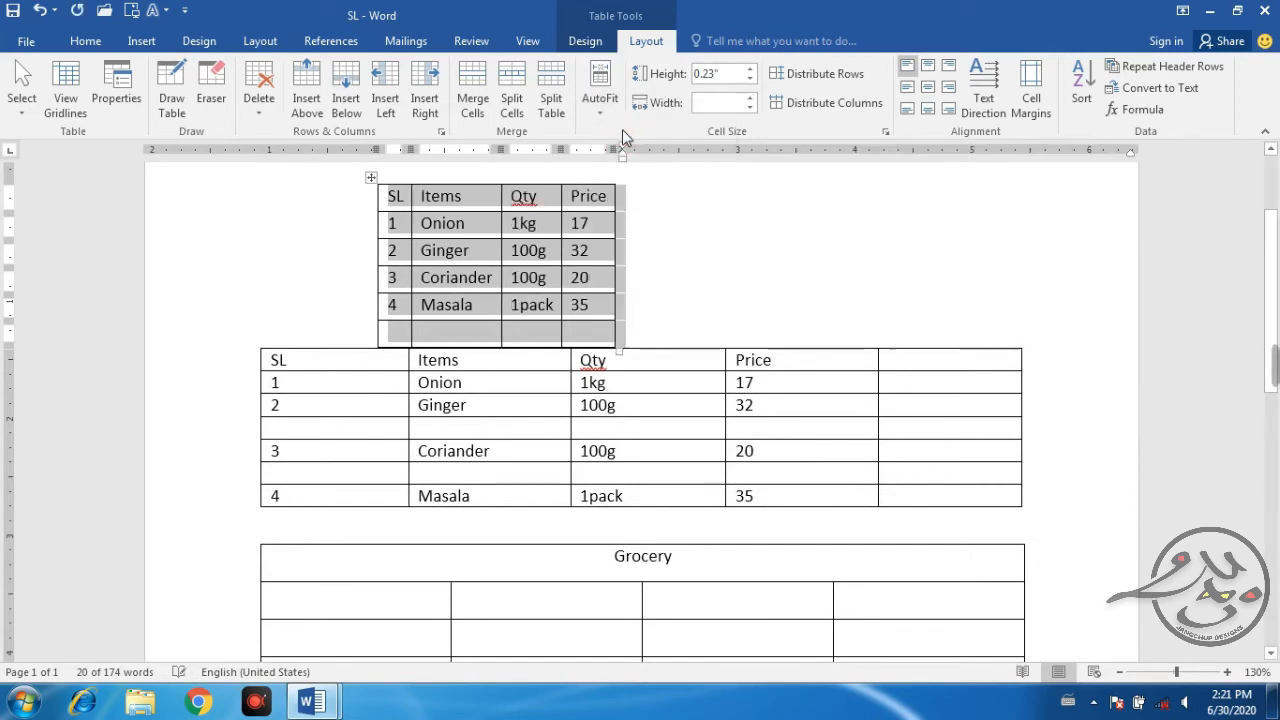
pyautogui.click(641, 316)
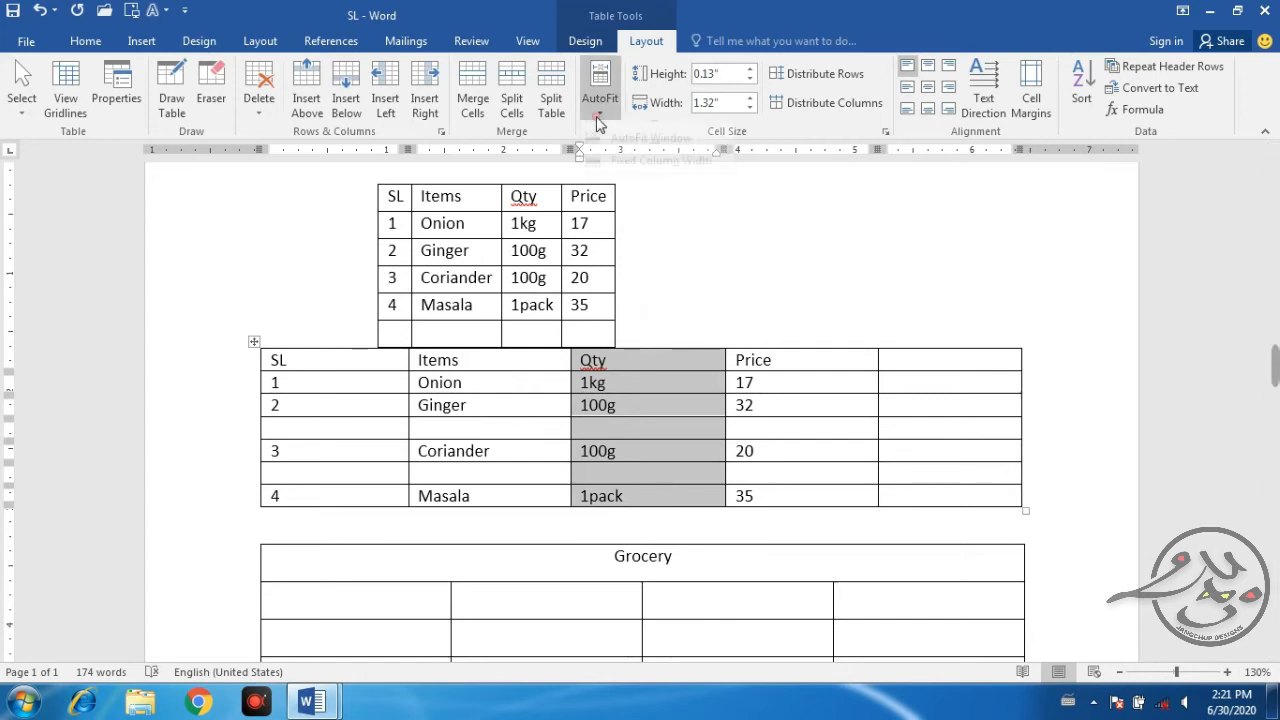
pyautogui.click(600, 100)
pyautogui.click(672, 283)
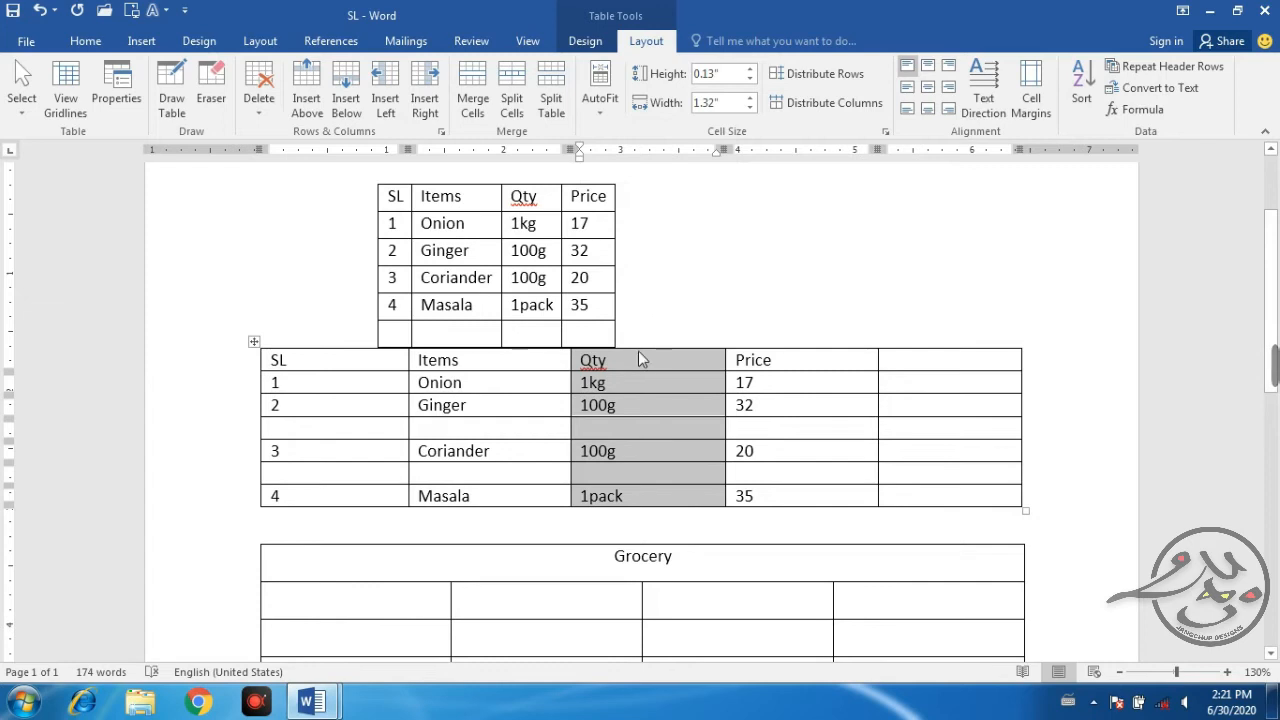
pyautogui.click(457, 230)
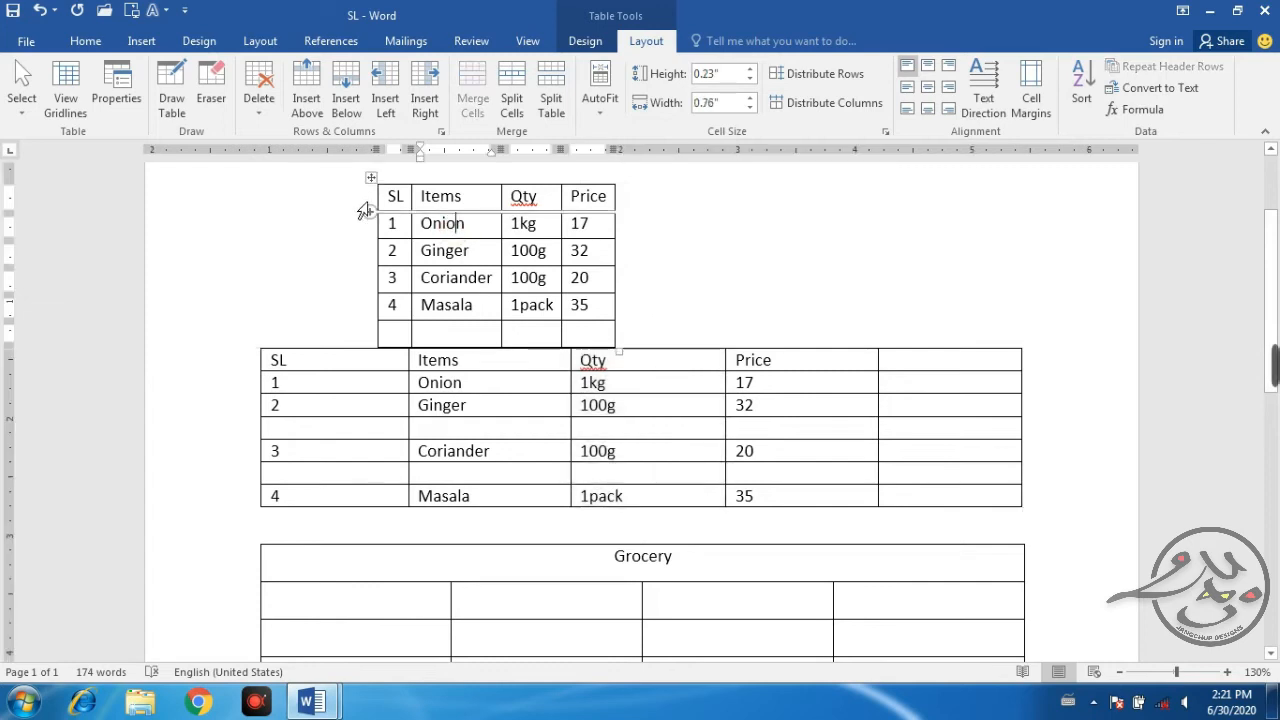
# Undo the AutoFit resizing and the move of the item table, and deselect the table.
pyautogui.hotkey('ctrl', 'z')
pyautogui.hotkey('ctrl', 'z')
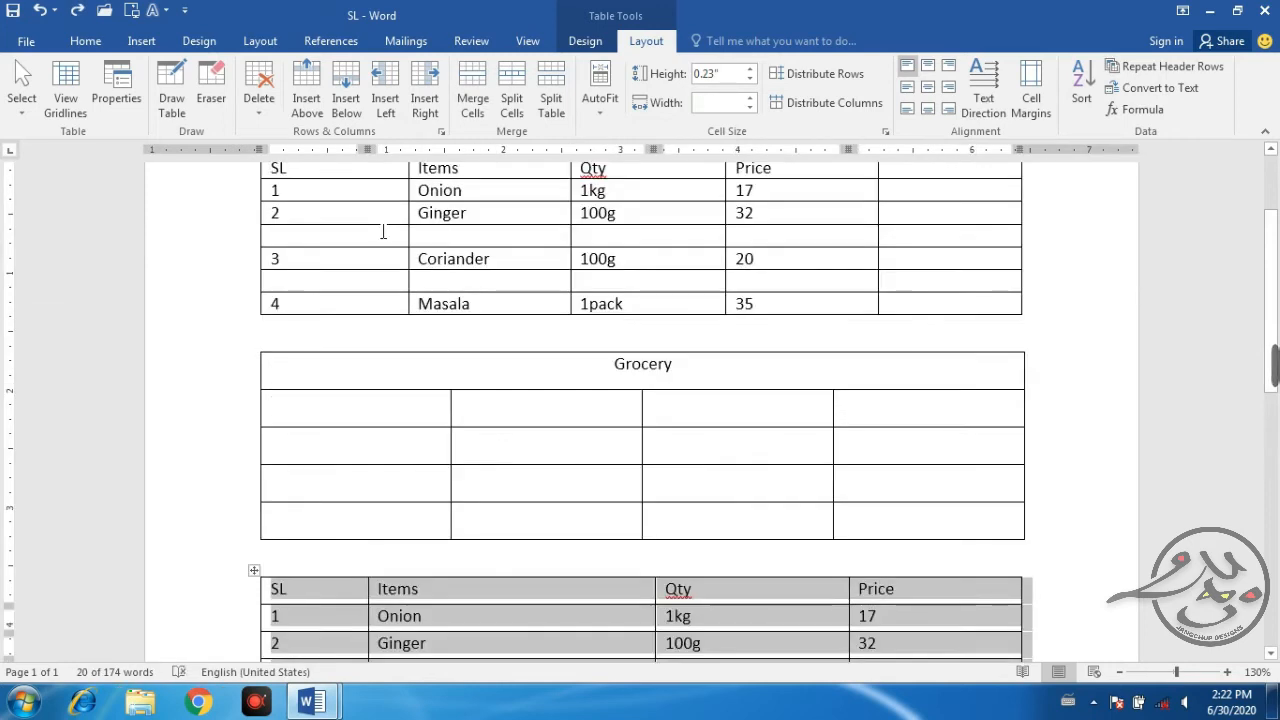
pyautogui.scroll(-1, 836, 374)
pyautogui.scroll(-3, 836, 374)
pyautogui.click(878, 341)
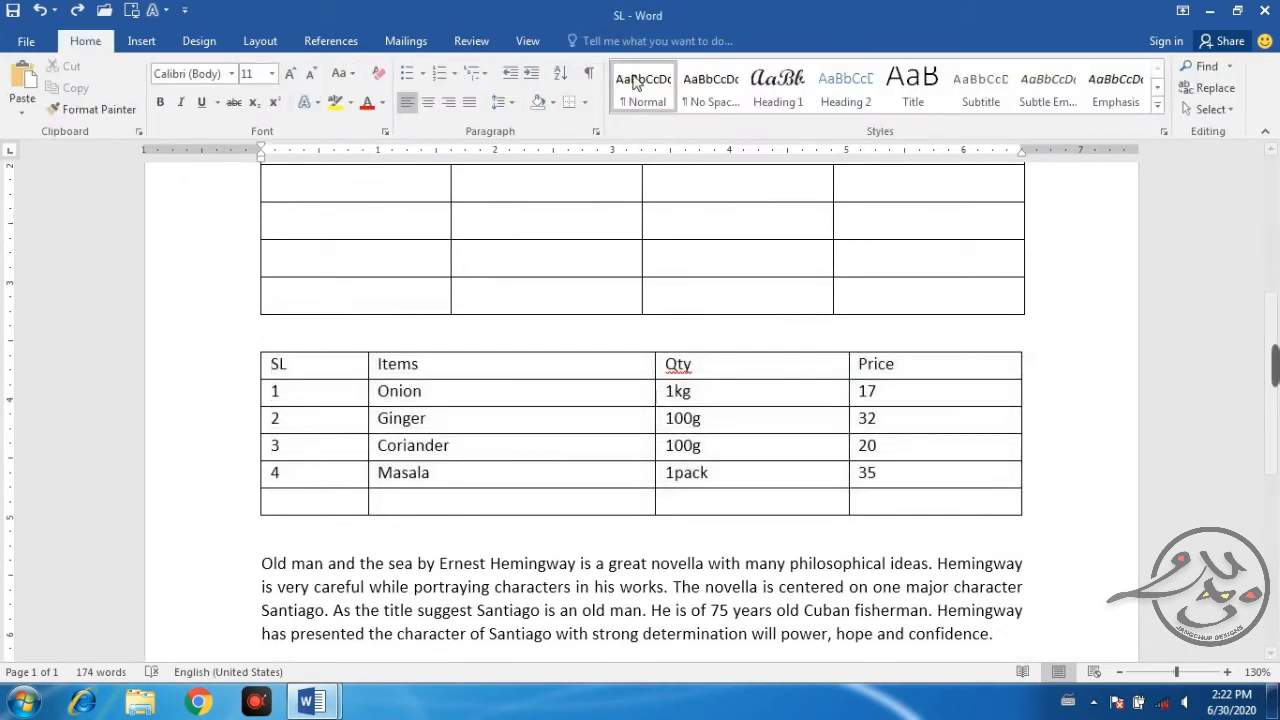
# Raise the item table's header row height to 0.7" and reduce it to 0.3".
pyautogui.click(543, 366)
pyautogui.click(600, 88)
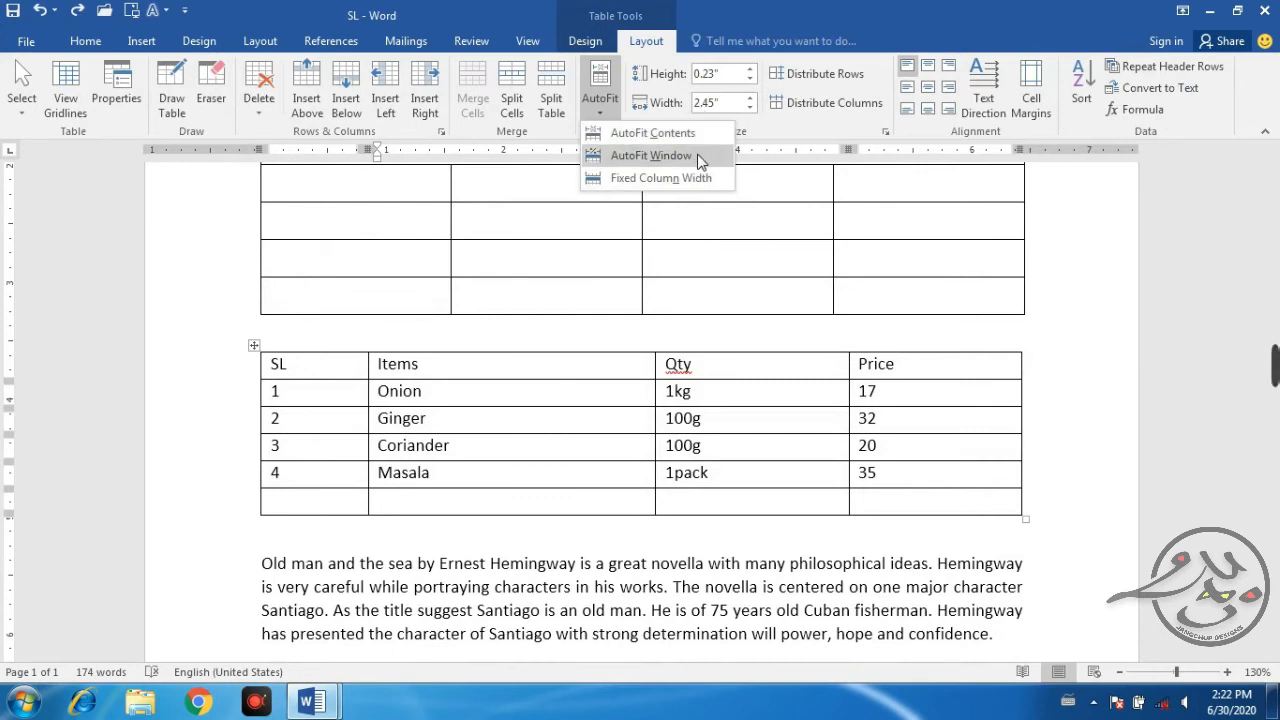
pyautogui.click(807, 258)
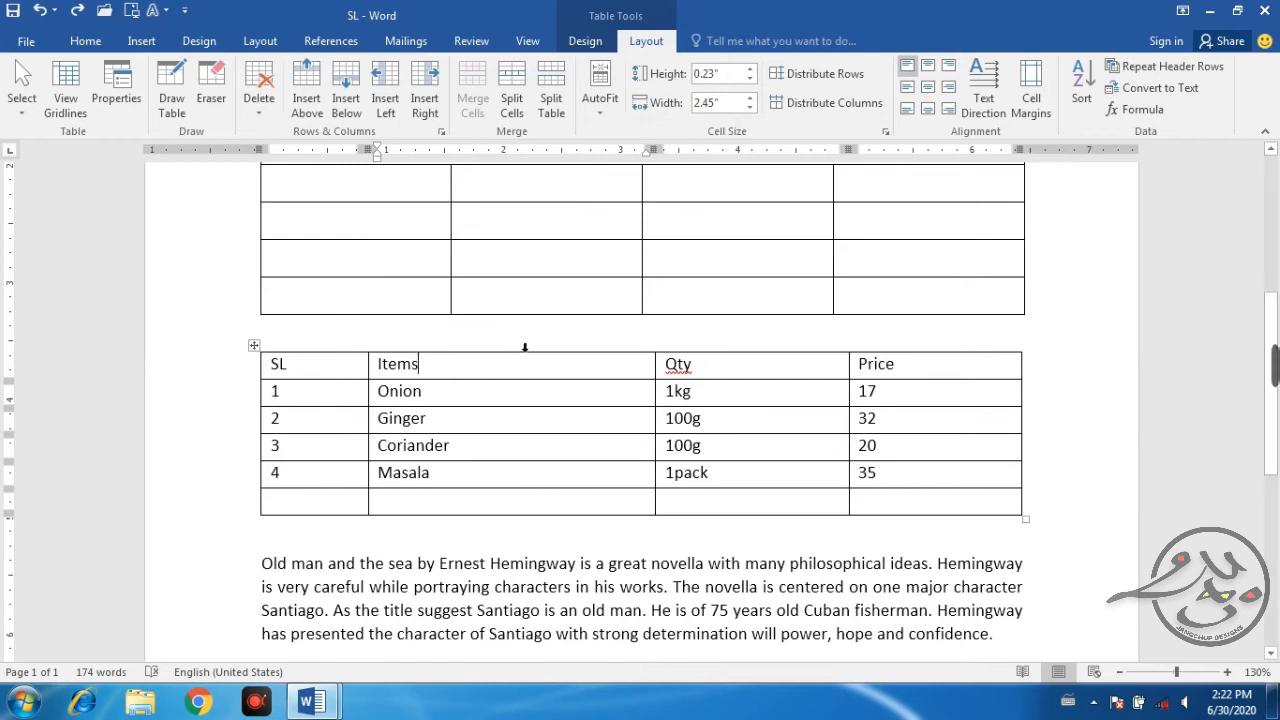
pyautogui.click(750, 70)
pyautogui.click(750, 70)
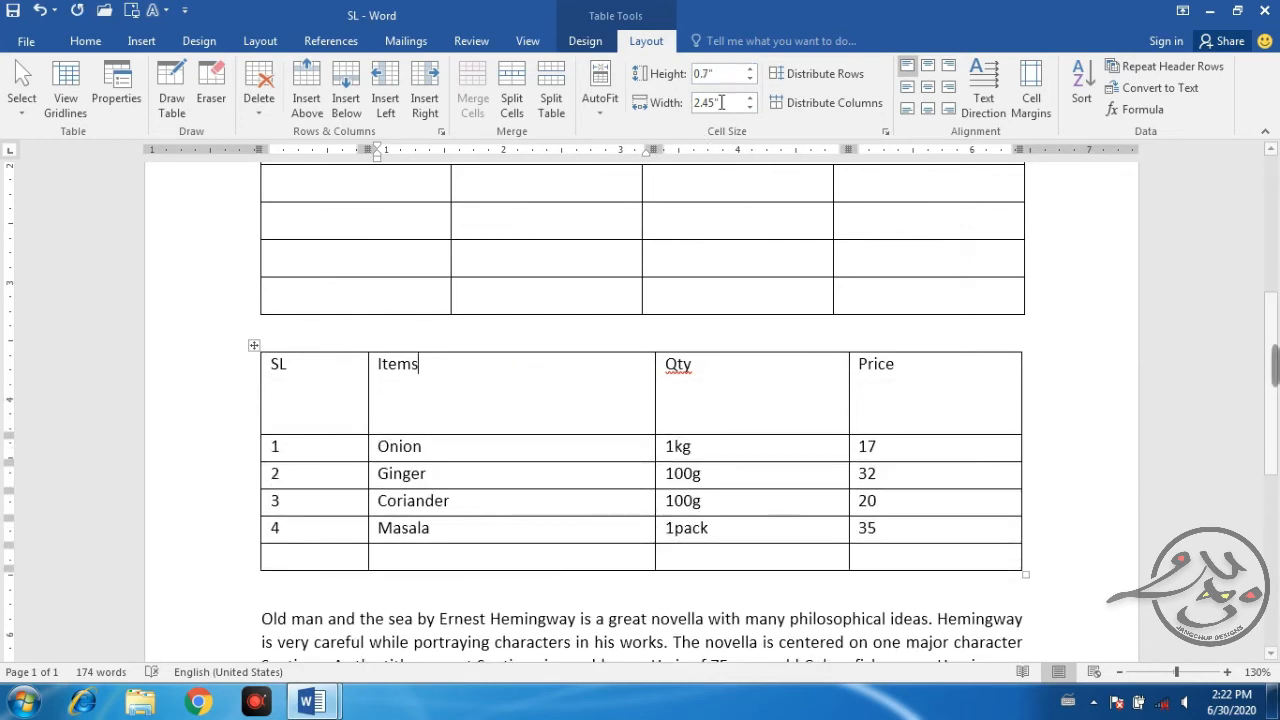
pyautogui.click(750, 78)
pyautogui.click(750, 78)
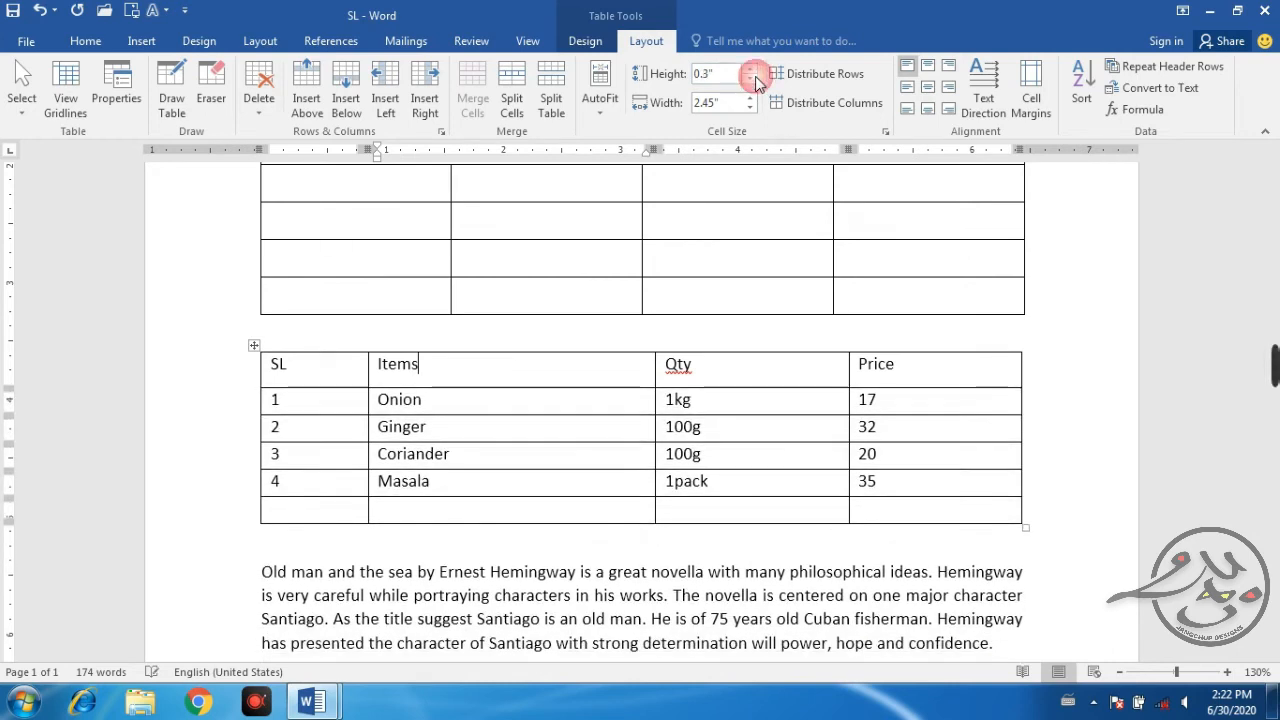
pyautogui.click(750, 78)
pyautogui.click(750, 70)
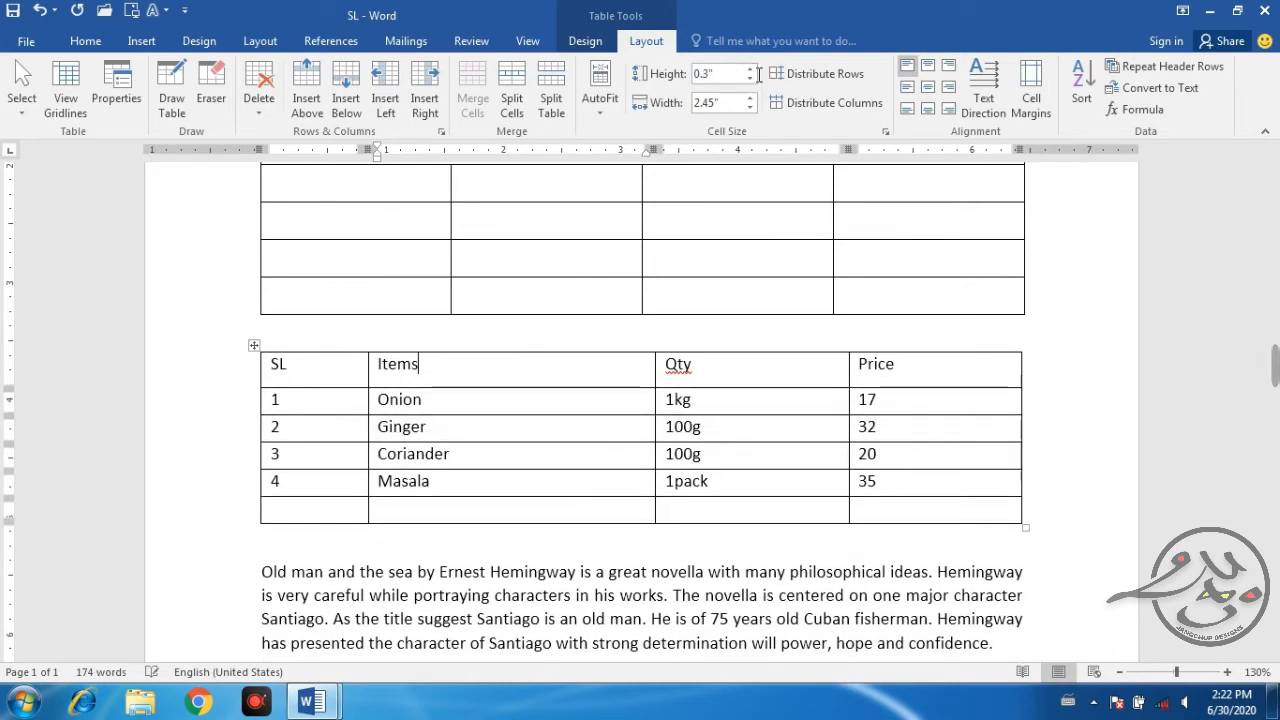
# Narrow the item table's Items column to a width of 1.9".
pyautogui.click(750, 98)
pyautogui.click(750, 98)
pyautogui.click(750, 98)
pyautogui.click(750, 98)
pyautogui.click(750, 98)
pyautogui.click(751, 106)
pyautogui.click(751, 106)
pyautogui.click(751, 106)
pyautogui.click(751, 106)
pyautogui.click(751, 106)
pyautogui.click(751, 106)
pyautogui.click(751, 106)
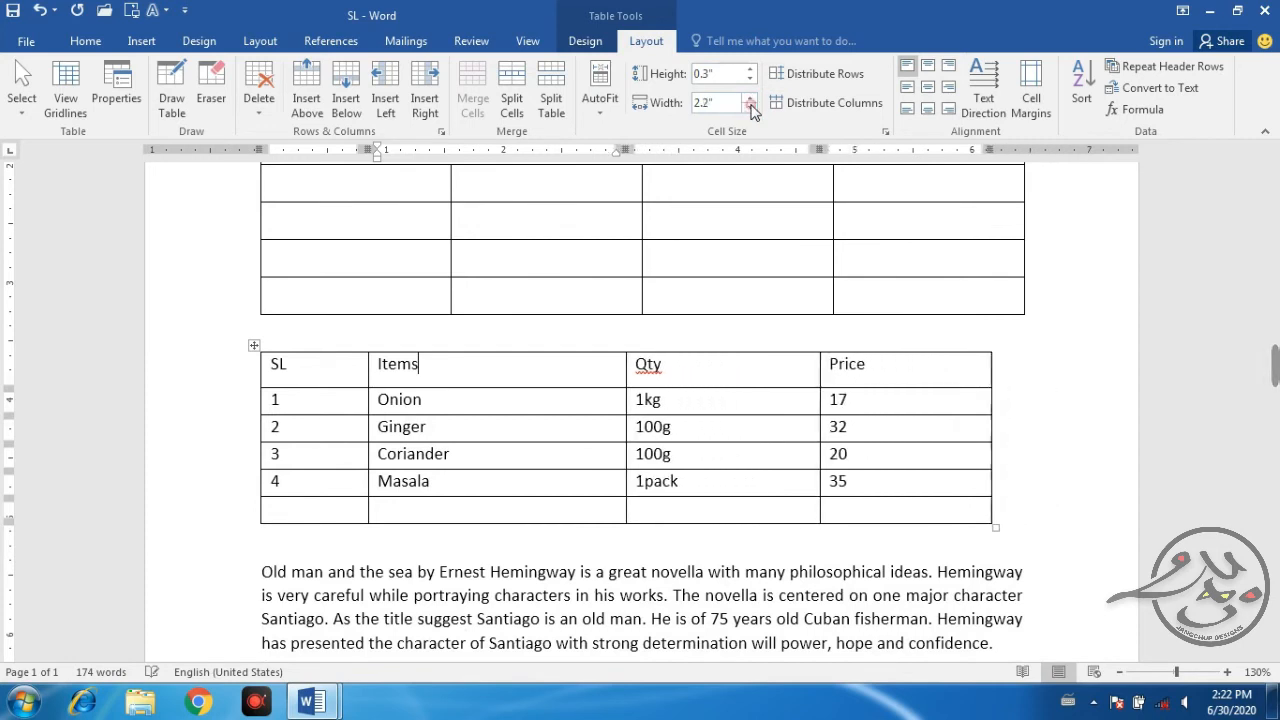
pyautogui.click(751, 106)
pyautogui.click(751, 106)
pyautogui.click(751, 106)
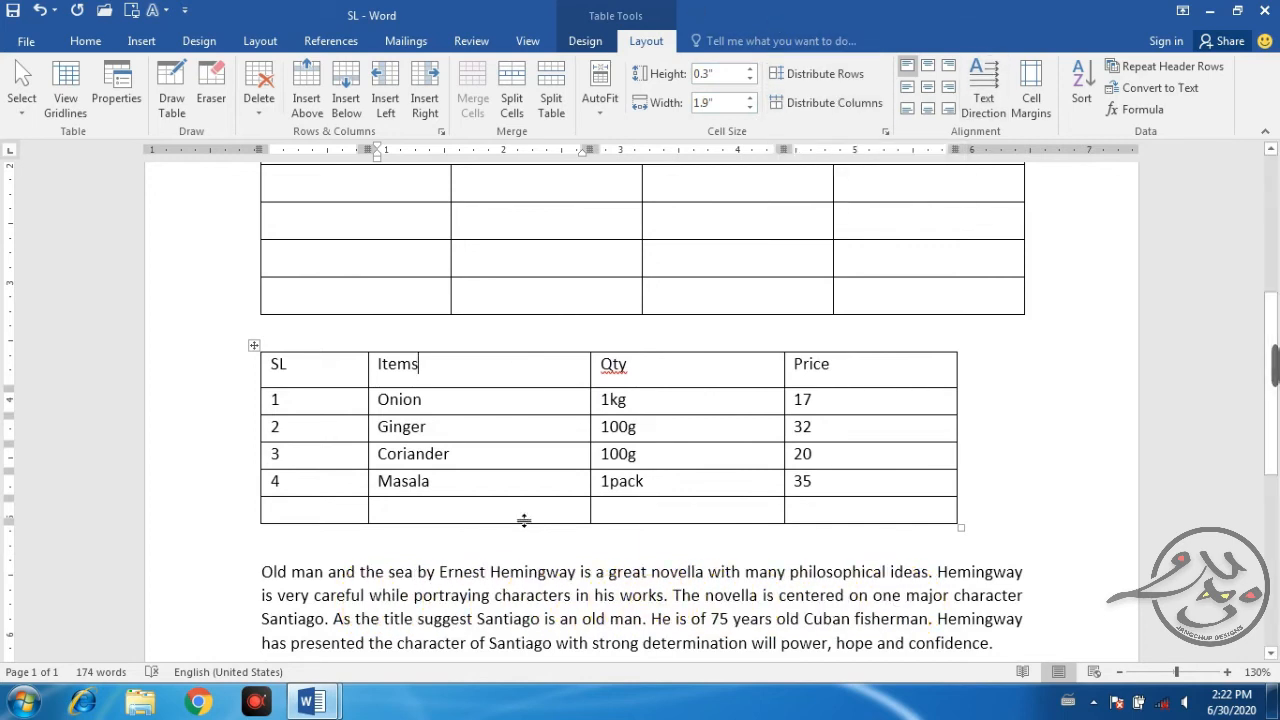
# Make the item table's empty last row taller, and even out the table with Distribute Rows and Distribute Columns.
pyautogui.moveTo(524, 520)
pyautogui.mouseDown()
pyautogui.moveTo(531, 540)
pyautogui.moveTo(540, 532)
pyautogui.mouseUp()
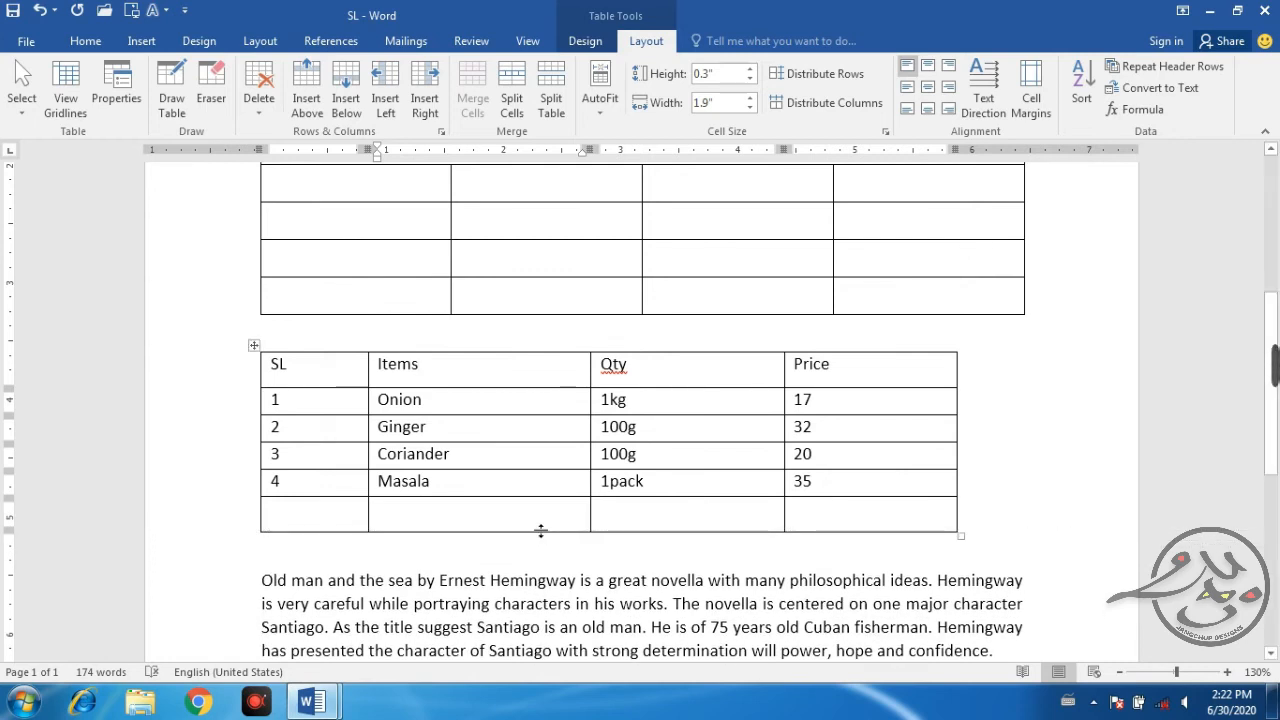
pyautogui.moveTo(540, 531); pyautogui.dragTo(543, 568)
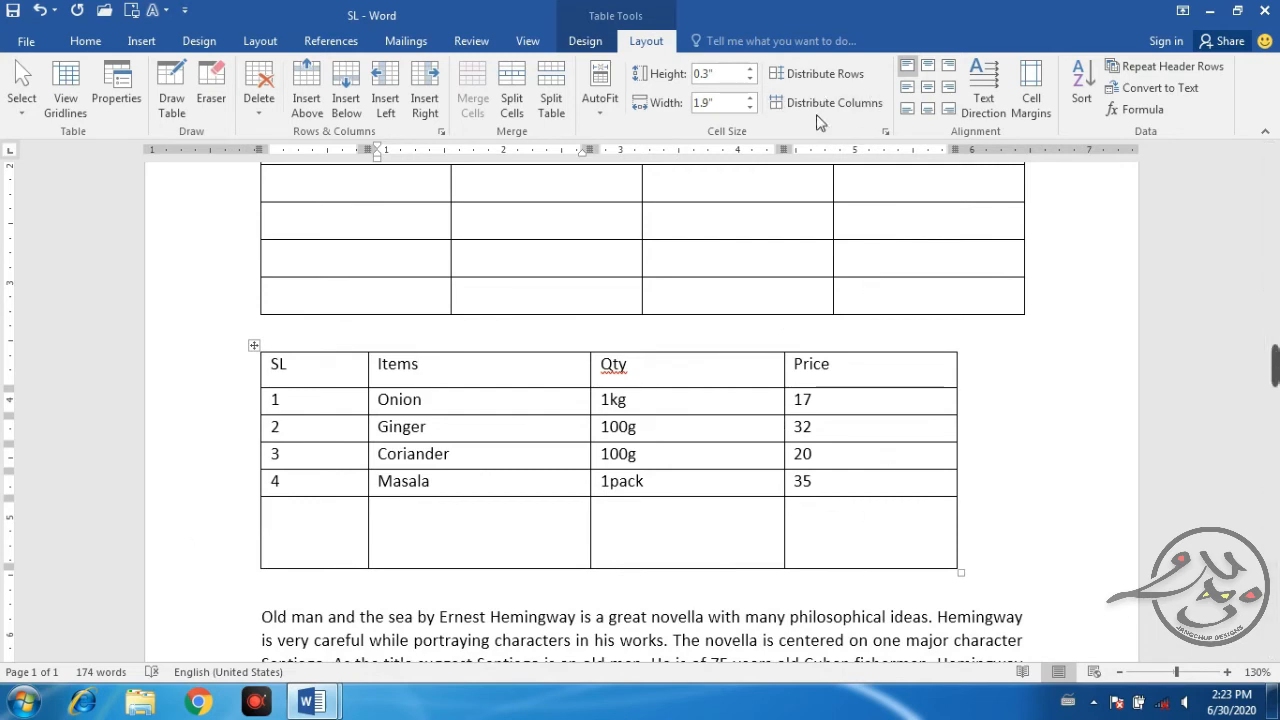
pyautogui.click(805, 76)
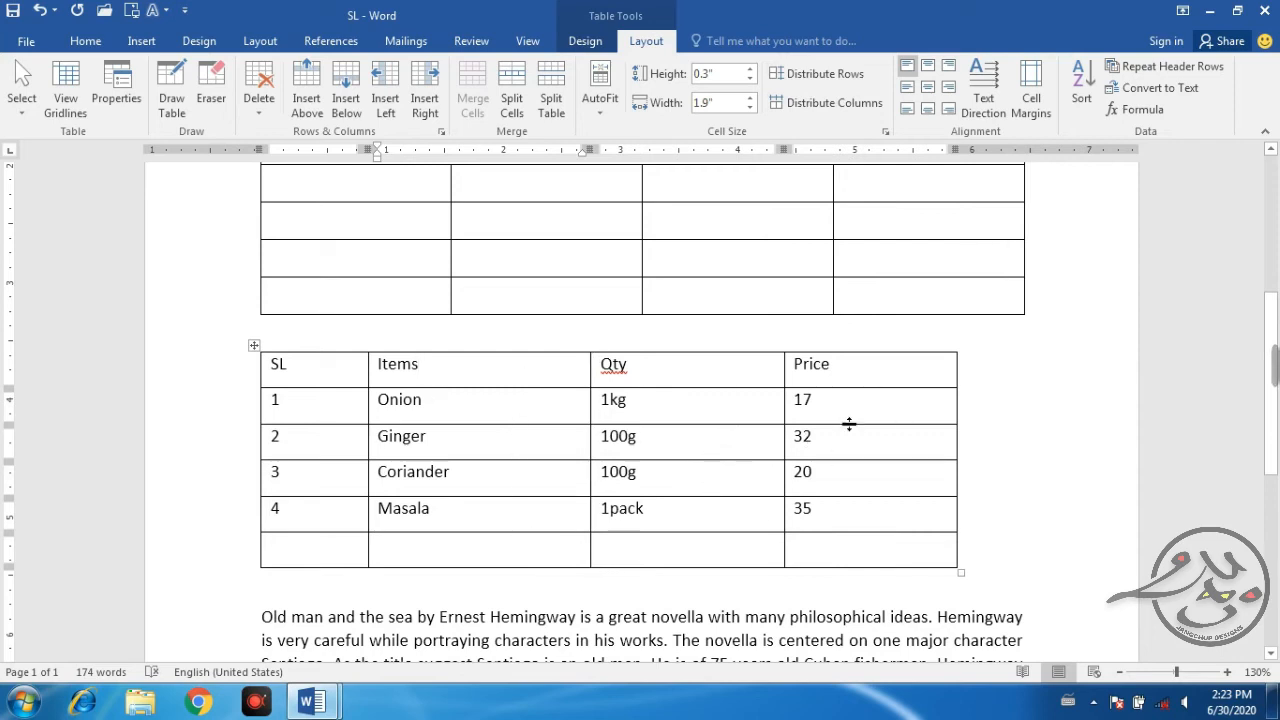
pyautogui.click(826, 102)
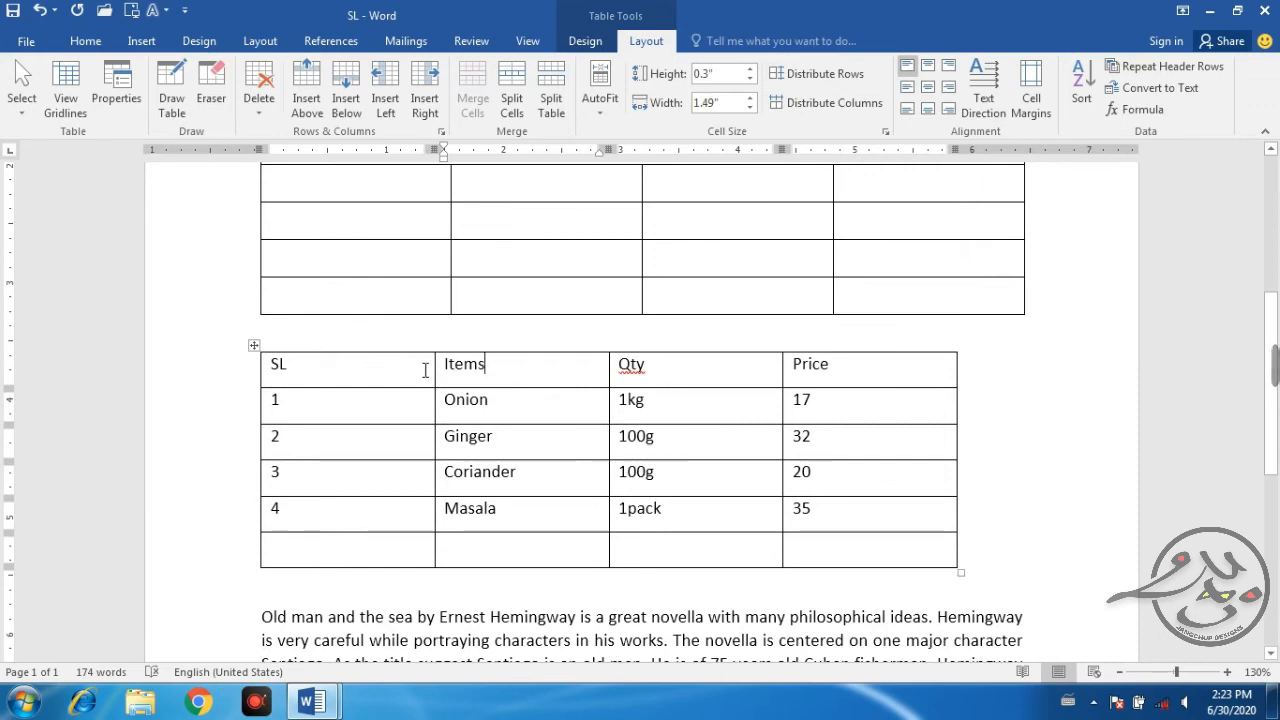
# Narrow the SL column to fit its short entries and distribute the Items, Qty and Price columns evenly.
pyautogui.moveTo(435, 366); pyautogui.dragTo(304, 372)
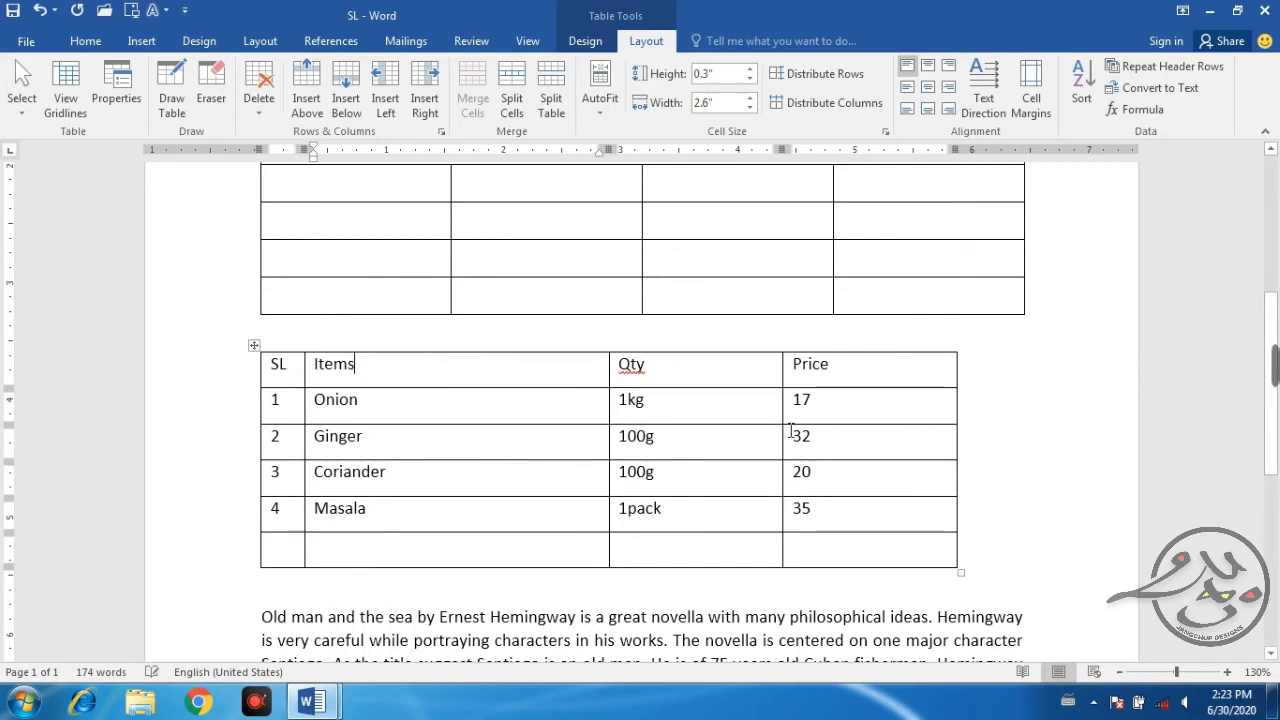
pyautogui.moveTo(486, 371); pyautogui.dragTo(1020, 540)
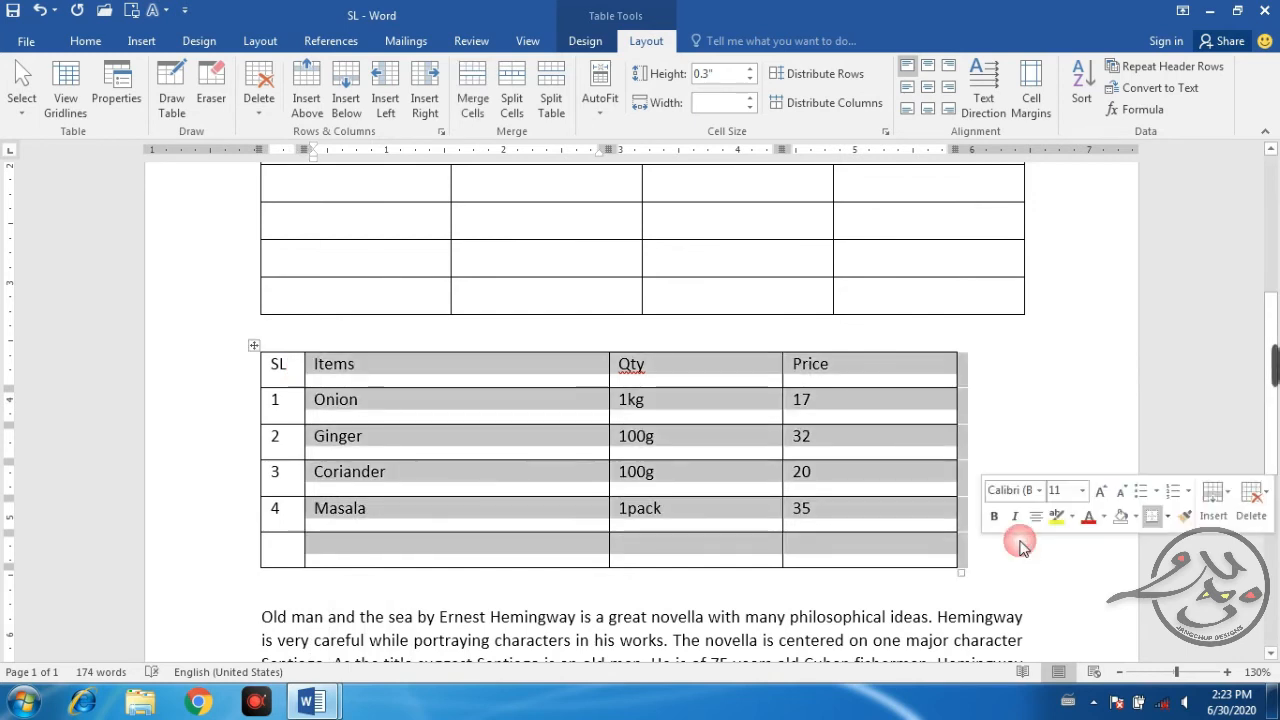
pyautogui.click(855, 105)
pyautogui.click(675, 451)
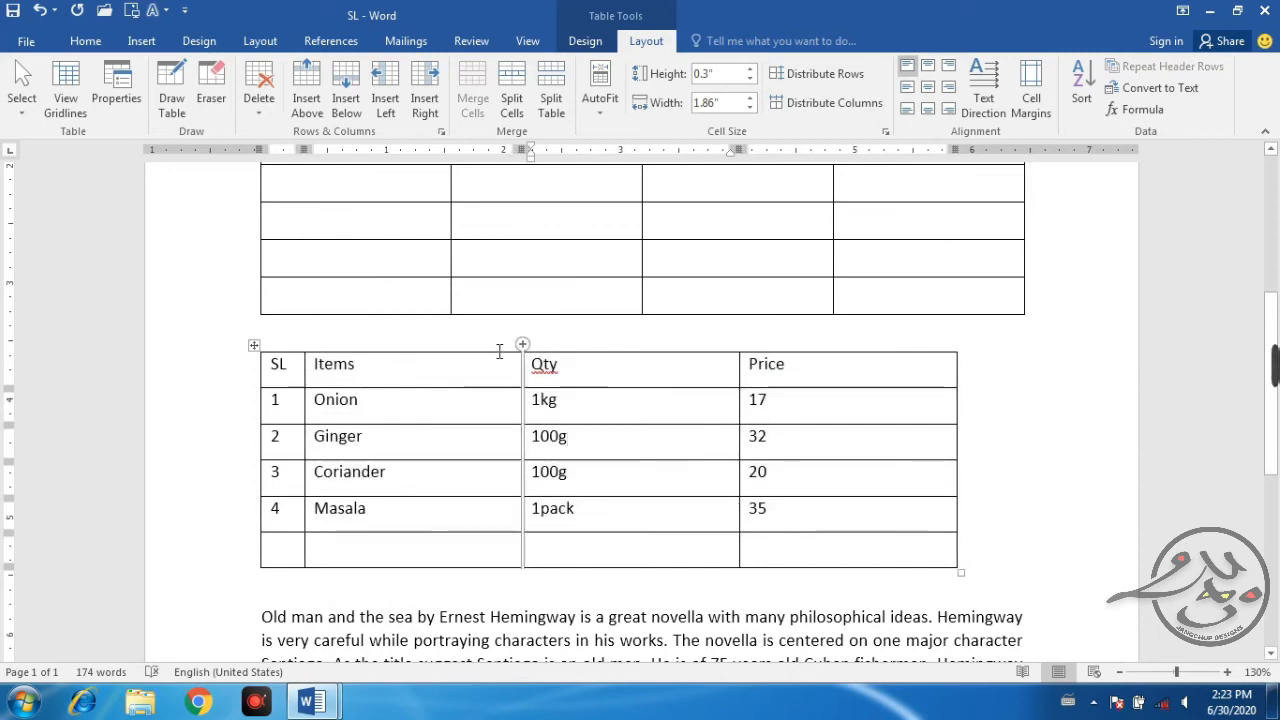
pyautogui.moveTo(446, 377); pyautogui.dragTo(1000, 562)
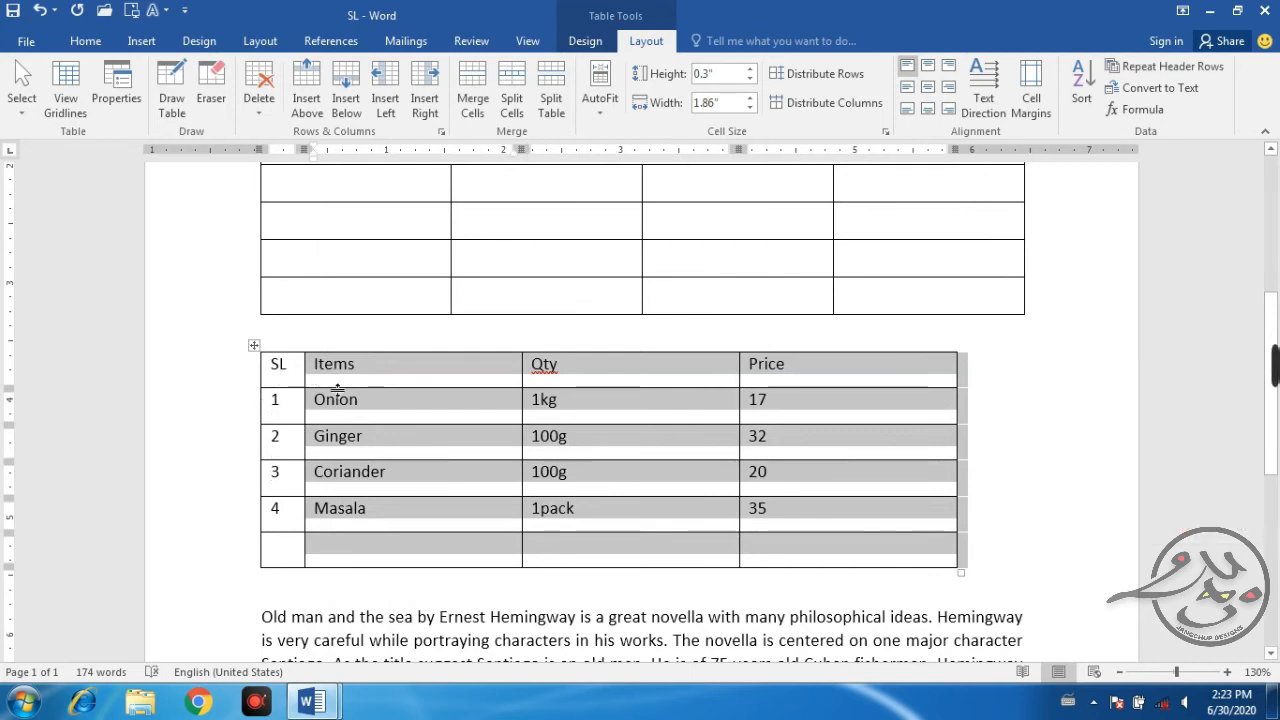
pyautogui.click(831, 104)
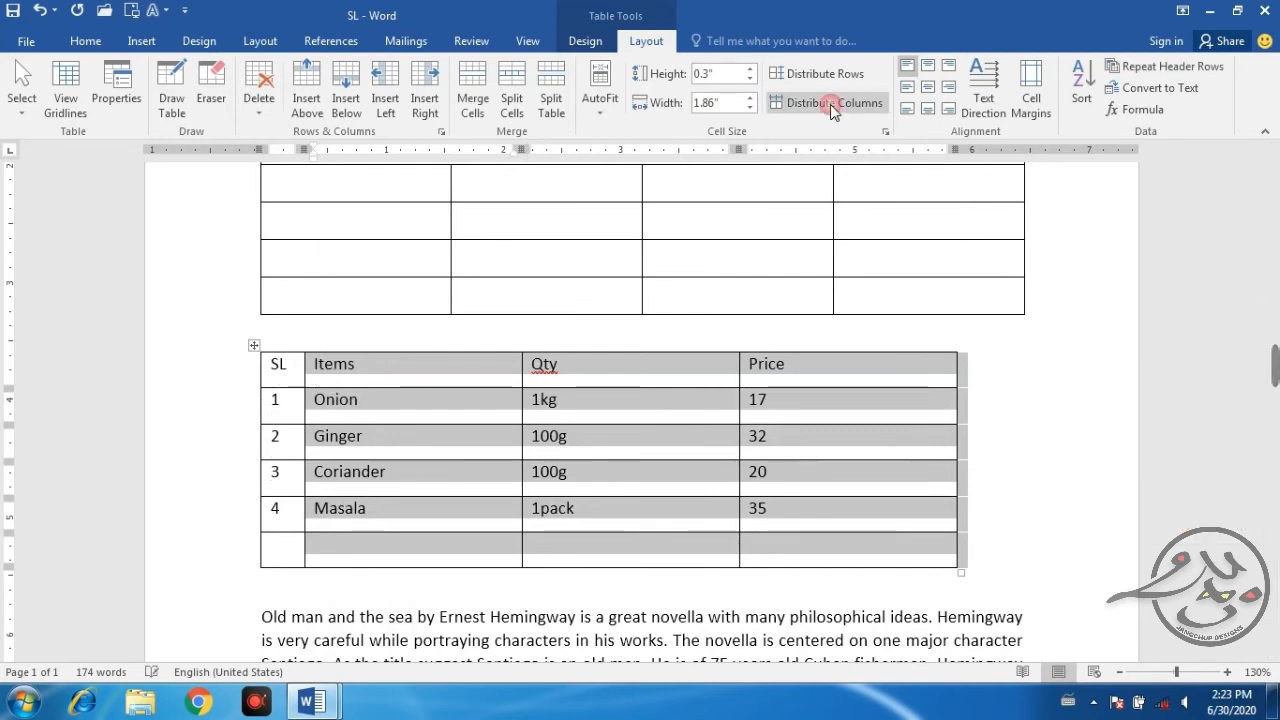
pyautogui.click(752, 410)
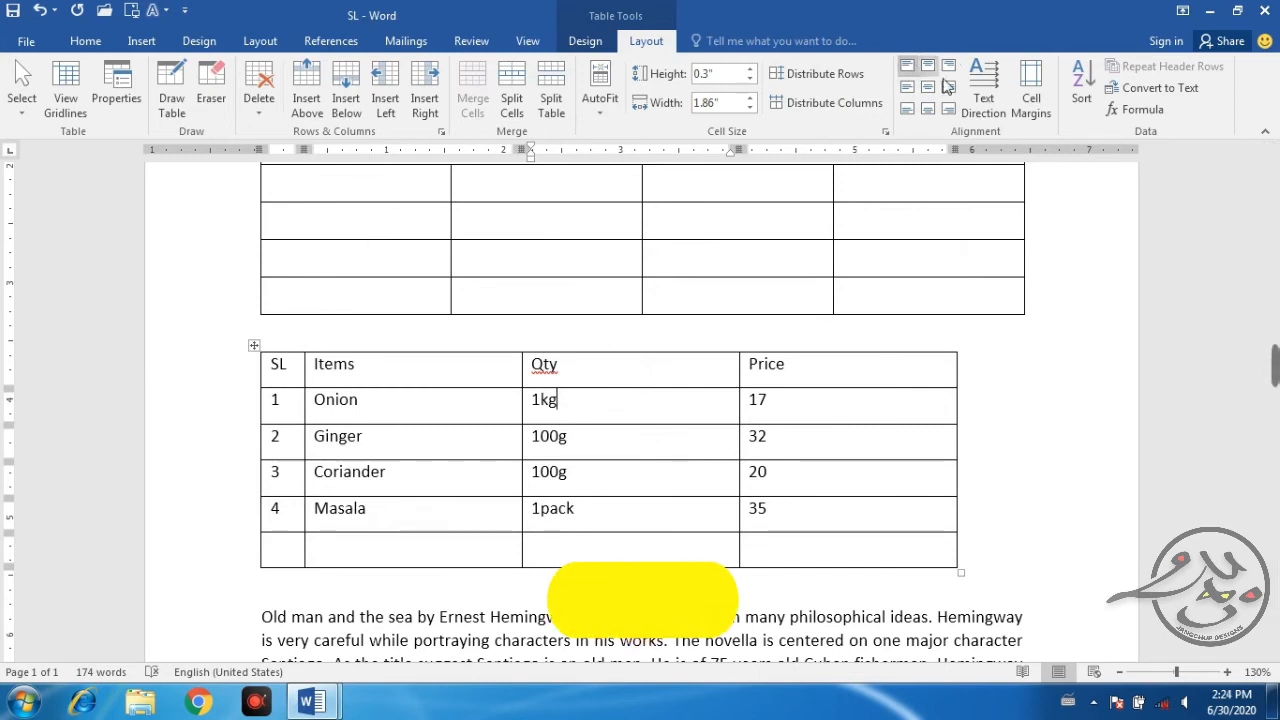
# Centre the text of the whole item table both horizontally and vertically within its cells.
pyautogui.click(250, 348)
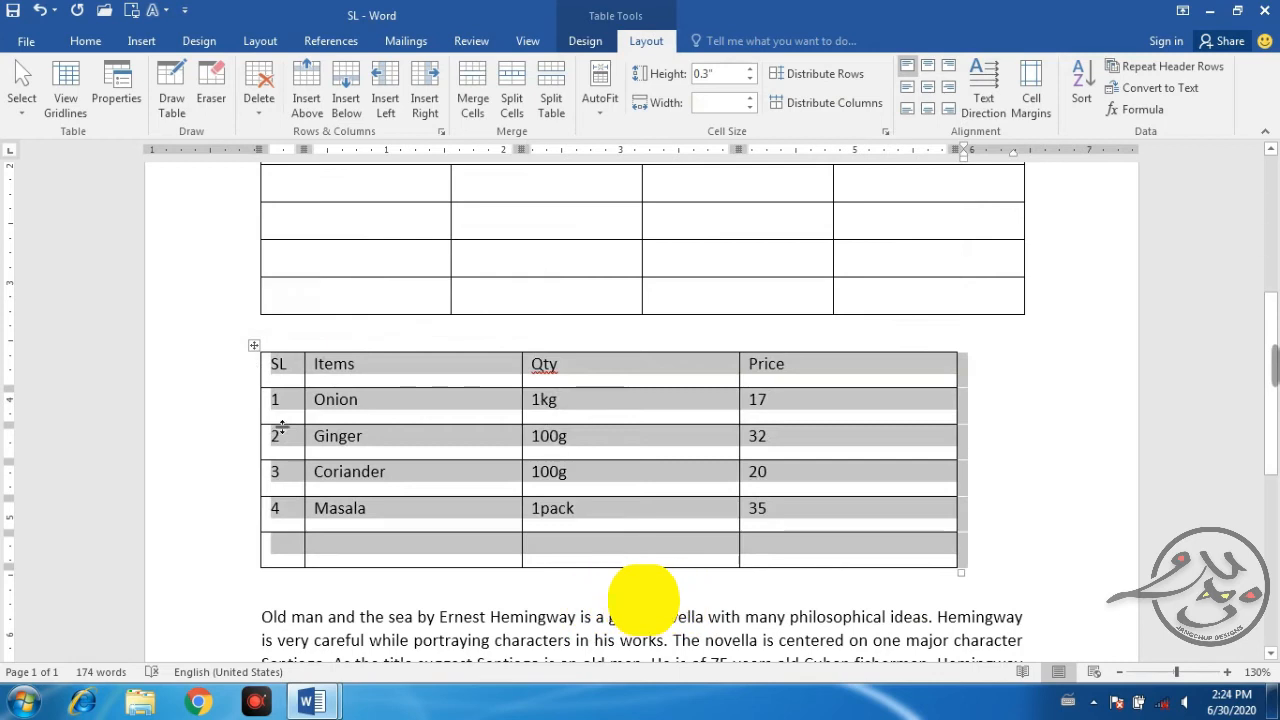
pyautogui.click(928, 92)
pyautogui.click(445, 410)
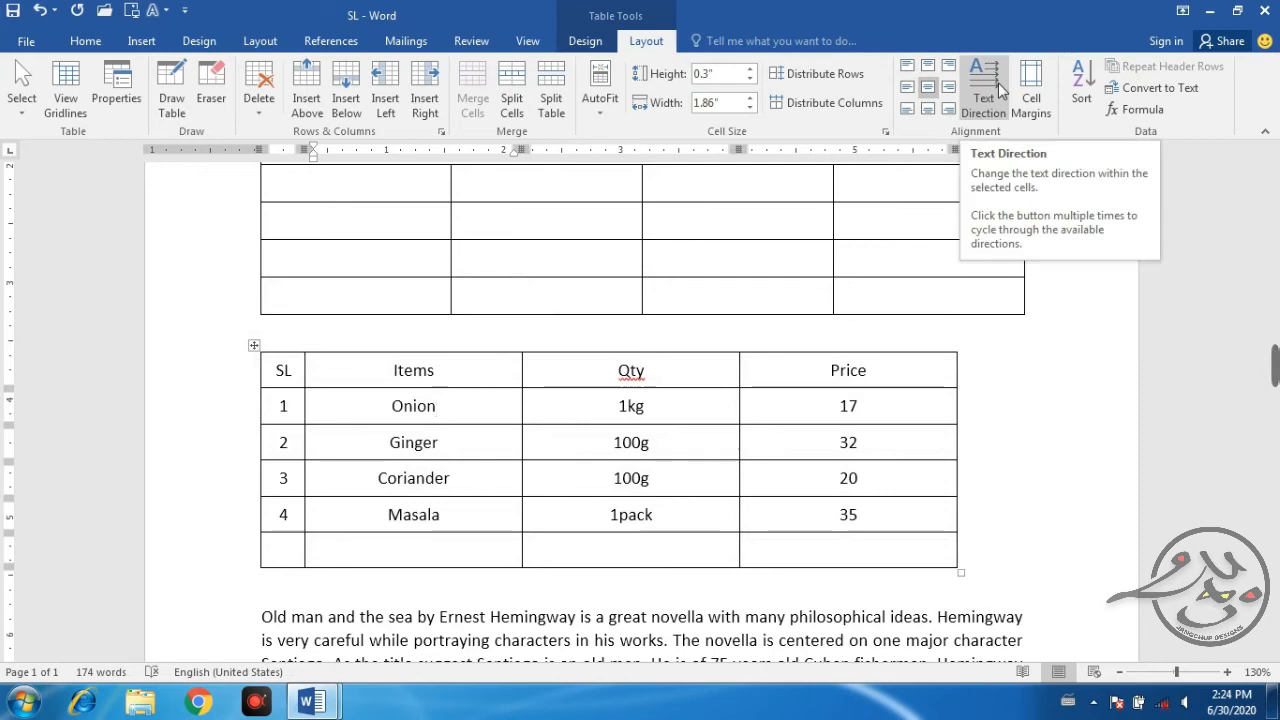
# Cycle the item table's header row text direction through both vertical orientations and back to horizontal.
pyautogui.click(265, 372)
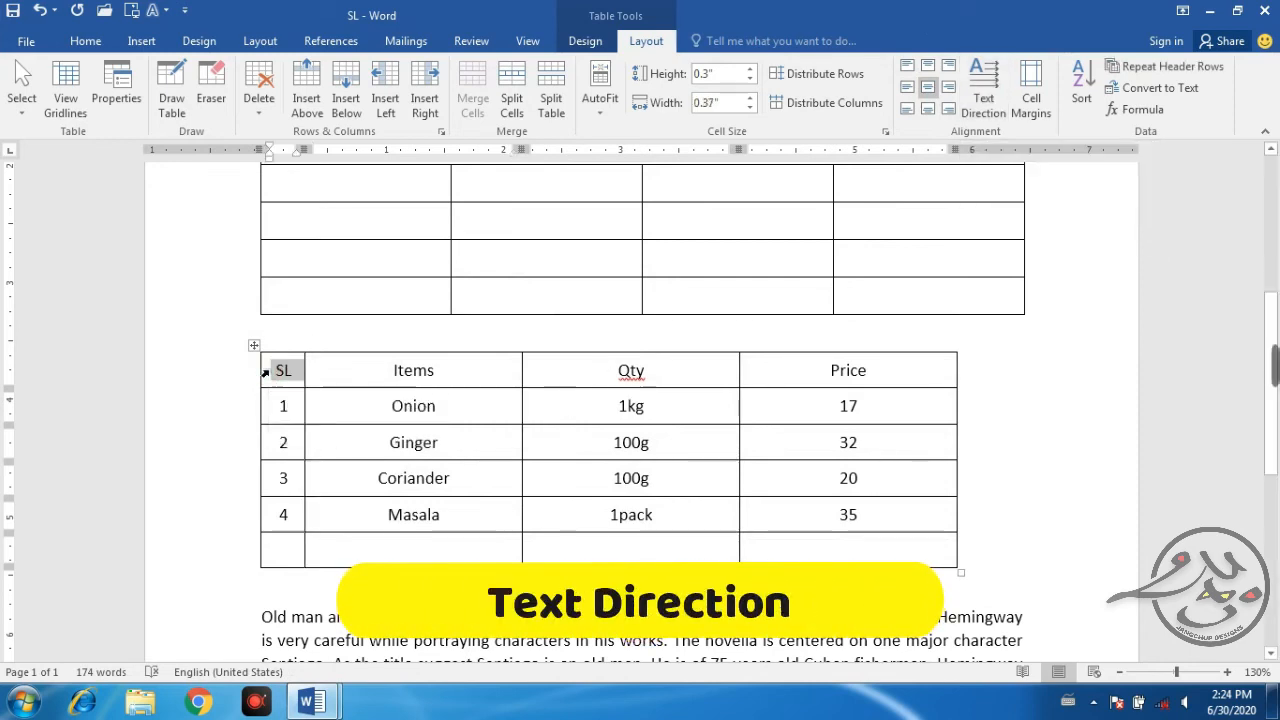
pyautogui.doubleClick(265, 371)
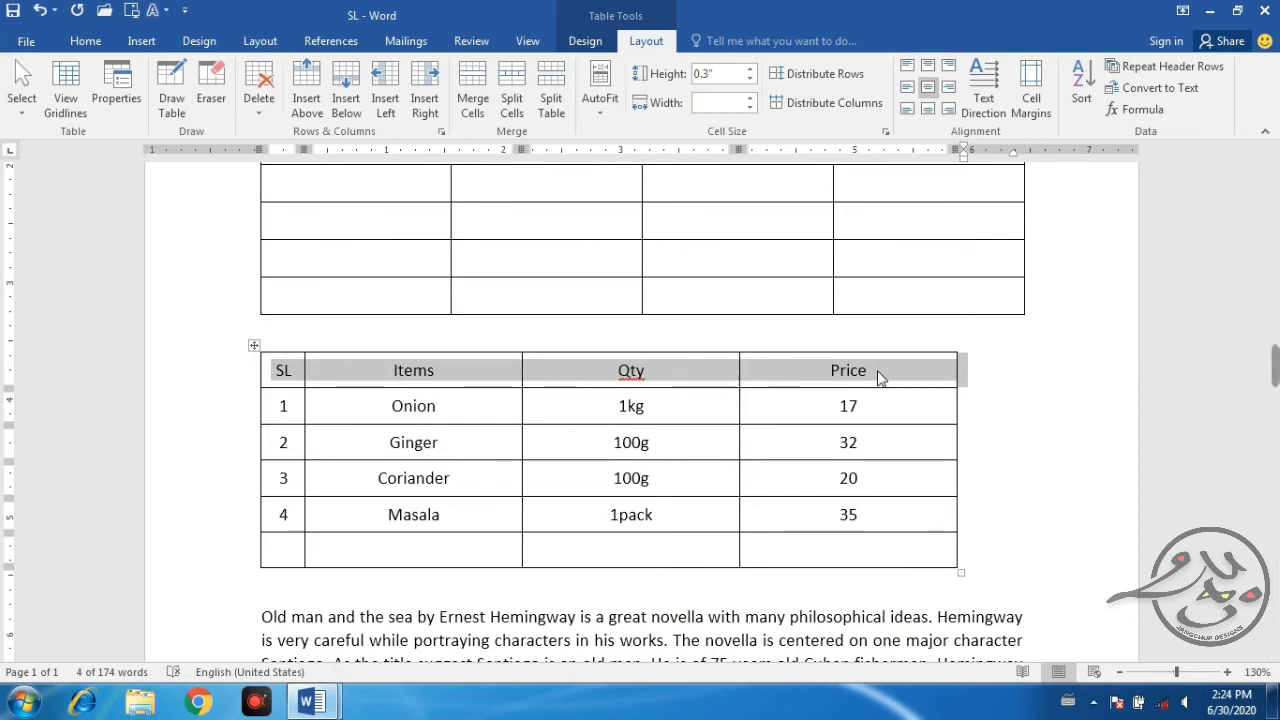
pyautogui.click(985, 80)
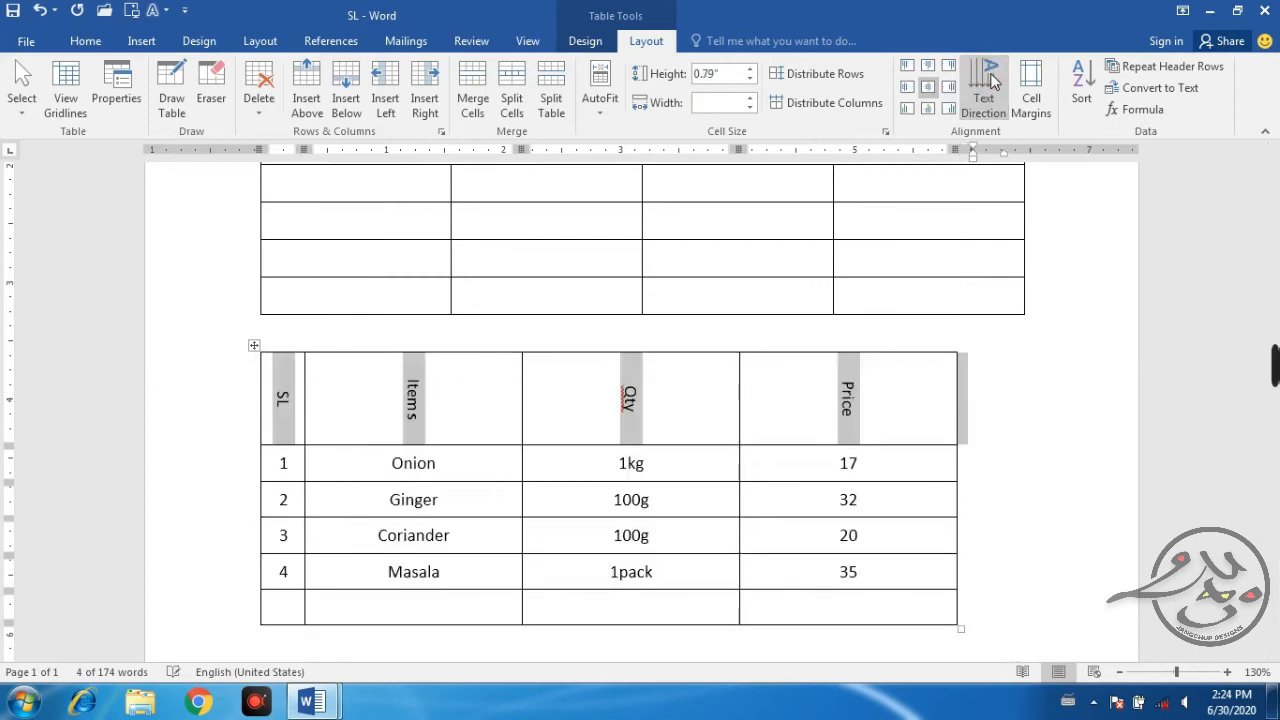
pyautogui.click(990, 80)
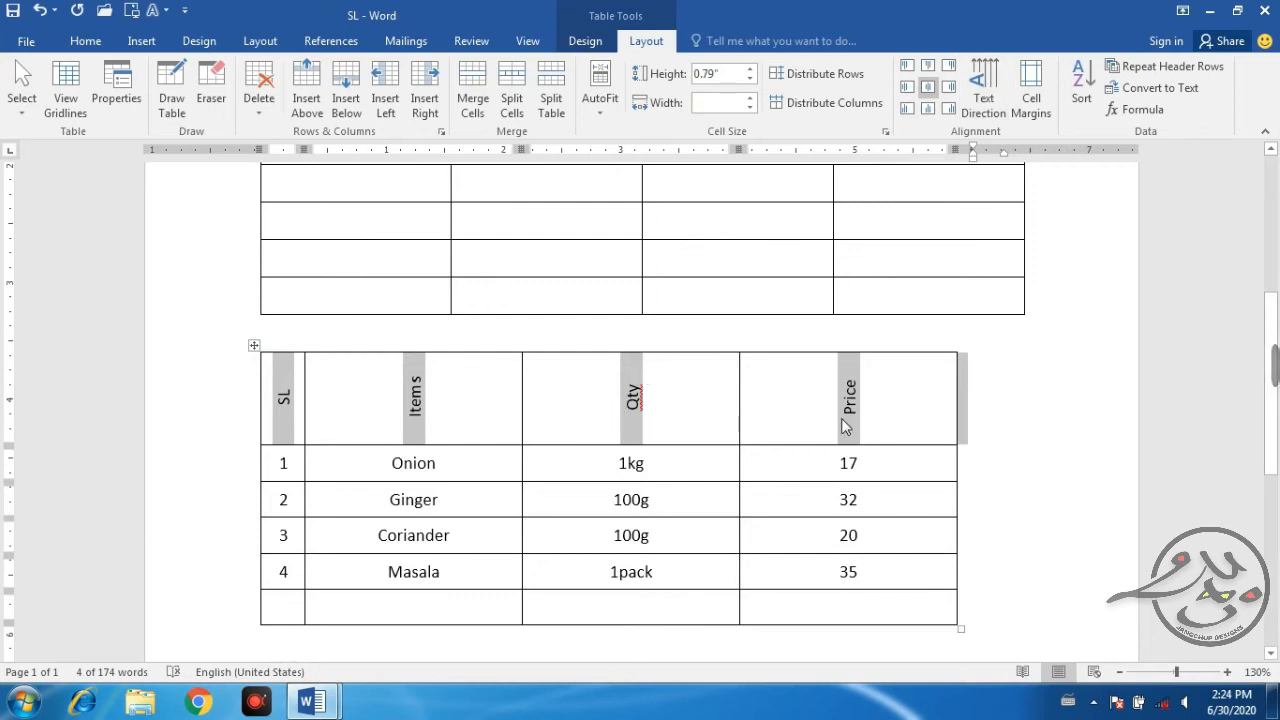
pyautogui.click(984, 100)
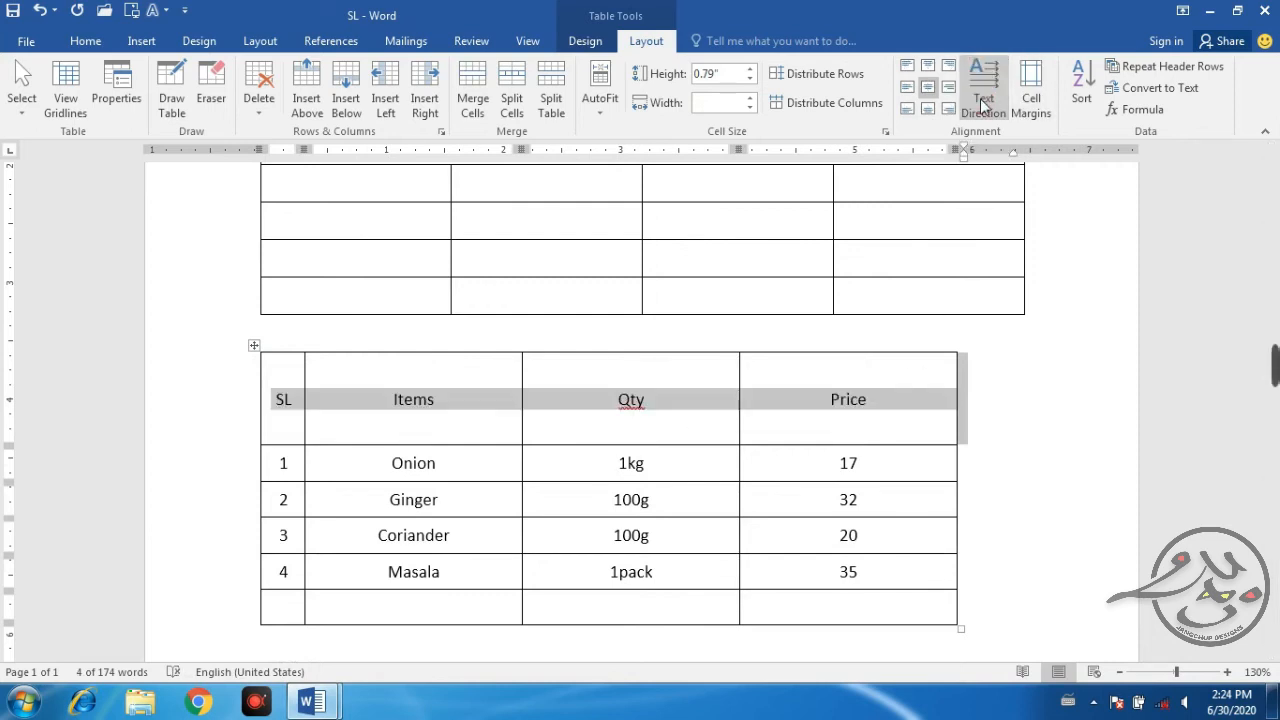
# Try Distribute Columns and Distribute Rows on the header row alone, undoing the column change.
pyautogui.click(840, 110)
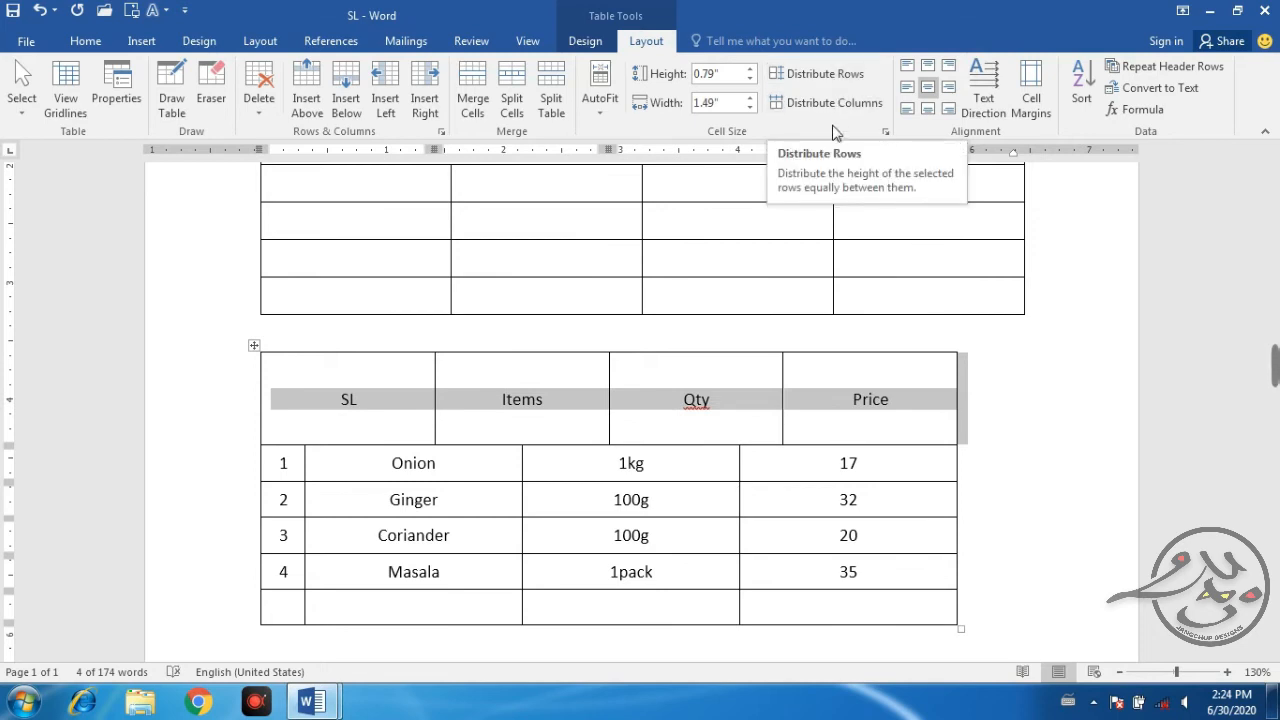
pyautogui.hotkey('ctrl', 'z')
pyautogui.click(826, 76)
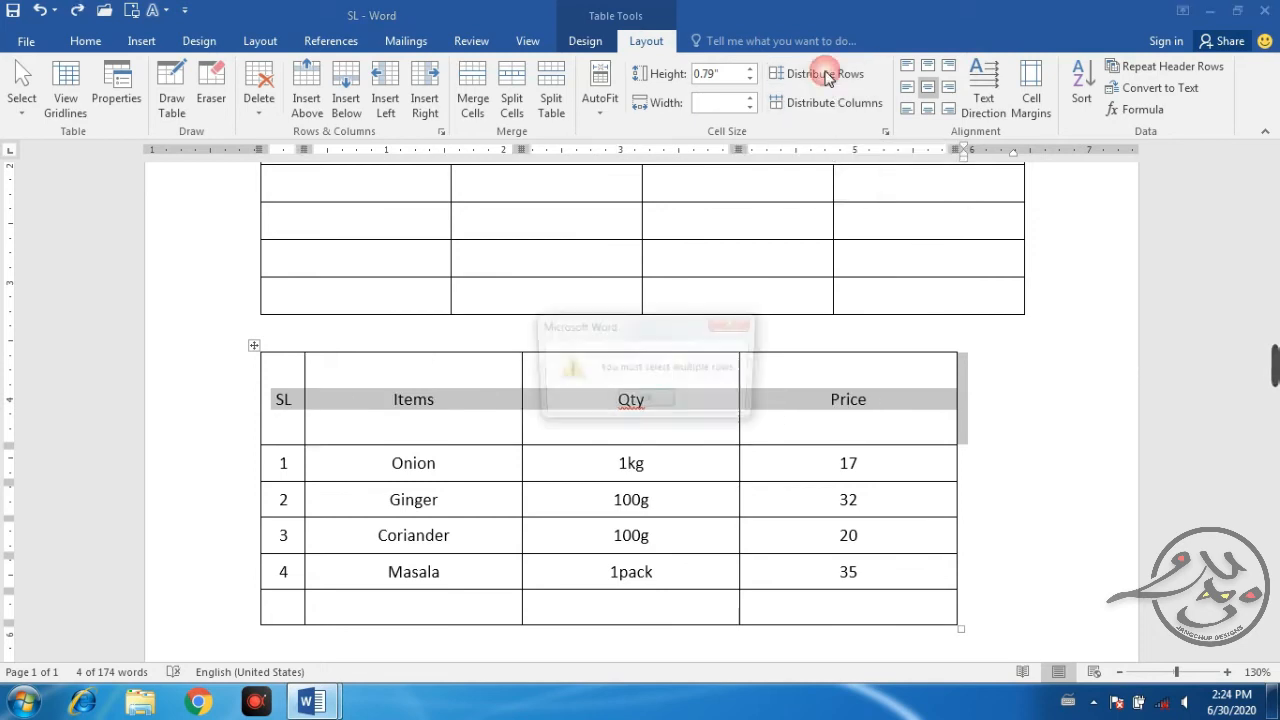
pyautogui.click(647, 401)
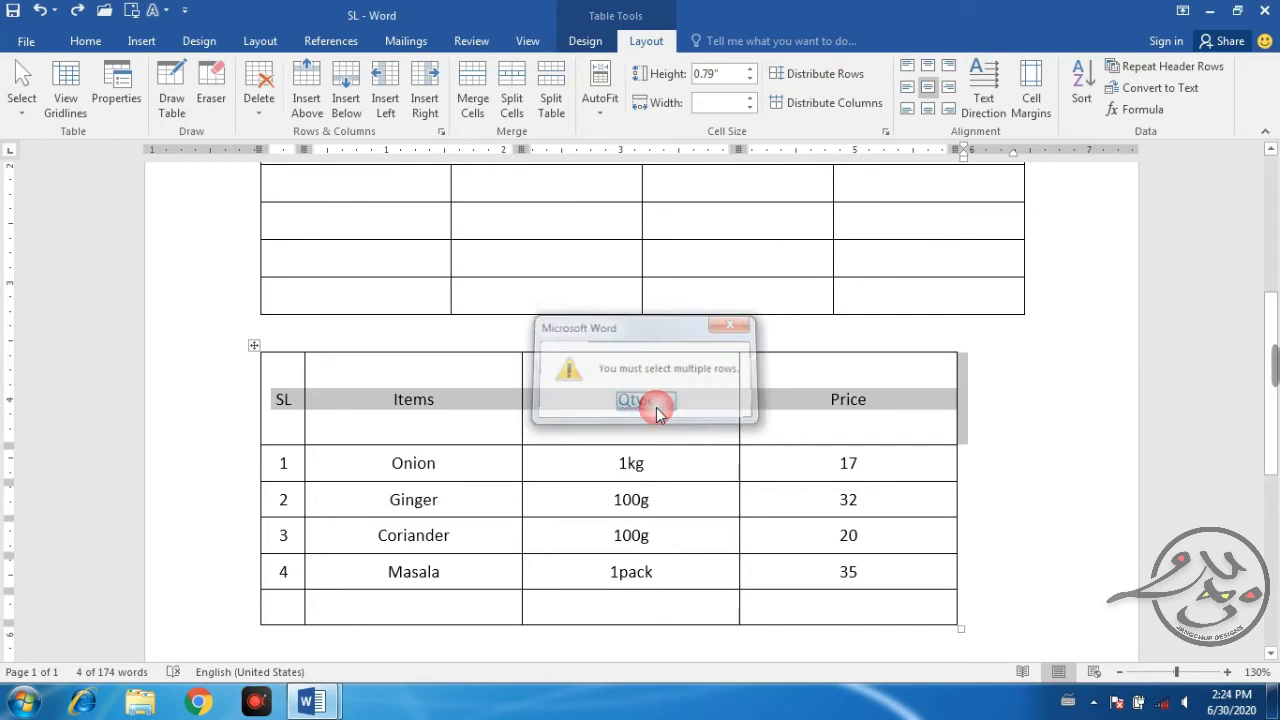
# Distribute the row heights evenly across the whole item table.
pyautogui.click(632, 381)
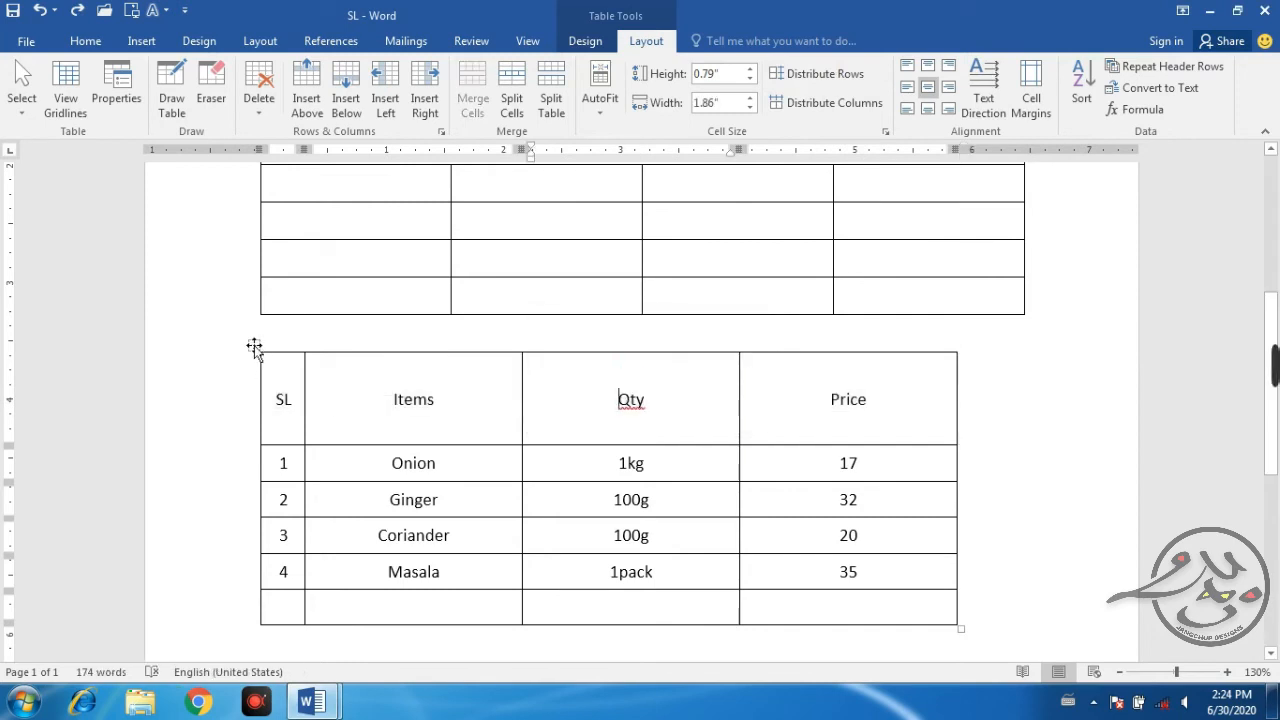
pyautogui.click(254, 346)
pyautogui.click(820, 74)
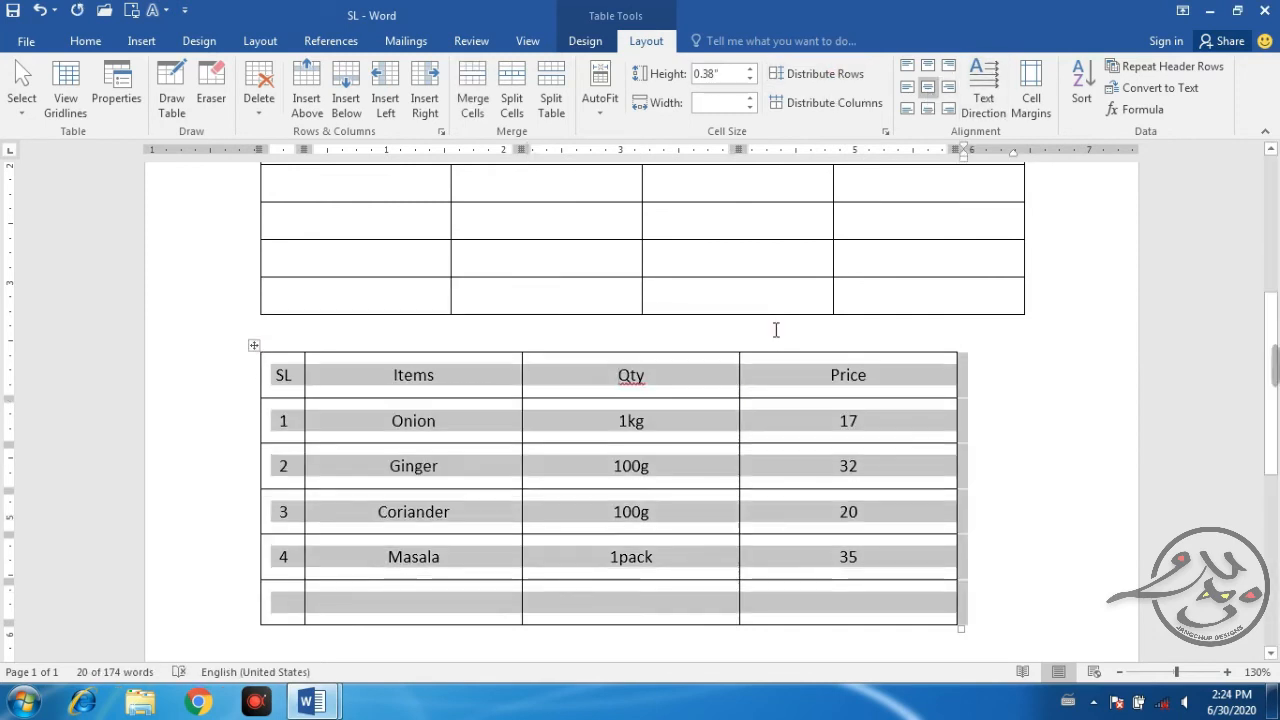
pyautogui.click(830, 375)
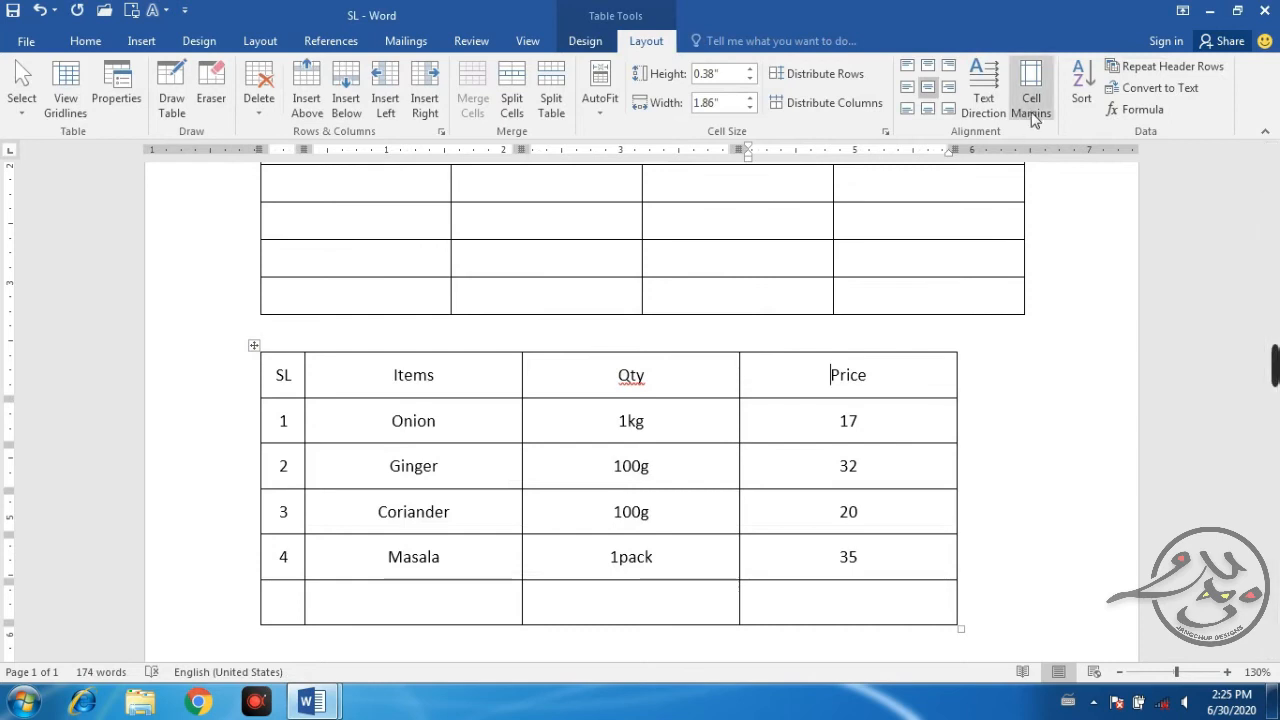
pyautogui.click(1032, 112)
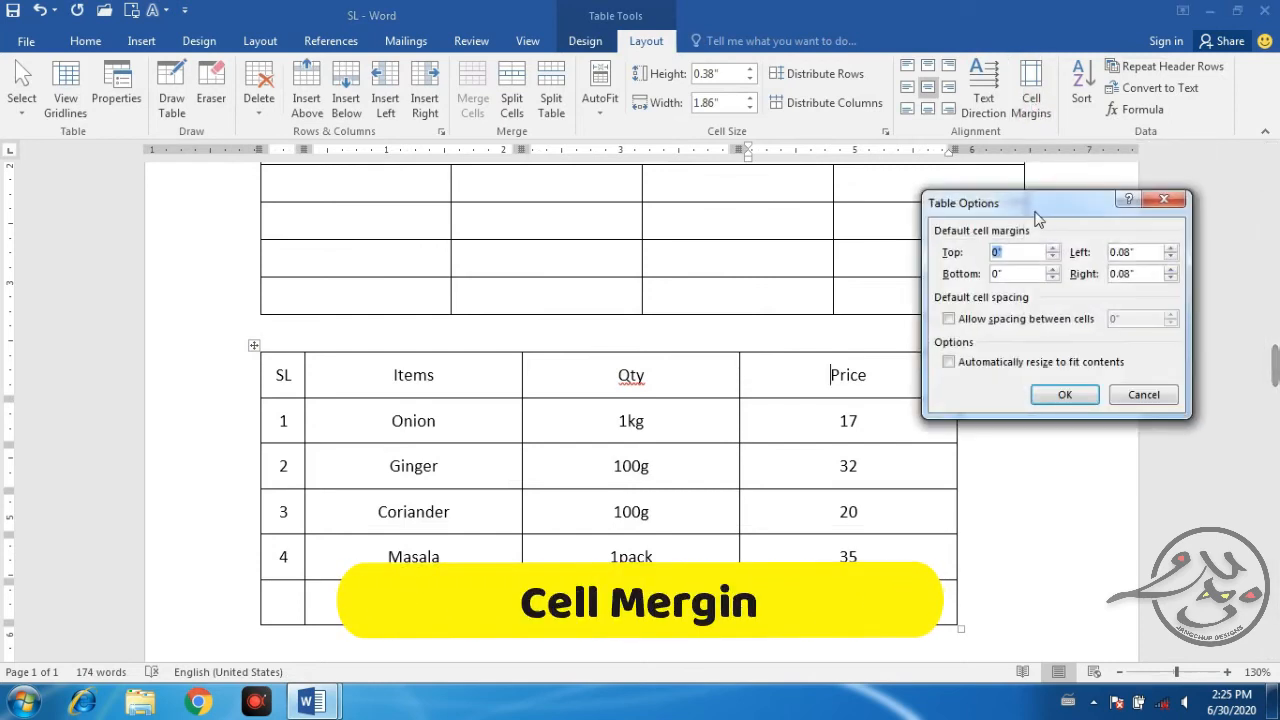
pyautogui.moveTo(1037, 218); pyautogui.dragTo(1070, 215)
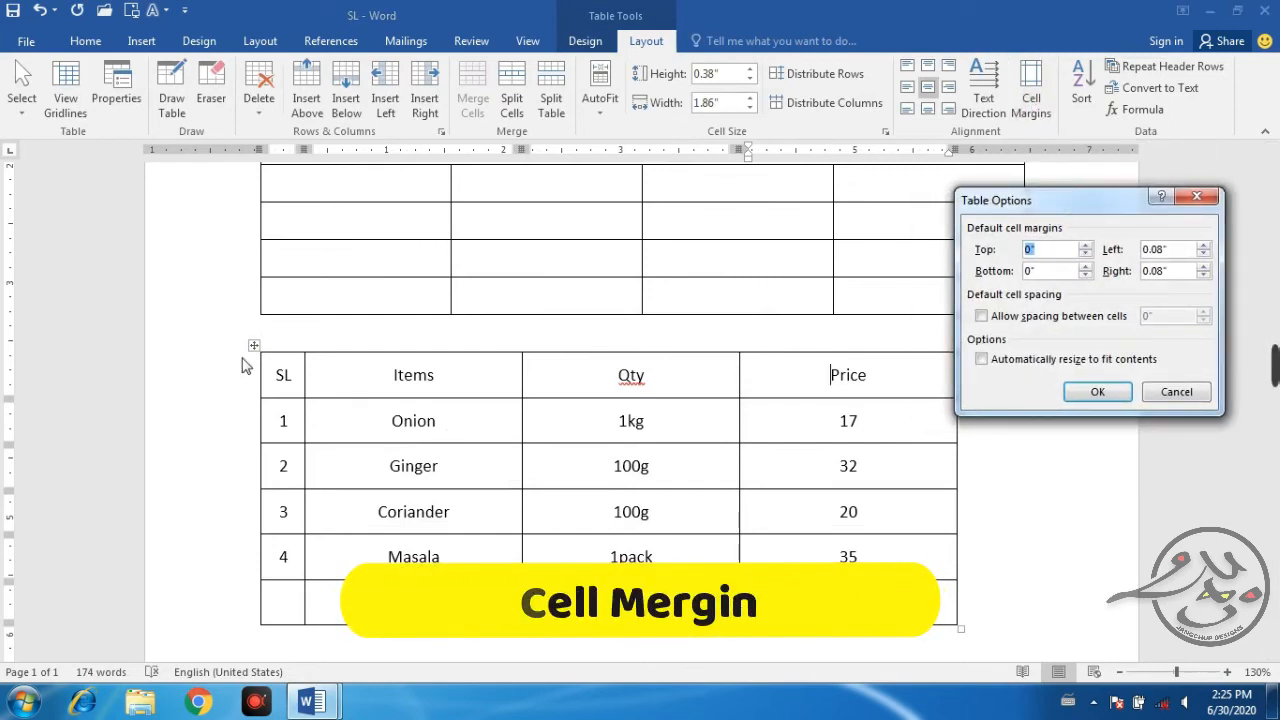
pyautogui.click(1176, 391)
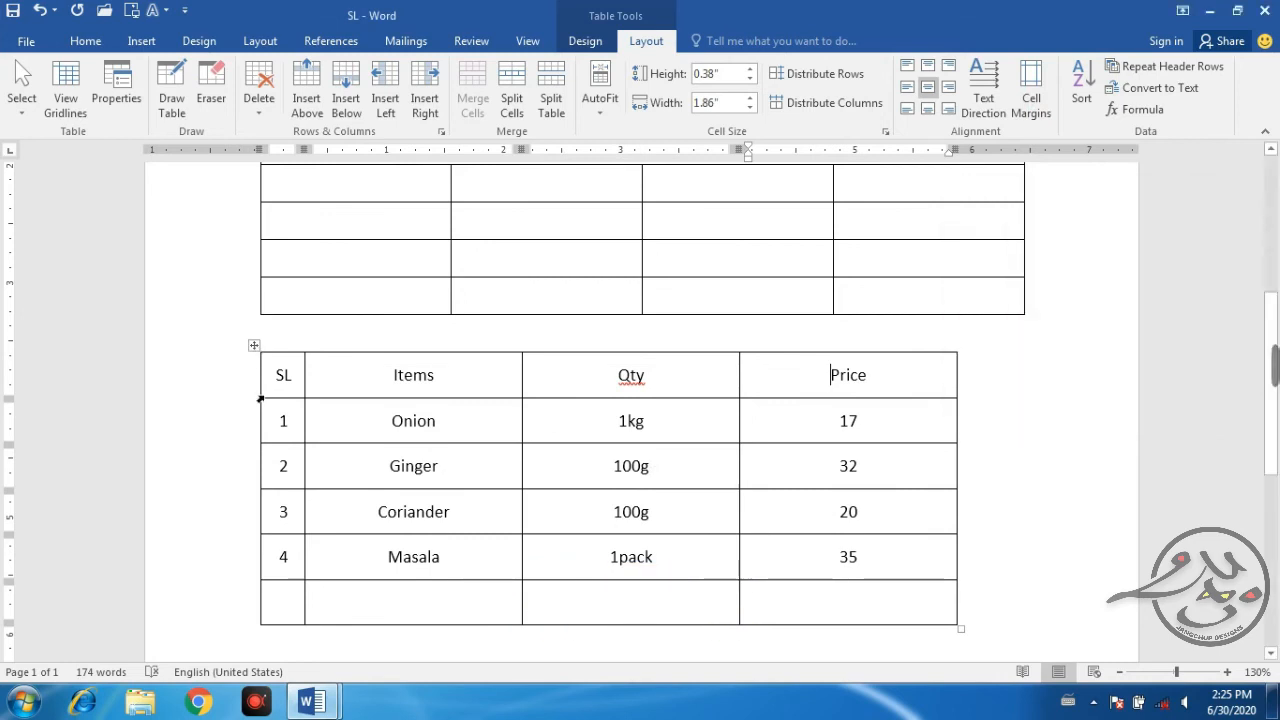
# Align the text of the whole item table to the top left of its cells.
pyautogui.click(254, 345)
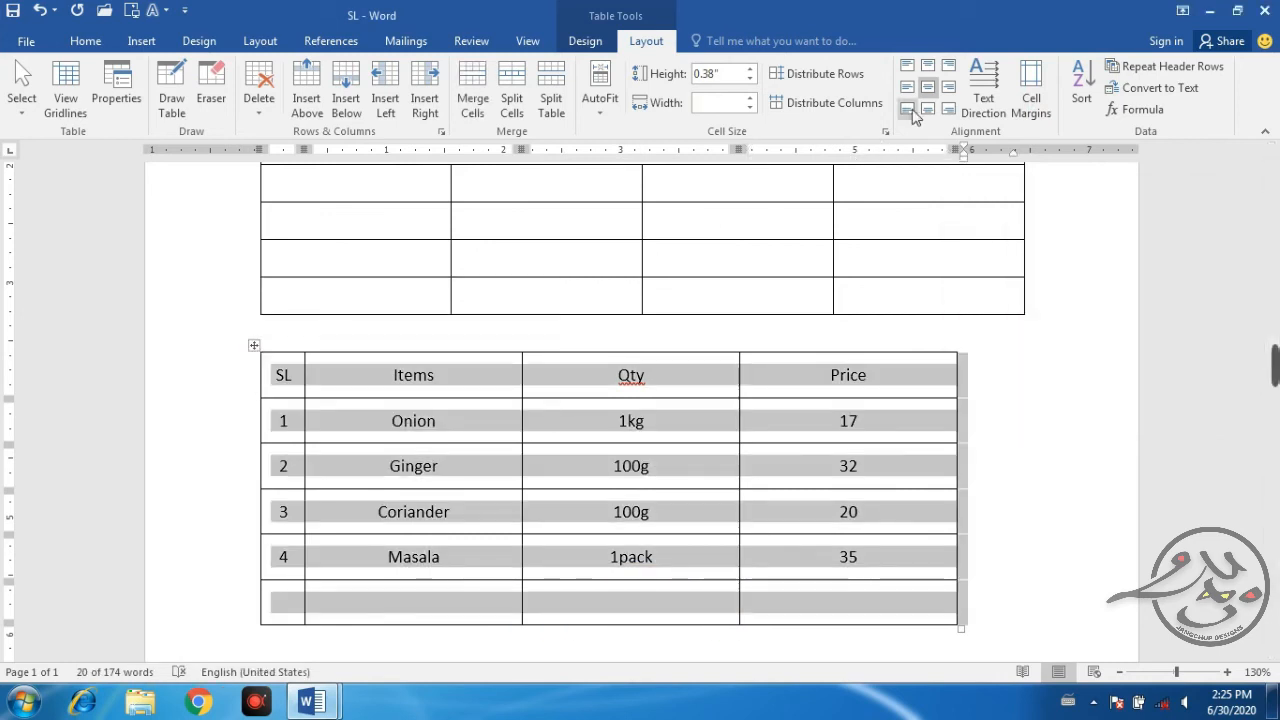
pyautogui.click(908, 64)
pyautogui.click(739, 372)
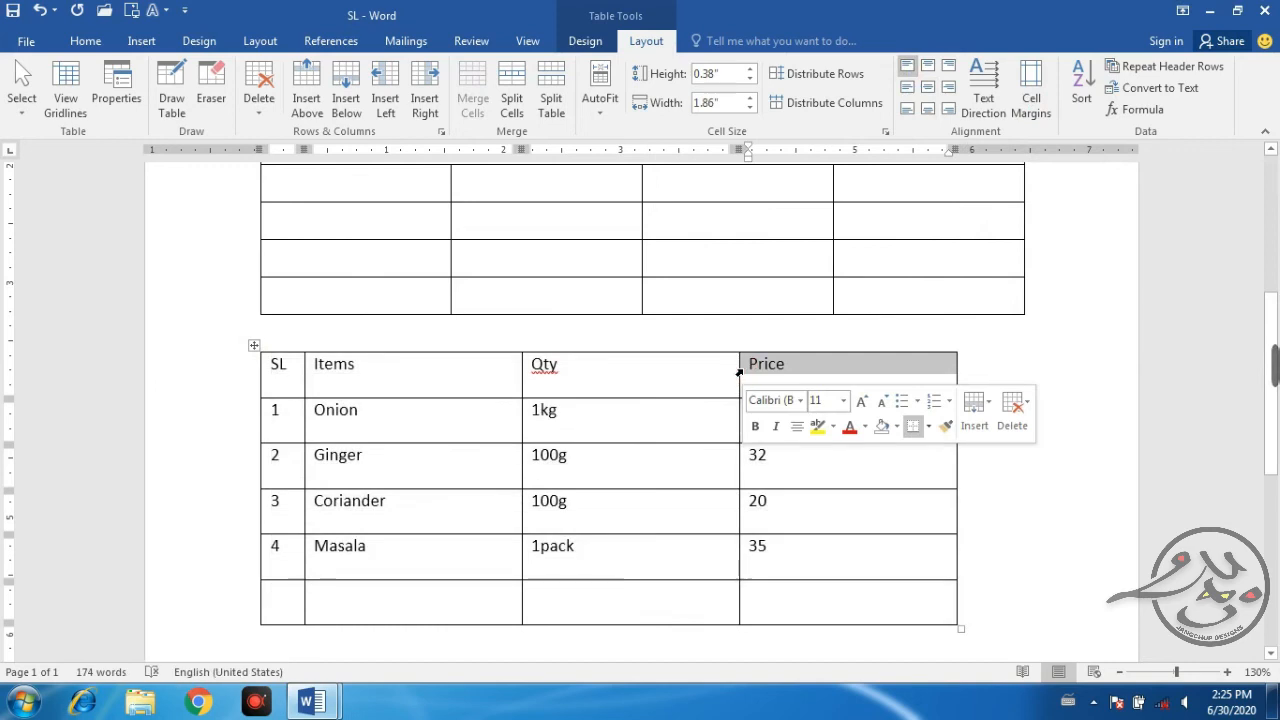
pyautogui.click(831, 378)
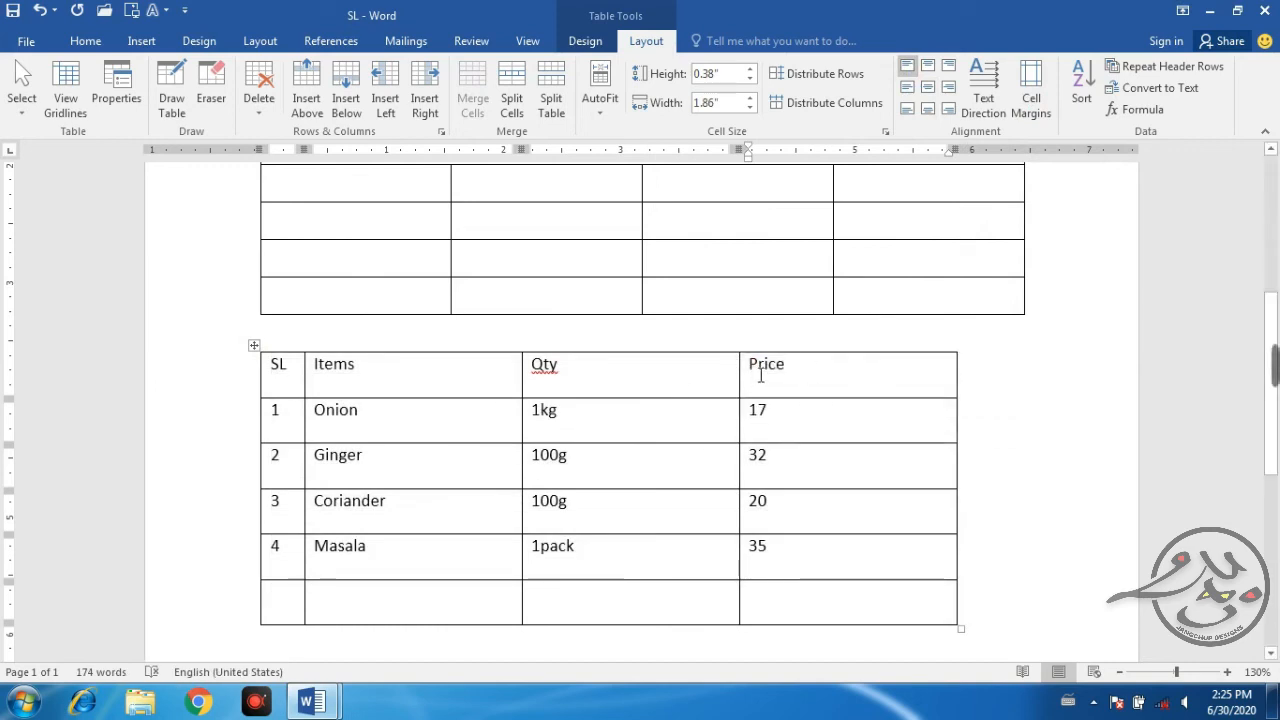
# Set the item table's default left and right cell margins to 0".
pyautogui.click(255, 345)
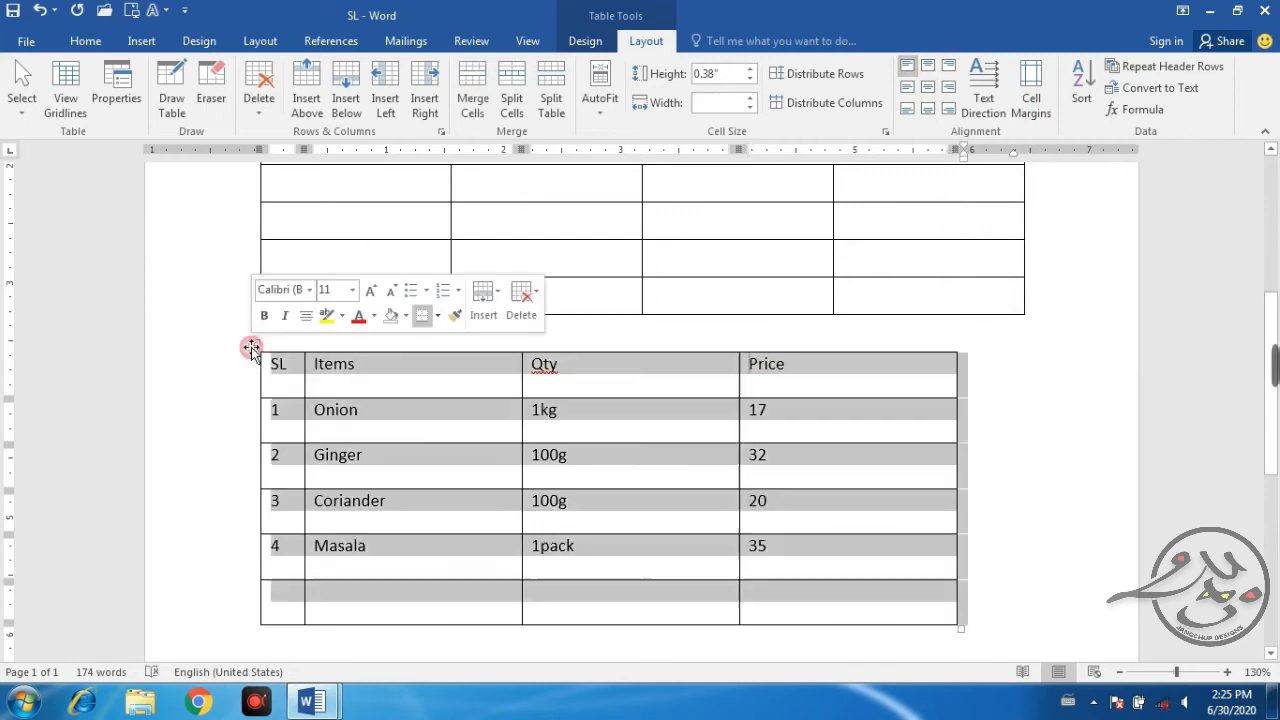
pyautogui.click(1030, 110)
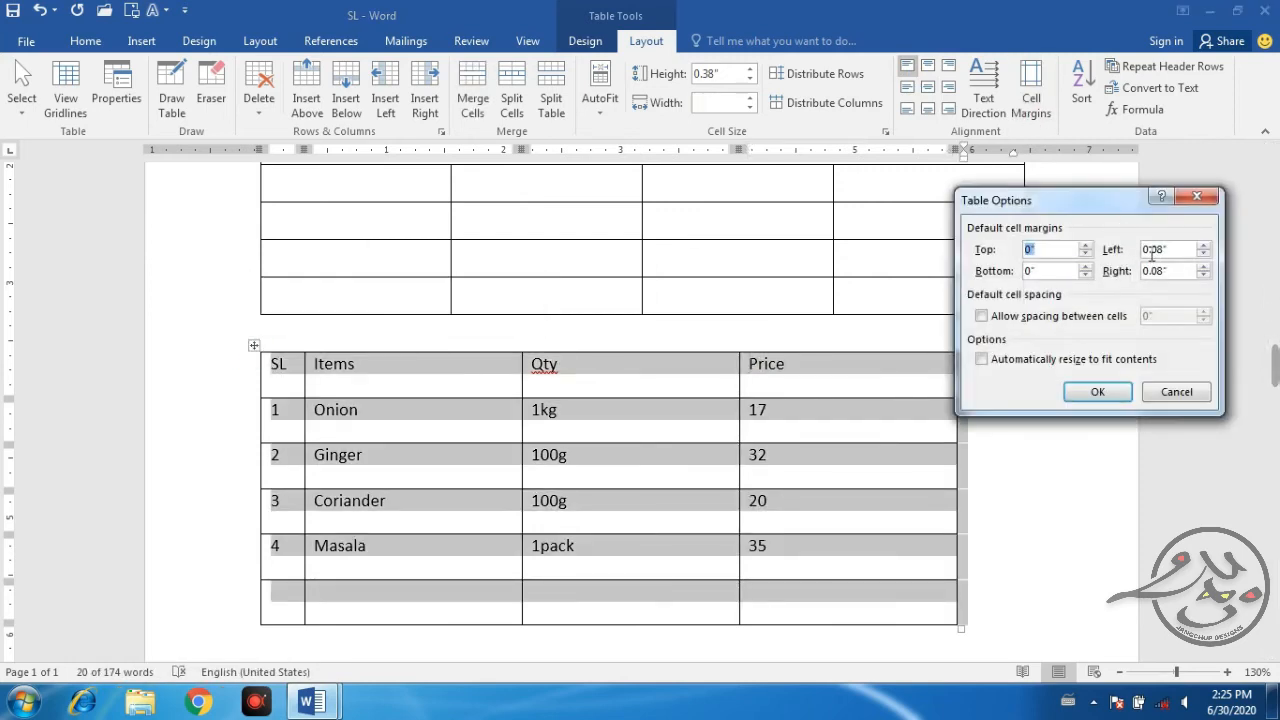
pyautogui.click(1203, 254)
pyautogui.click(1203, 254)
pyautogui.click(1203, 254)
pyautogui.click(1203, 254)
pyautogui.click(1203, 275)
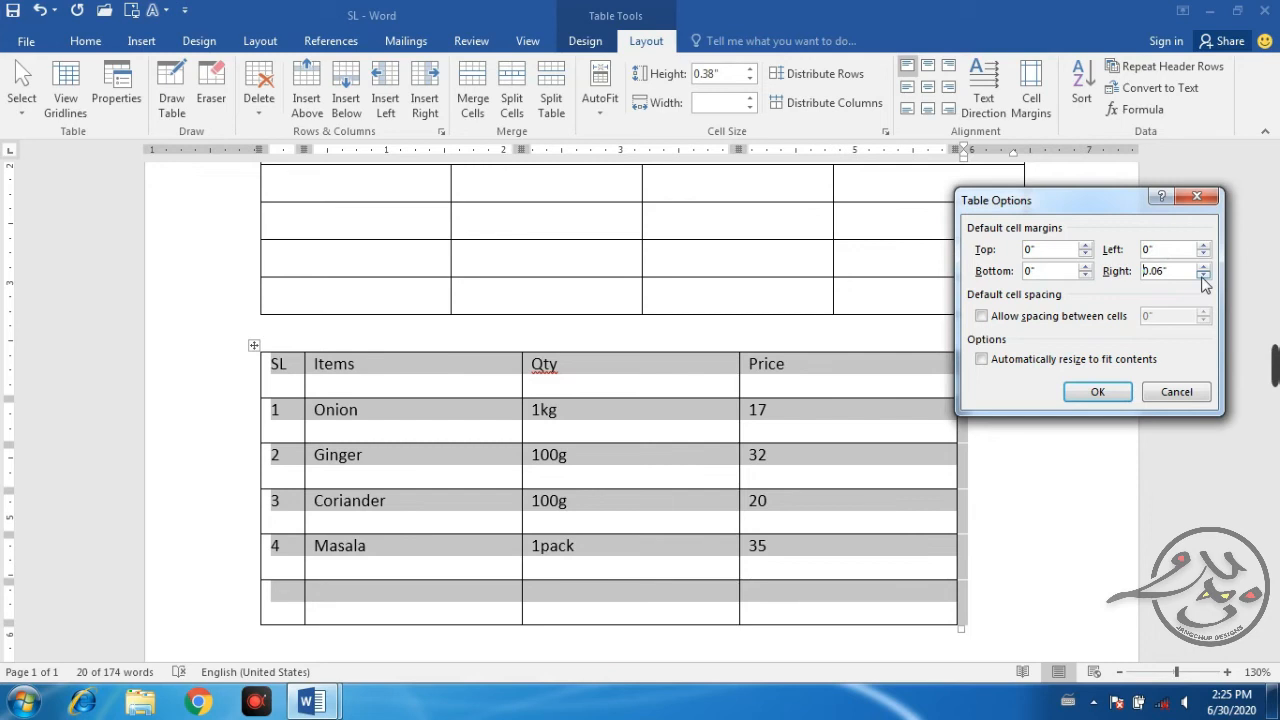
pyautogui.click(1203, 275)
pyautogui.click(1097, 391)
pyautogui.click(826, 480)
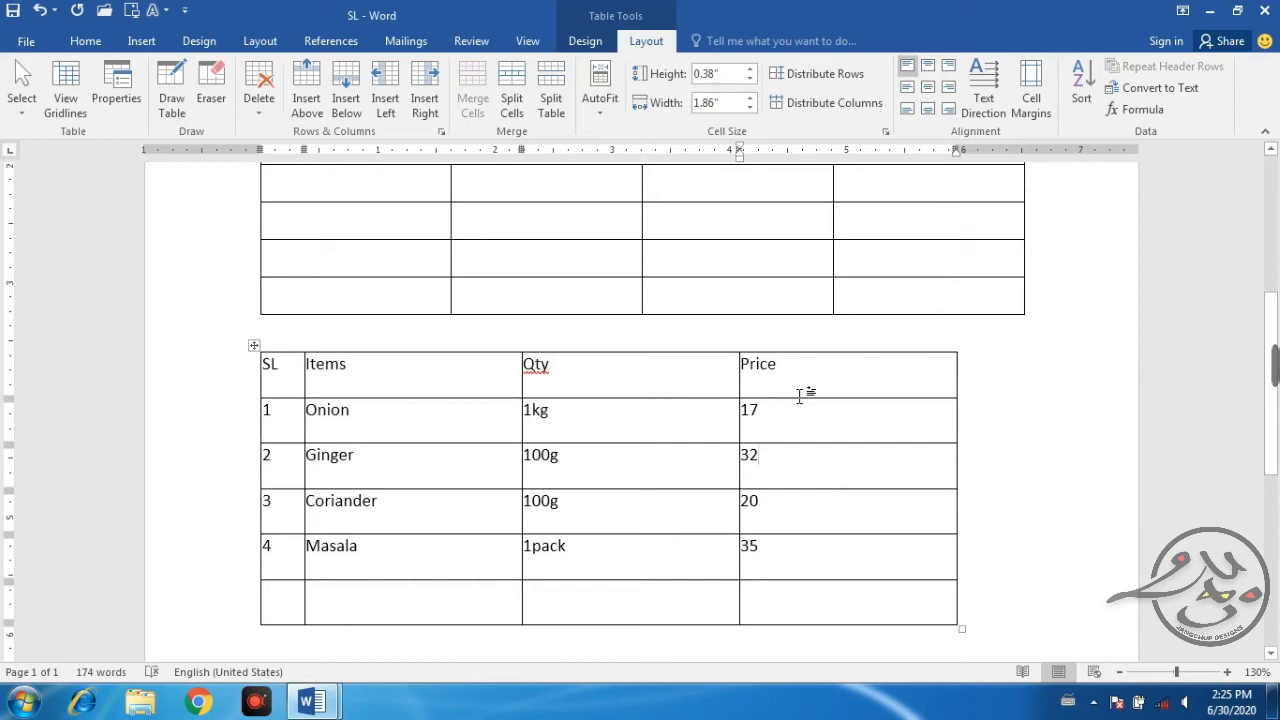
# Set the item table's default left and right cell margins to 0.08".
pyautogui.click(254, 344)
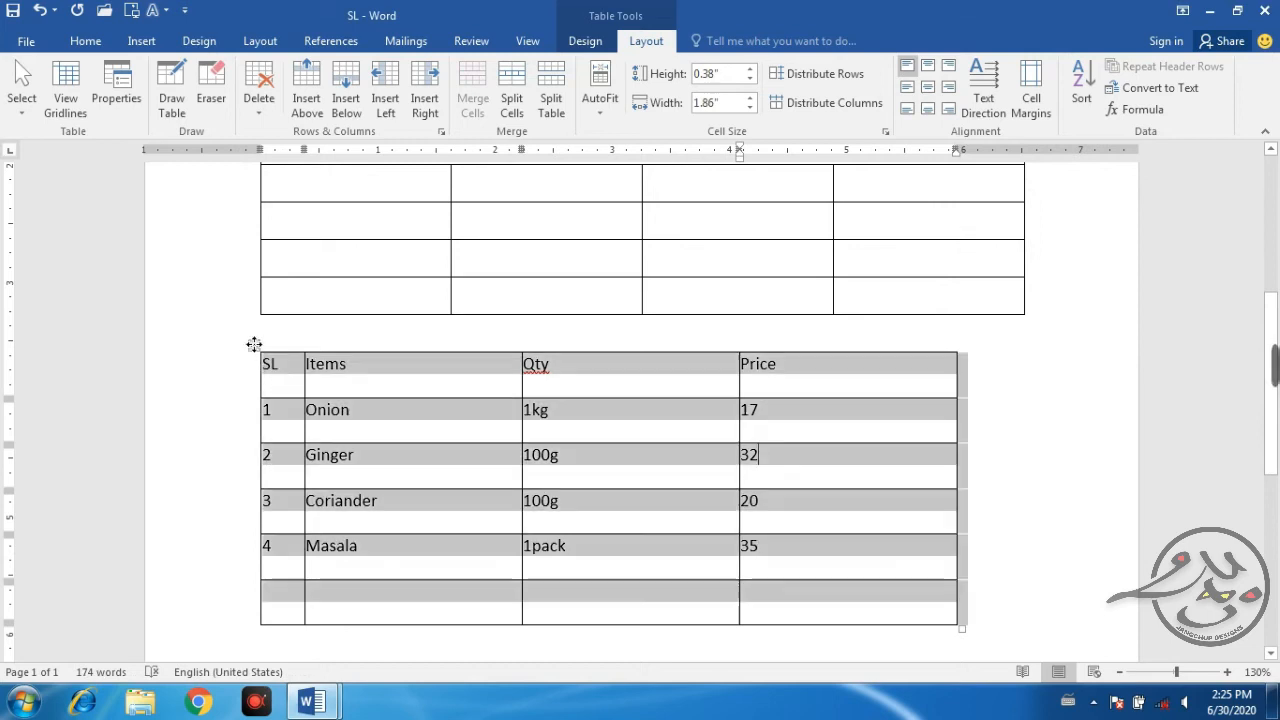
pyautogui.click(1031, 98)
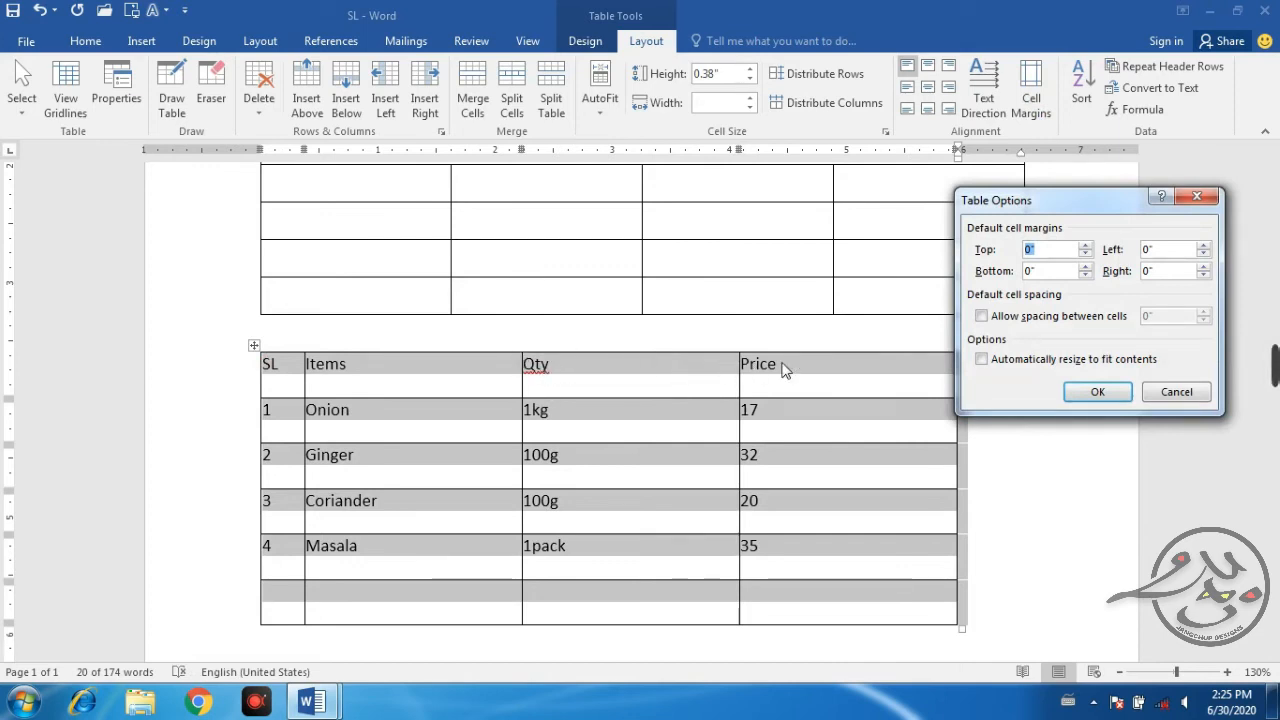
pyautogui.click(1204, 246)
pyautogui.click(1204, 246)
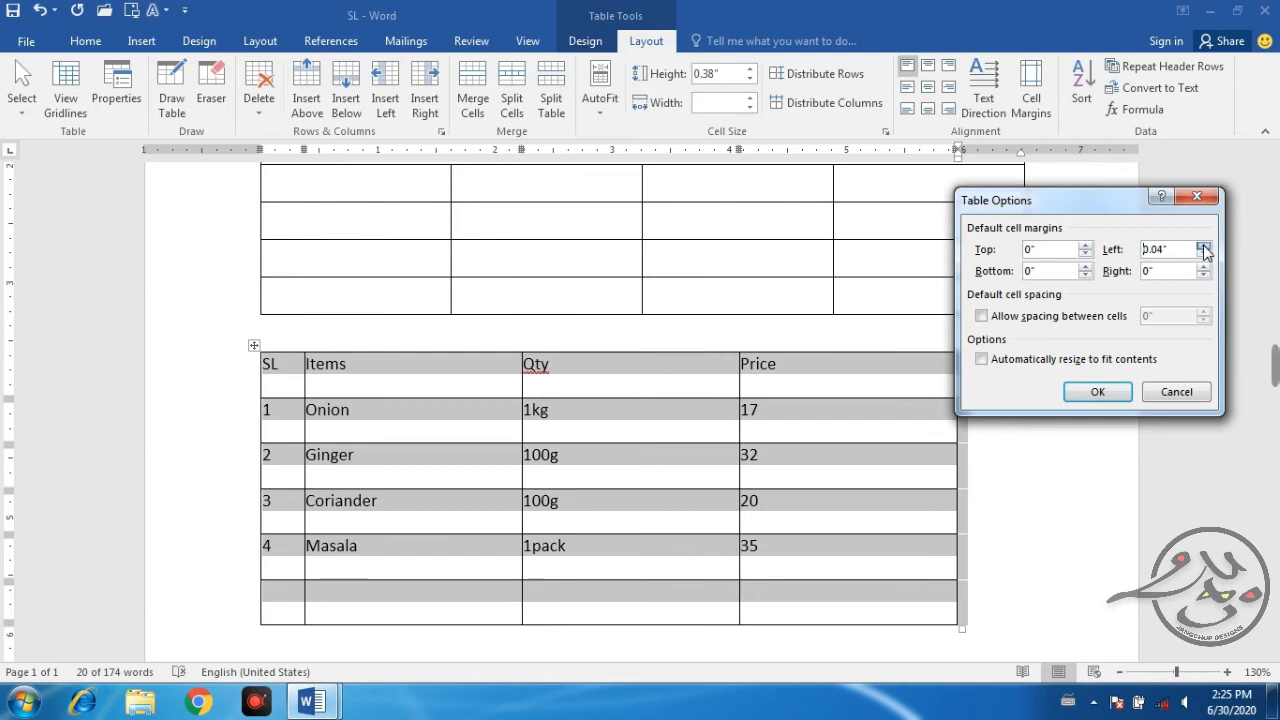
pyautogui.click(1204, 247)
pyautogui.click(1204, 266)
pyautogui.click(1204, 266)
pyautogui.click(1204, 267)
pyautogui.click(1204, 267)
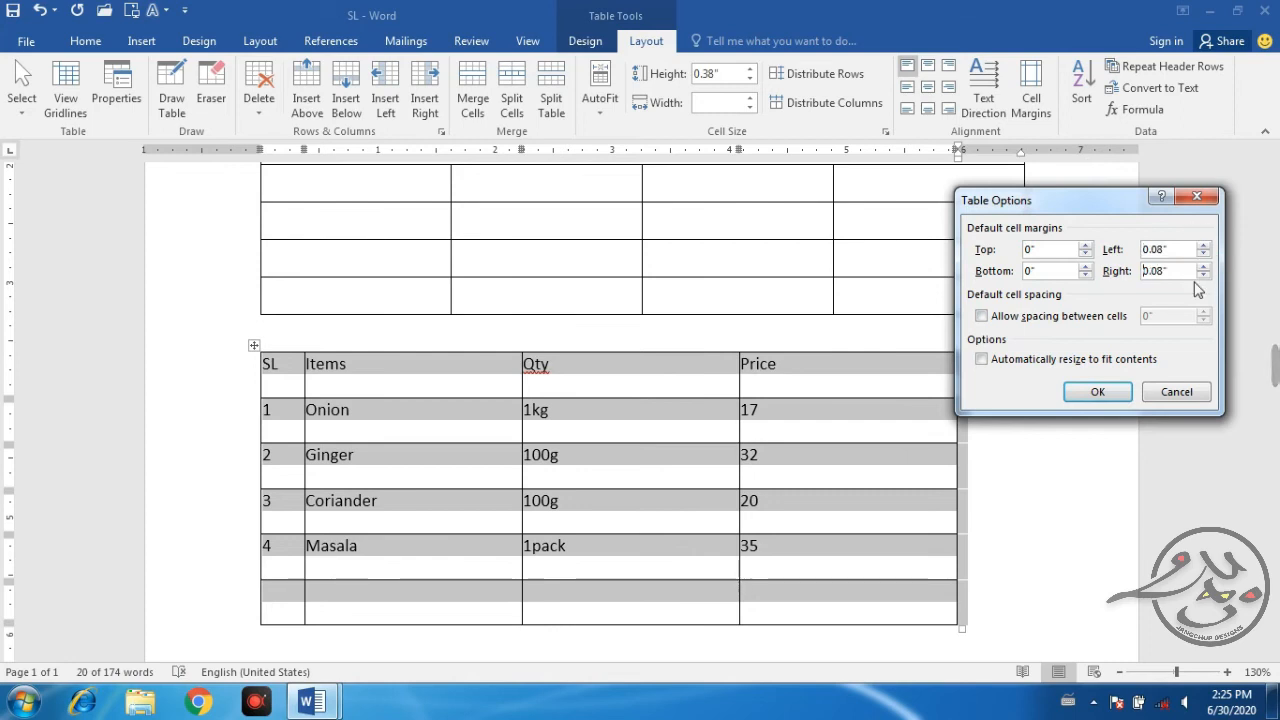
pyautogui.click(1097, 391)
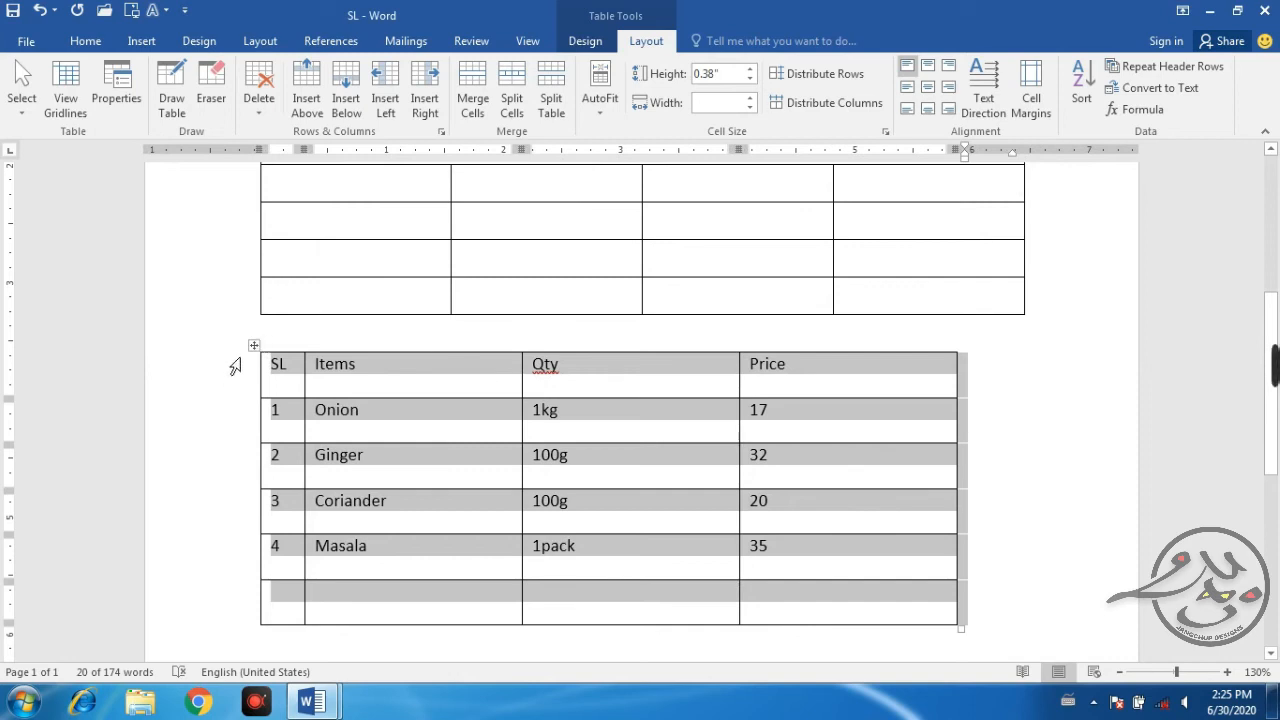
# Apply Align Center to the whole item table again and clear the selection.
pyautogui.click(928, 88)
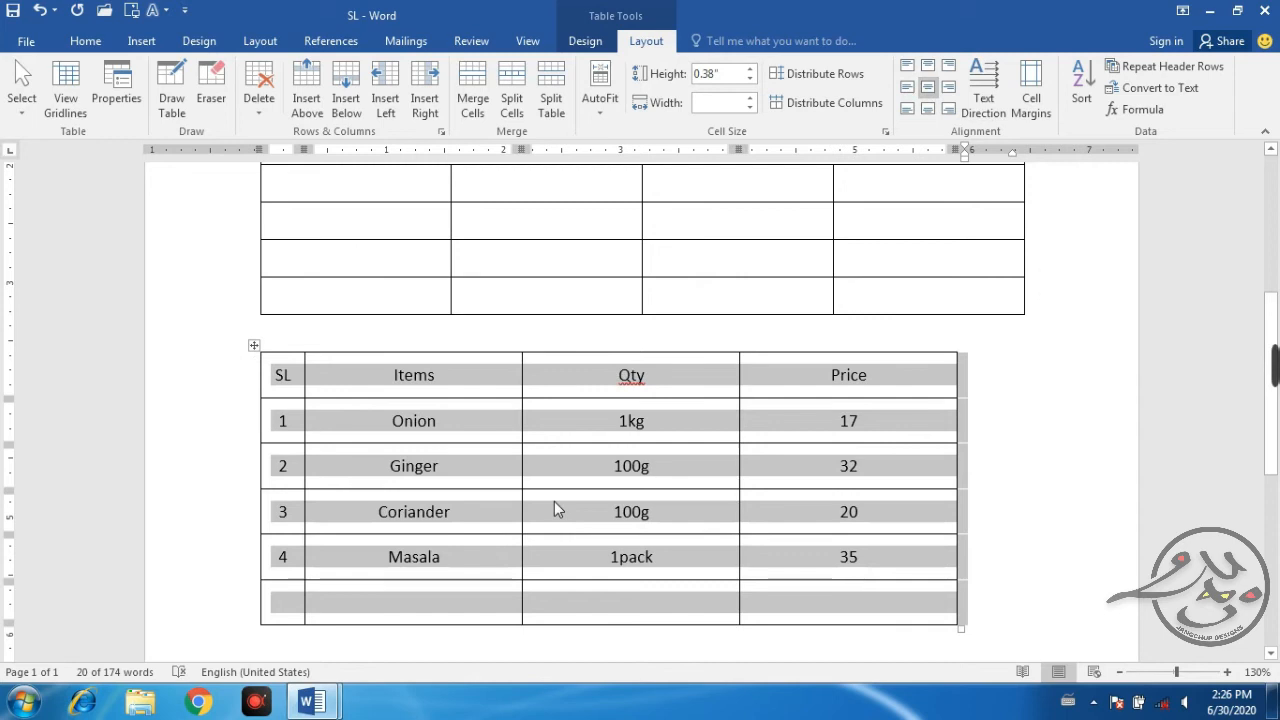
pyautogui.click(554, 501)
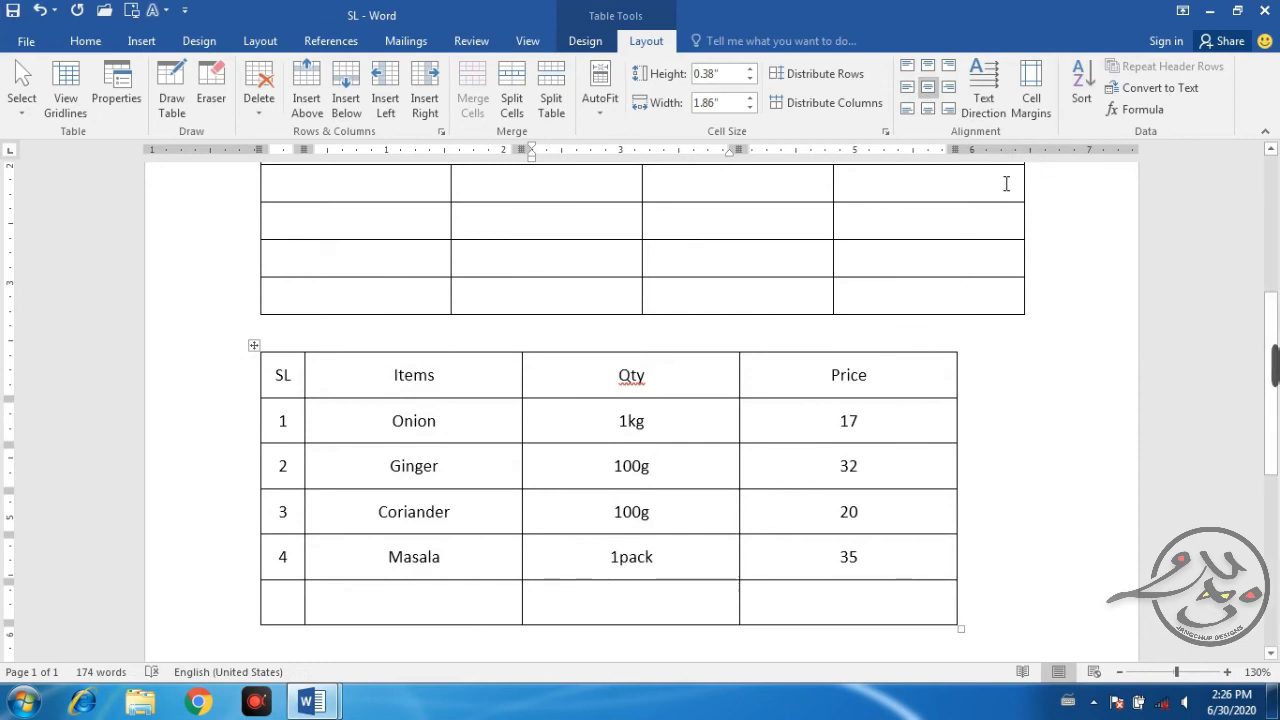
# Sort the item table by the Items column as text in ascending order, treating the first row as a header row.
pyautogui.click(410, 348)
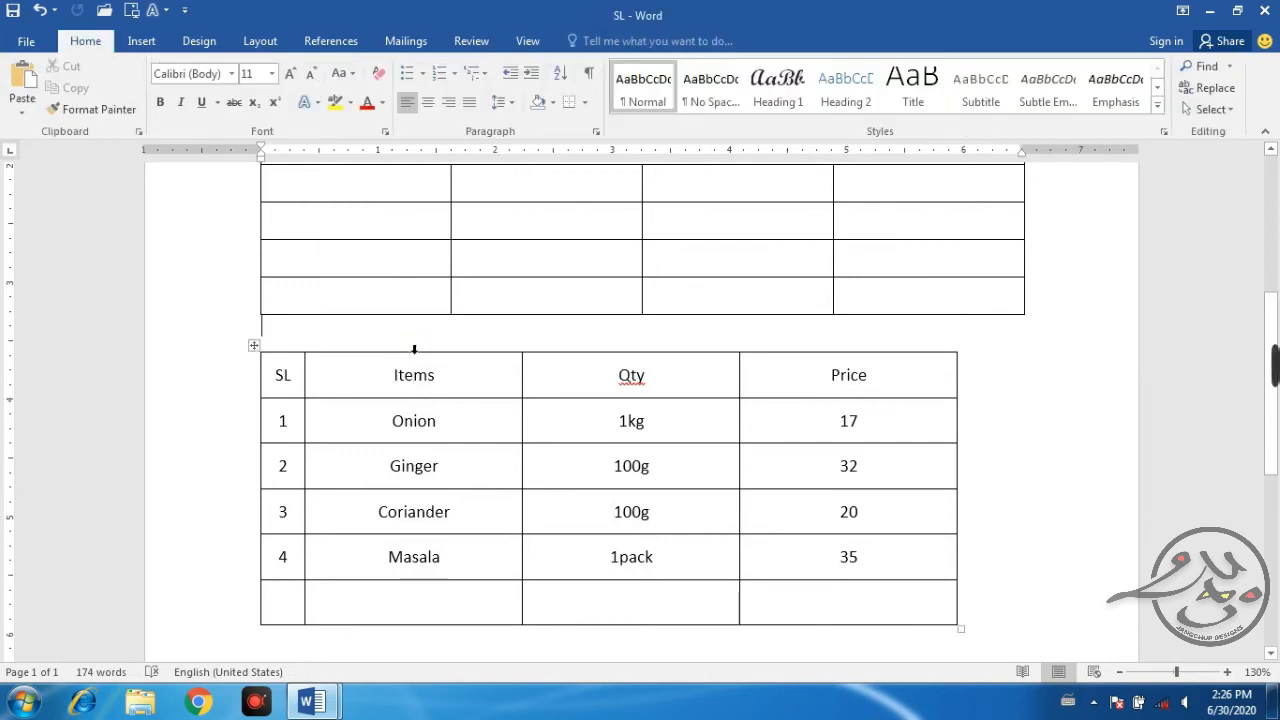
pyautogui.click(414, 347)
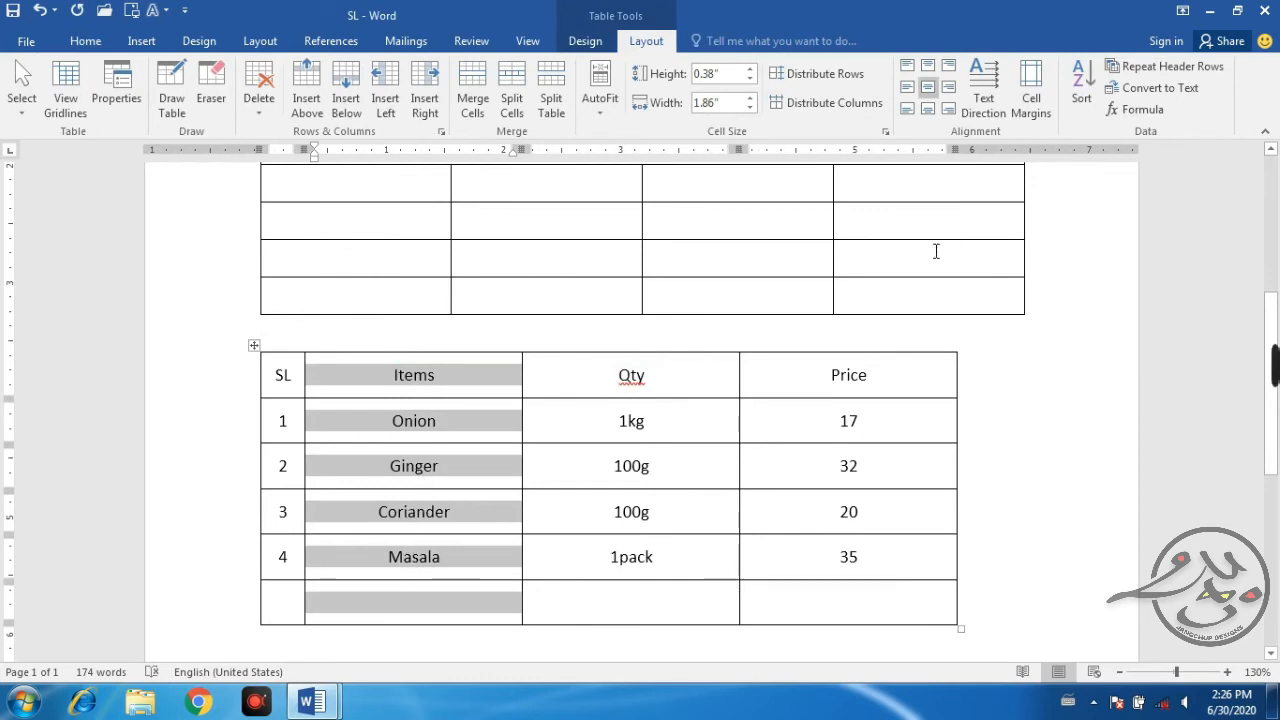
pyautogui.click(1085, 88)
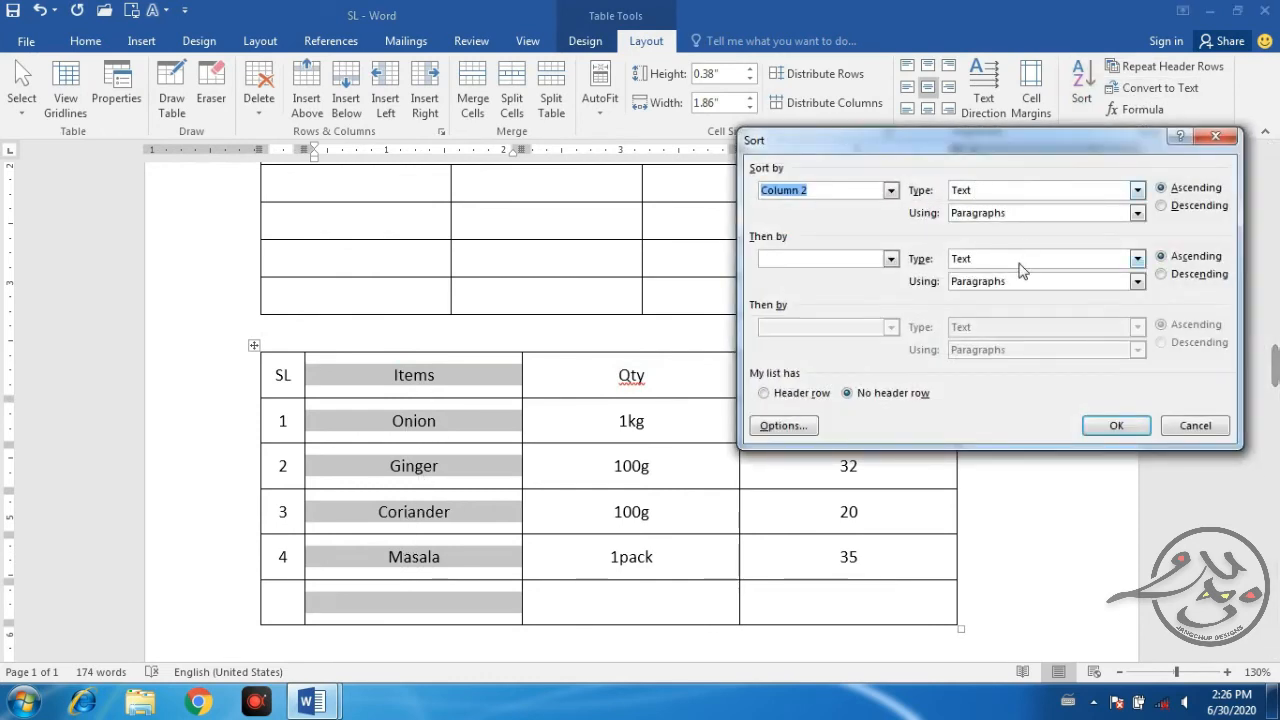
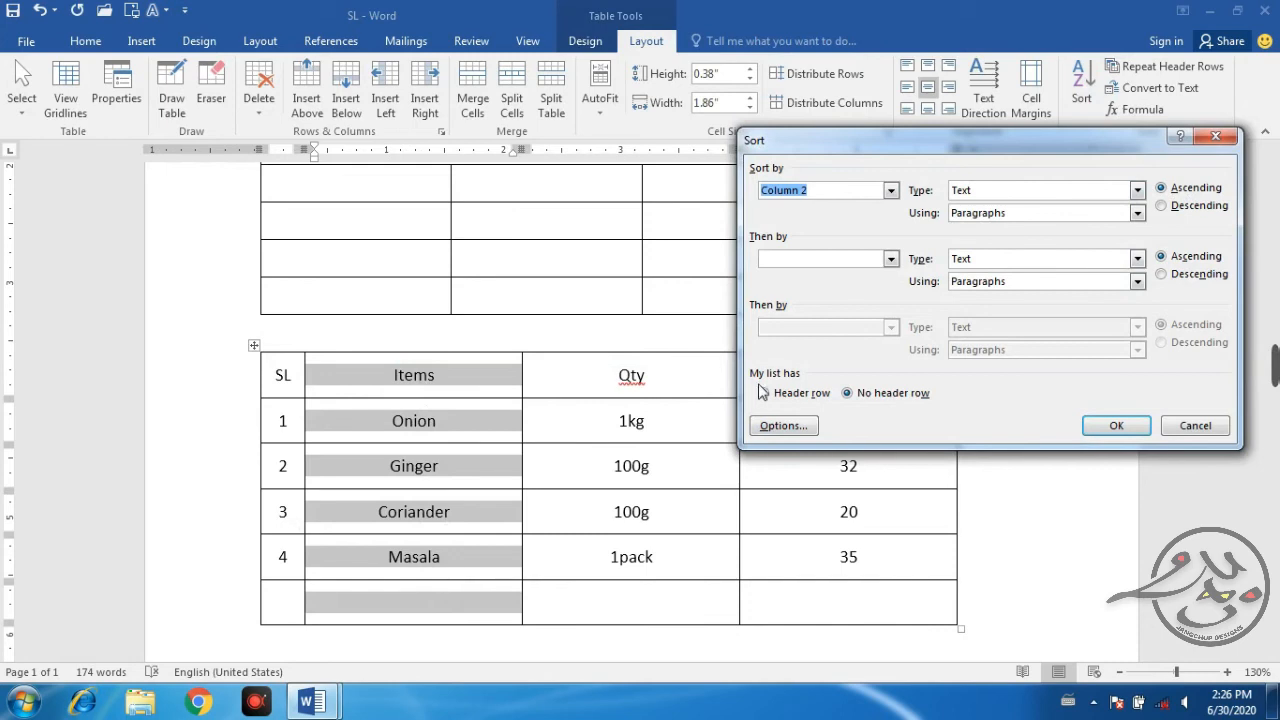
pyautogui.moveTo(863, 140); pyautogui.dragTo(917, 163)
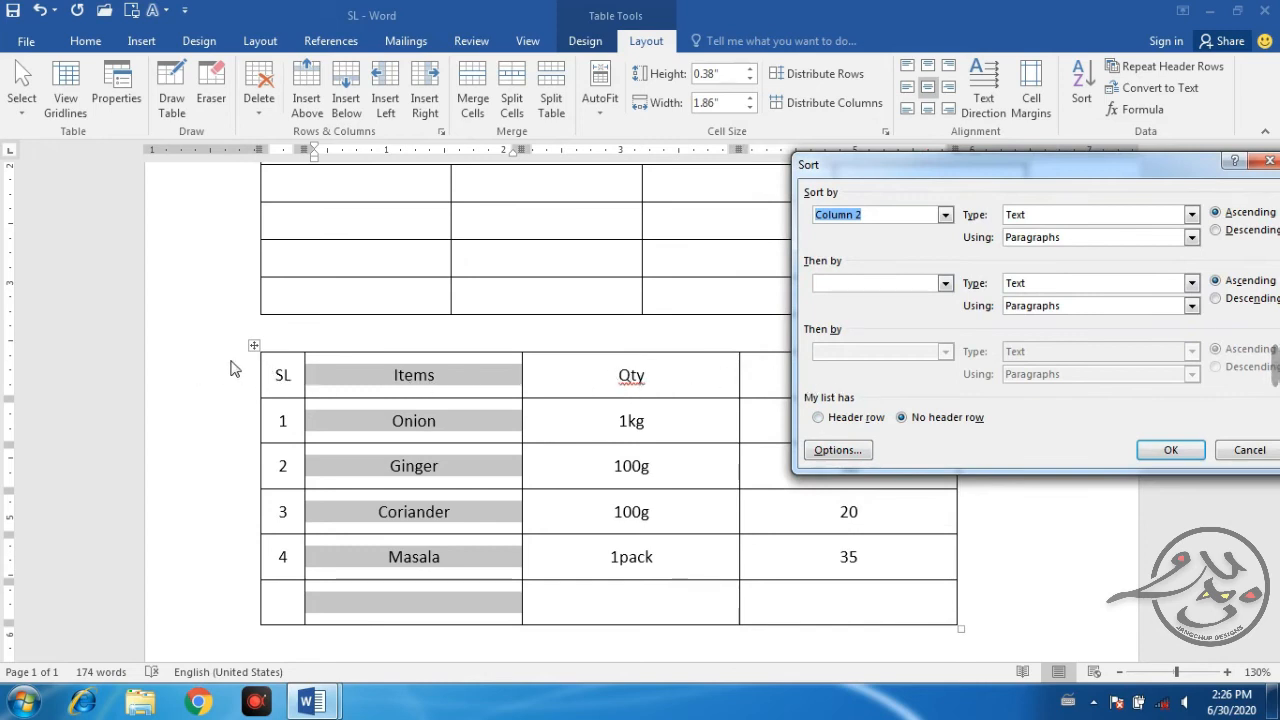
pyautogui.click(866, 419)
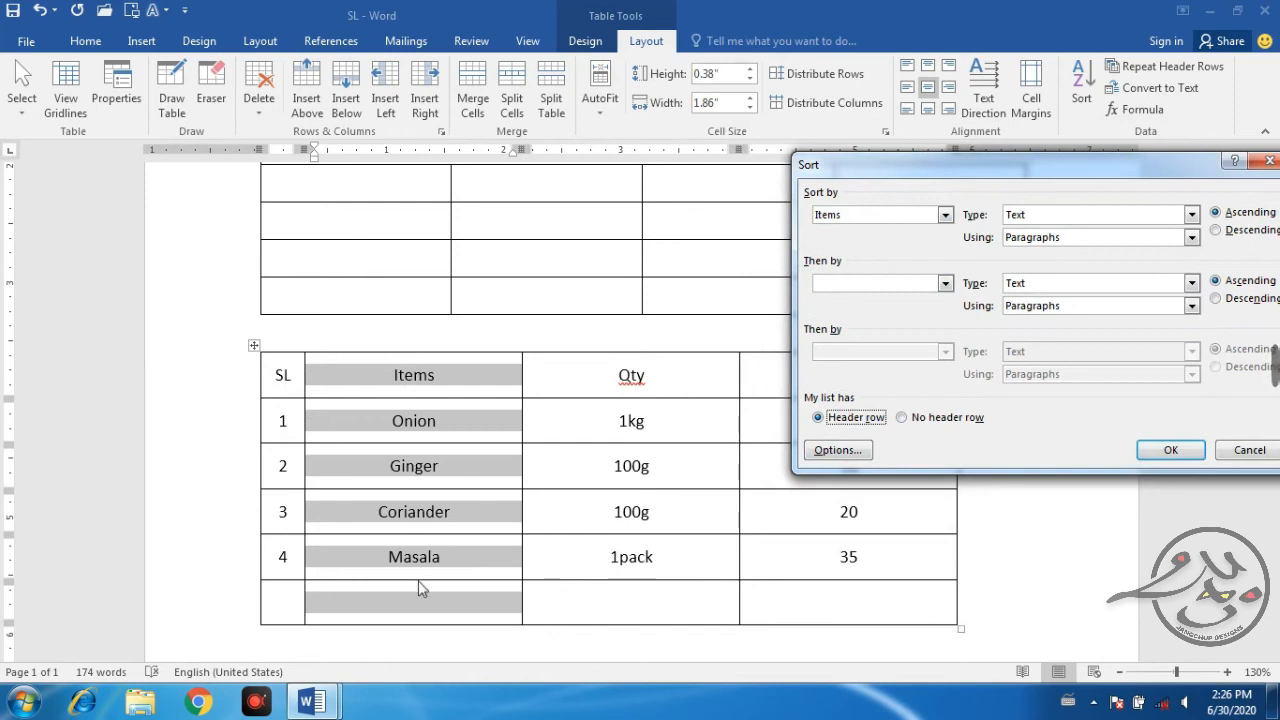
pyautogui.click(918, 218)
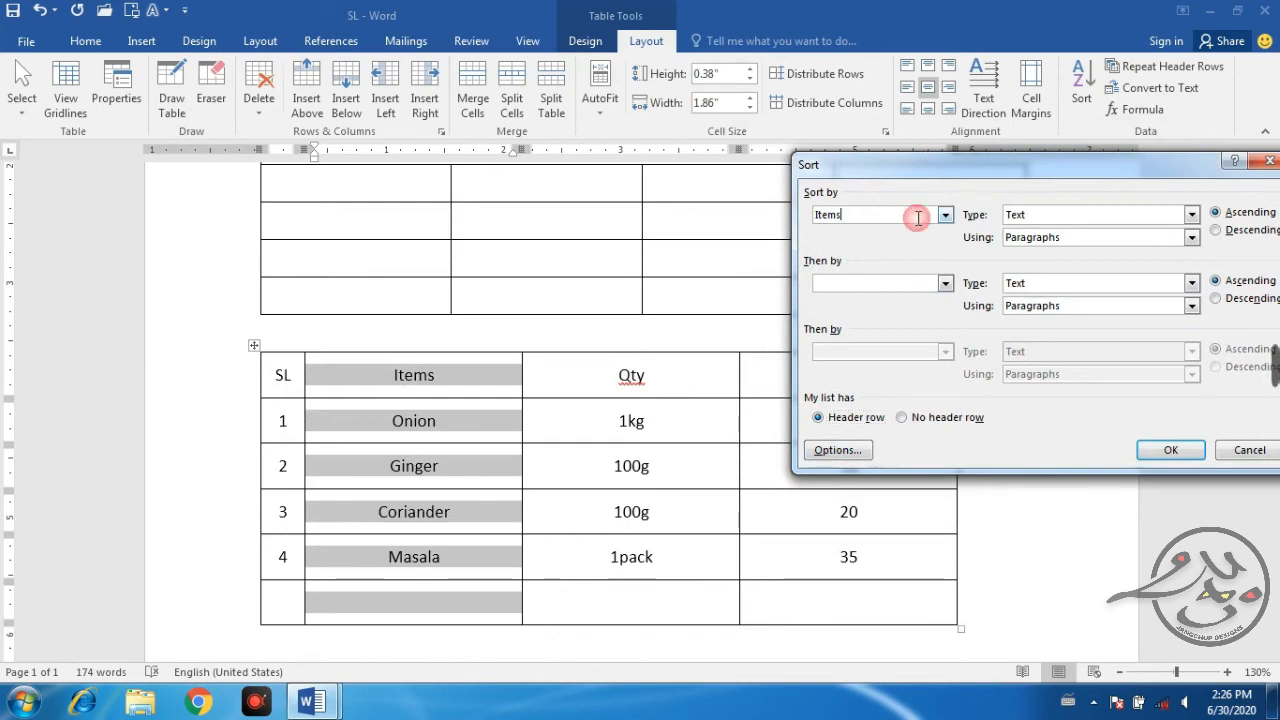
pyautogui.click(945, 215)
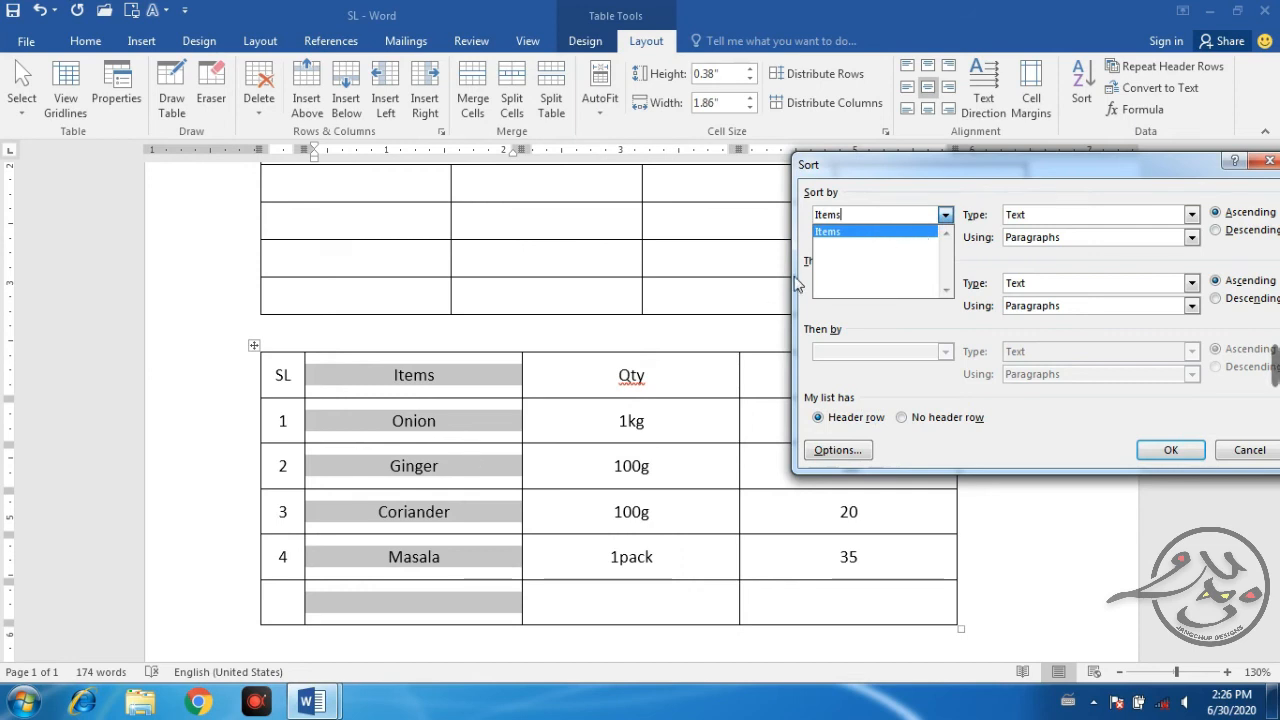
pyautogui.click(947, 218)
pyautogui.click(468, 387)
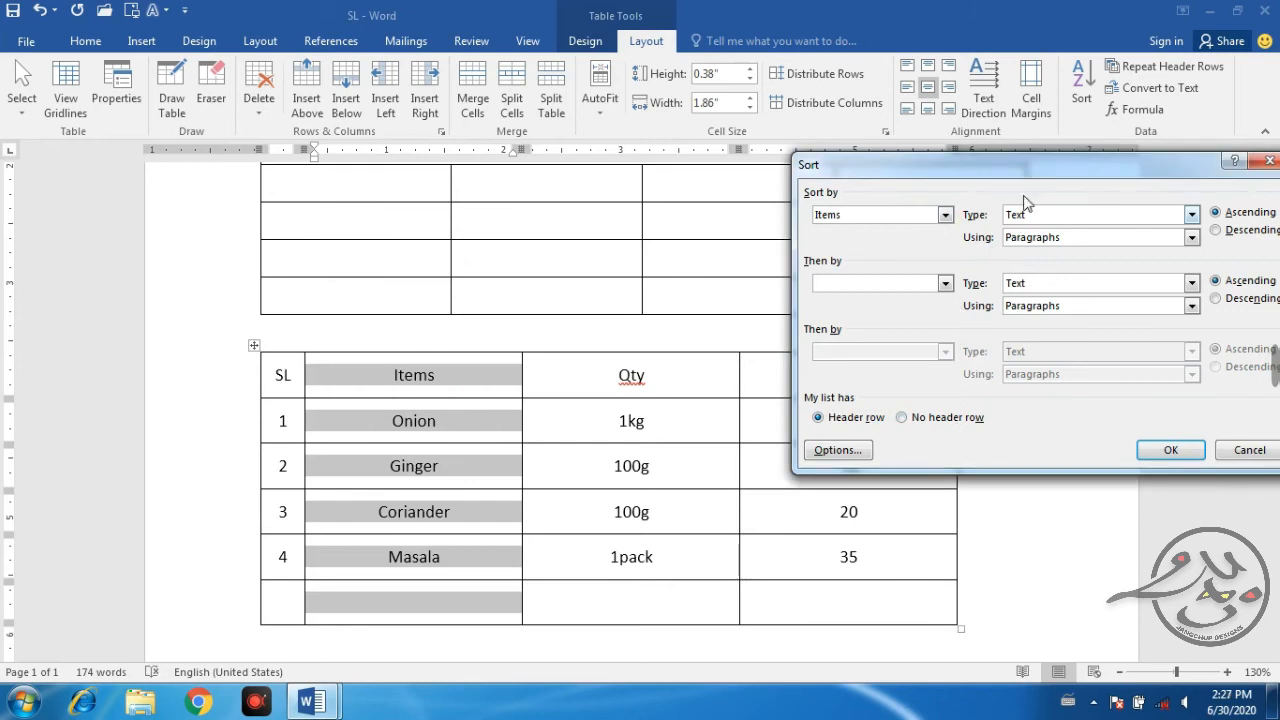
pyautogui.moveTo(1026, 166); pyautogui.dragTo(991, 145)
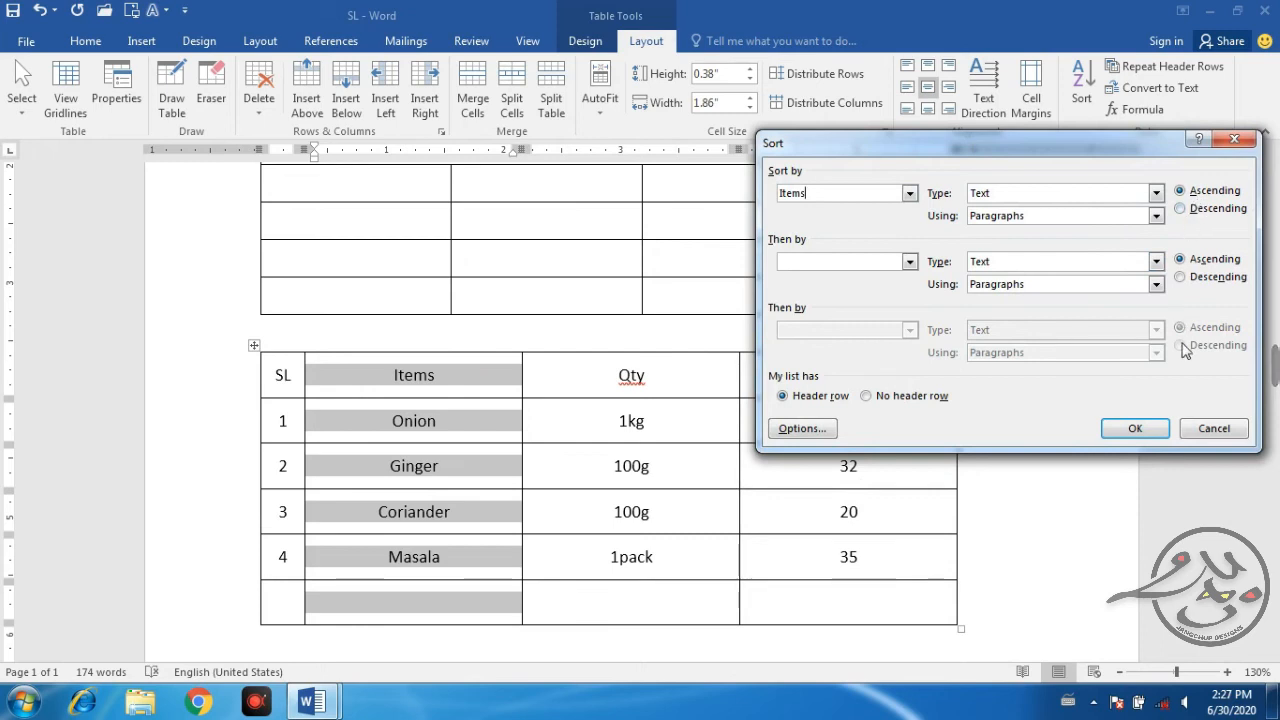
pyautogui.click(1136, 428)
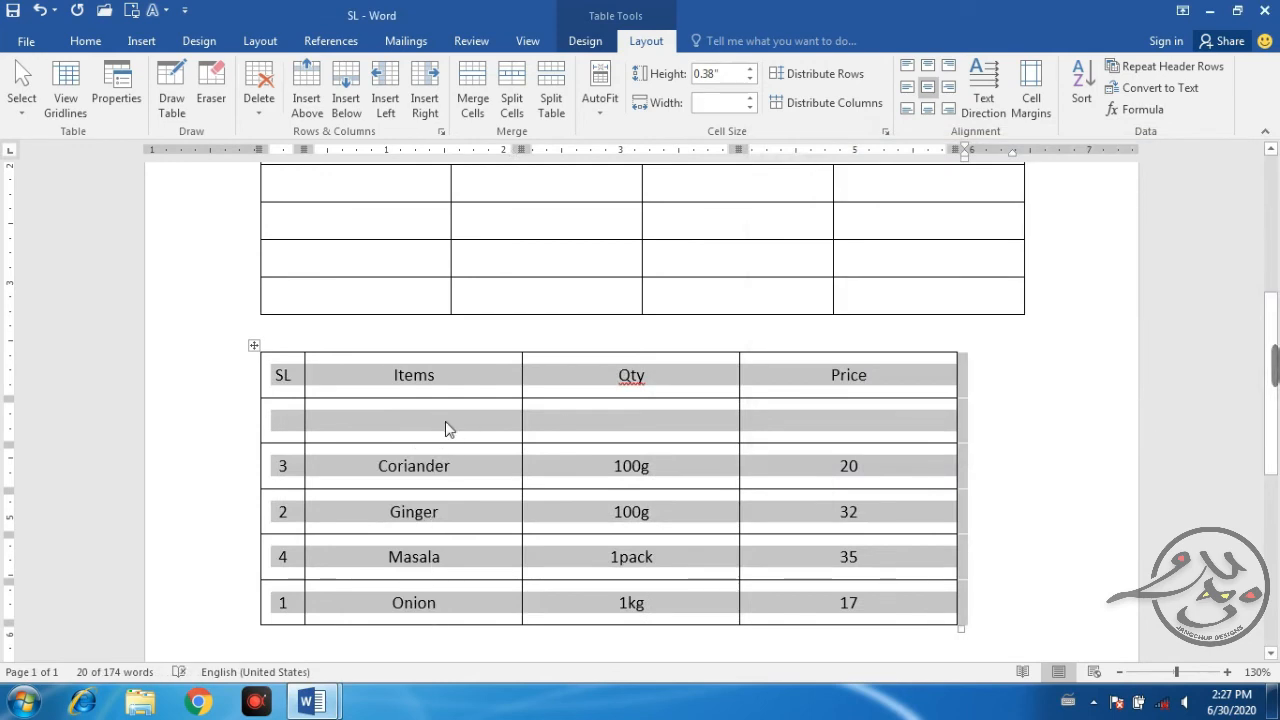
# Delete the empty row directly below the header row of the item table.
pyautogui.click(417, 432)
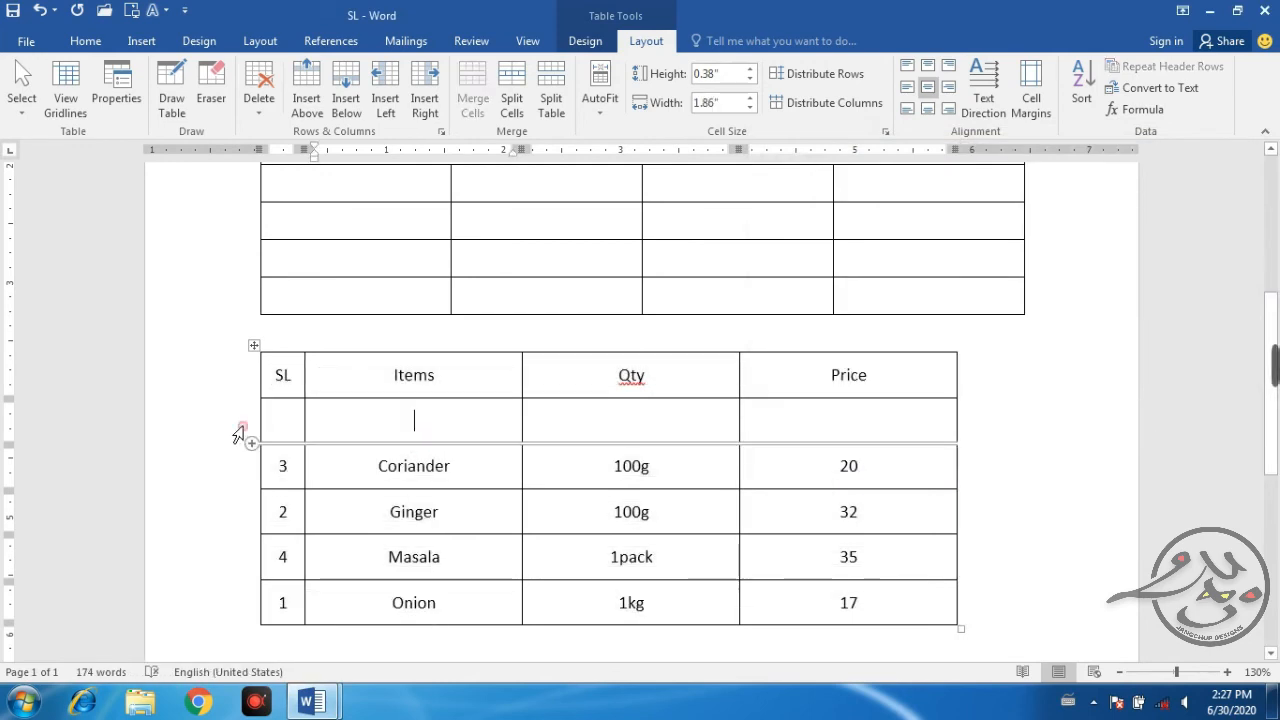
pyautogui.click(237, 435)
pyautogui.write('\\')
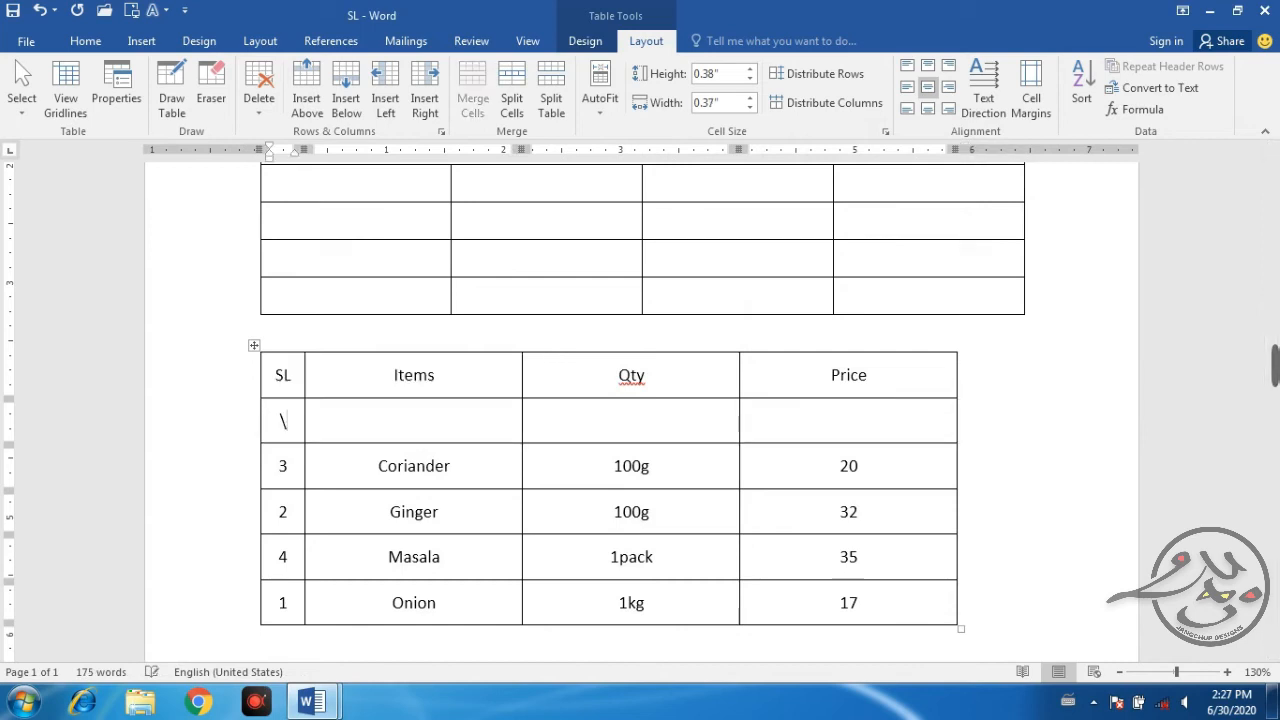
pyautogui.click(192, 445)
pyautogui.press('BackSpace')
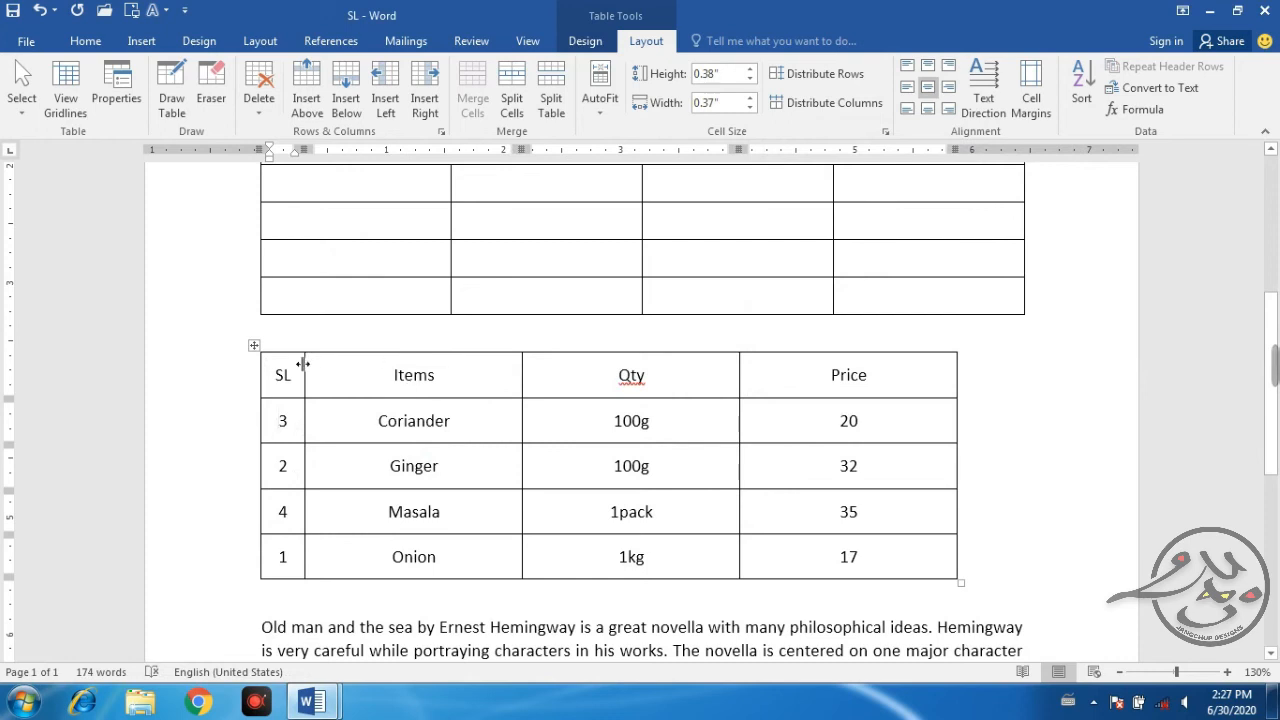
# Insert a page break in the blank space below the document's last paragraph.
pyautogui.click(246, 382)
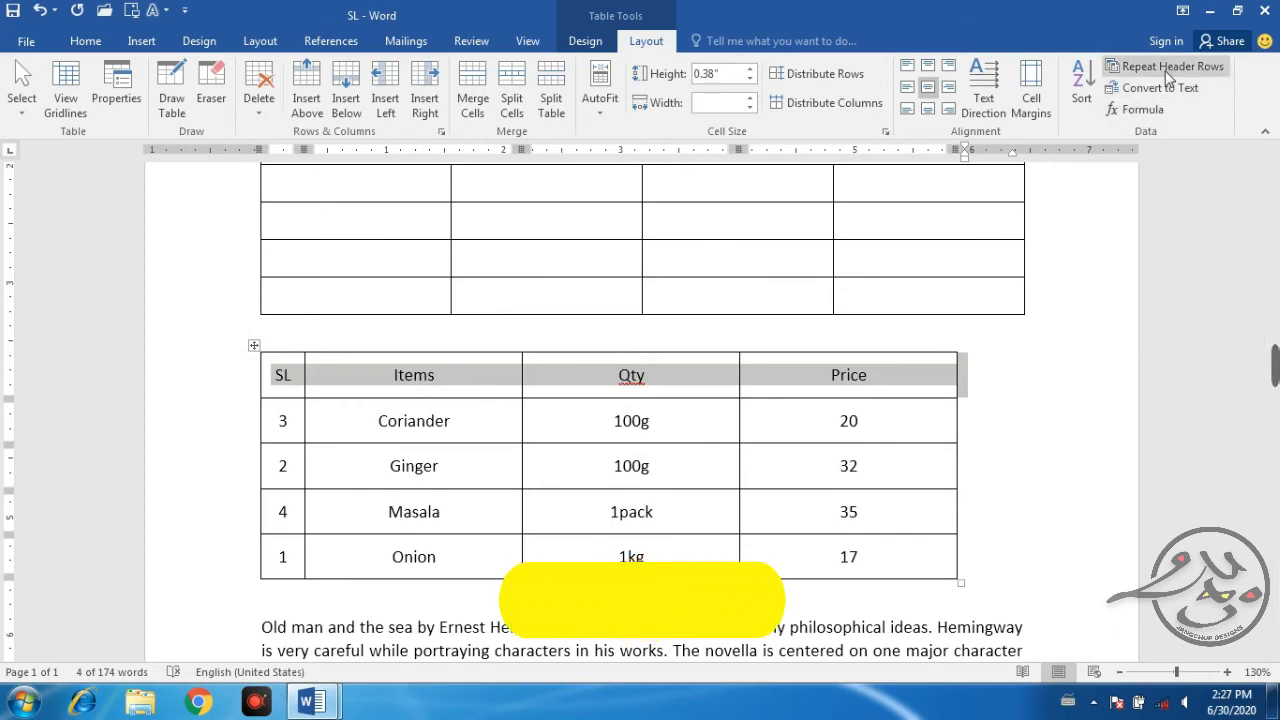
pyautogui.scroll(-5, 1034, 391)
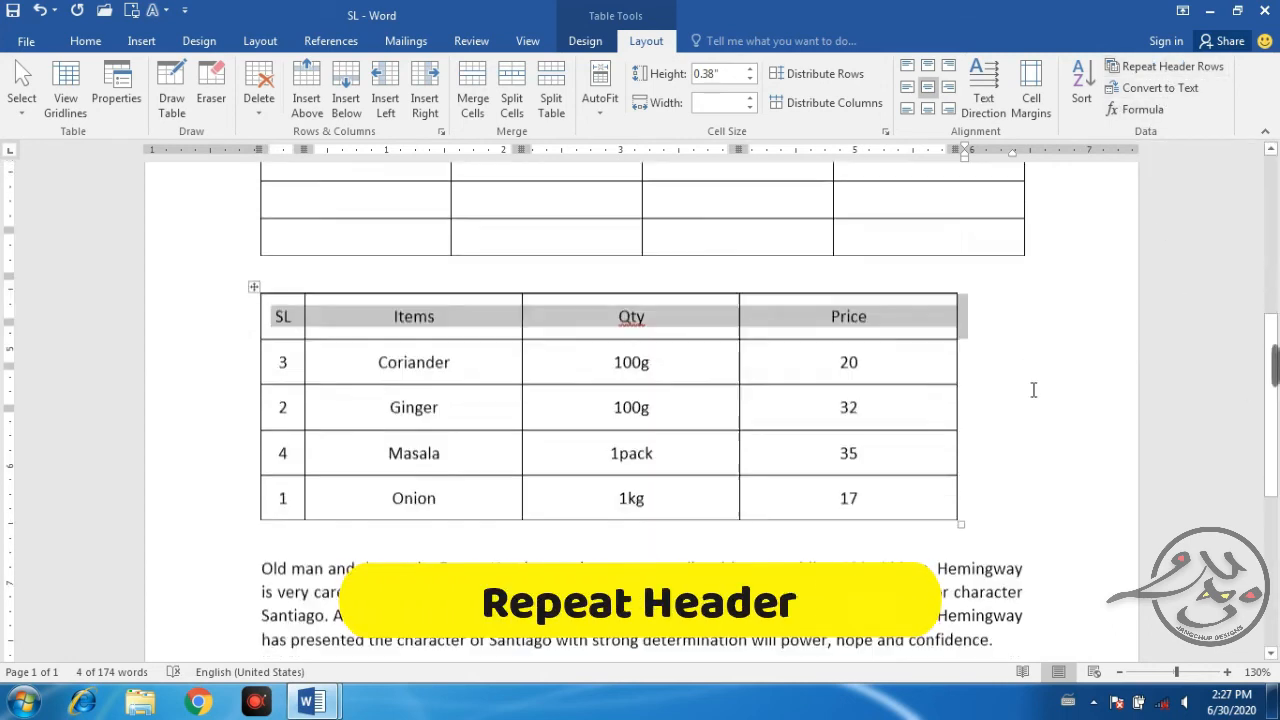
pyautogui.scroll(-4, 1055, 355)
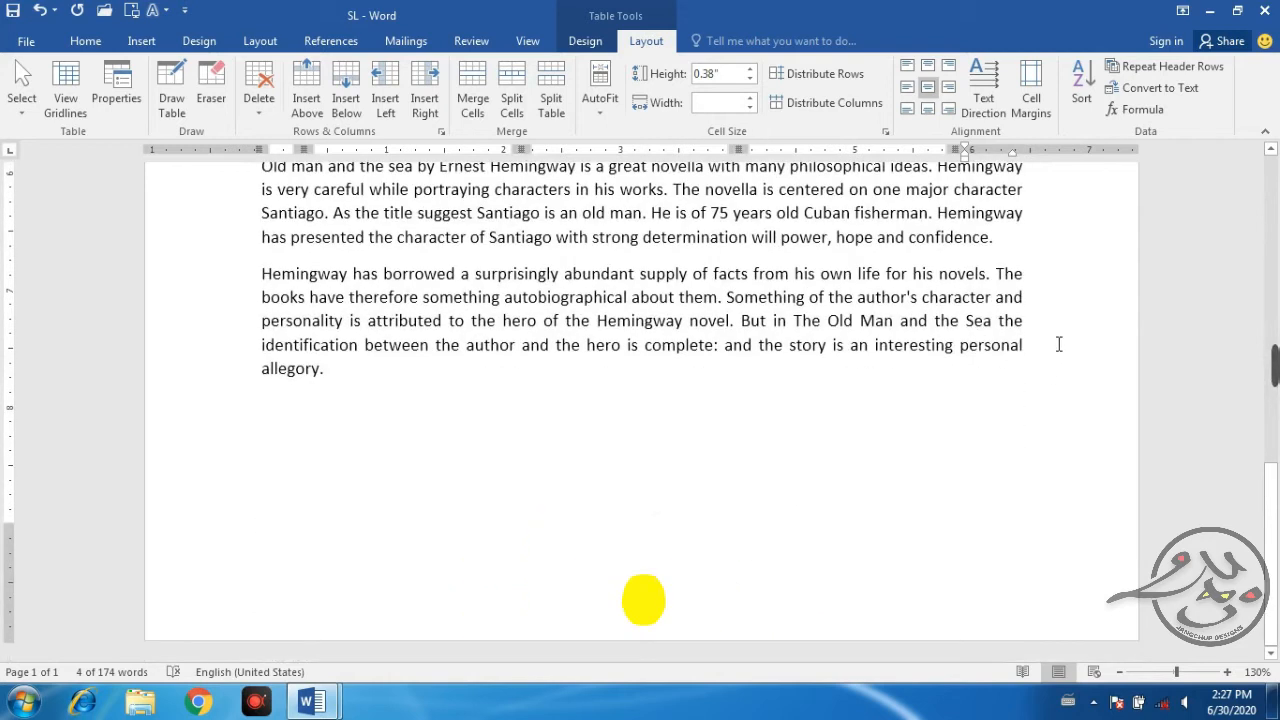
pyautogui.click(768, 450)
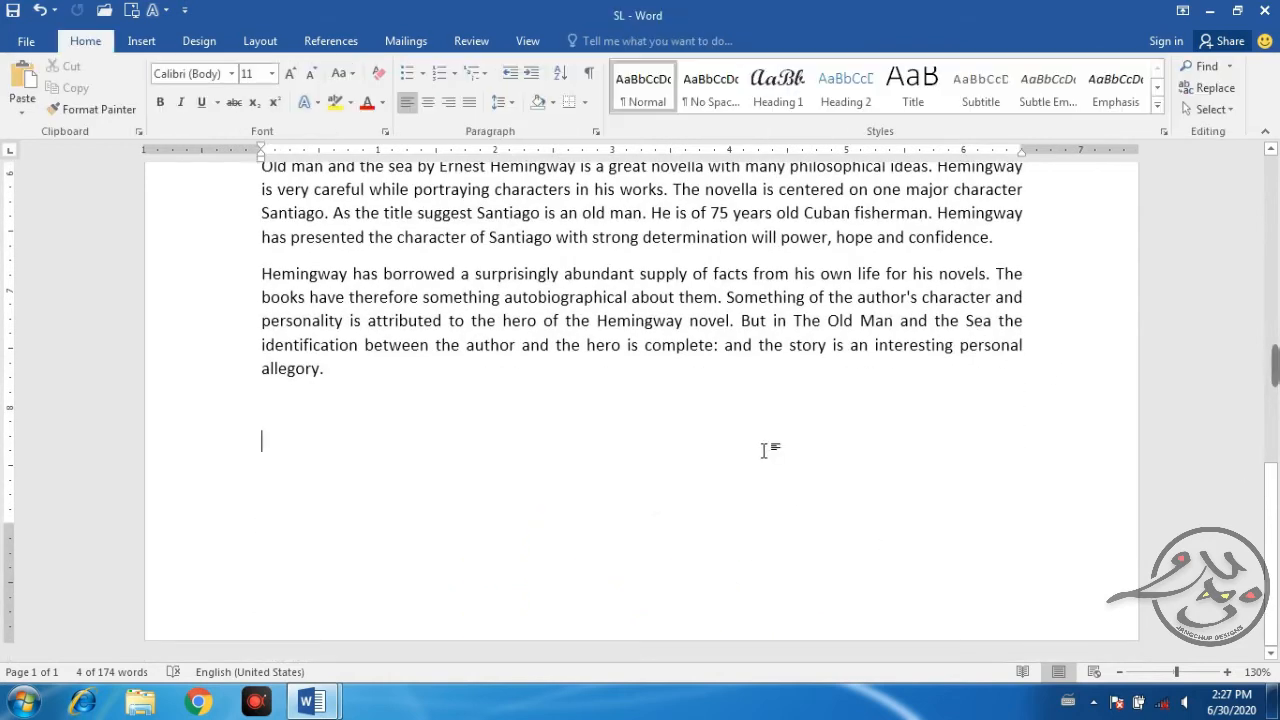
pyautogui.click(143, 45)
pyautogui.click(50, 109)
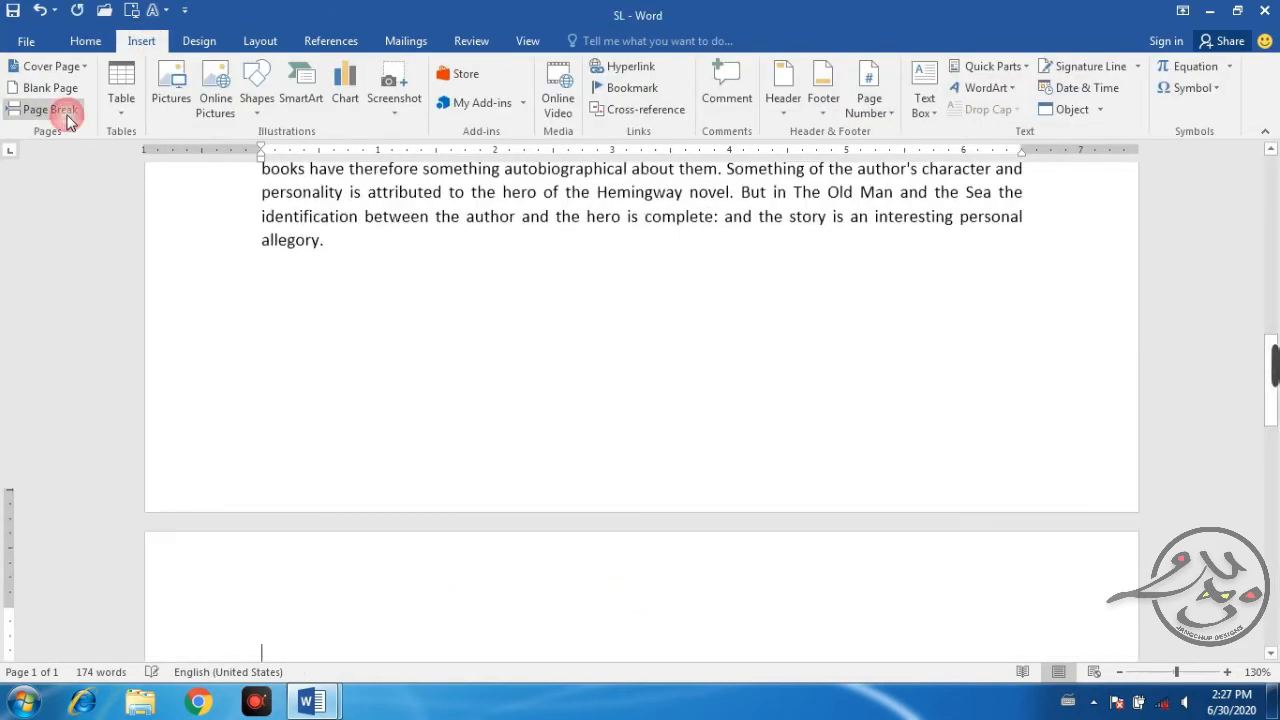
pyautogui.scroll(-5, 431, 445)
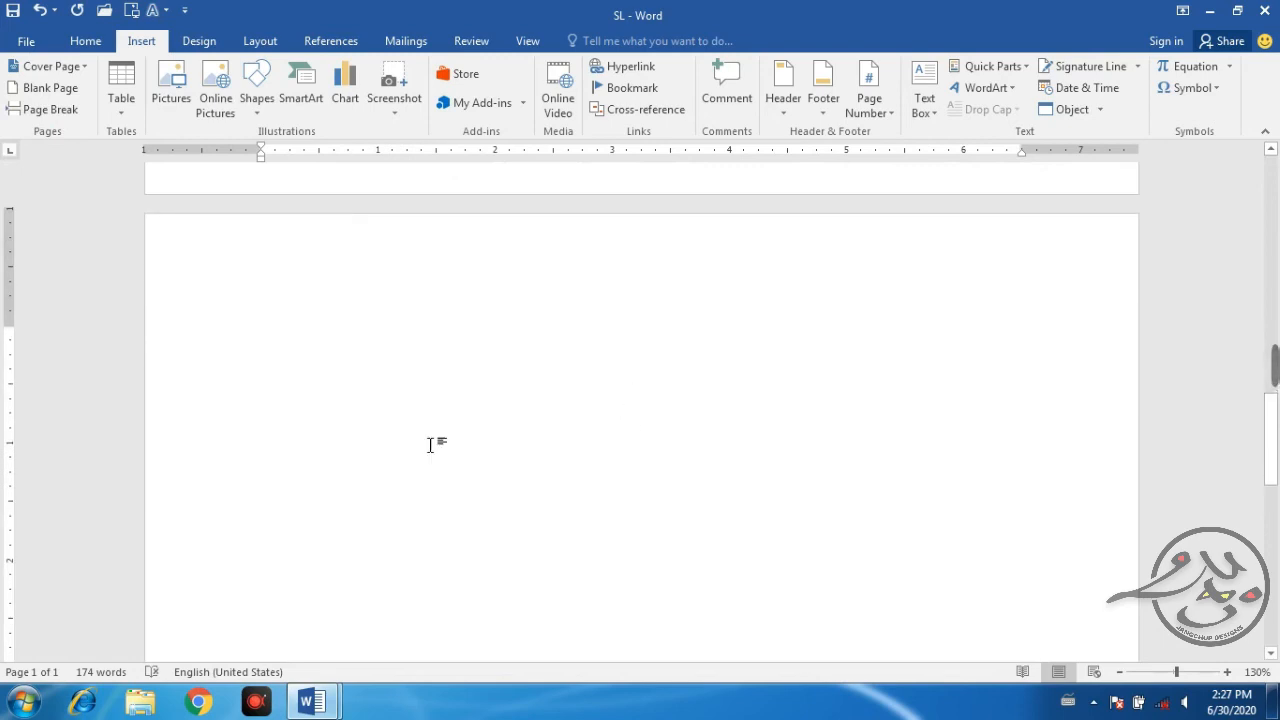
# Insert an 8x8 table on the new page and stretch its rows to about 0.33" high.
pyautogui.click(121, 98)
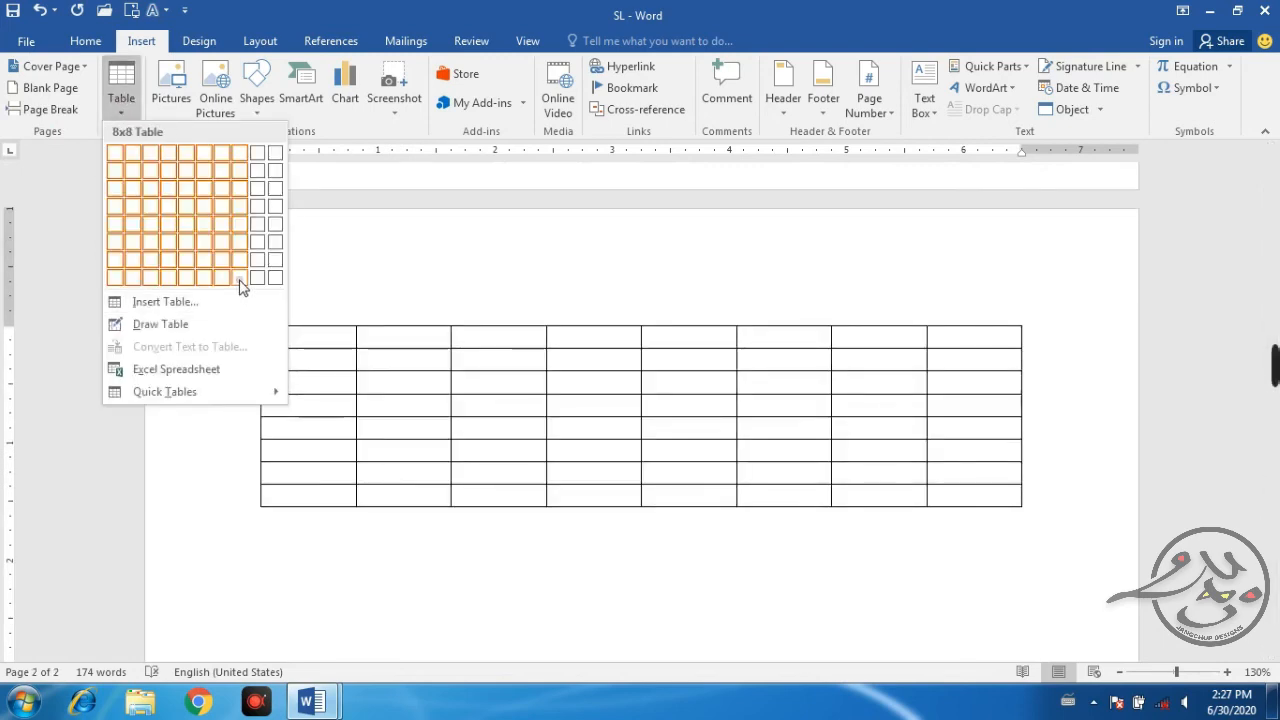
pyautogui.click(244, 280)
pyautogui.click(254, 319)
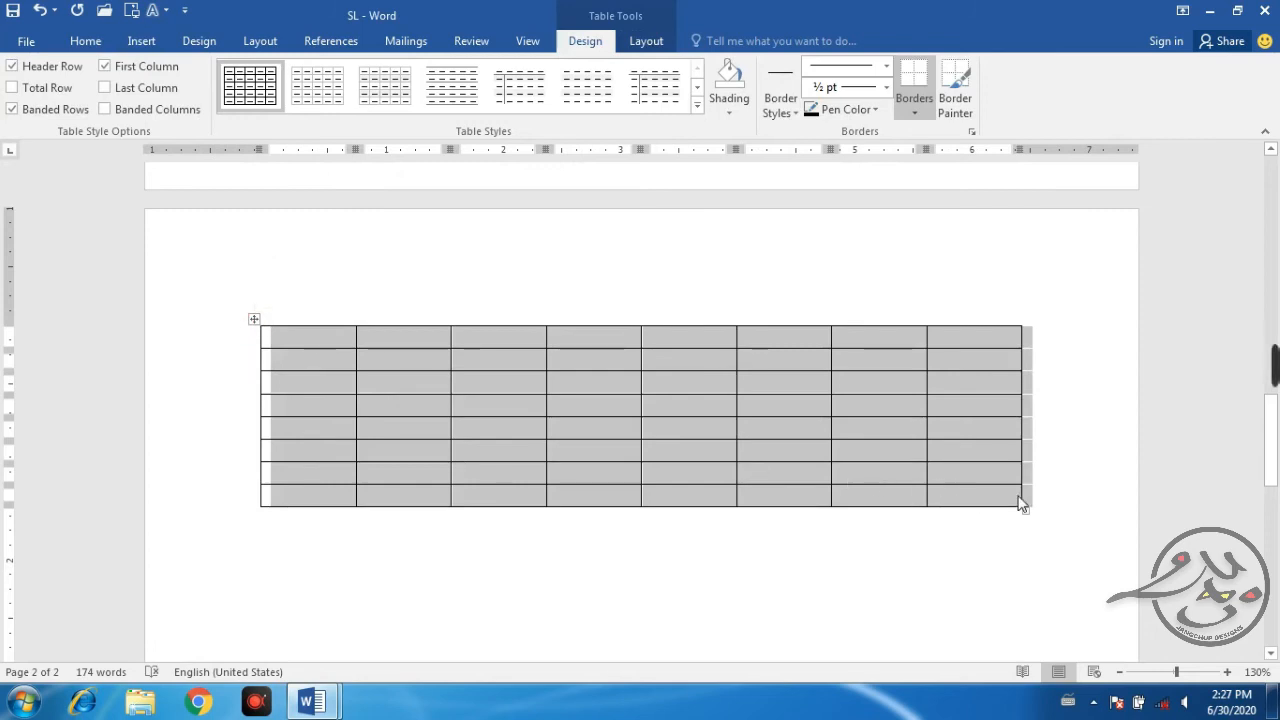
pyautogui.click(1041, 504)
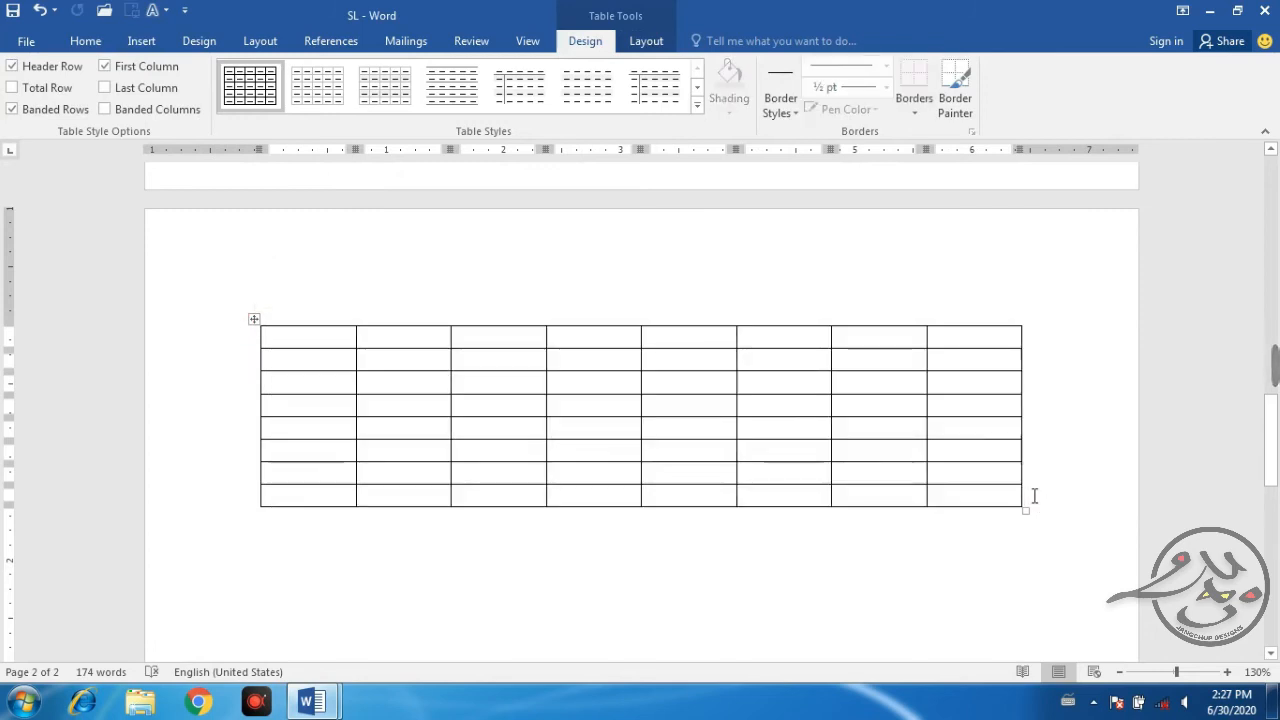
pyautogui.moveTo(1022, 508); pyautogui.dragTo(1023, 648)
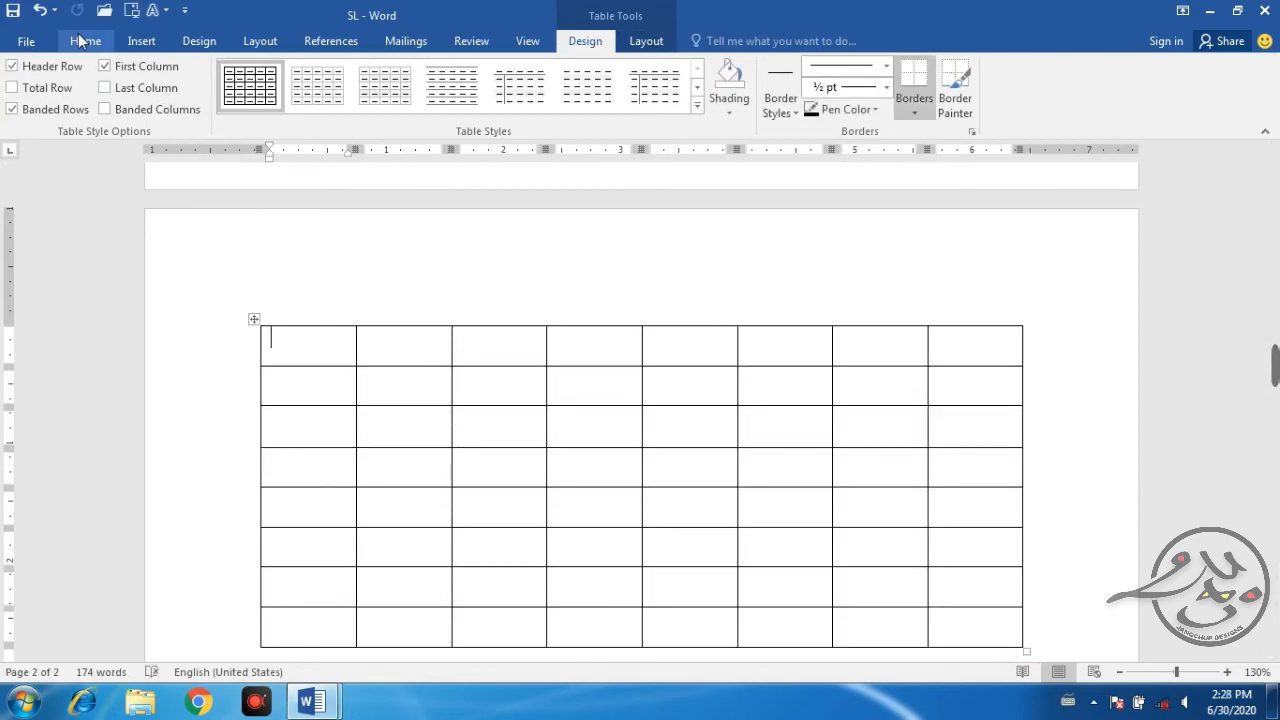
# Add rows below the last row of the 8x8 table until it runs over onto a third page.
pyautogui.scroll(-3, 1097, 546)
pyautogui.click(1061, 299)
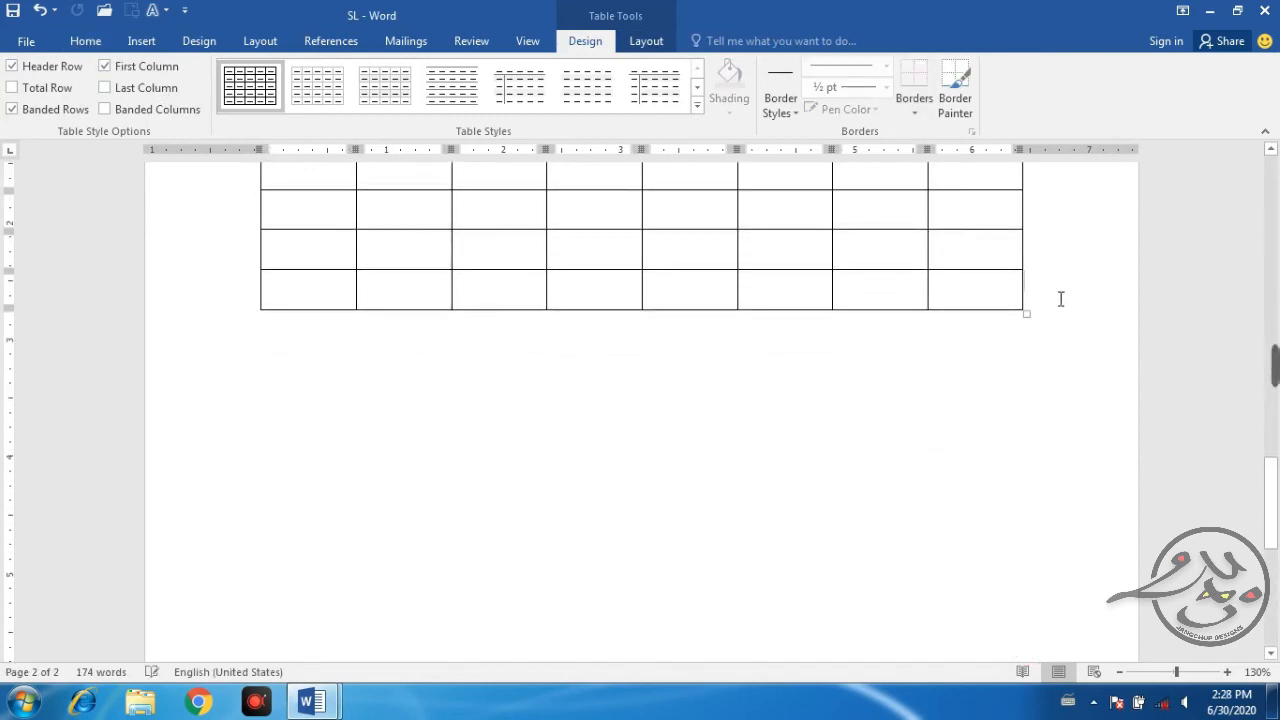
pyautogui.click(646, 41)
pyautogui.click(348, 110)
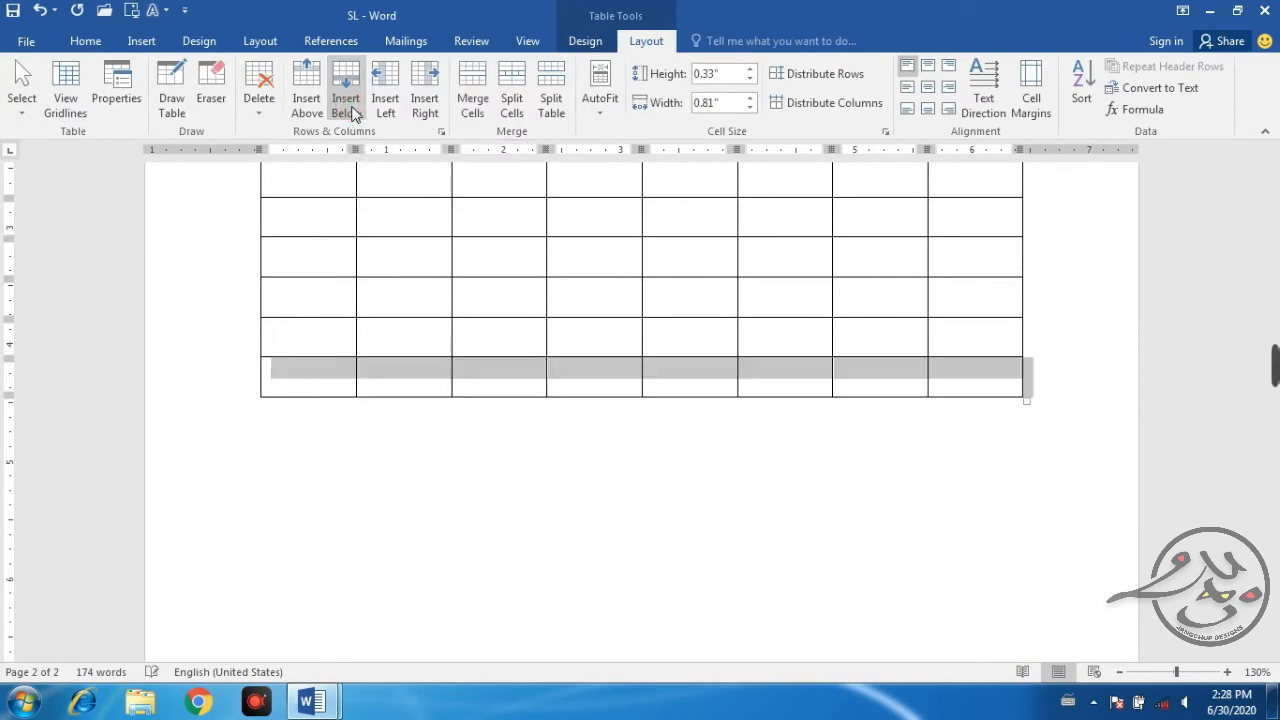
pyautogui.click(354, 113)
pyautogui.click(354, 113)
pyautogui.click(354, 113)
pyautogui.click(354, 113)
pyautogui.click(354, 113)
pyautogui.click(354, 113)
pyautogui.click(354, 113)
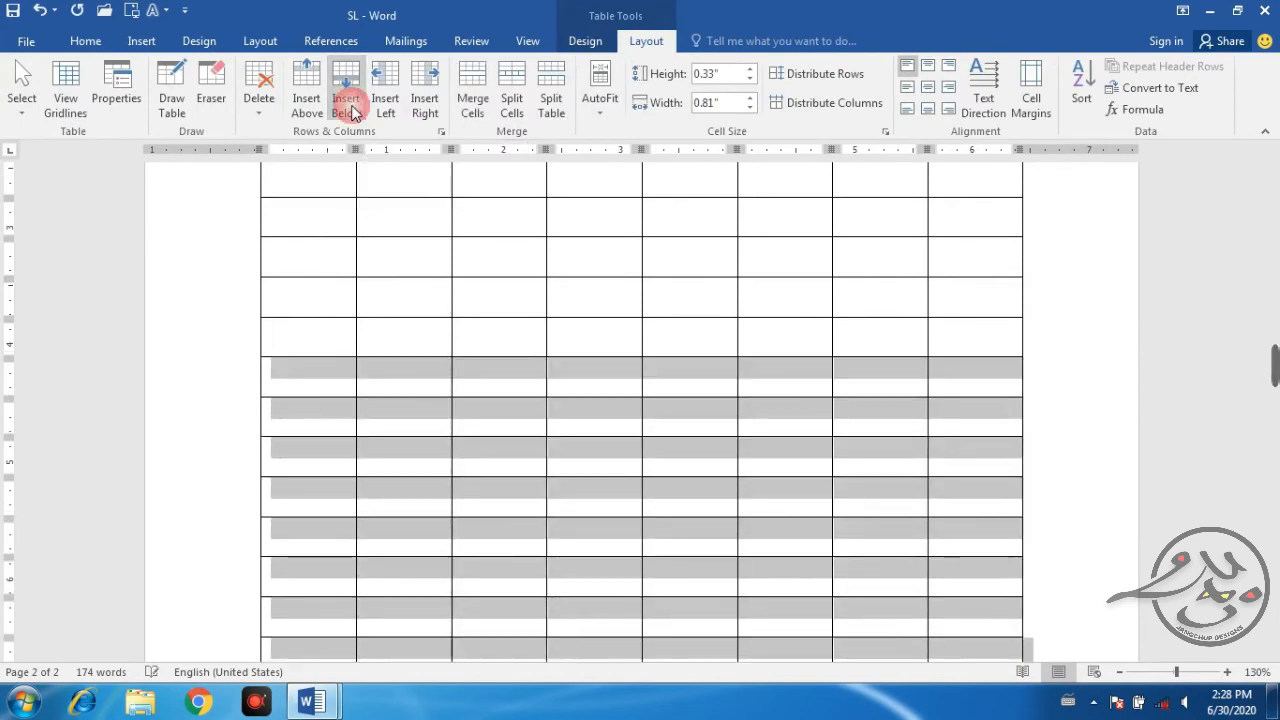
pyautogui.click(354, 113)
pyautogui.scroll(-3, 484, 280)
pyautogui.click(350, 87)
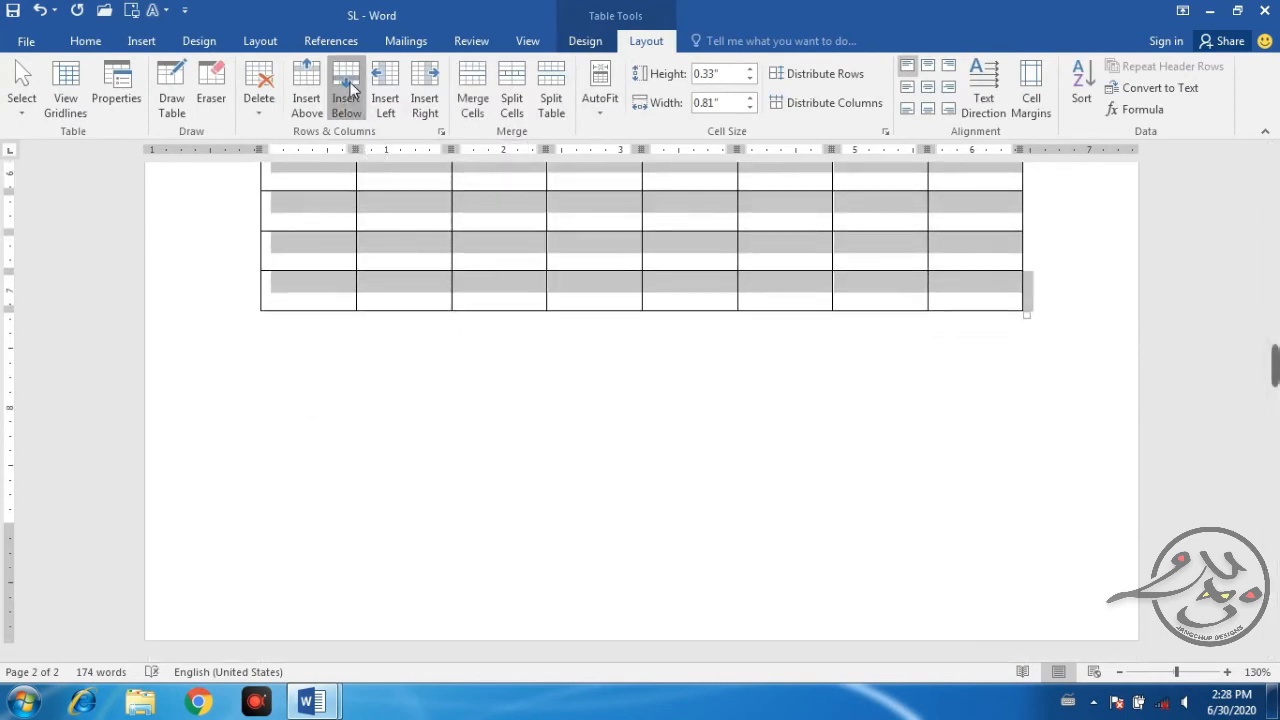
pyautogui.click(350, 87)
pyautogui.click(350, 87)
pyautogui.click(350, 87)
pyautogui.click(350, 87)
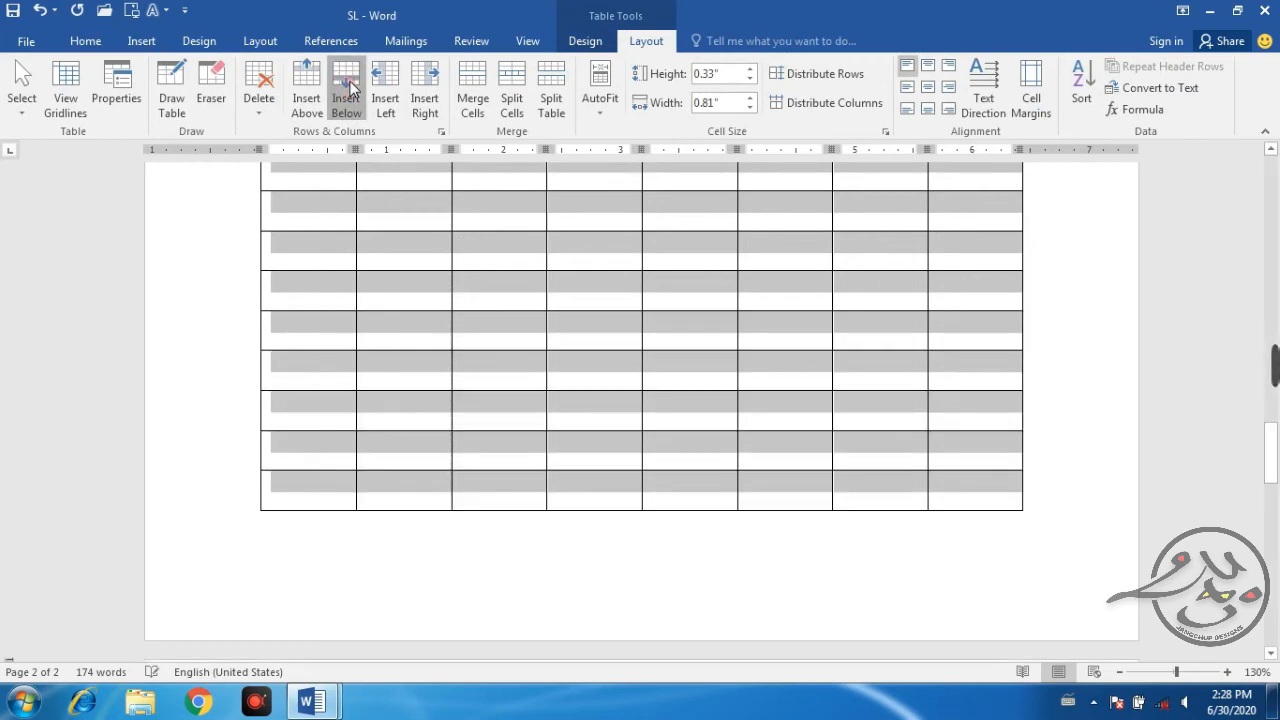
pyautogui.scroll(-9, 832, 475)
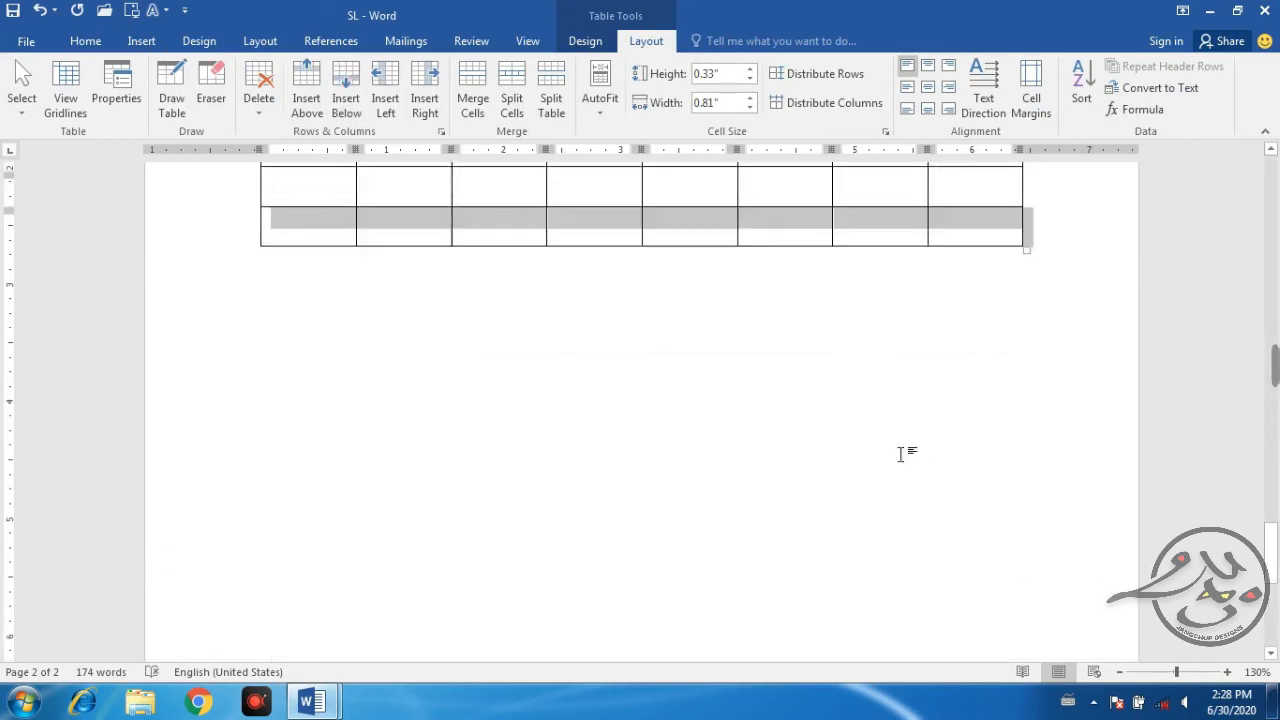
# Enter the headings Sl, Name, Village and Pin in the first four cells of the new table's top row.
pyautogui.scroll(2, 903, 453)
pyautogui.scroll(8, 905, 467)
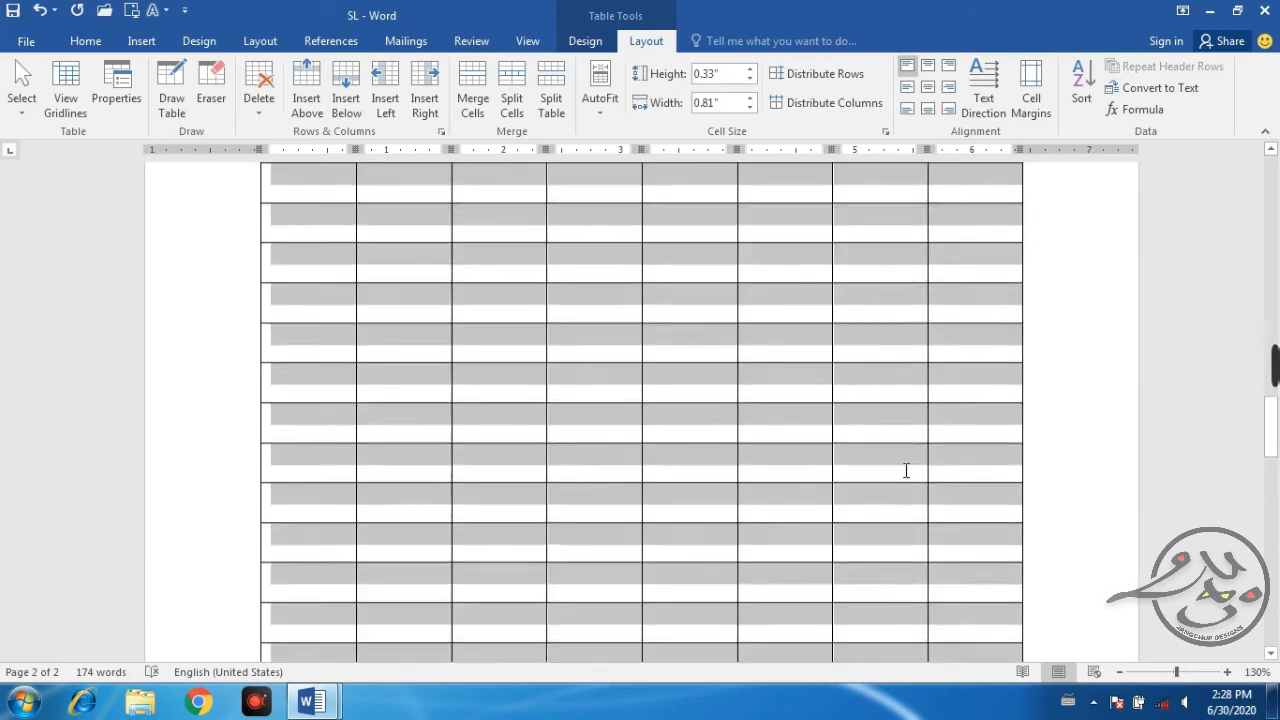
pyautogui.scroll(6, 906, 468)
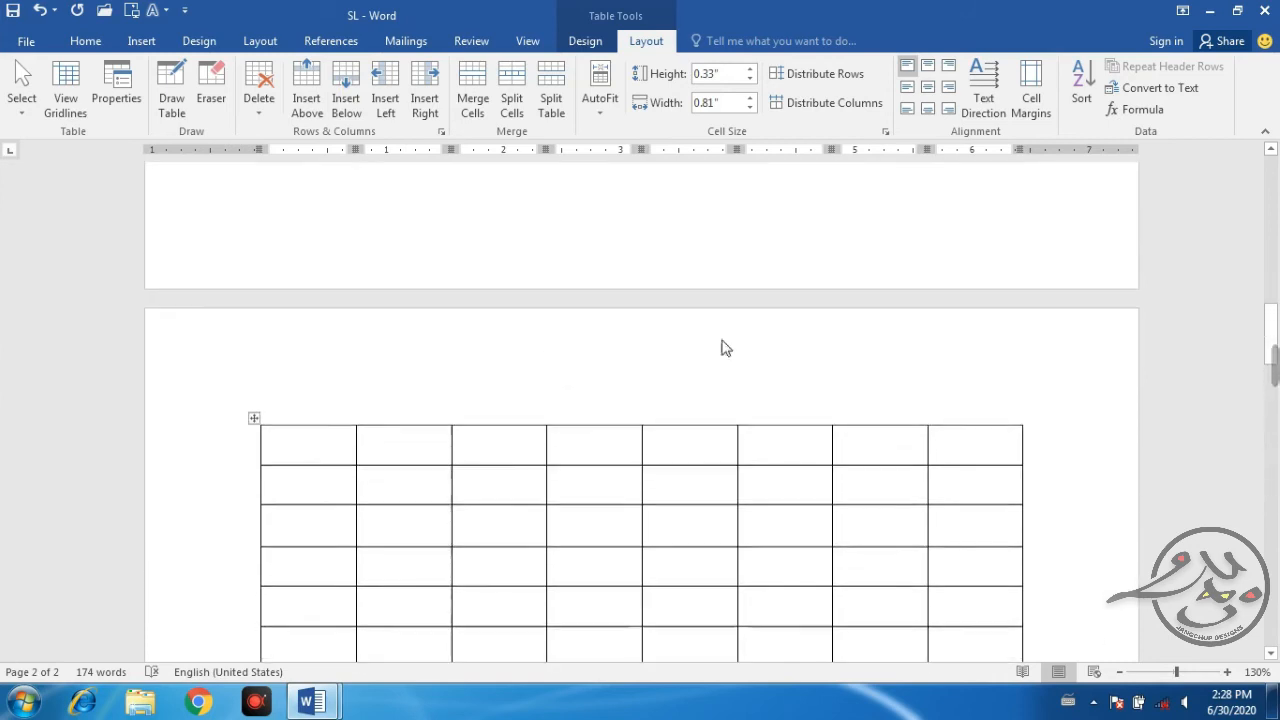
pyautogui.click(307, 445)
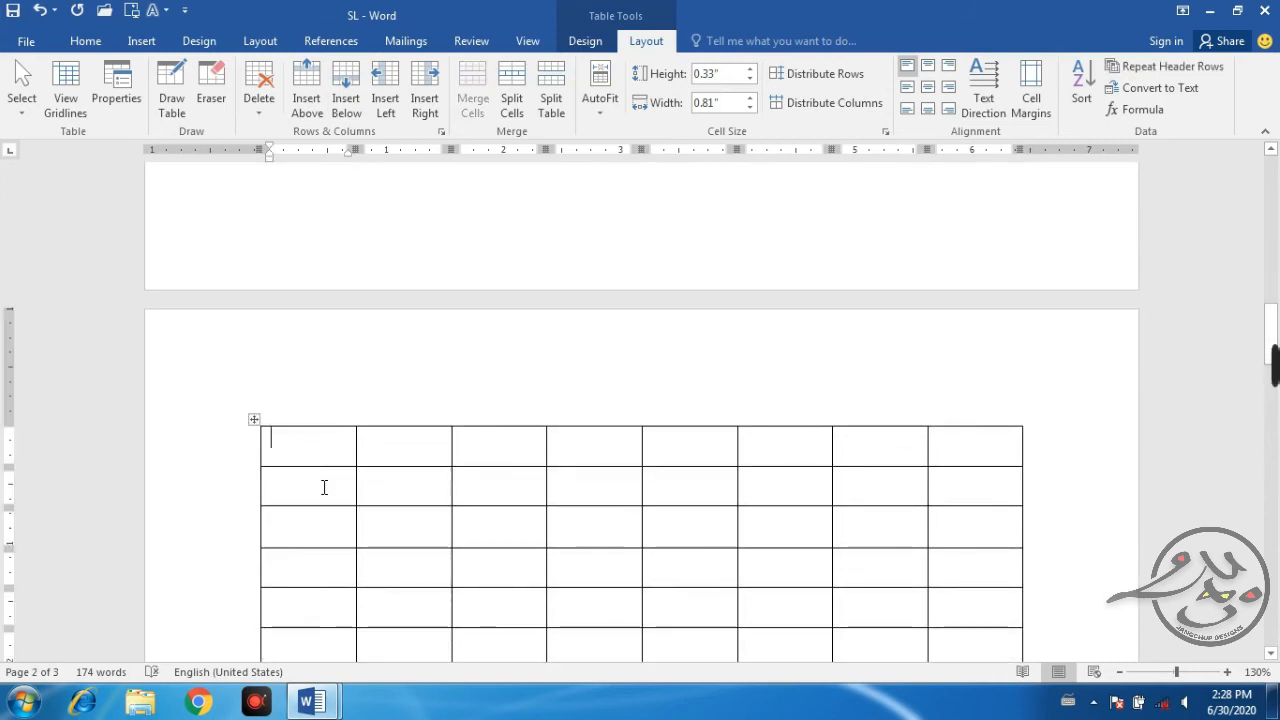
pyautogui.write('Sl')
pyautogui.press('Tab')
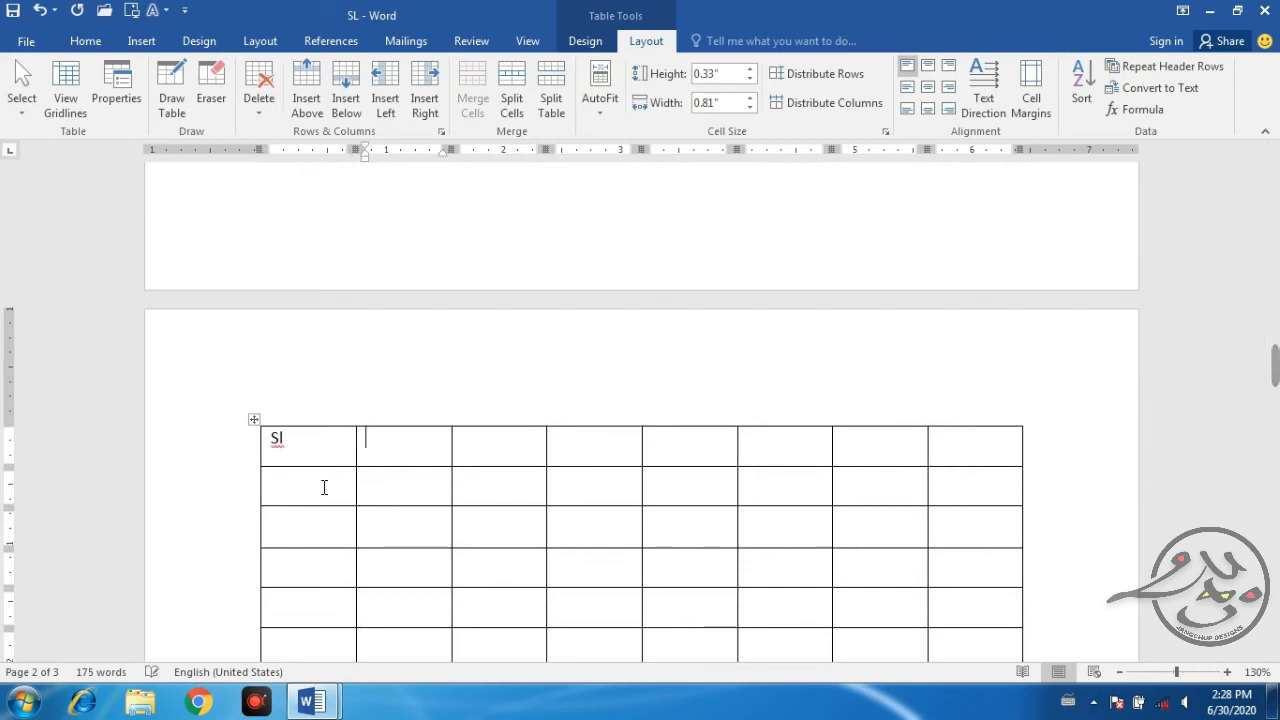
pyautogui.press('Tab')
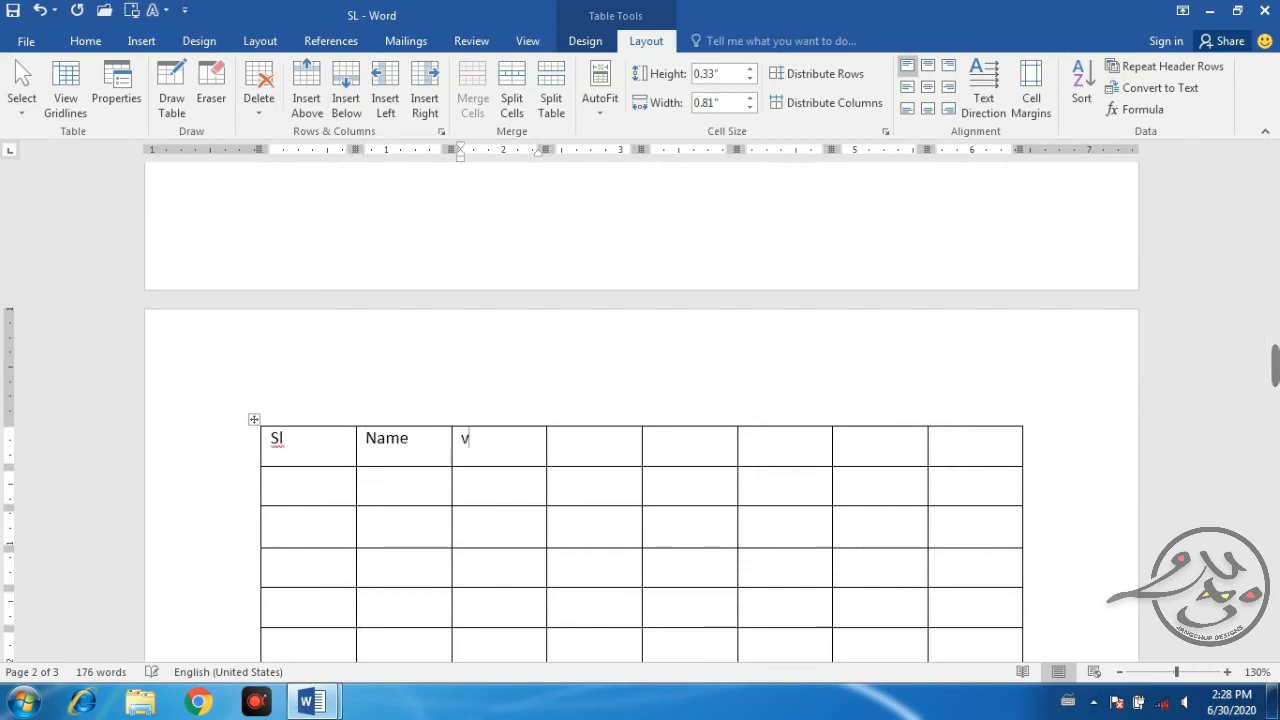
pyautogui.press('Tab')
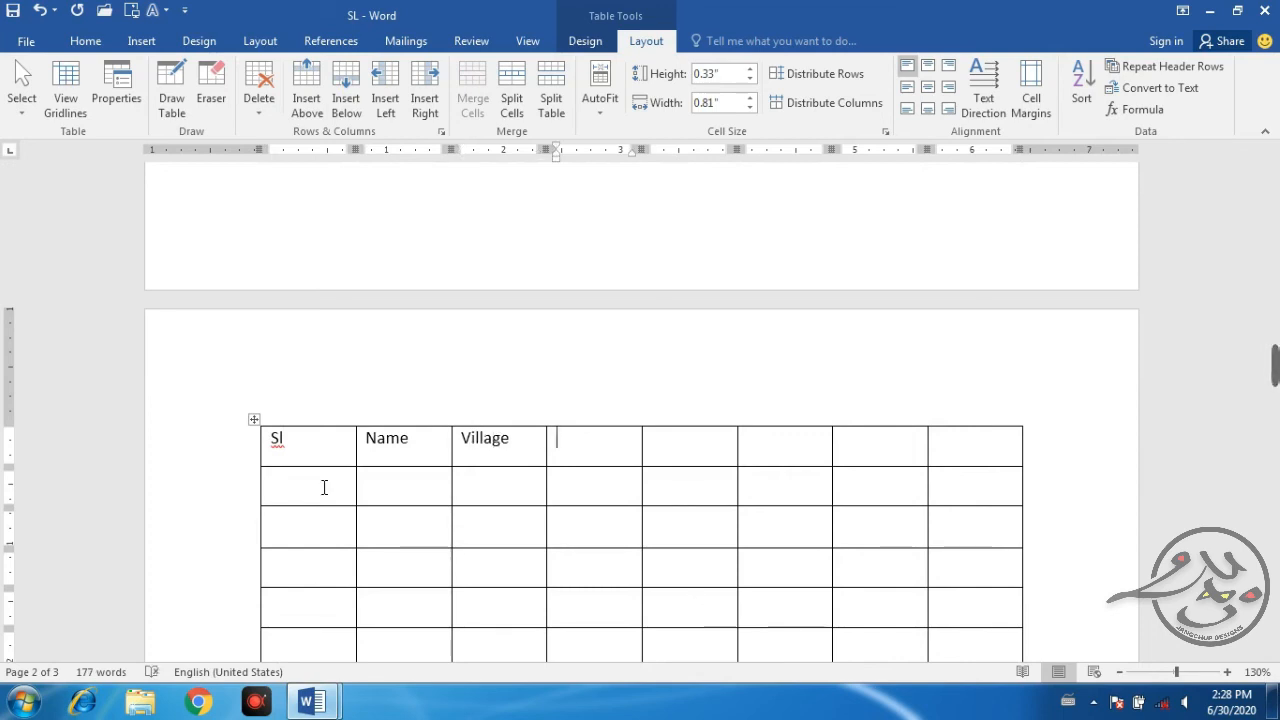
pyautogui.press('Tab')
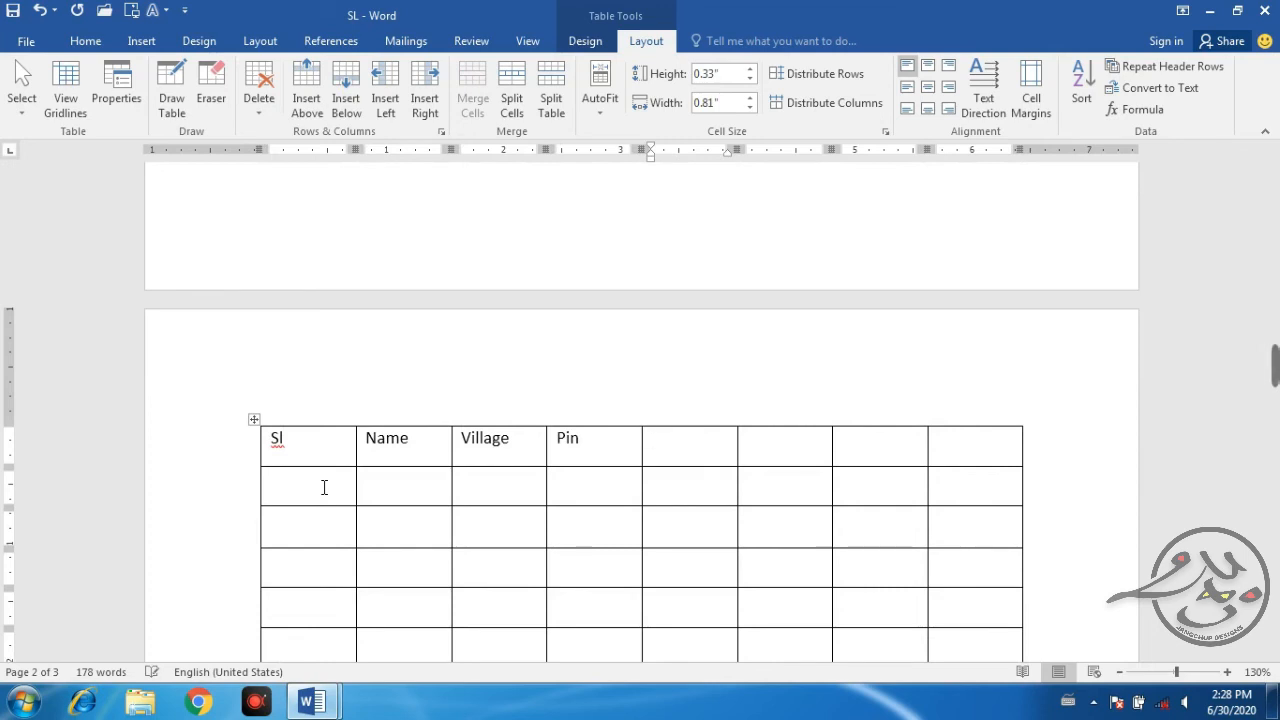
# Fill the fifth to seventh cells of the top row with Gender, Dob and Hight.
pyautogui.write('gend')
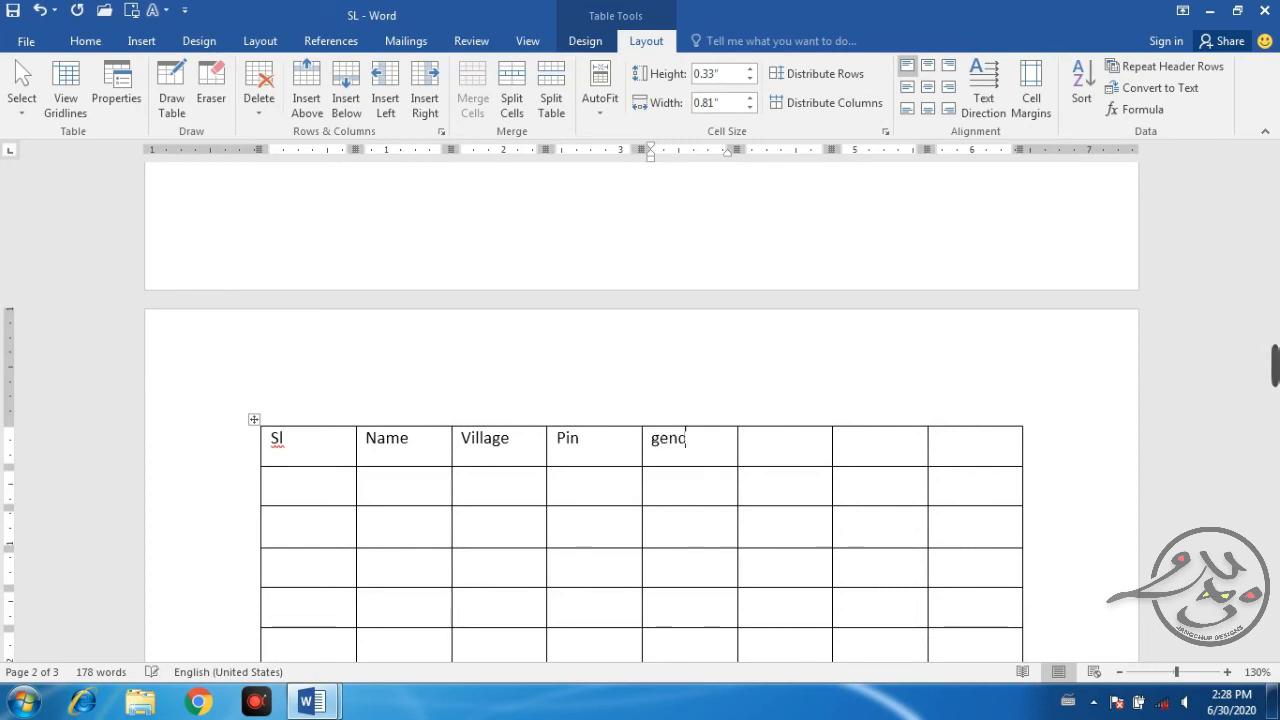
pyautogui.write('er')
pyautogui.press('Tab')
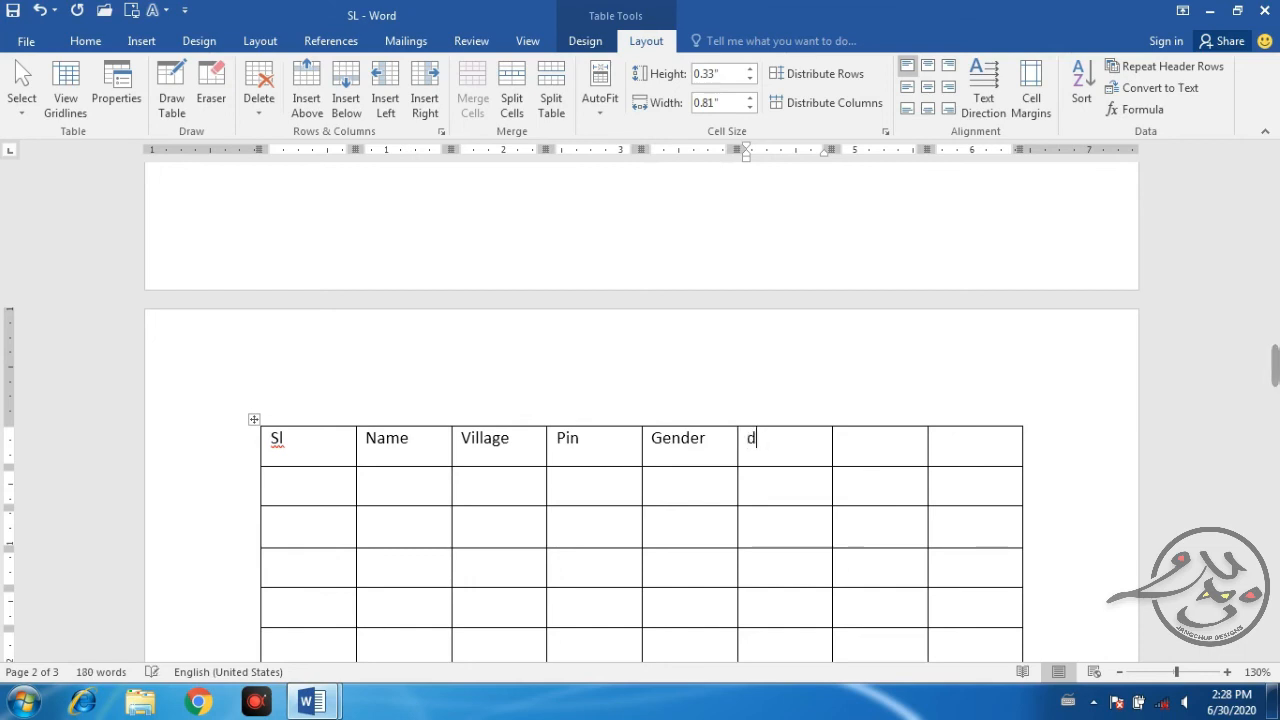
pyautogui.write('dob')
pyautogui.press('BackSpace')
pyautogui.press('Tab')
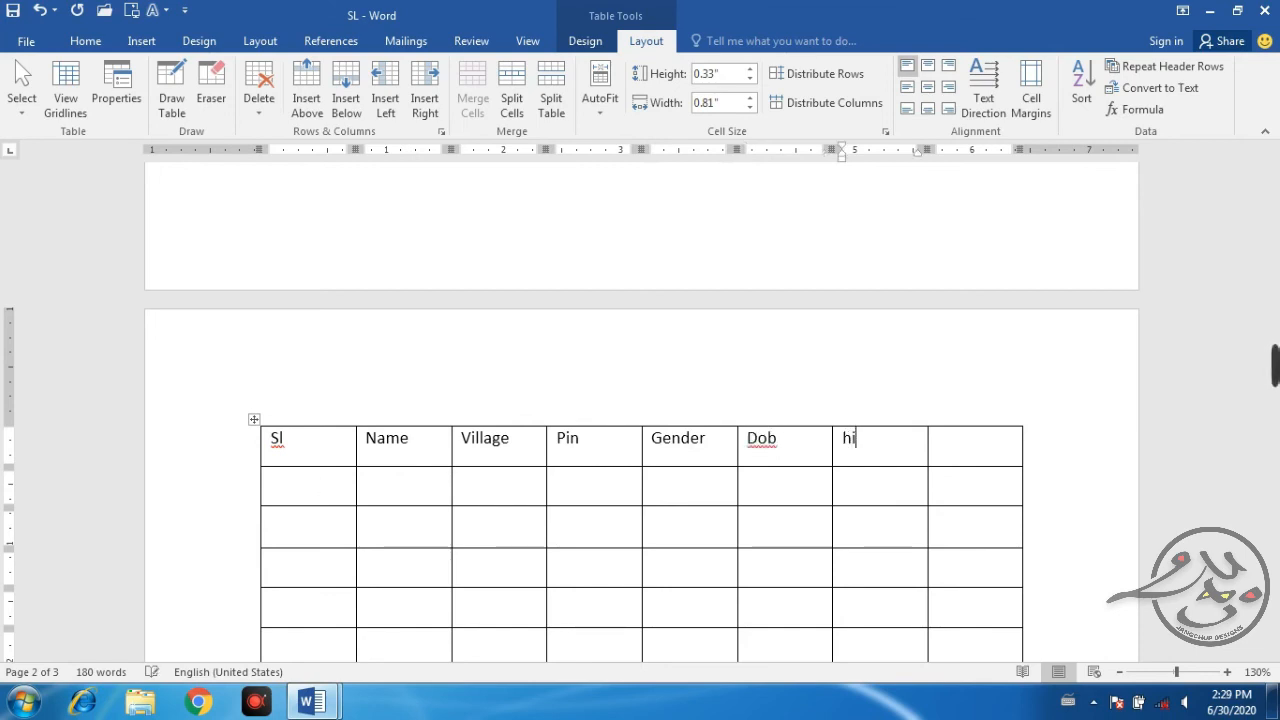
pyautogui.press('Tab')
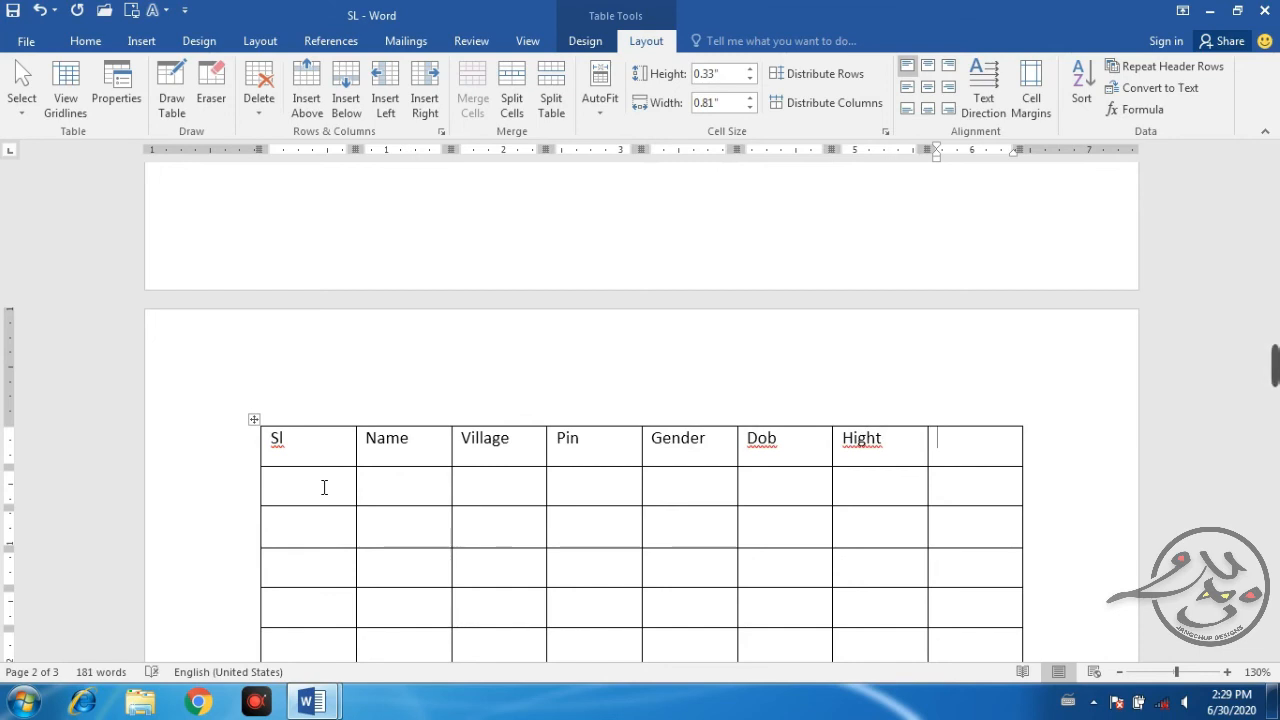
# Correct the seventh heading to Height and enter weight in the last cell of the top row.
pyautogui.click(902, 448)
pyautogui.press('BackSpace')
pyautogui.press('BackSpace')
pyautogui.press('BackSpace')
pyautogui.press('BackSpace')
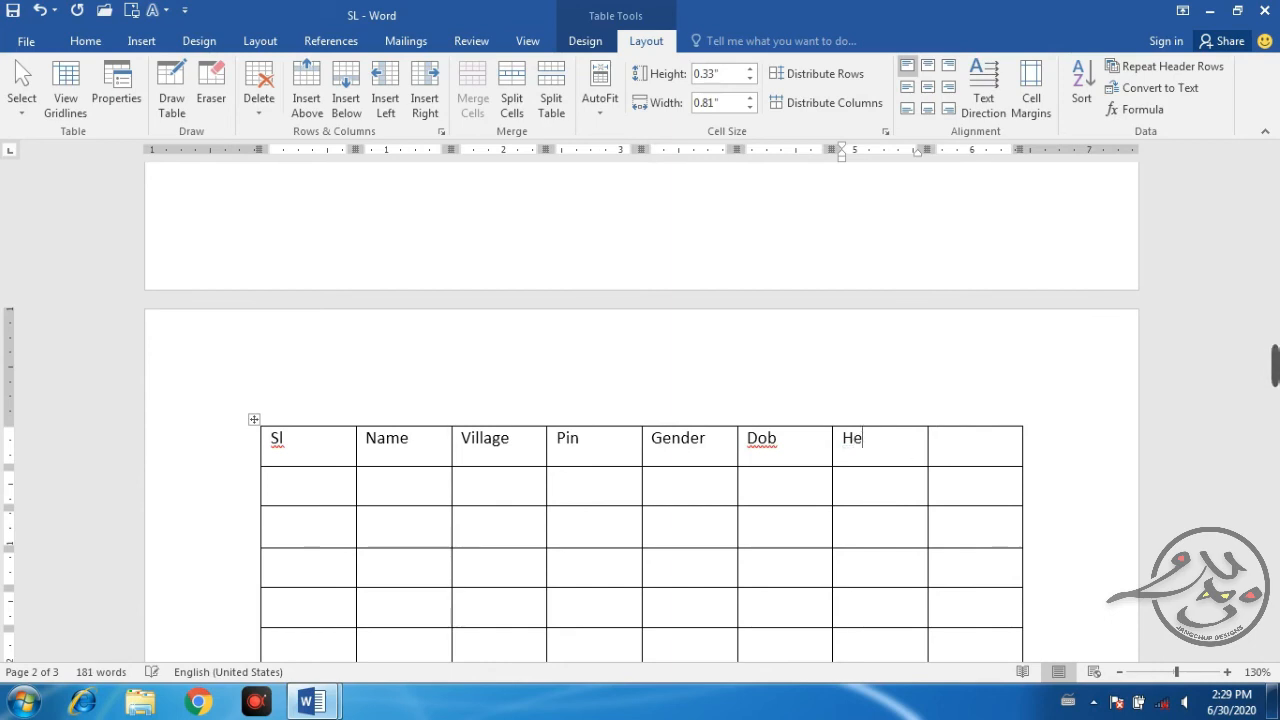
pyautogui.press('Tab')
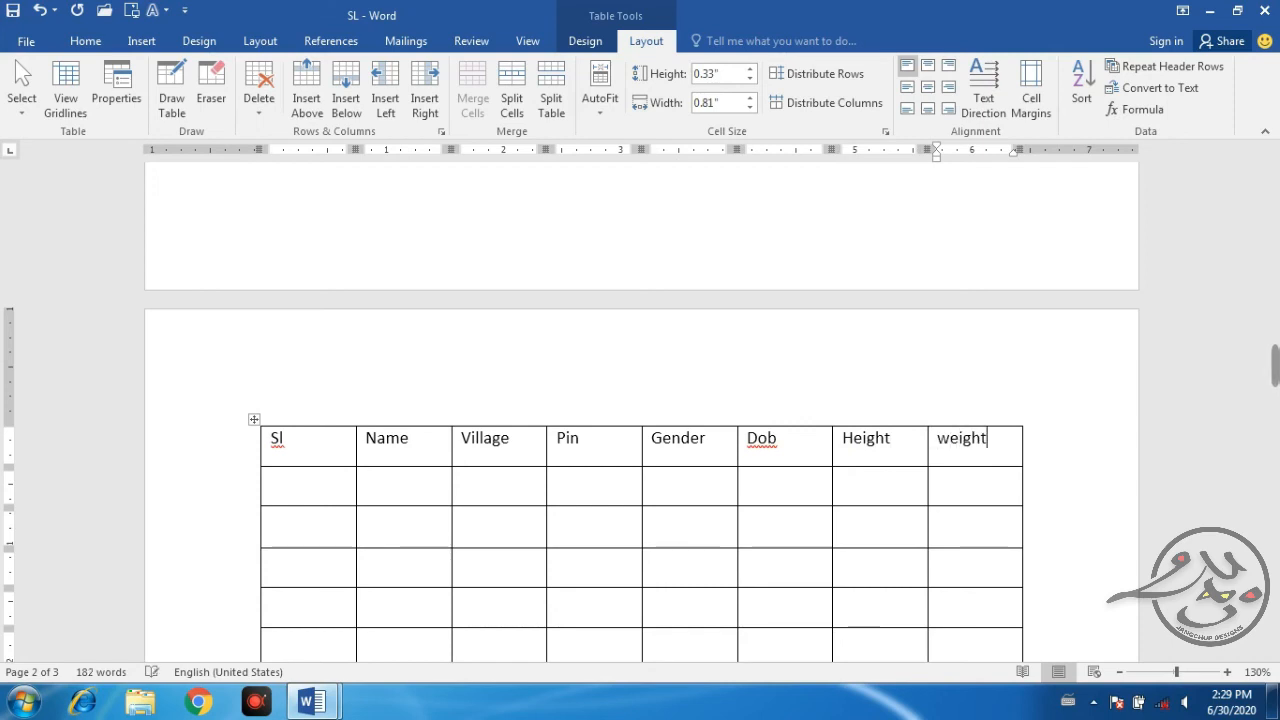
pyautogui.click(877, 489)
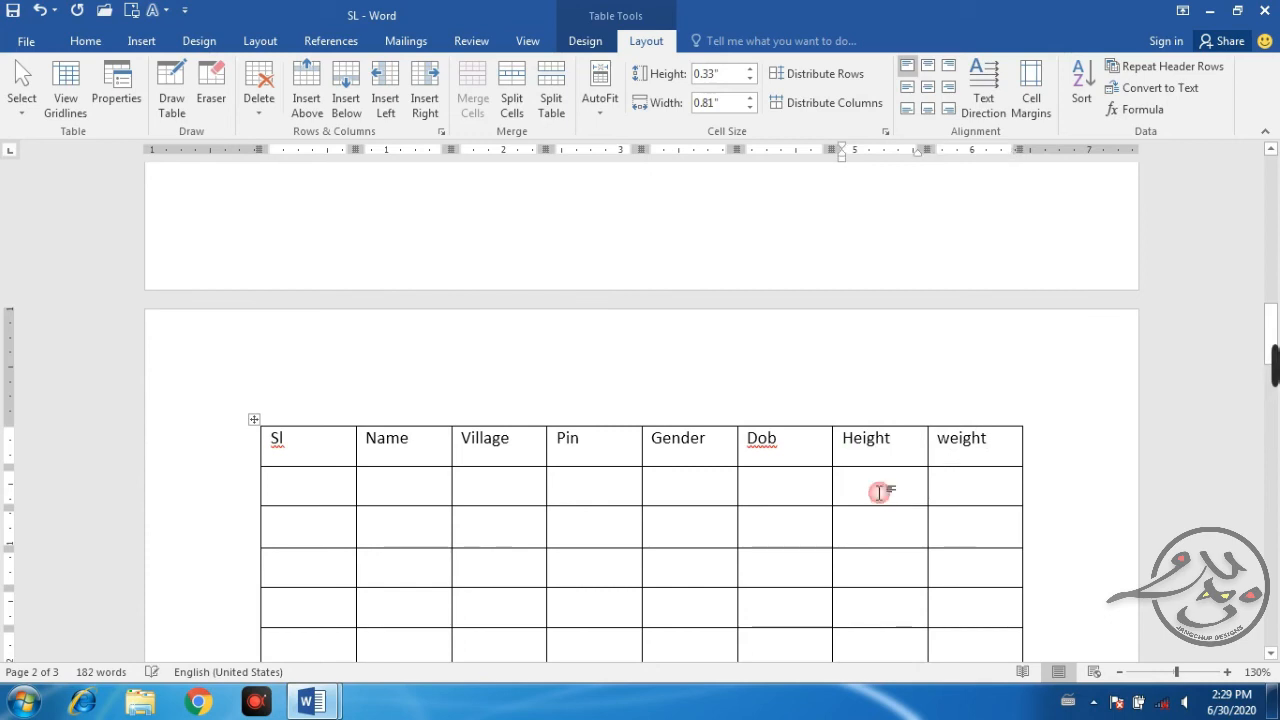
# Make the heading row of the long table repeat on every page with Repeat Header Rows.
pyautogui.click(249, 443)
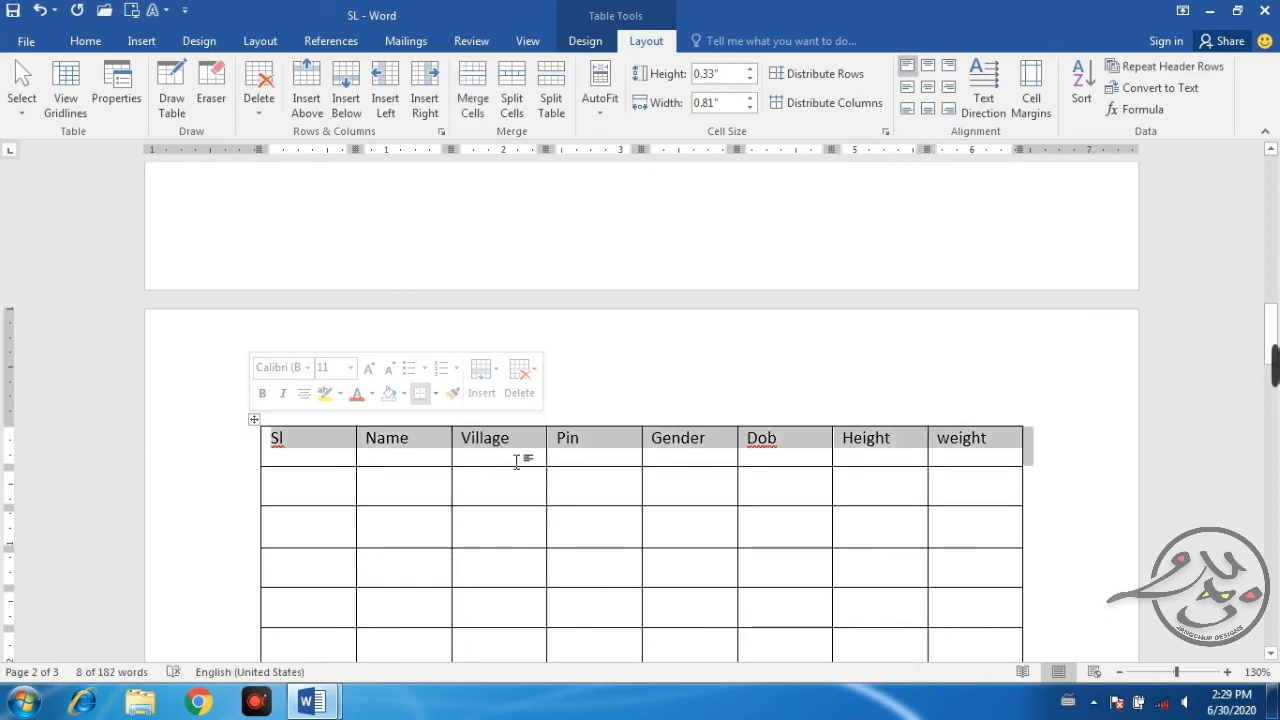
pyautogui.scroll(-5, 617, 486)
pyautogui.click(784, 440)
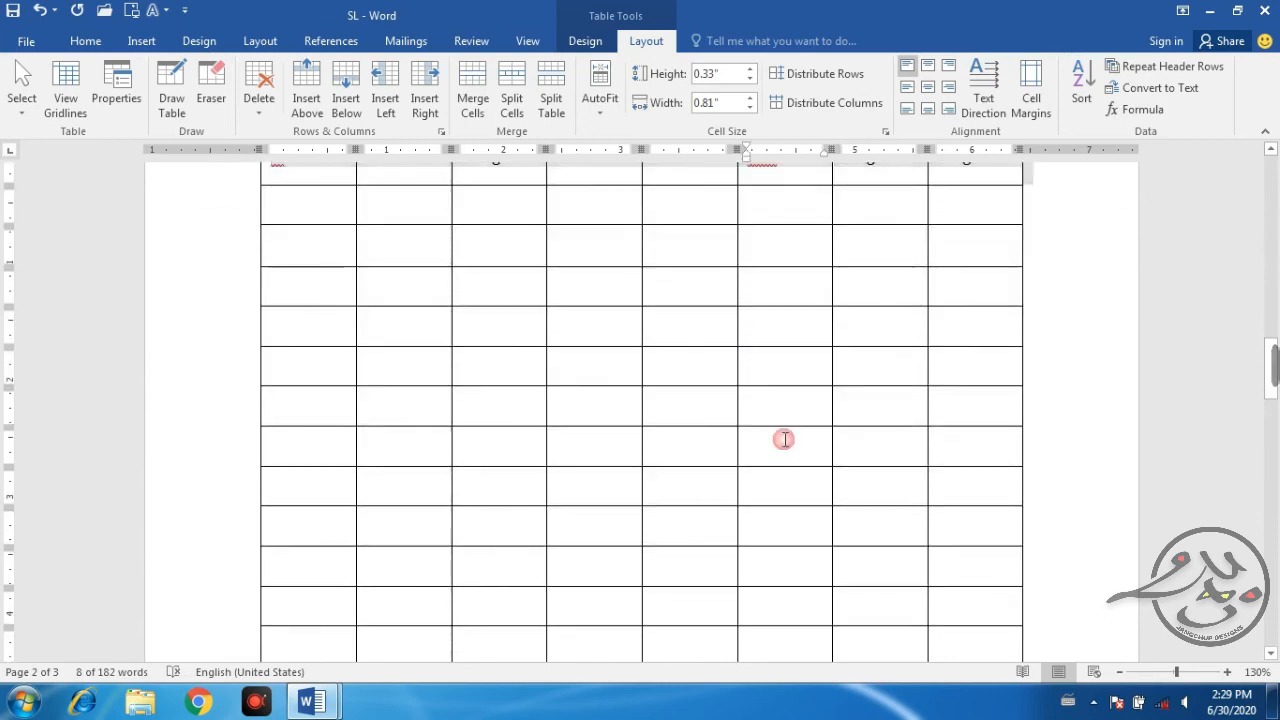
pyautogui.scroll(3, 789, 446)
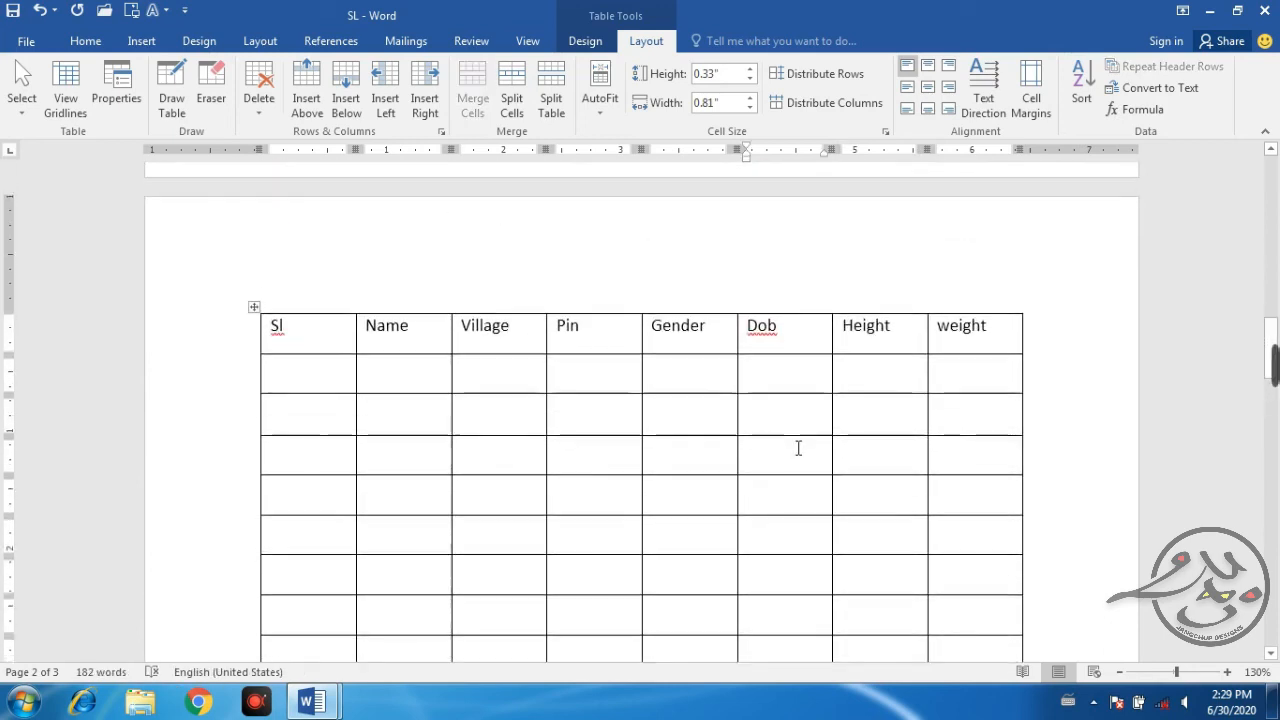
pyautogui.click(887, 325)
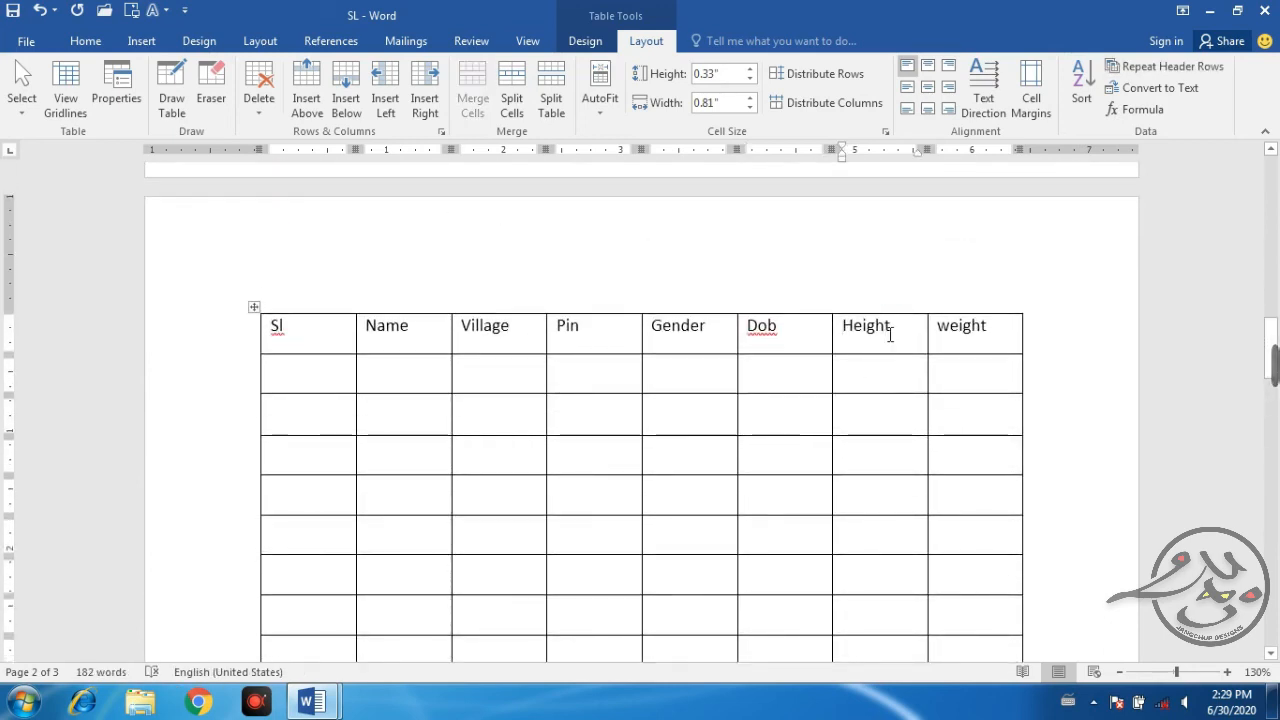
pyautogui.click(1162, 70)
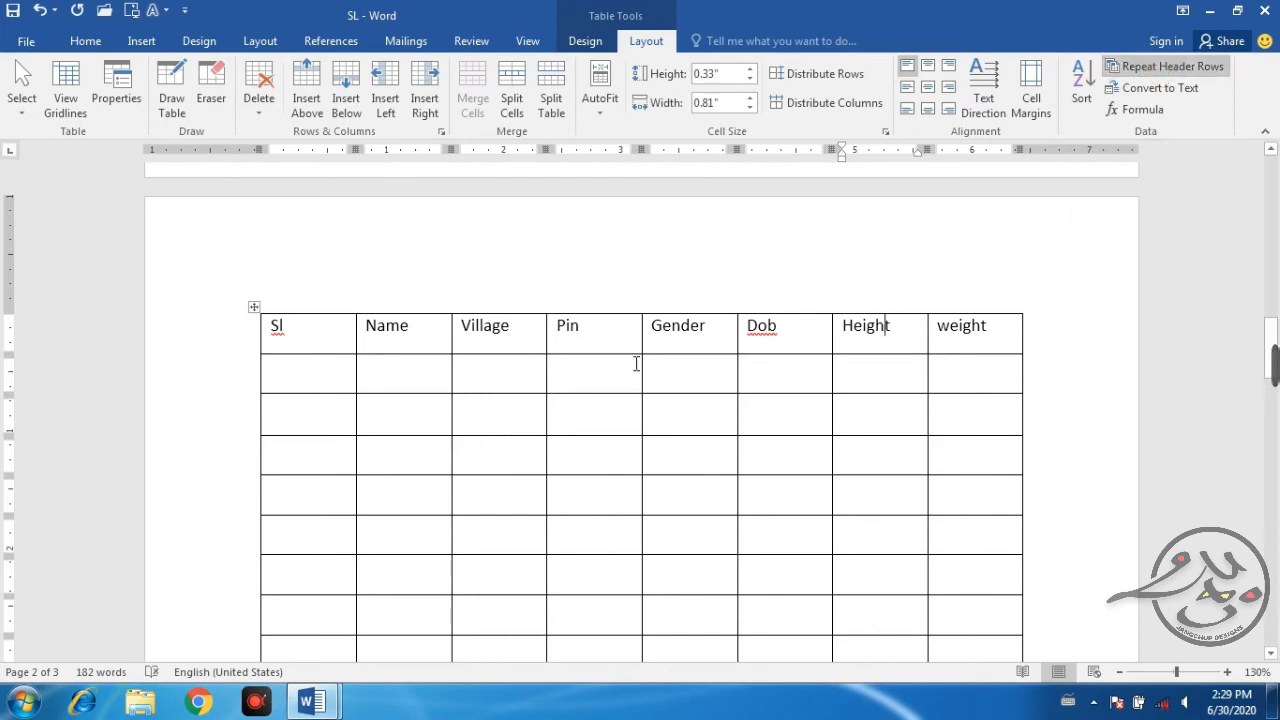
# Examine the top of the long table's continuation page to check how the heading row carries over.
pyautogui.scroll(-2, 633, 365)
pyautogui.click(323, 272)
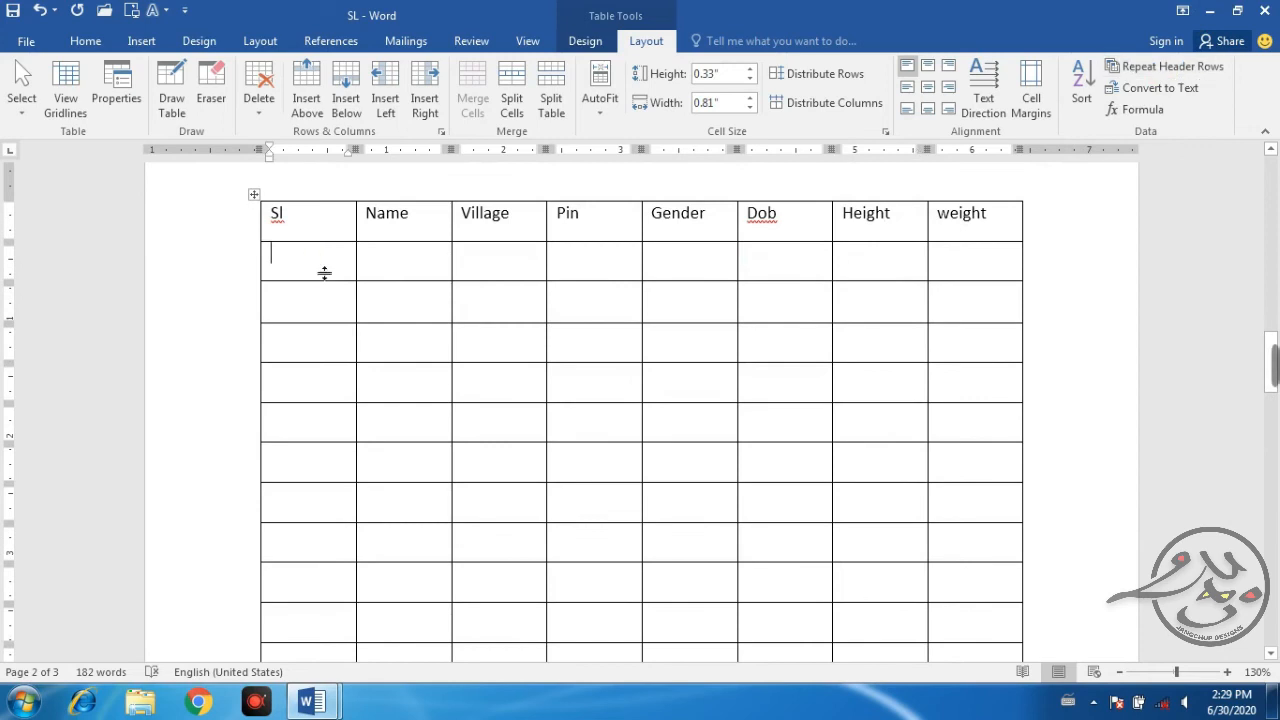
pyautogui.scroll(-10, 815, 250)
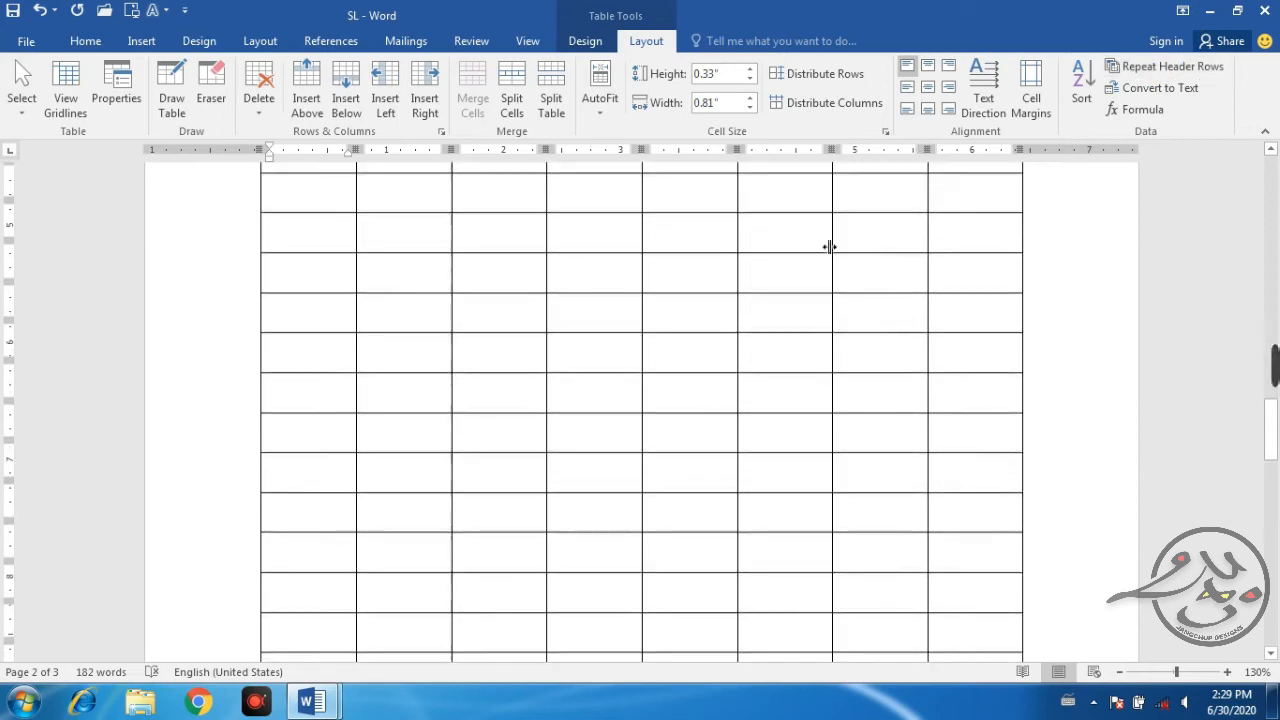
pyautogui.scroll(-2, 837, 250)
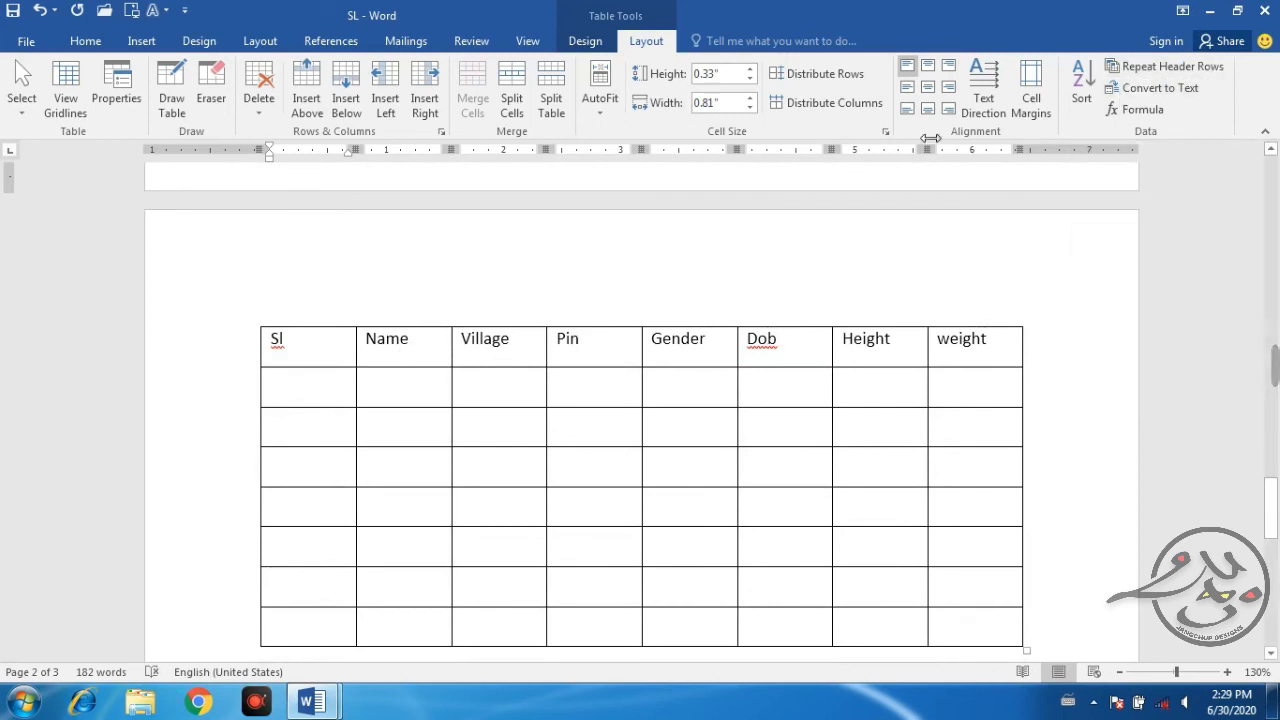
pyautogui.scroll(-10, 780, 345)
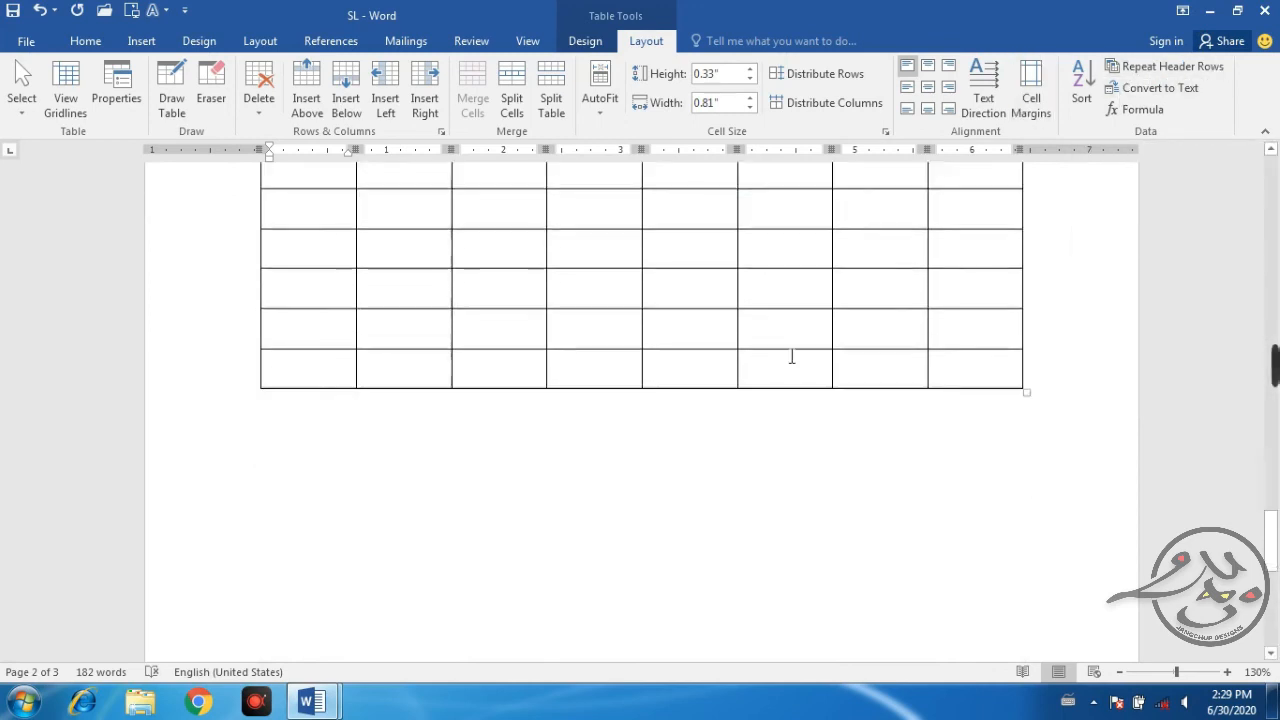
pyautogui.scroll(10, 430, 310)
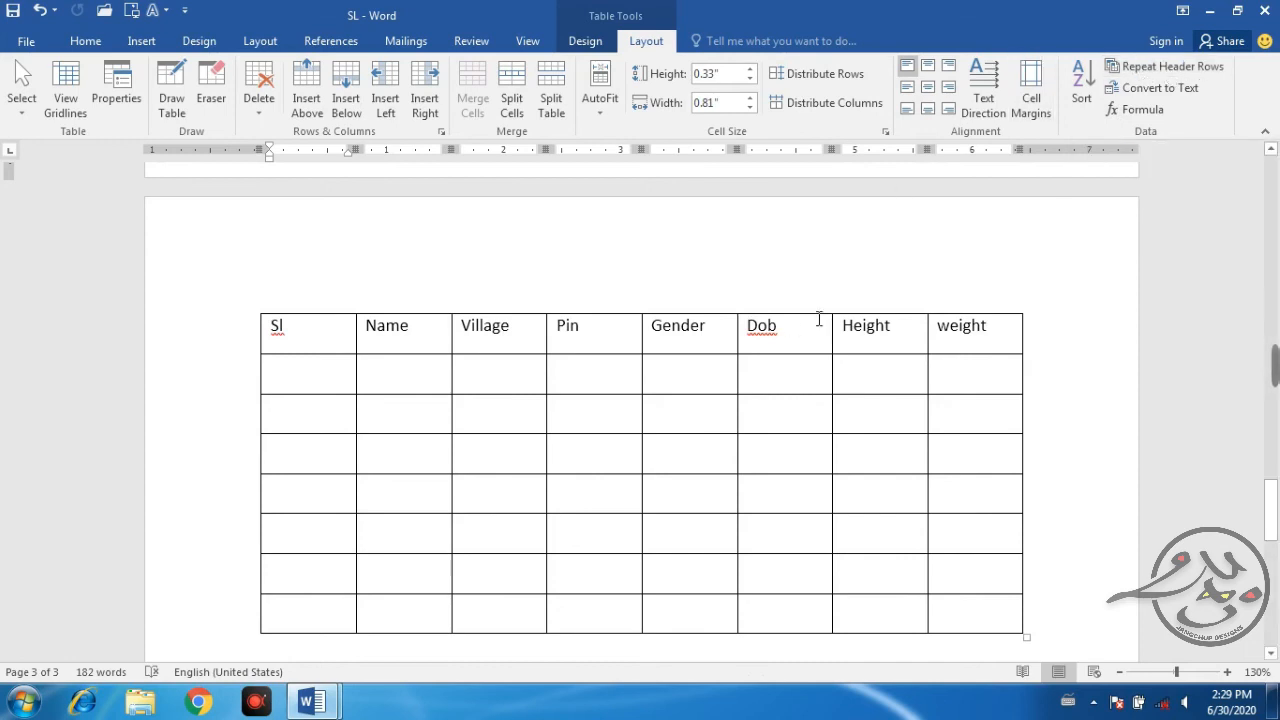
pyautogui.scroll(5, 818, 322)
pyautogui.scroll(15, 822, 325)
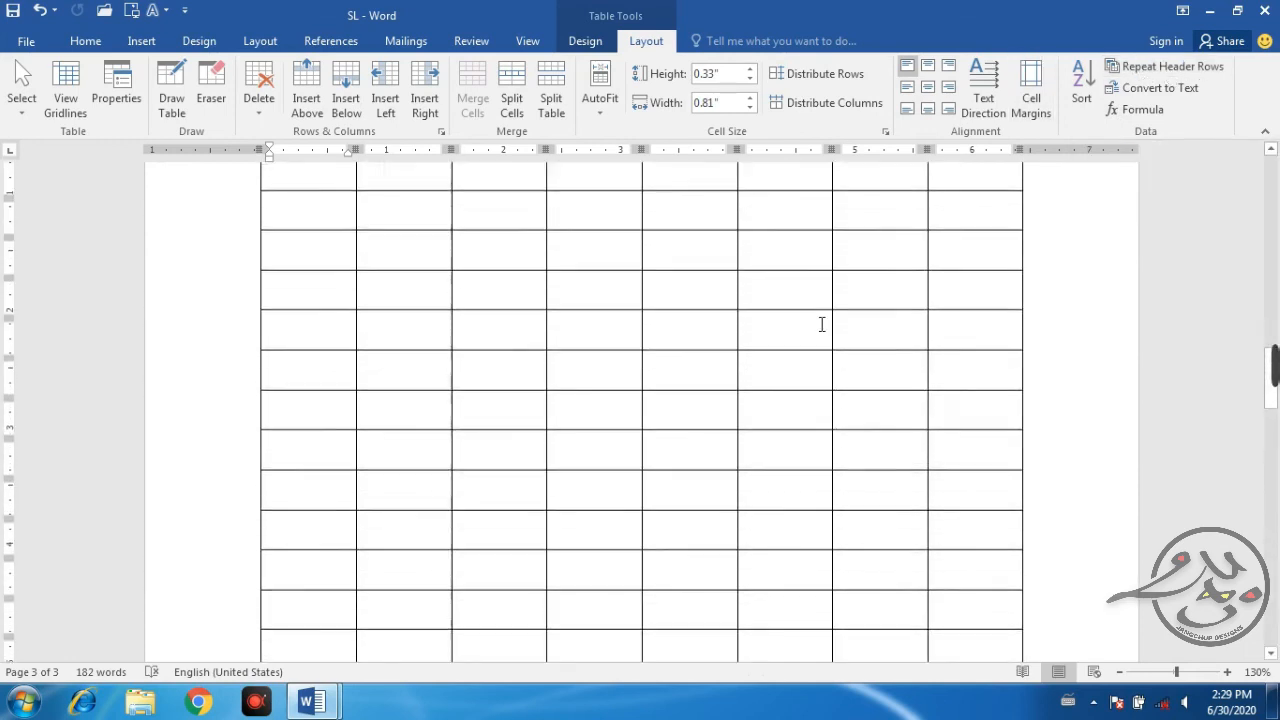
pyautogui.scroll(10, 820, 330)
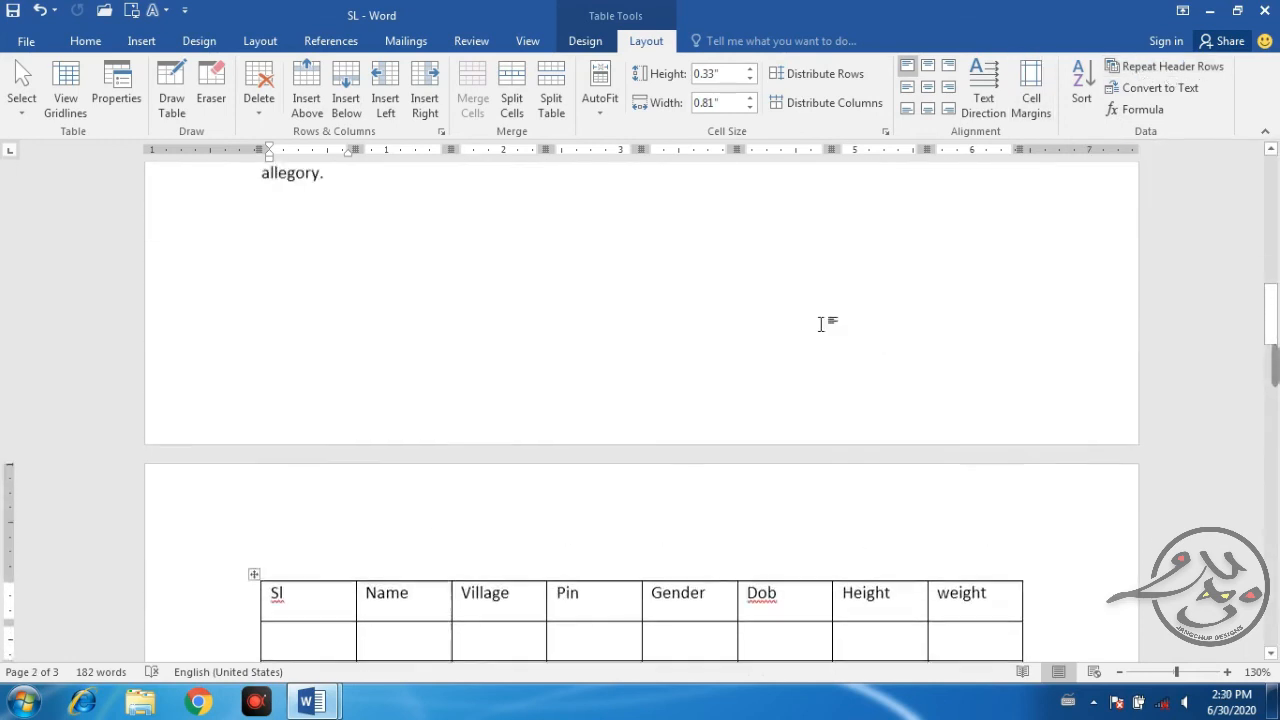
pyautogui.scroll(15, 819, 324)
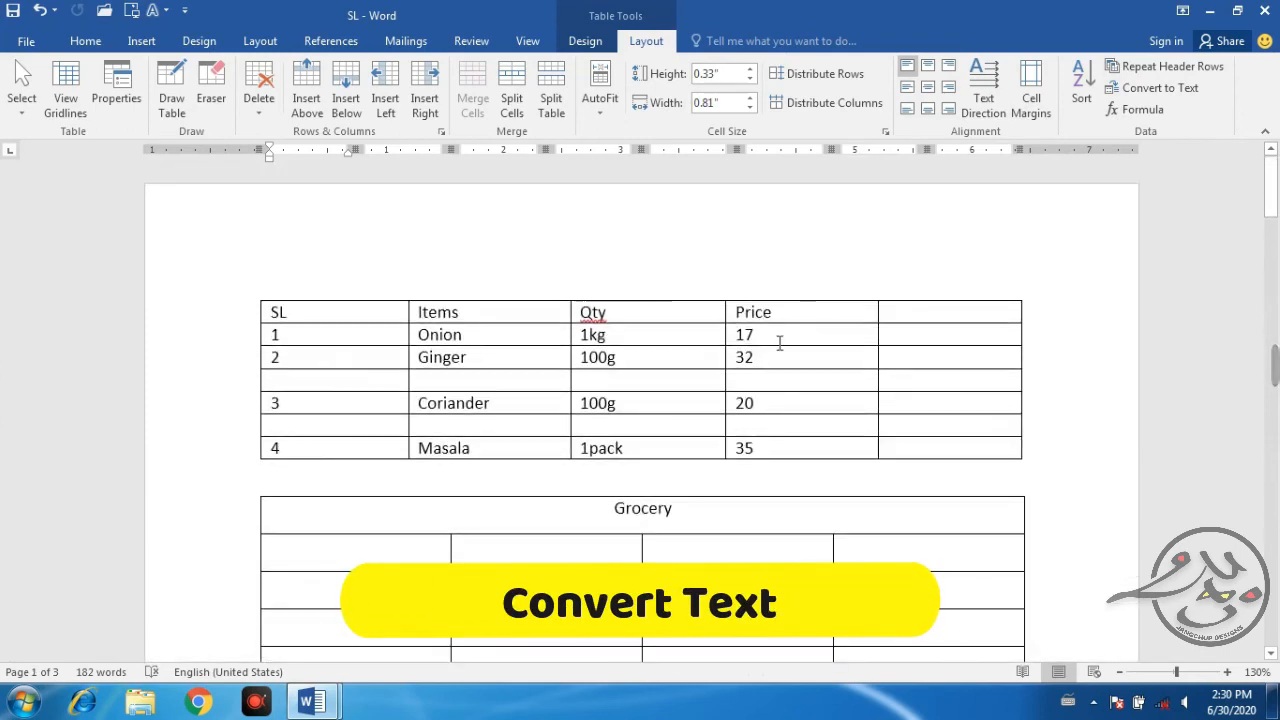
pyautogui.scroll(-18, 779, 343)
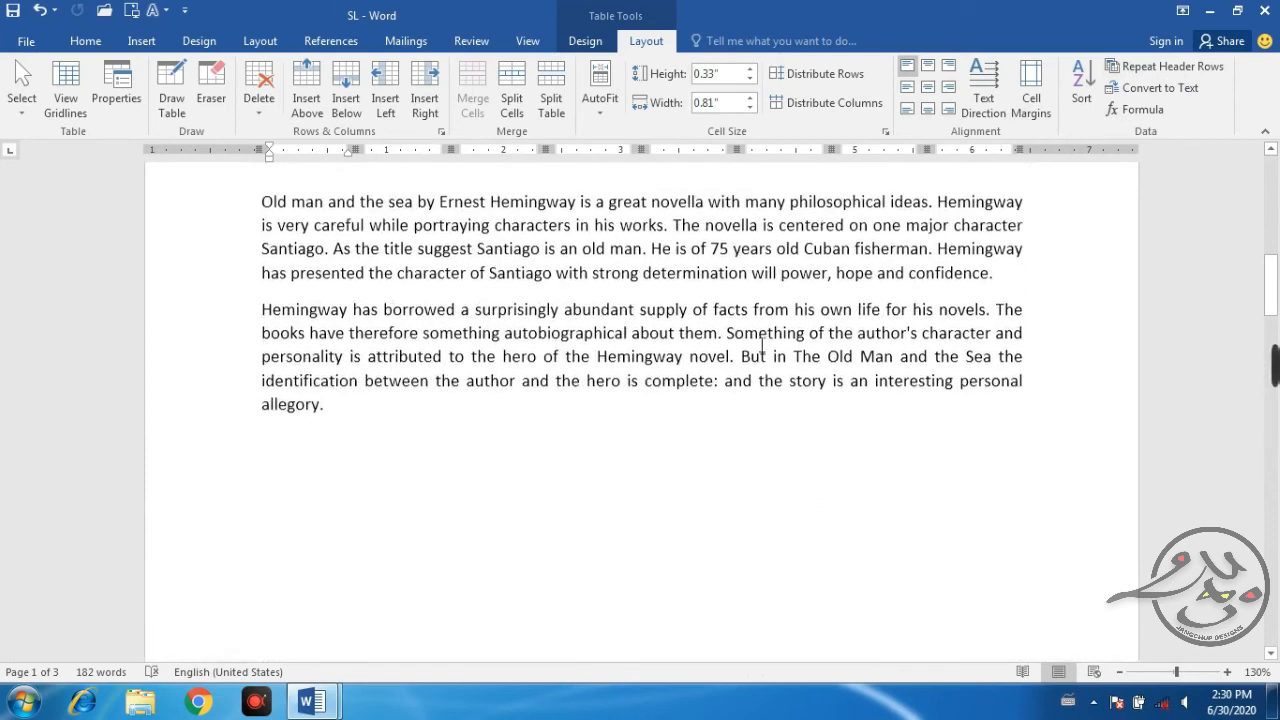
pyautogui.click(141, 41)
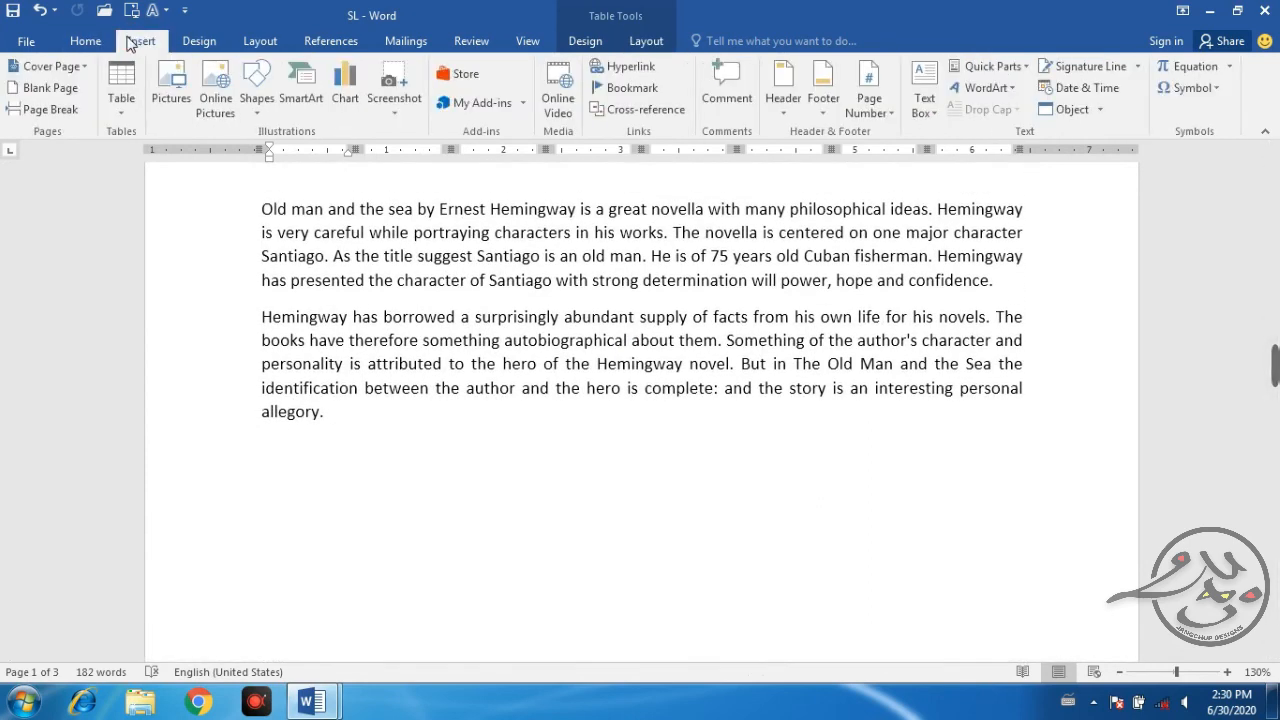
pyautogui.click(116, 108)
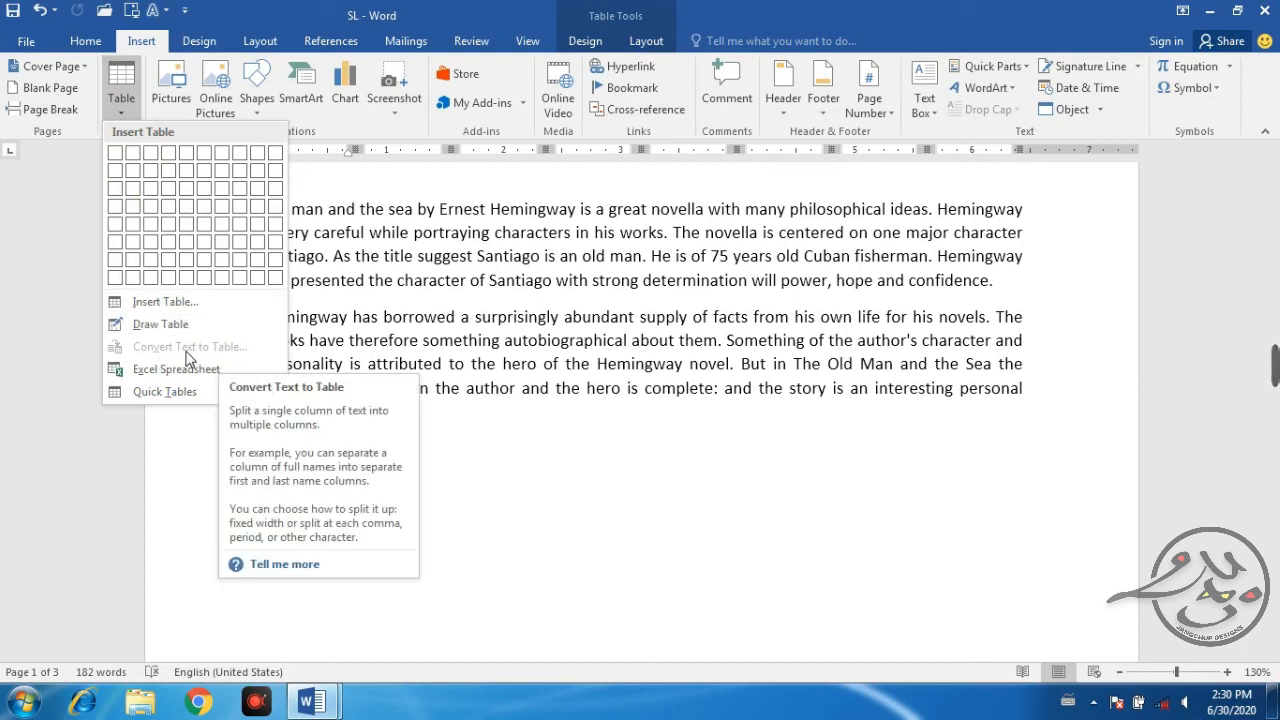
pyautogui.click(611, 340)
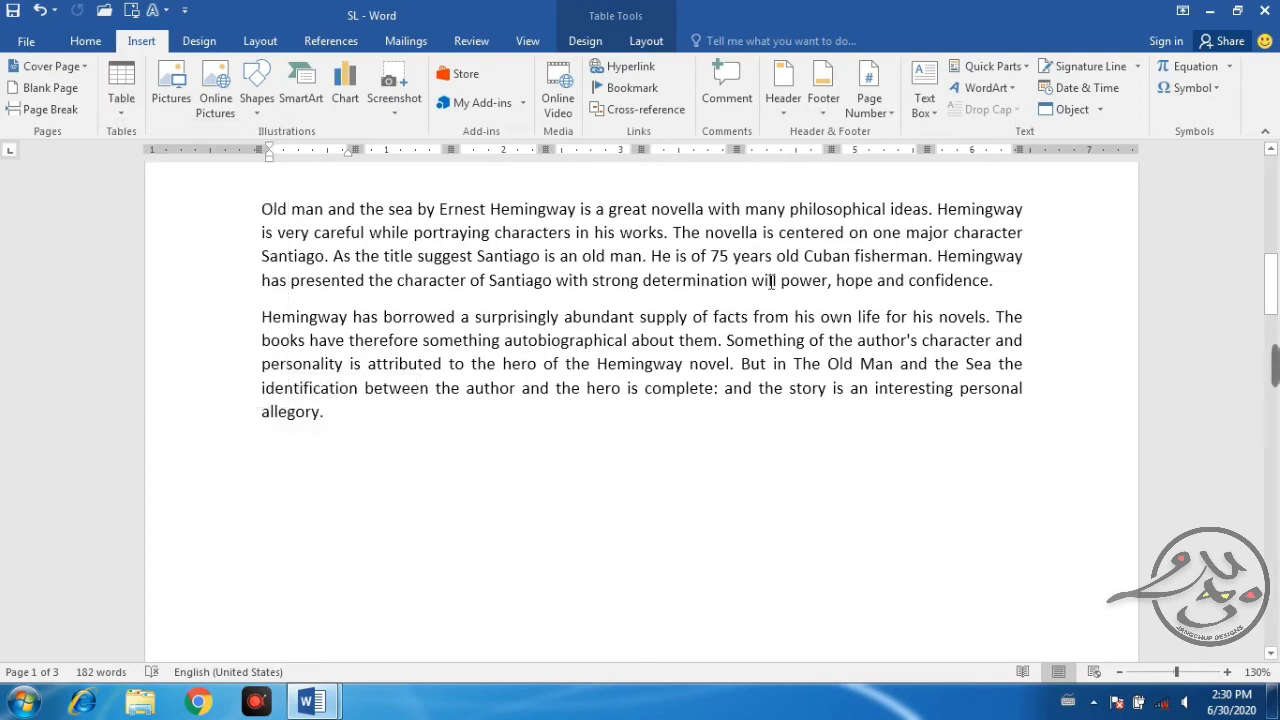
pyautogui.click(646, 41)
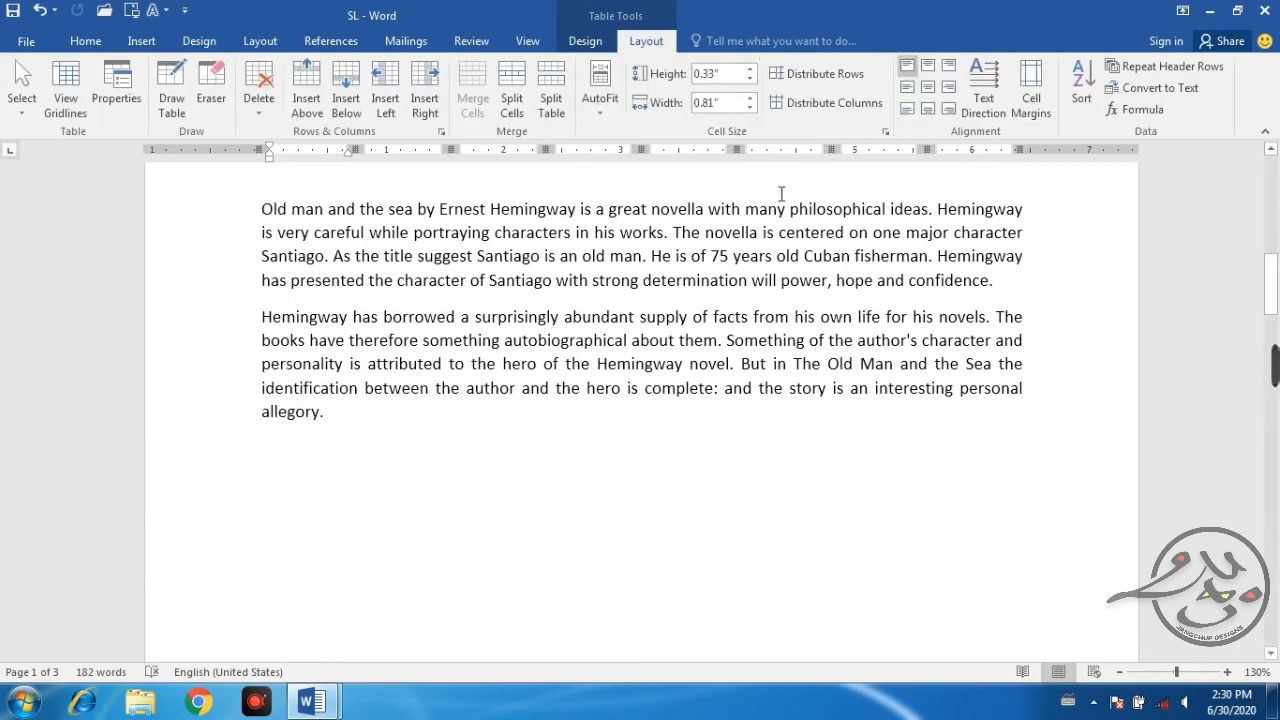
# Convert the first Hemingway paragraph into a one-column table, separating the text at commas.
pyautogui.moveTo(263, 208); pyautogui.dragTo(955, 287)
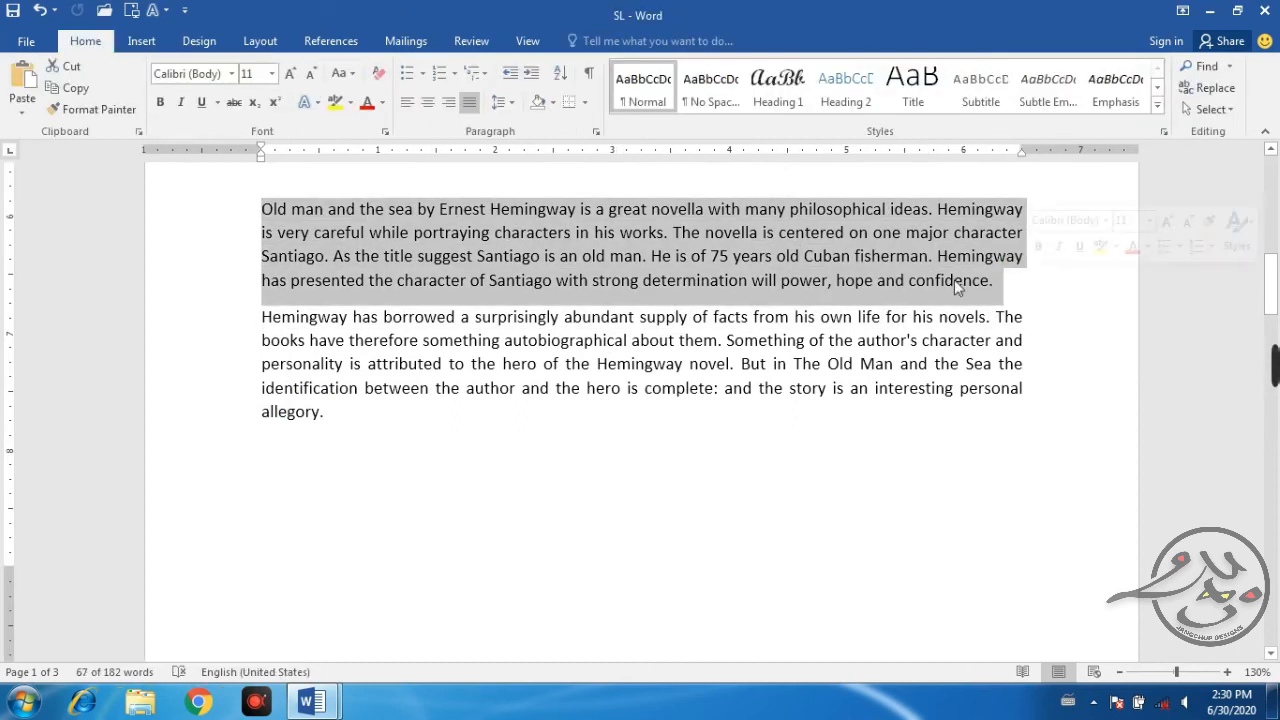
pyautogui.click(141, 41)
pyautogui.click(119, 105)
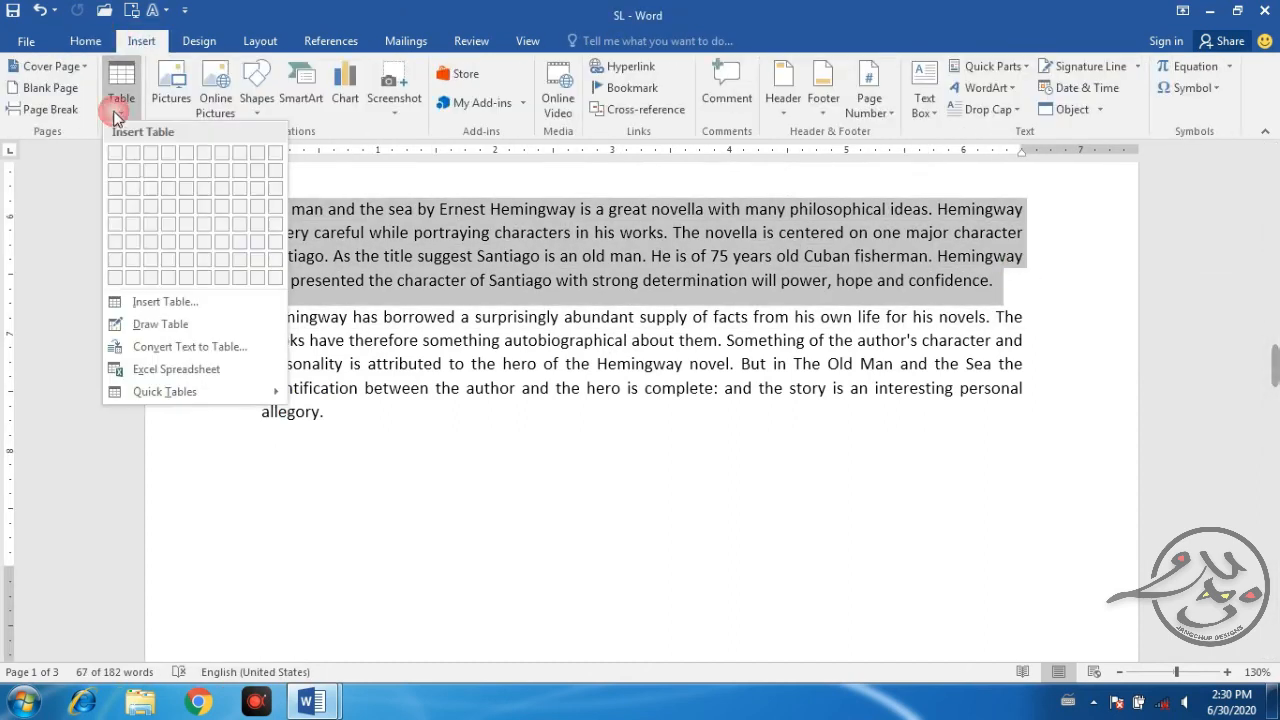
pyautogui.click(209, 348)
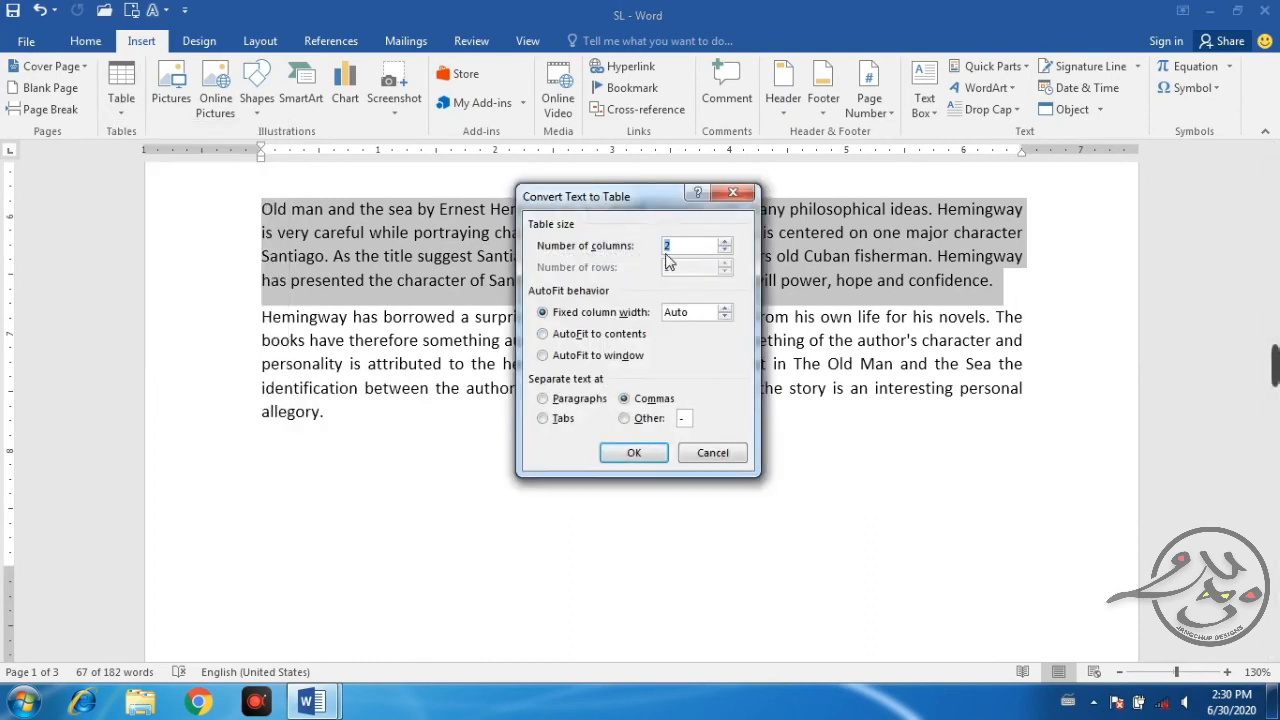
pyautogui.press('BackSpace')
pyautogui.write('1')
pyautogui.click(633, 453)
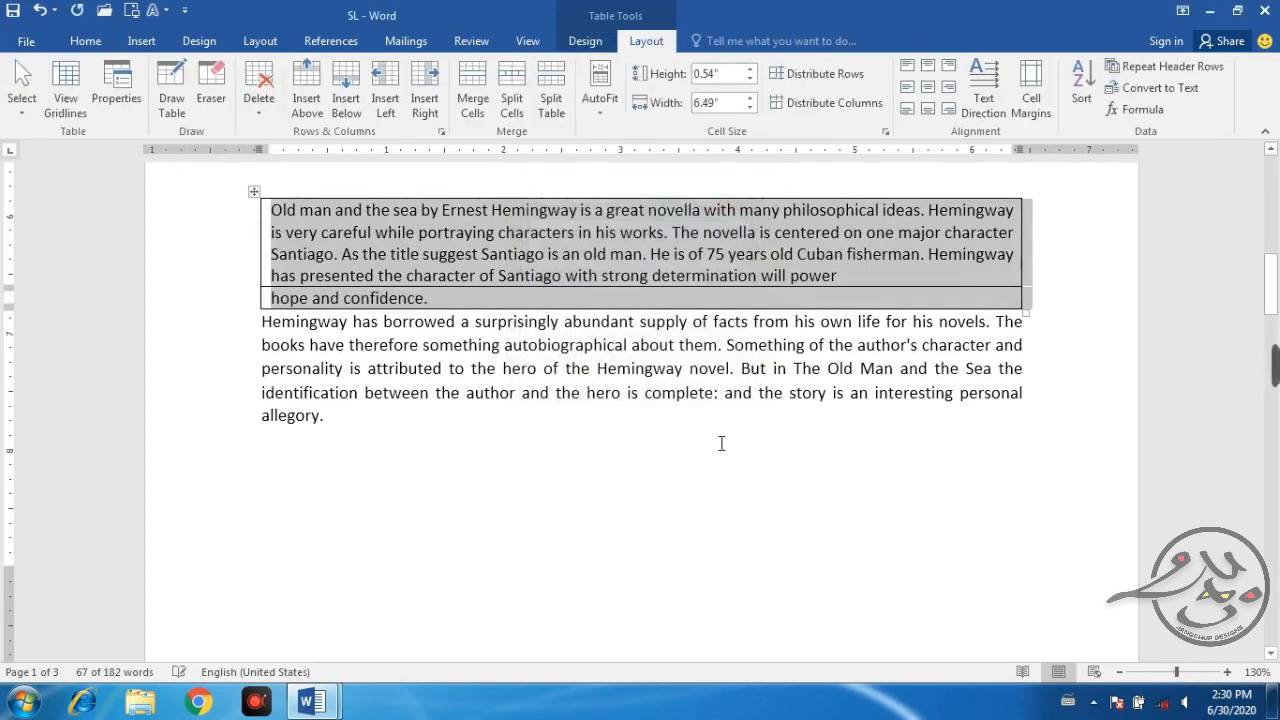
# Remove the horizontal border between the two rows of the new paragraph table and narrow the table to about 2.8 inches.
pyautogui.scroll(3, 495, 347)
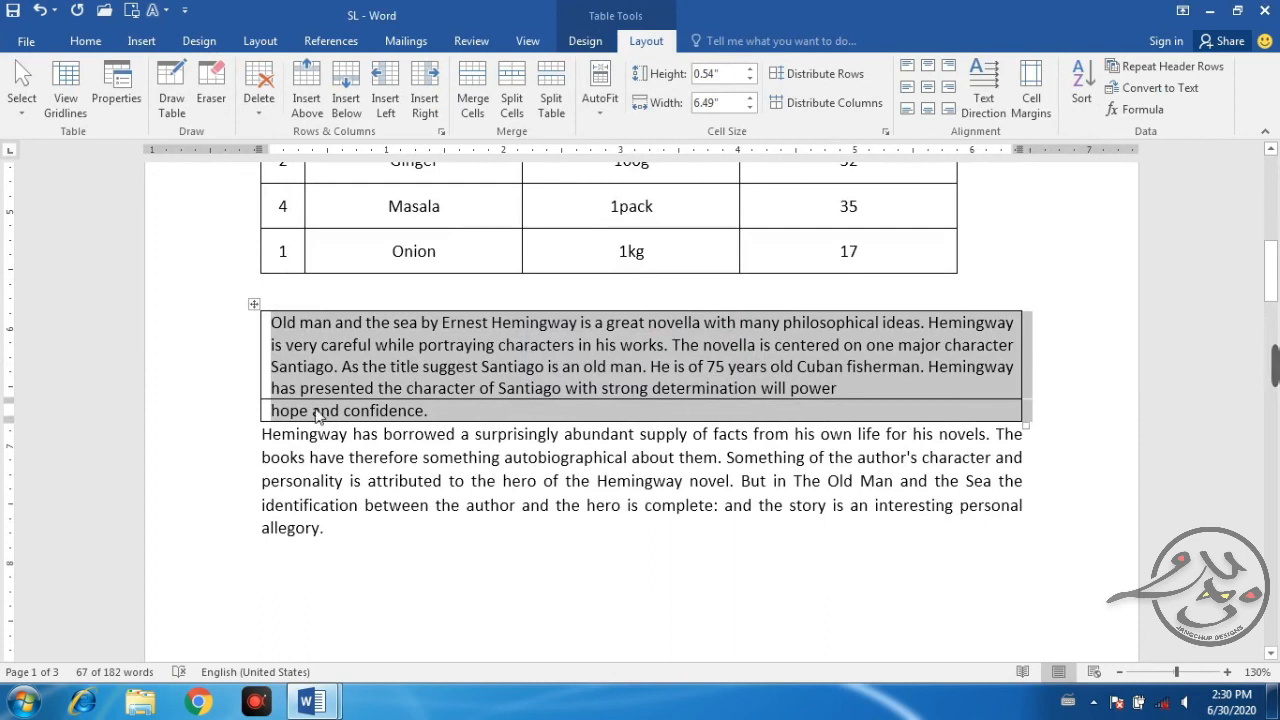
pyautogui.click(566, 419)
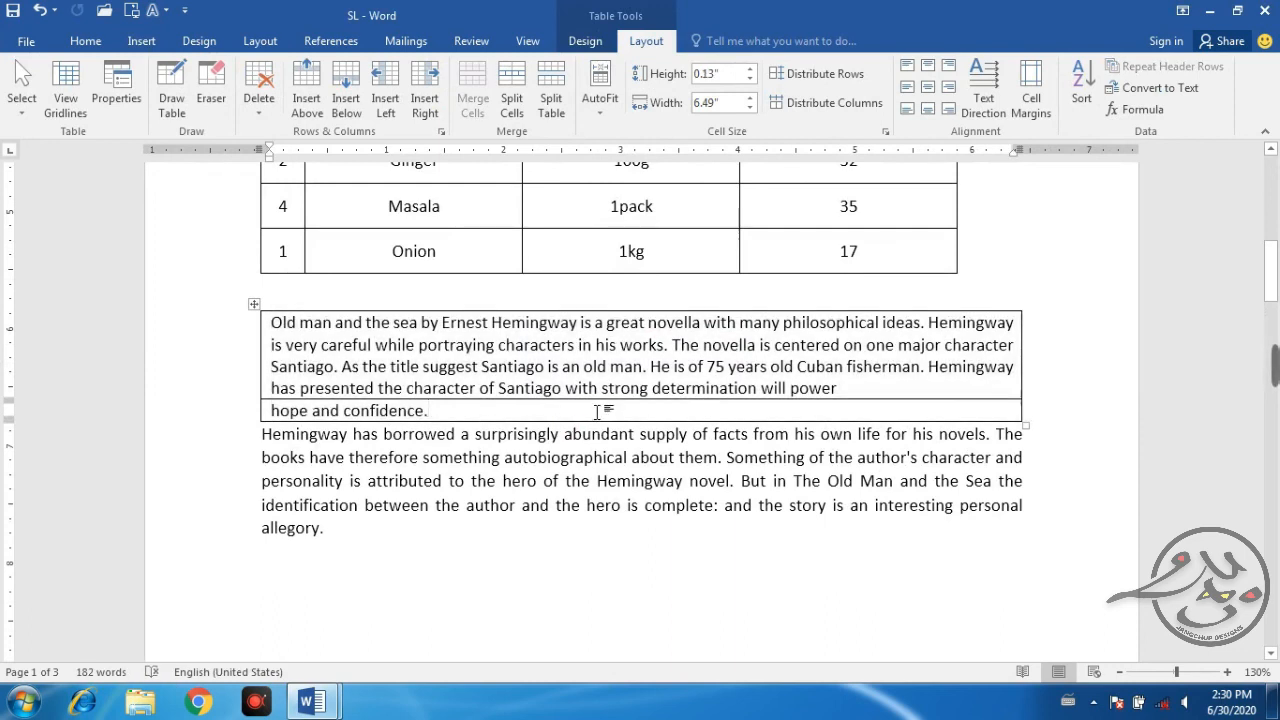
pyautogui.moveTo(597, 412); pyautogui.dragTo(578, 372)
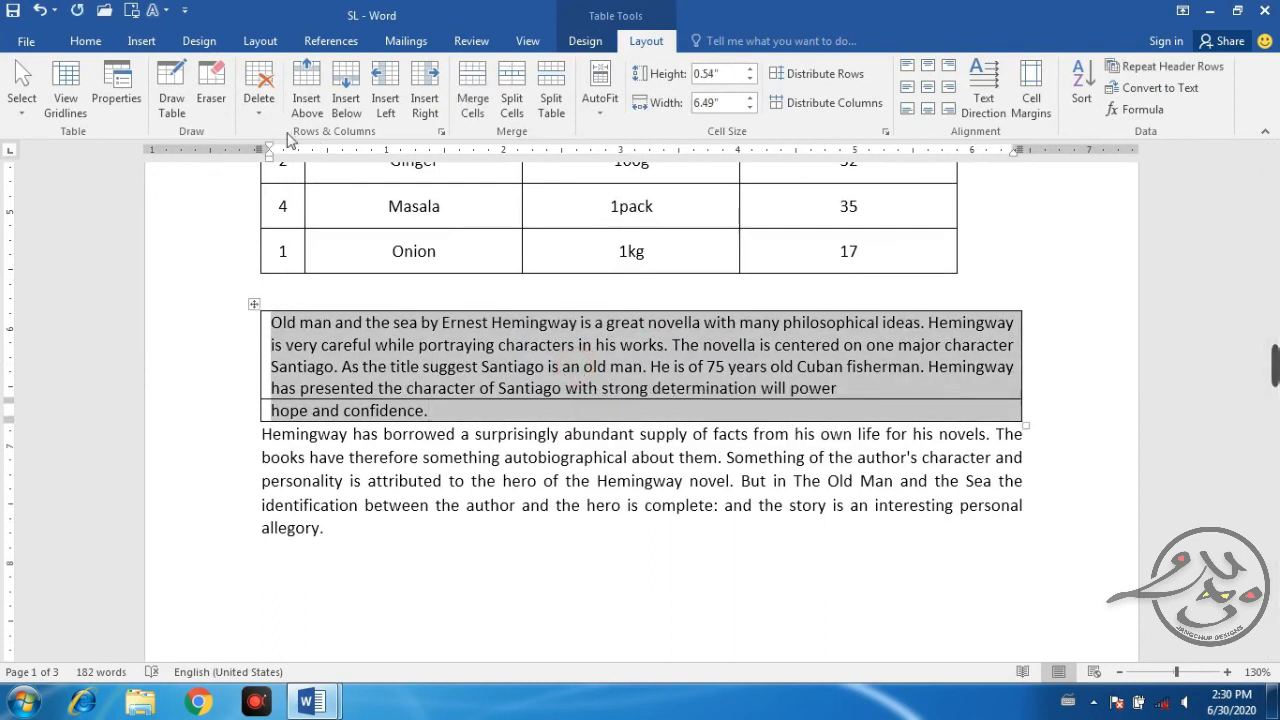
pyautogui.click(430, 411)
pyautogui.click(83, 78)
pyautogui.click(211, 85)
pyautogui.click(458, 398)
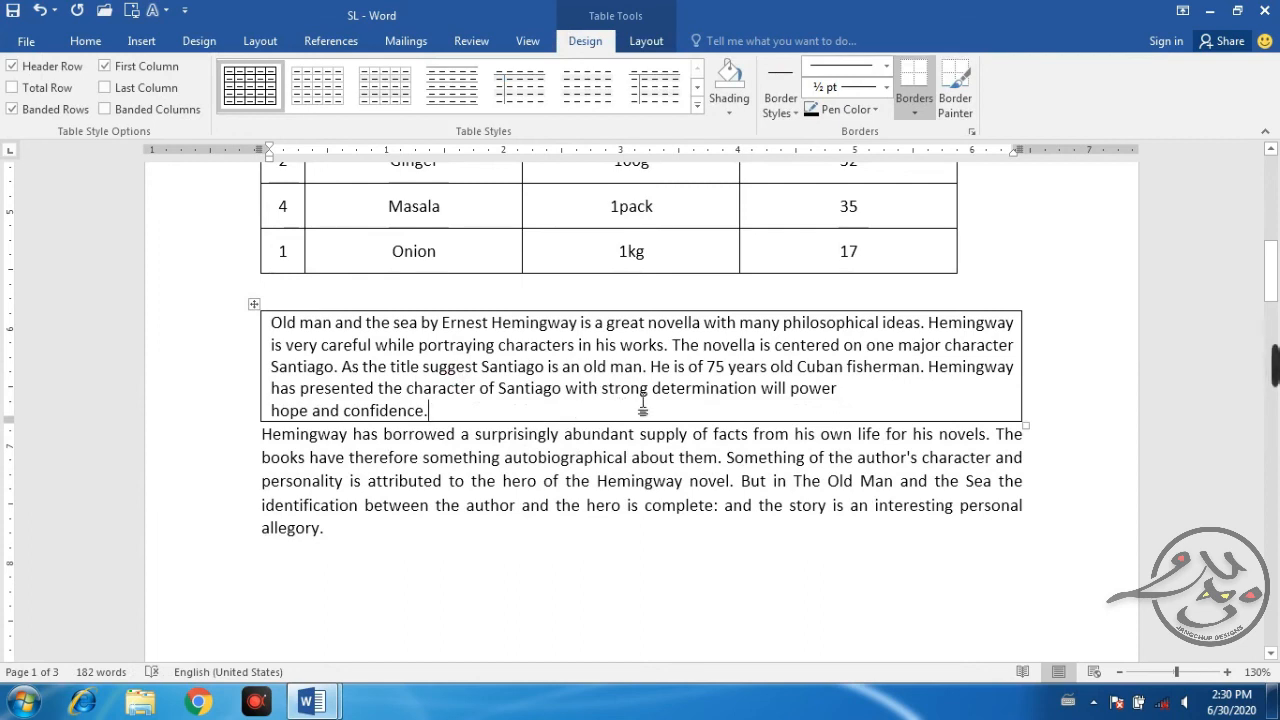
pyautogui.moveTo(1022, 424); pyautogui.dragTo(588, 426)
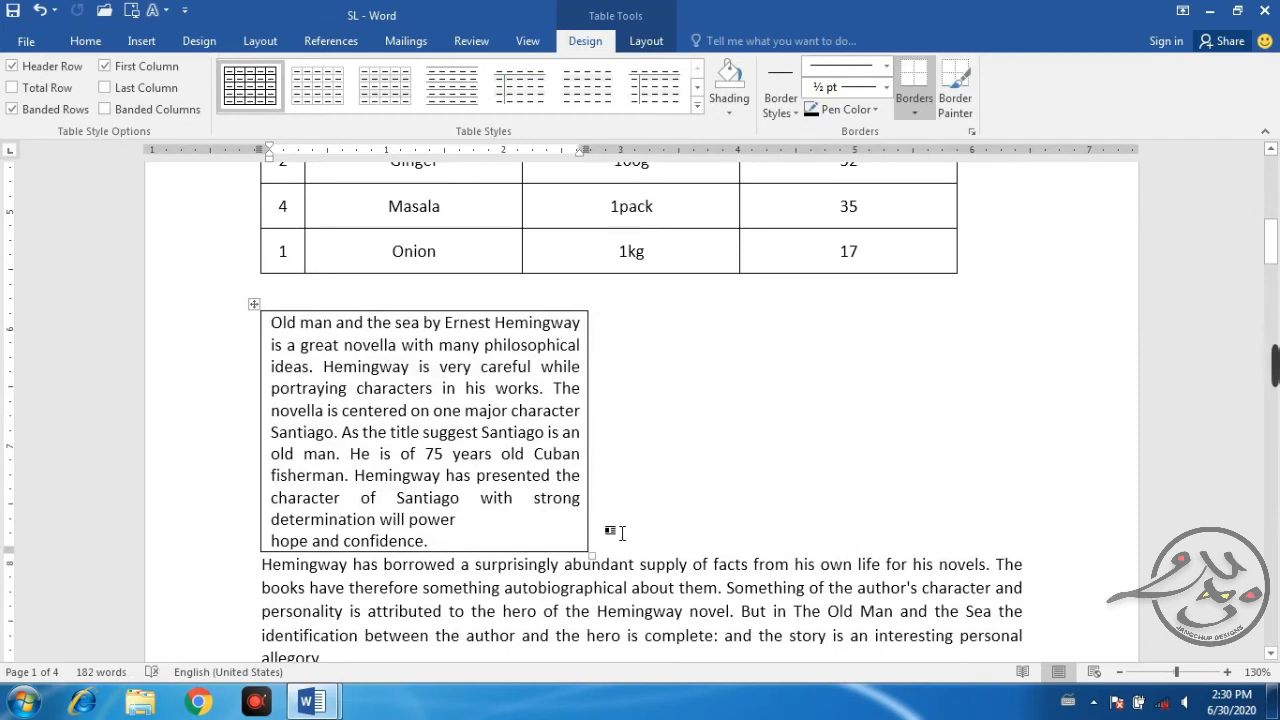
# Convert the second Hemingway paragraph, directly below the first text table, into a single-cell table.
pyautogui.scroll(-2, 222, 478)
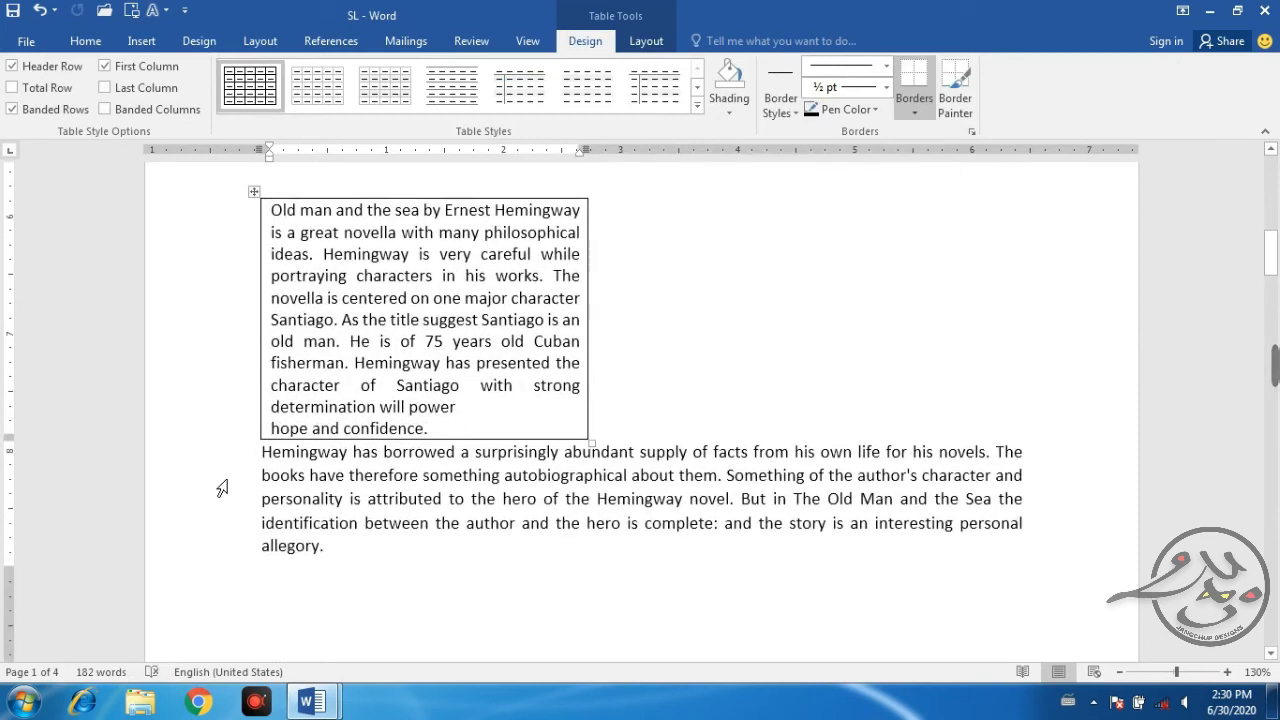
pyautogui.moveTo(327, 547); pyautogui.dragTo(259, 455)
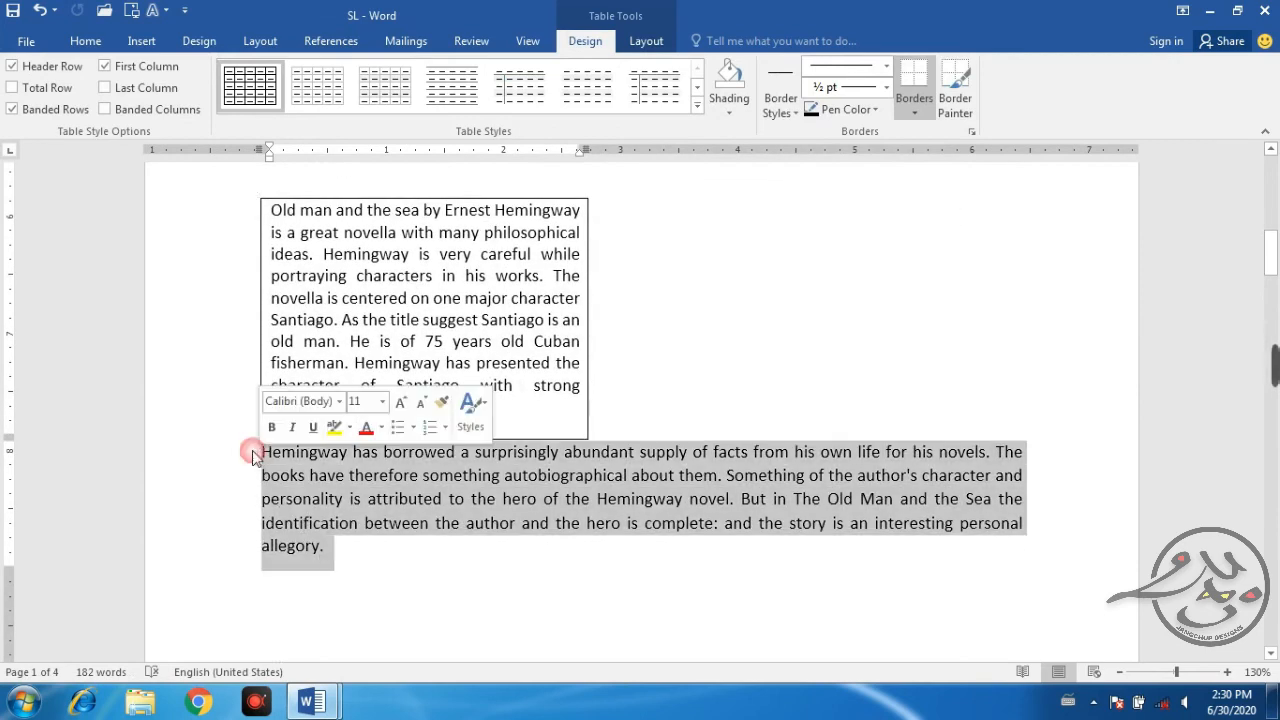
pyautogui.click(141, 41)
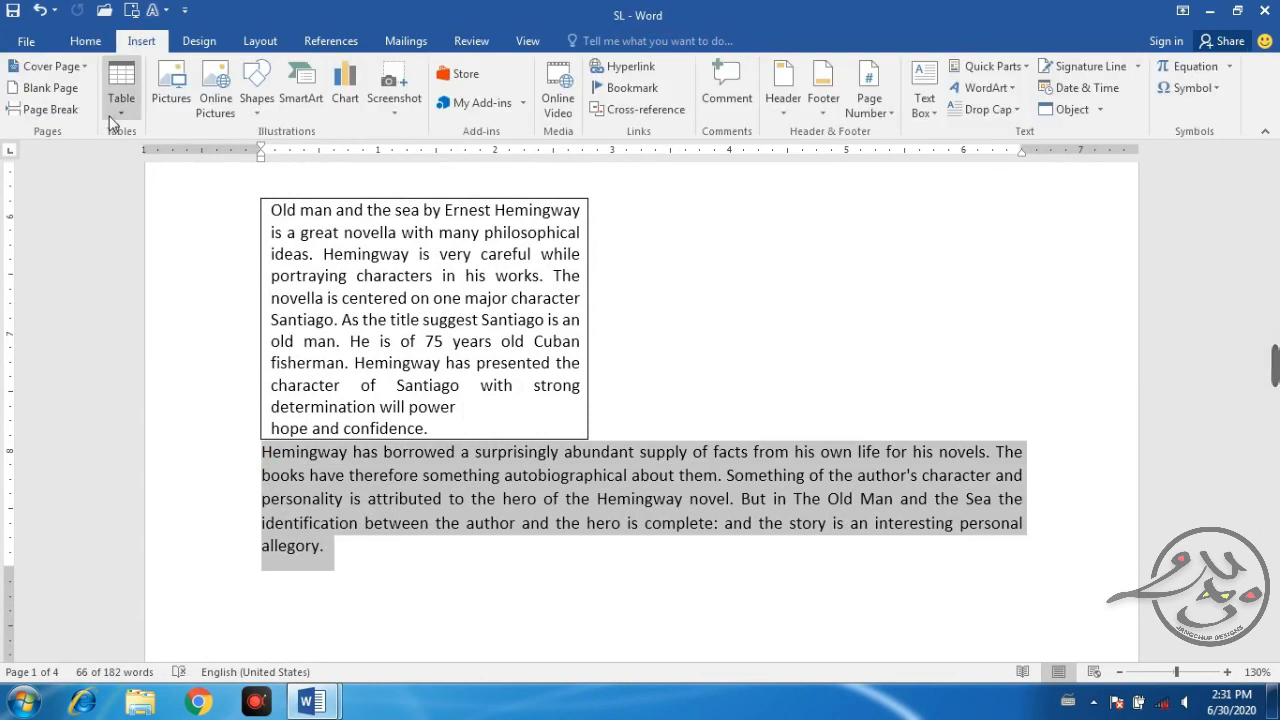
pyautogui.click(121, 97)
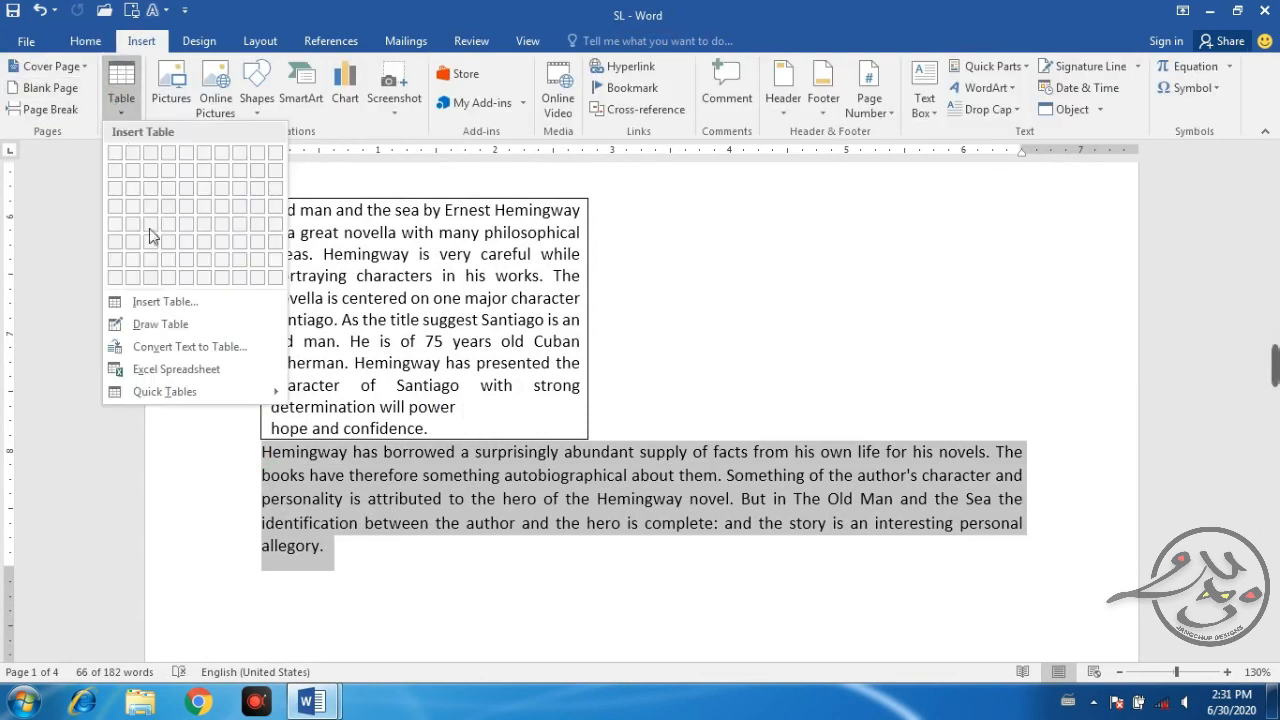
pyautogui.click(170, 348)
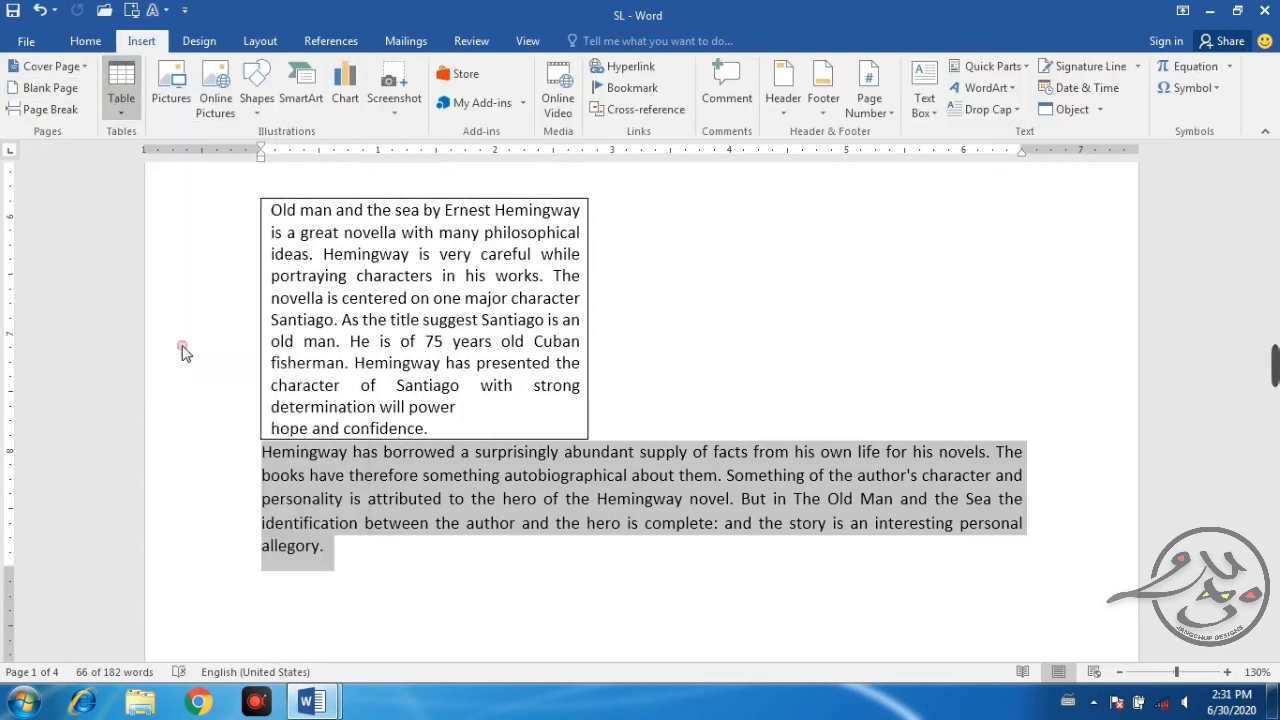
pyautogui.click(632, 452)
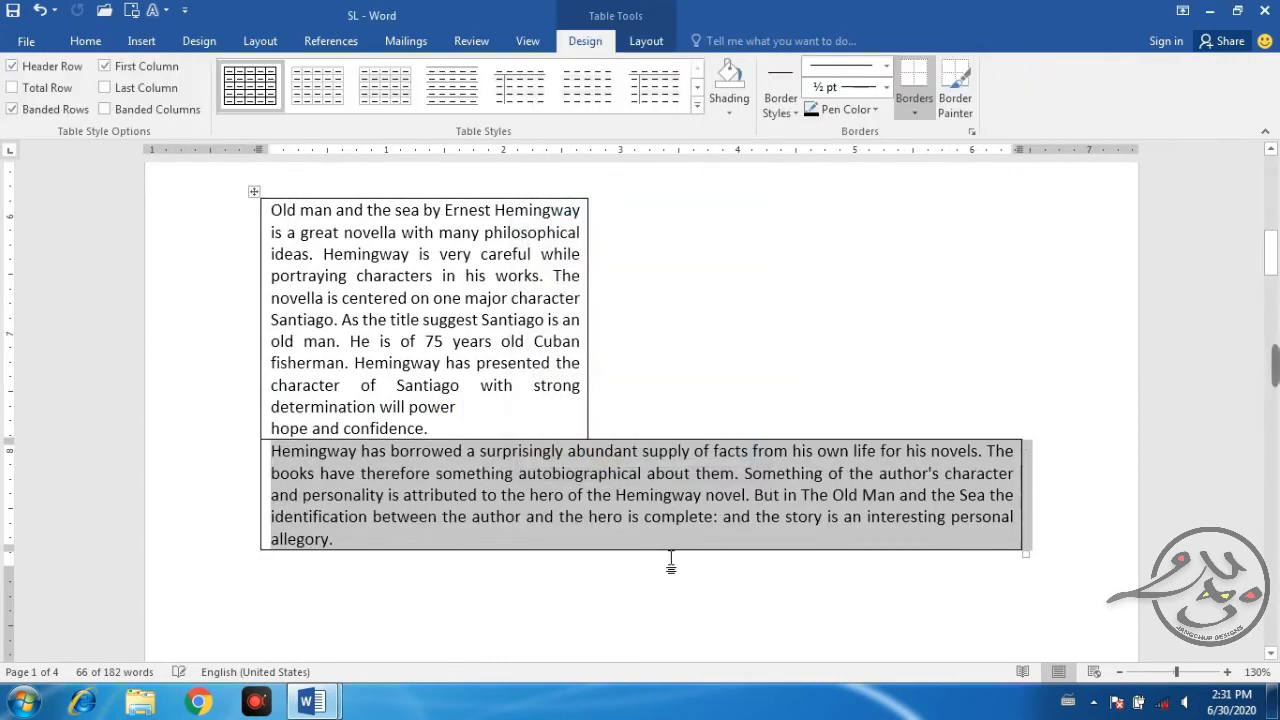
# Narrow the Hemingway text table to about 1.9 inches and move it toward the middle of the page.
pyautogui.moveTo(991, 551); pyautogui.dragTo(780, 420)
pyautogui.scroll(1, 287, 207)
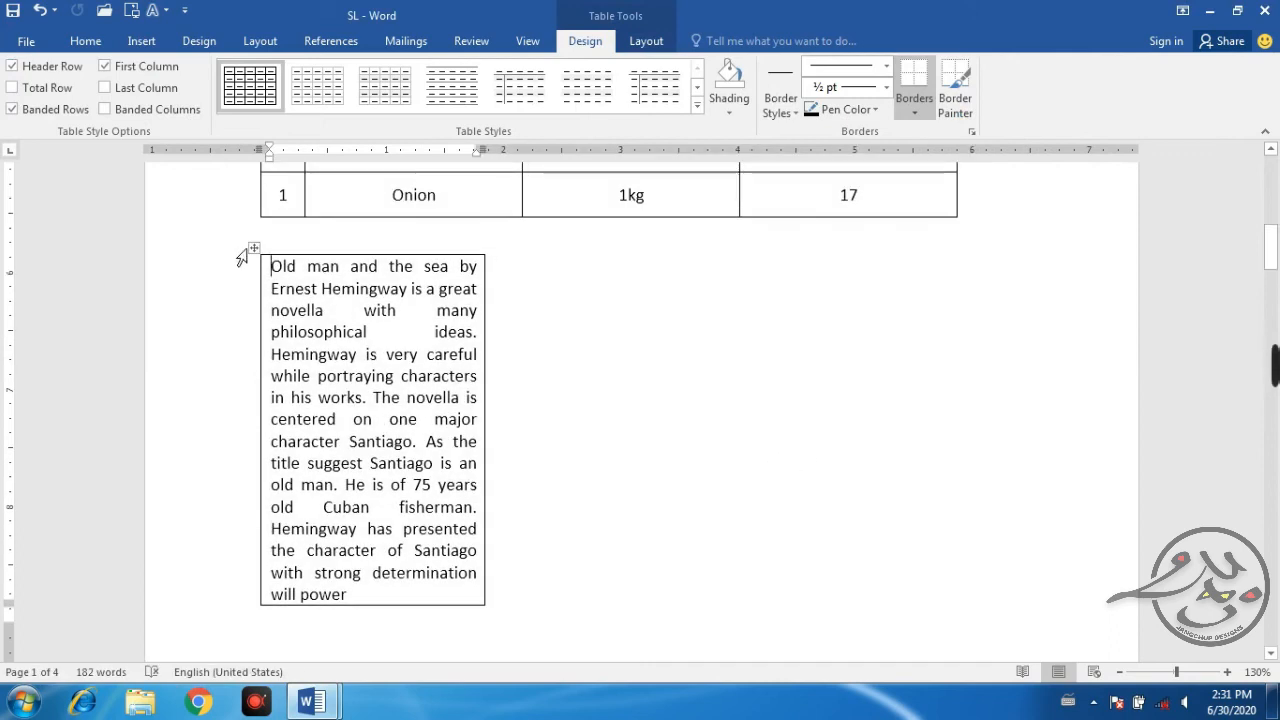
pyautogui.moveTo(254, 248); pyautogui.dragTo(576, 457)
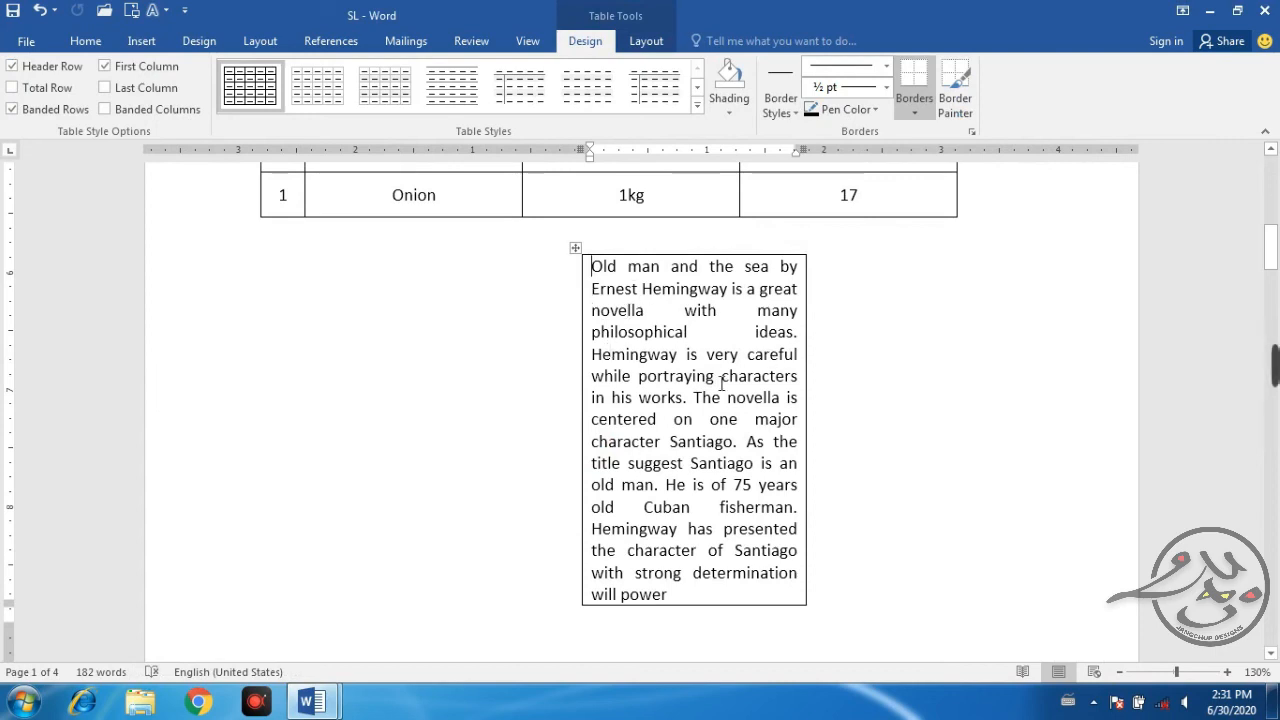
# Convert the Hemingway table back to plain text, separated with paragraph marks.
pyautogui.click(671, 310)
pyautogui.click(646, 41)
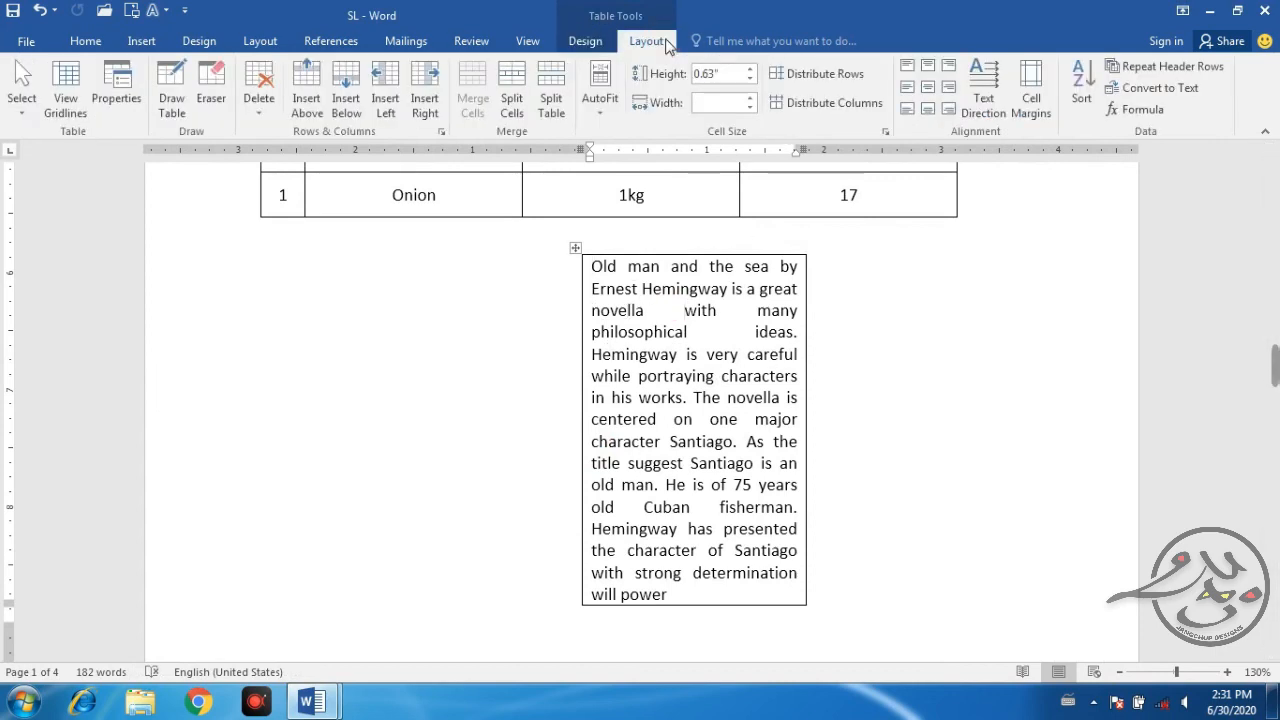
pyautogui.click(1161, 87)
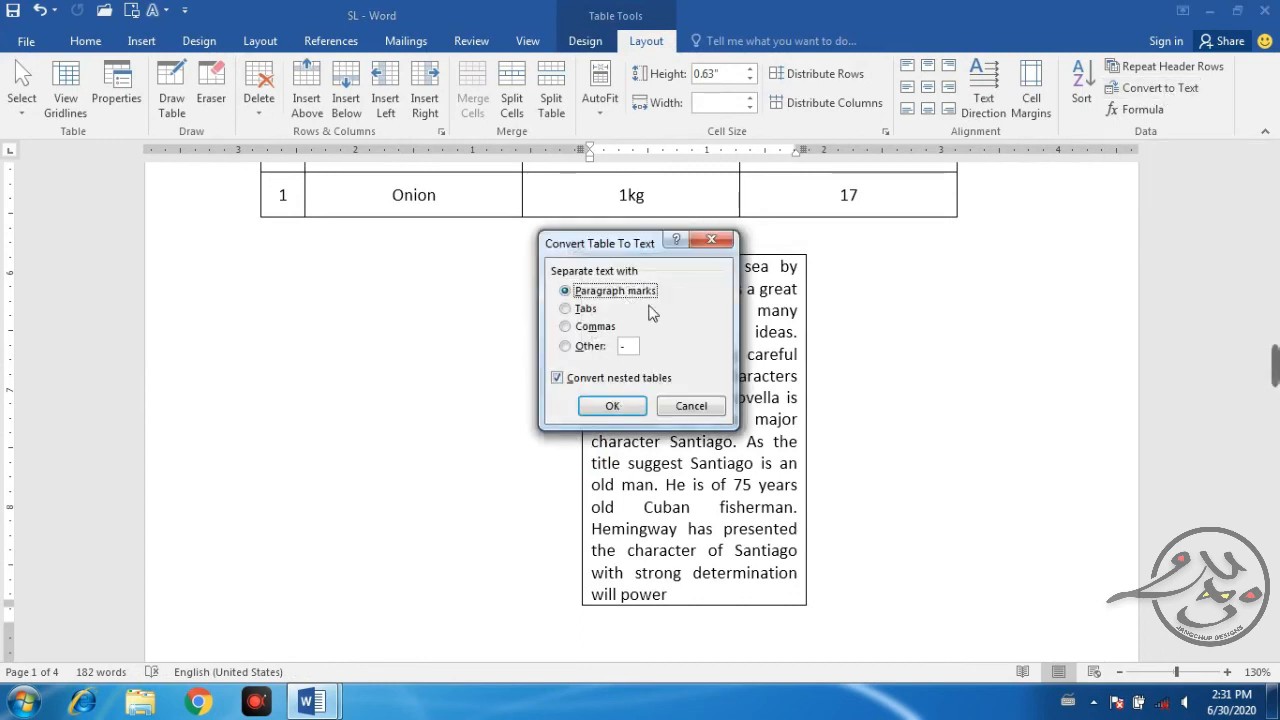
pyautogui.click(611, 406)
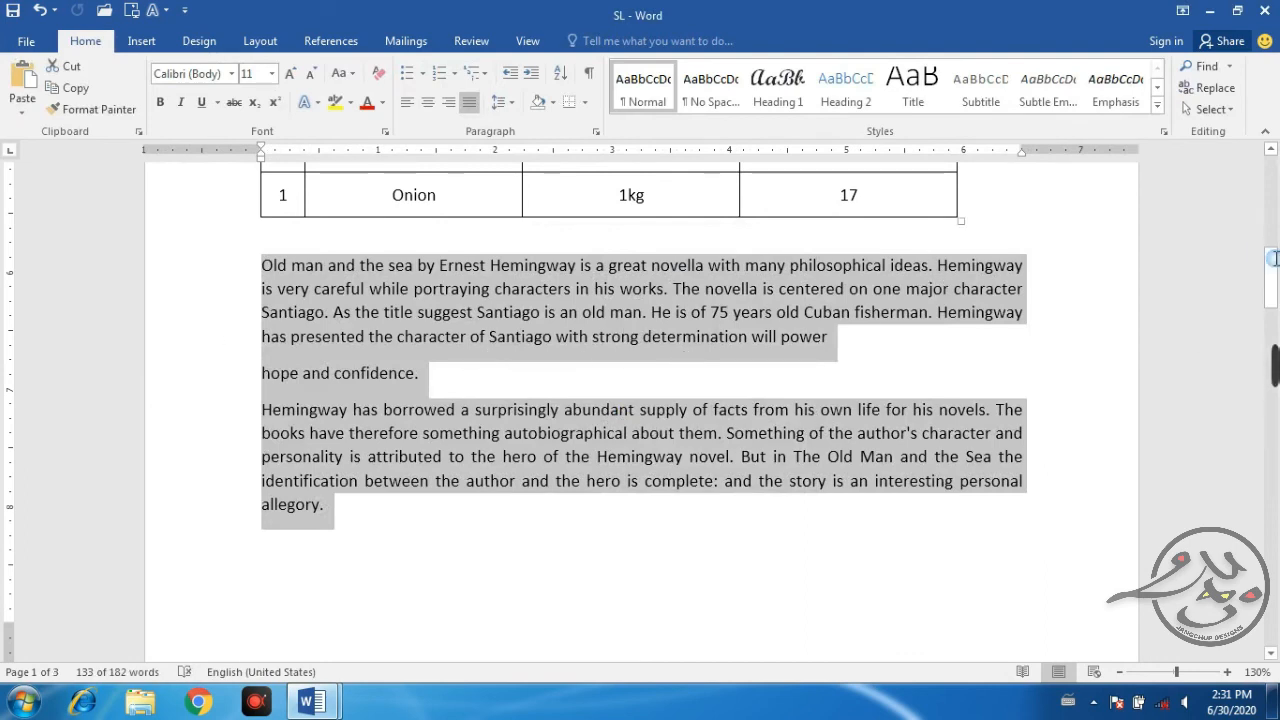
# Convert the whole SL, Items, Qty and Price table to text separated with tabs, and undo the conversion.
pyautogui.click(480, 387)
pyautogui.scroll(5, 560, 390)
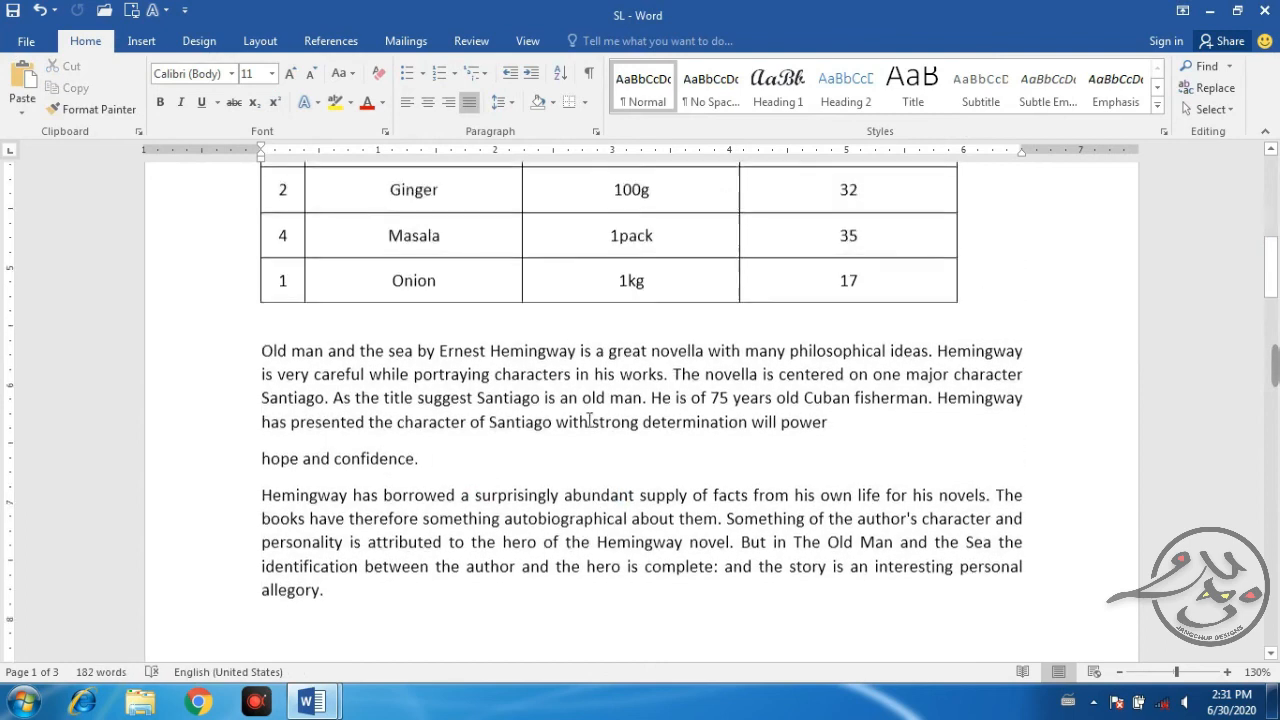
pyautogui.click(255, 263)
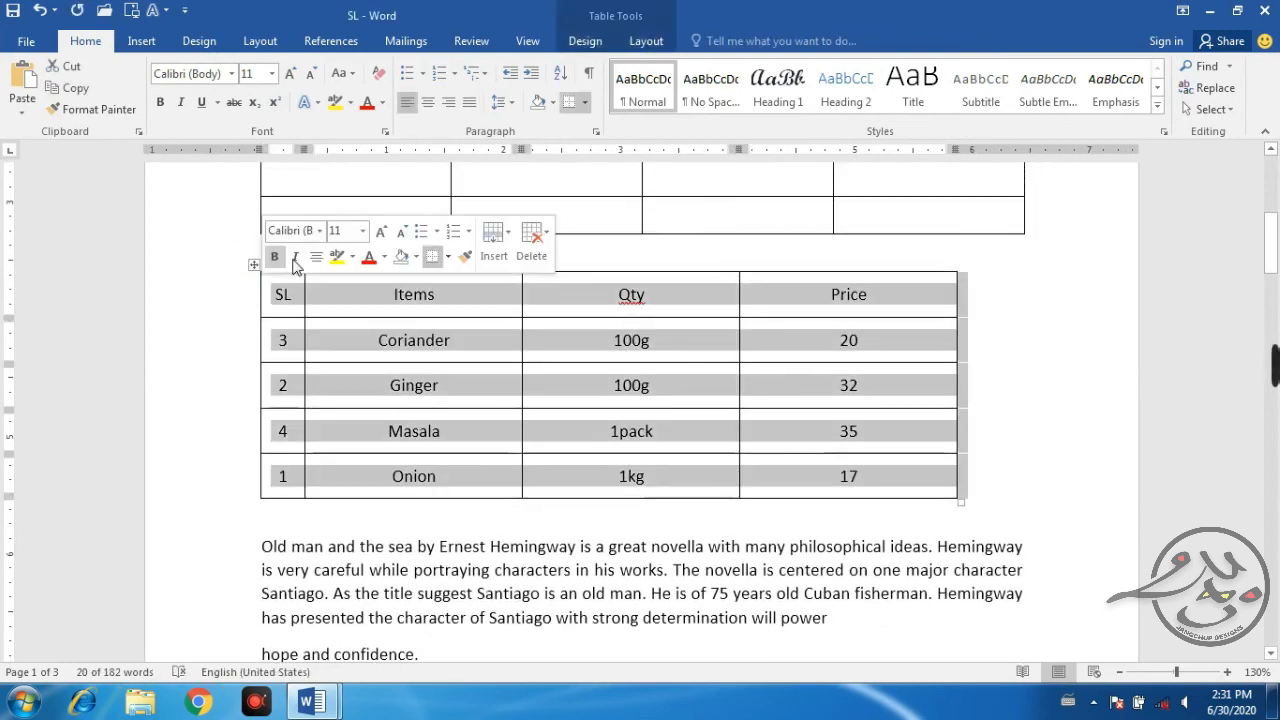
pyautogui.click(648, 45)
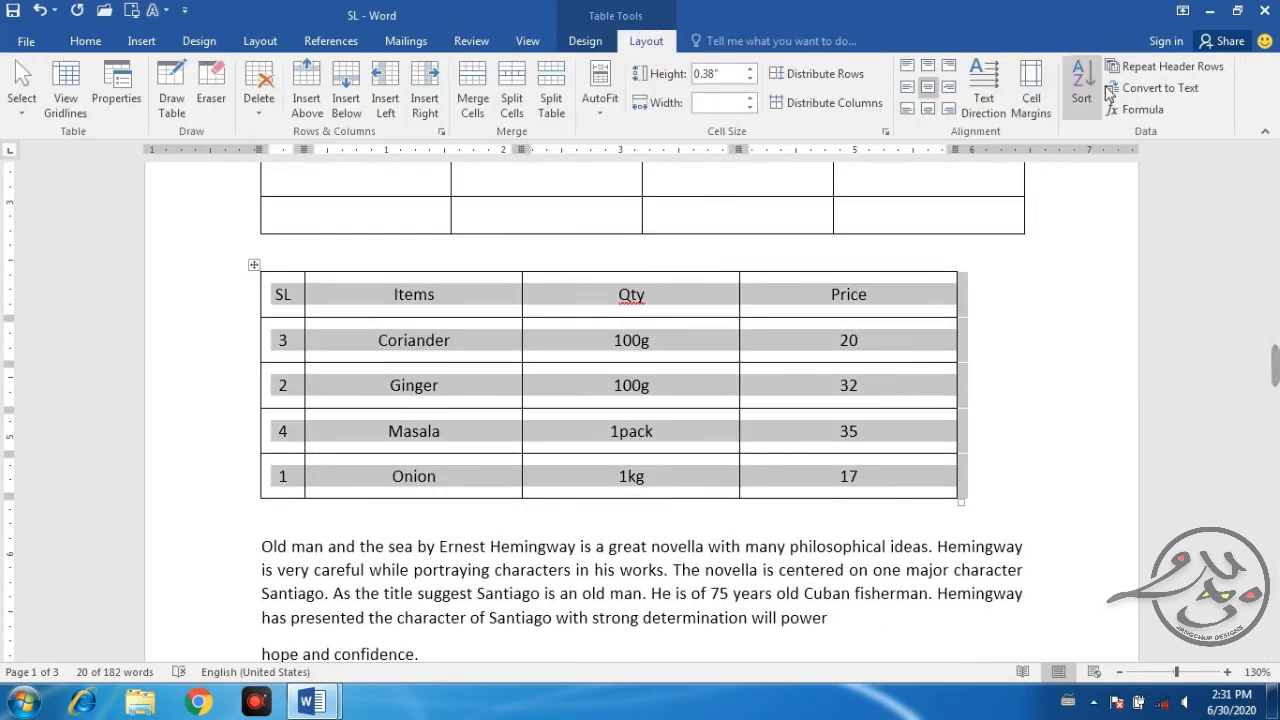
pyautogui.click(1150, 88)
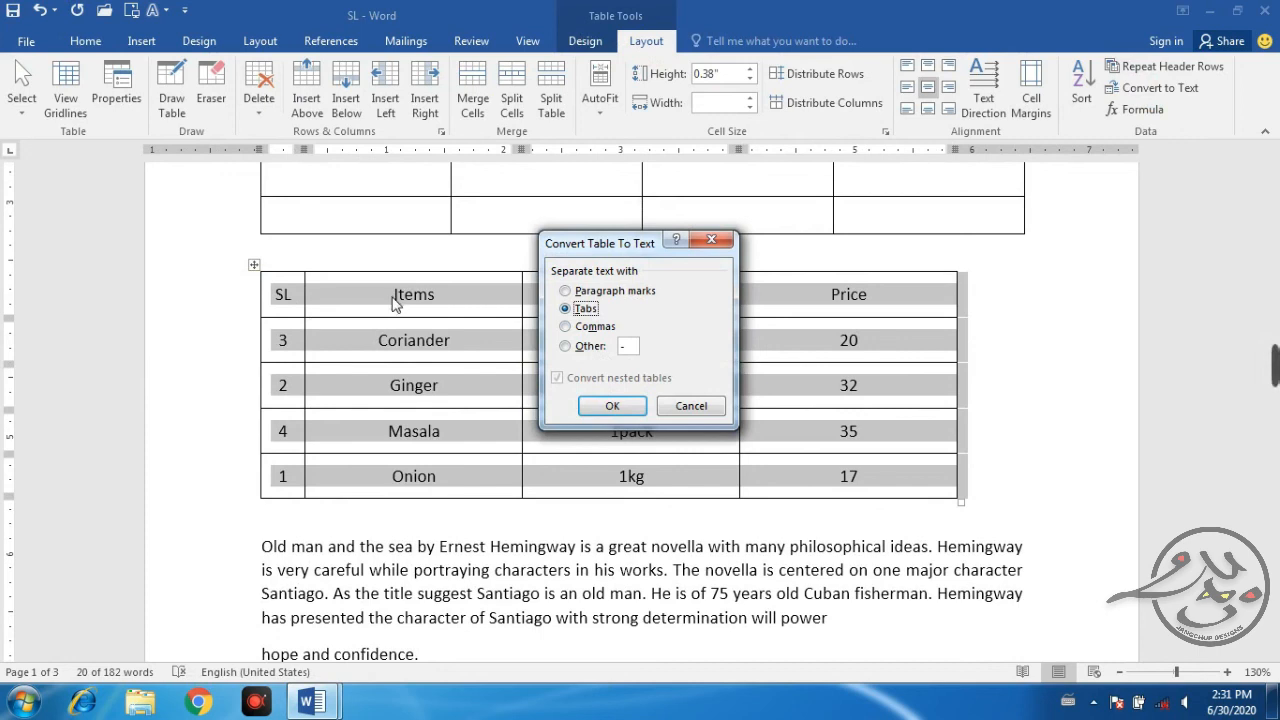
pyautogui.click(613, 406)
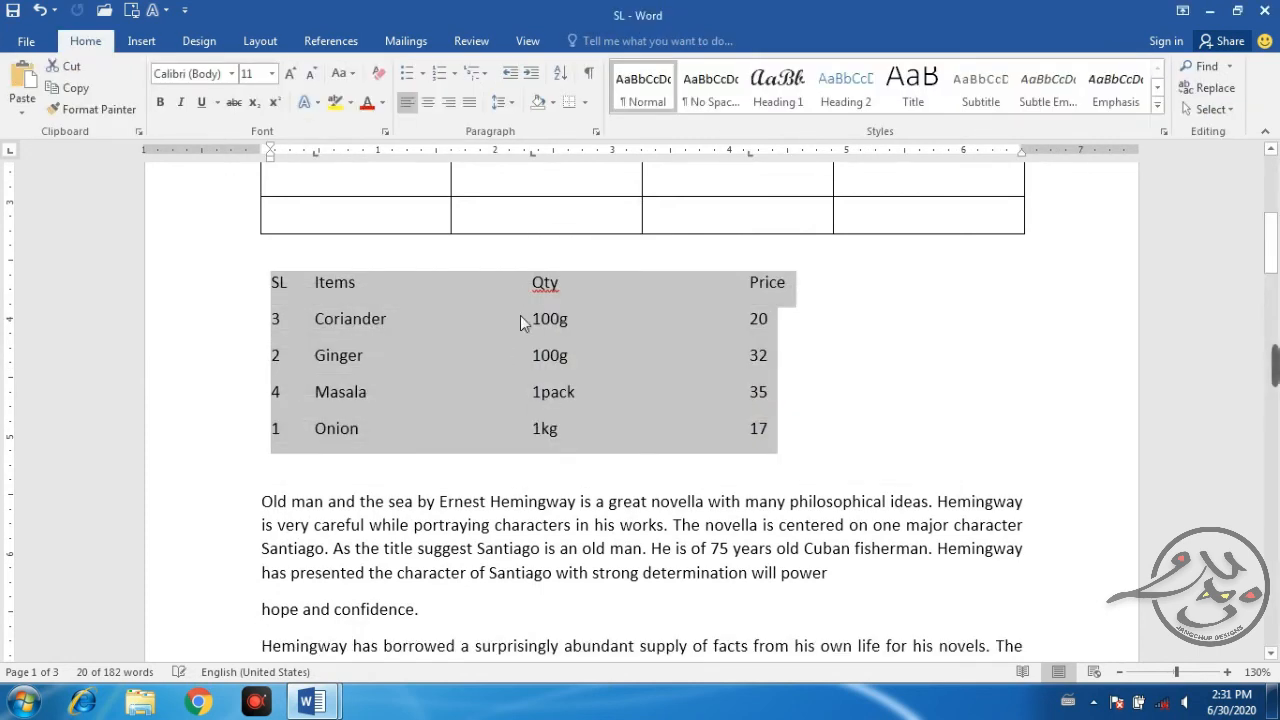
pyautogui.click(583, 429)
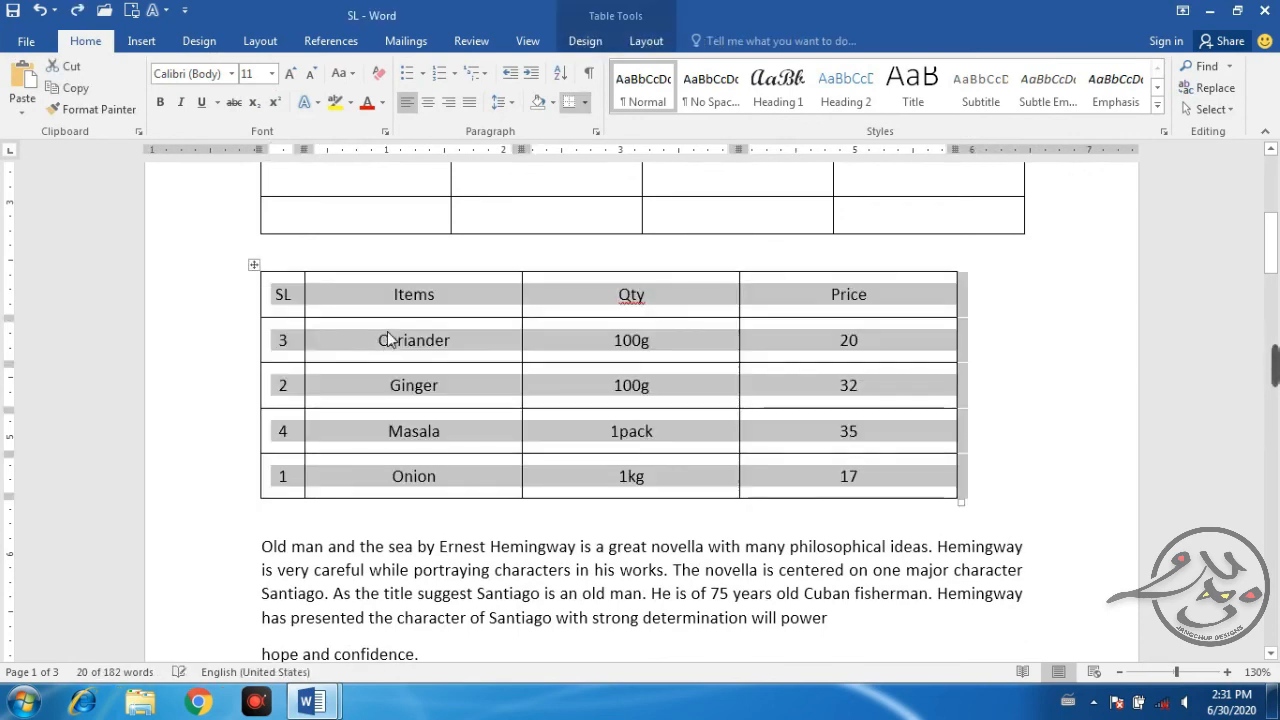
# Place the insertion point just outside the end of the Onion row in the items table.
pyautogui.click(388, 338)
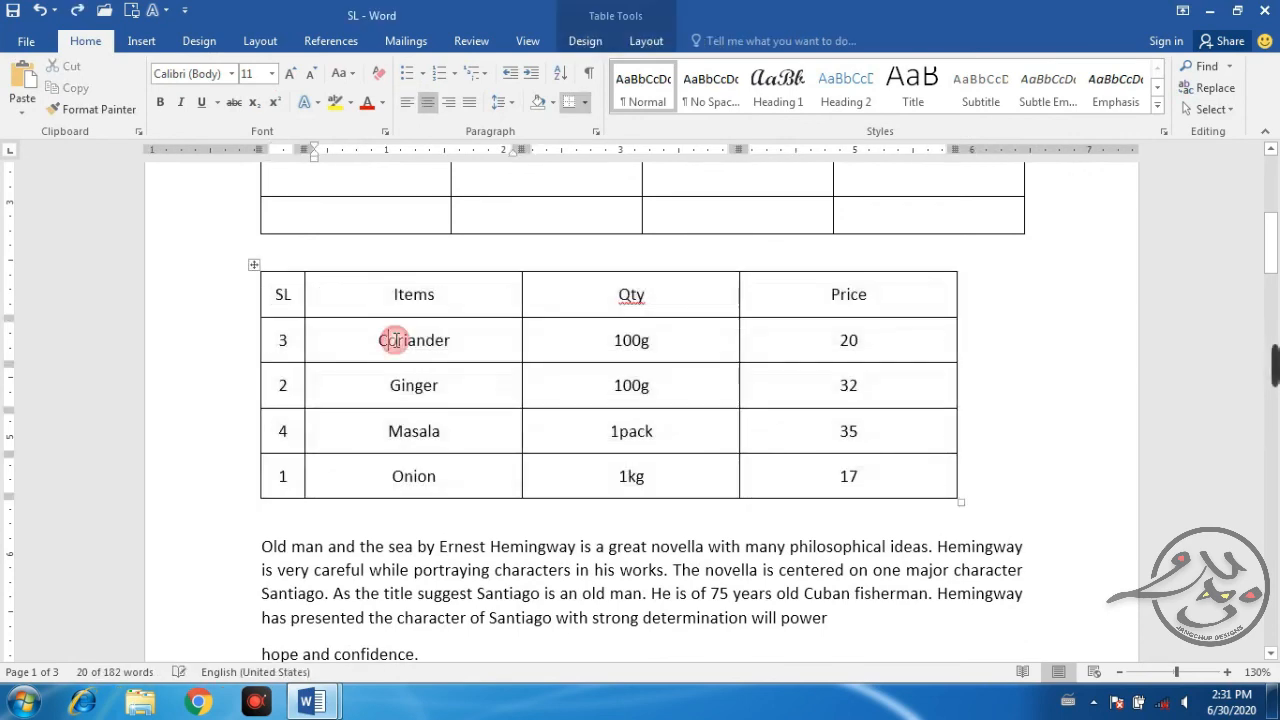
pyautogui.click(646, 41)
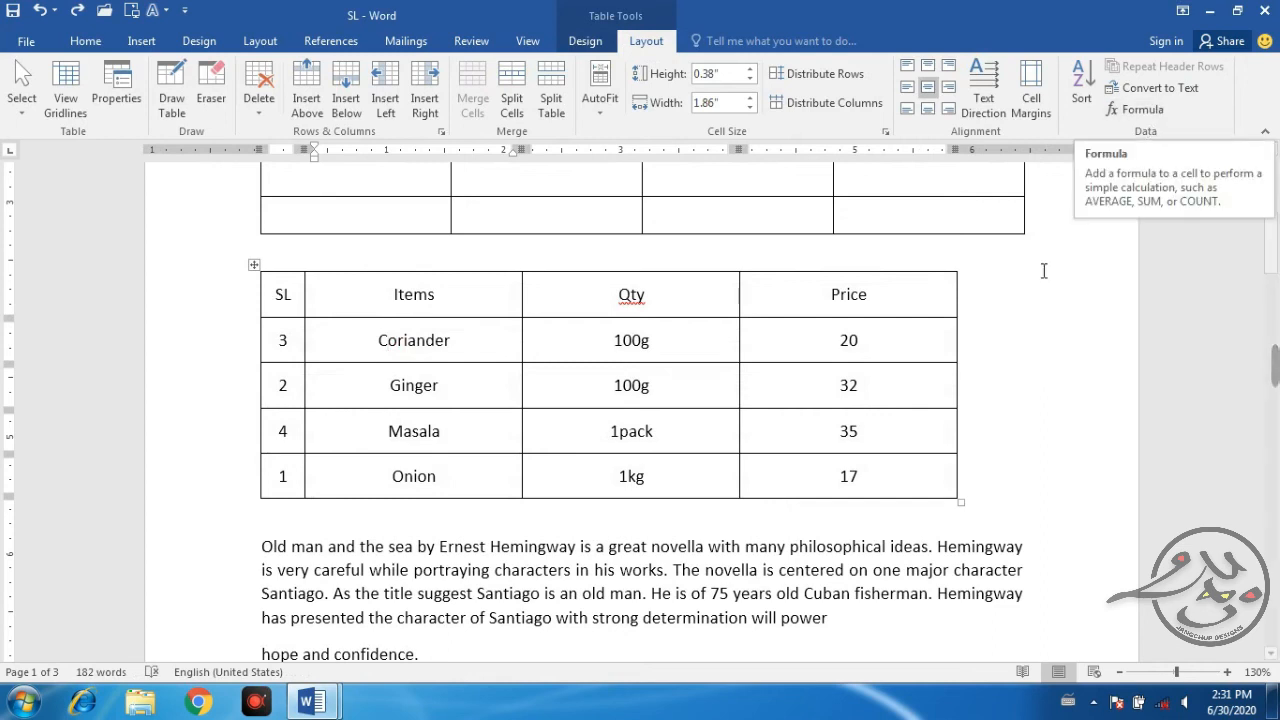
pyautogui.click(988, 472)
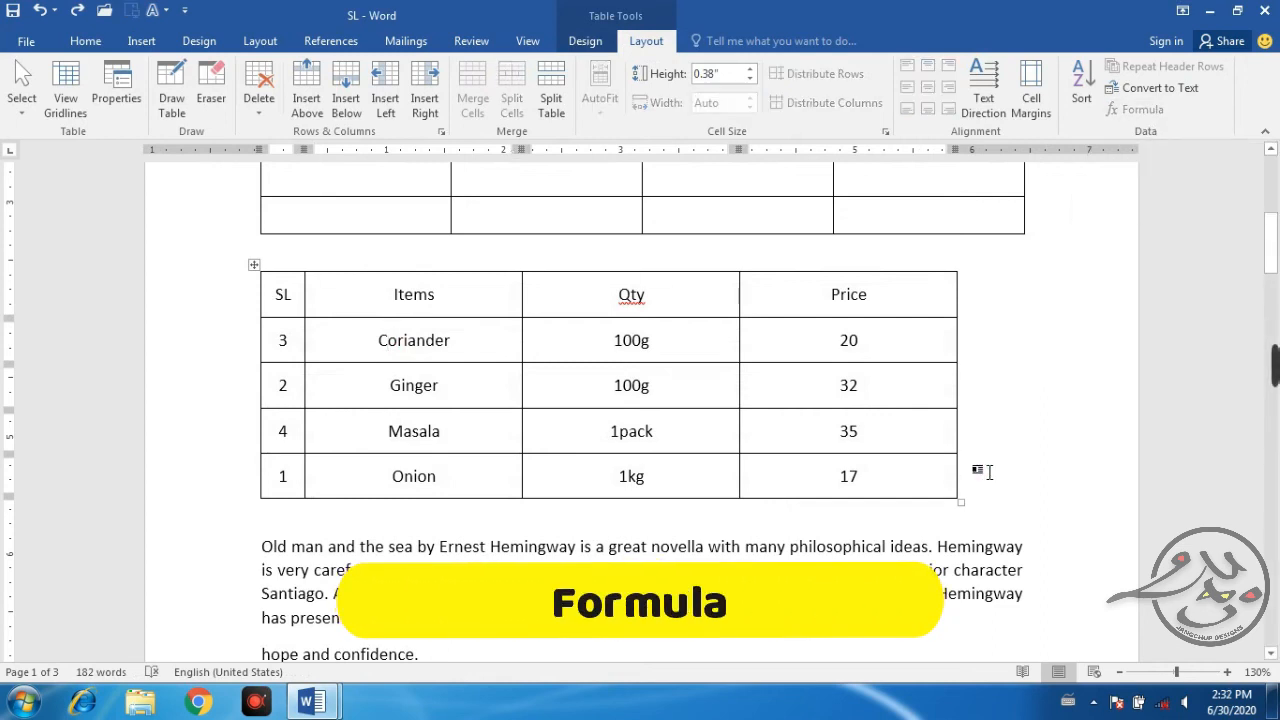